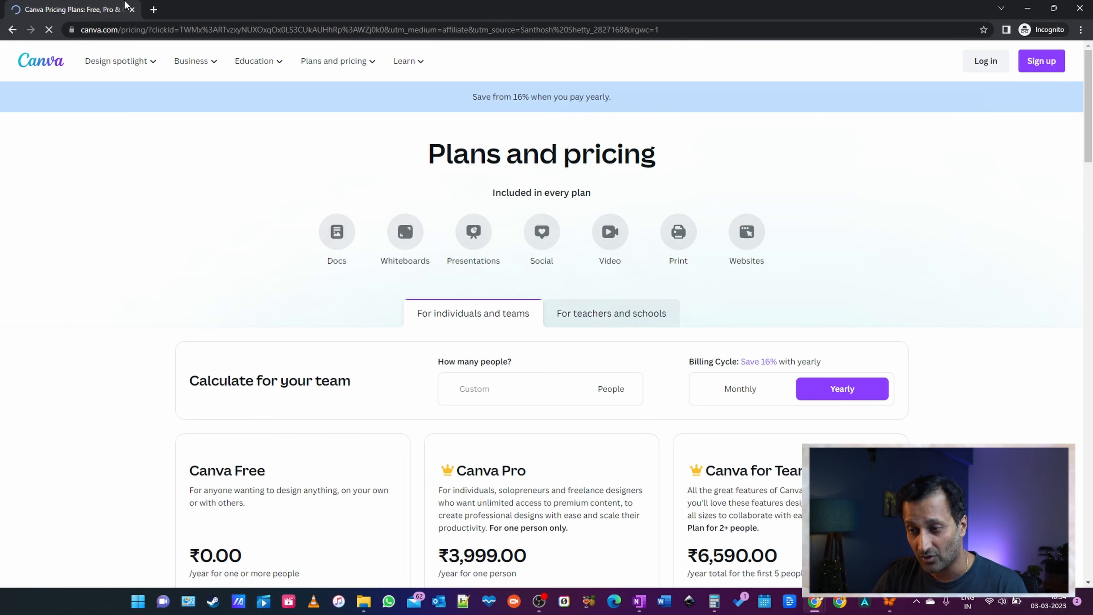
# Show the Canva plan prices with monthly billing and choose the free Canva Pro trial
pyautogui.scroll(-1, 178, 183)
pyautogui.scroll(-3, 402, 445)
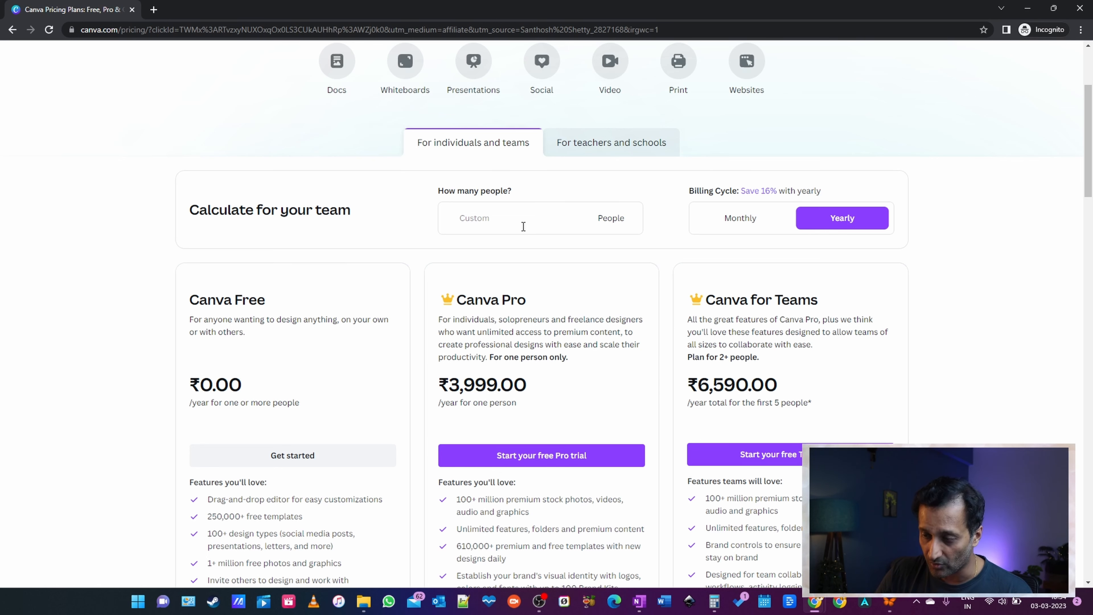
pyautogui.scroll(-1, 523, 226)
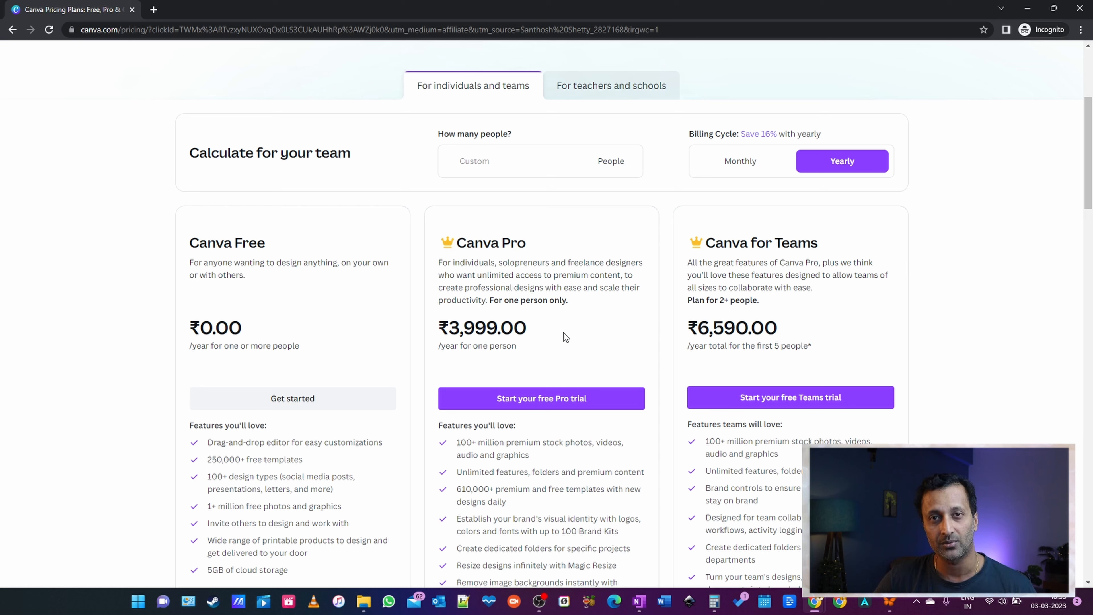
pyautogui.click(738, 160)
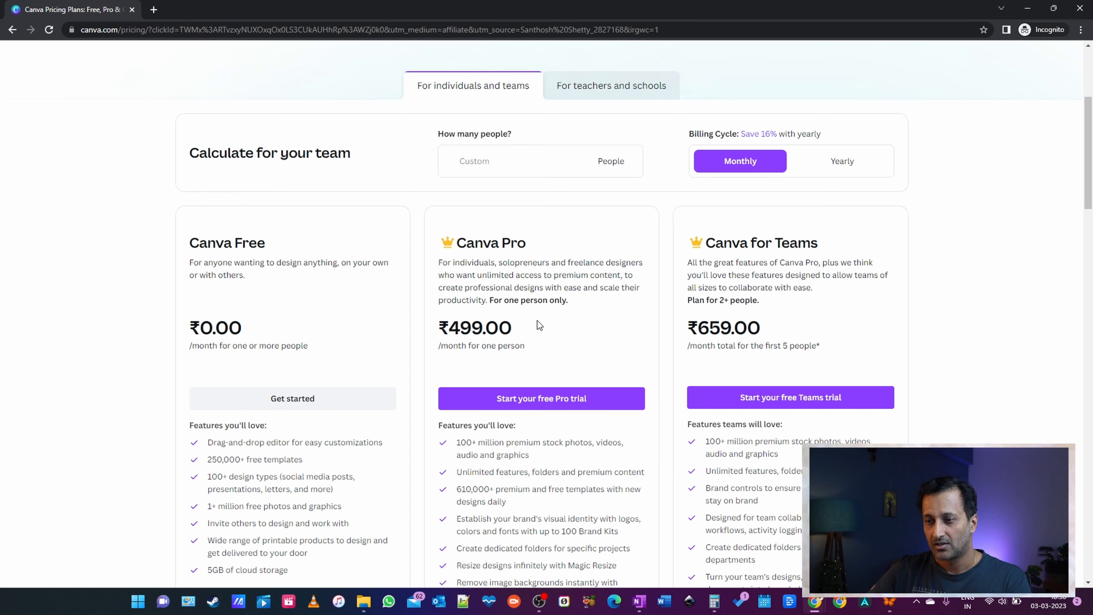
pyautogui.click(574, 398)
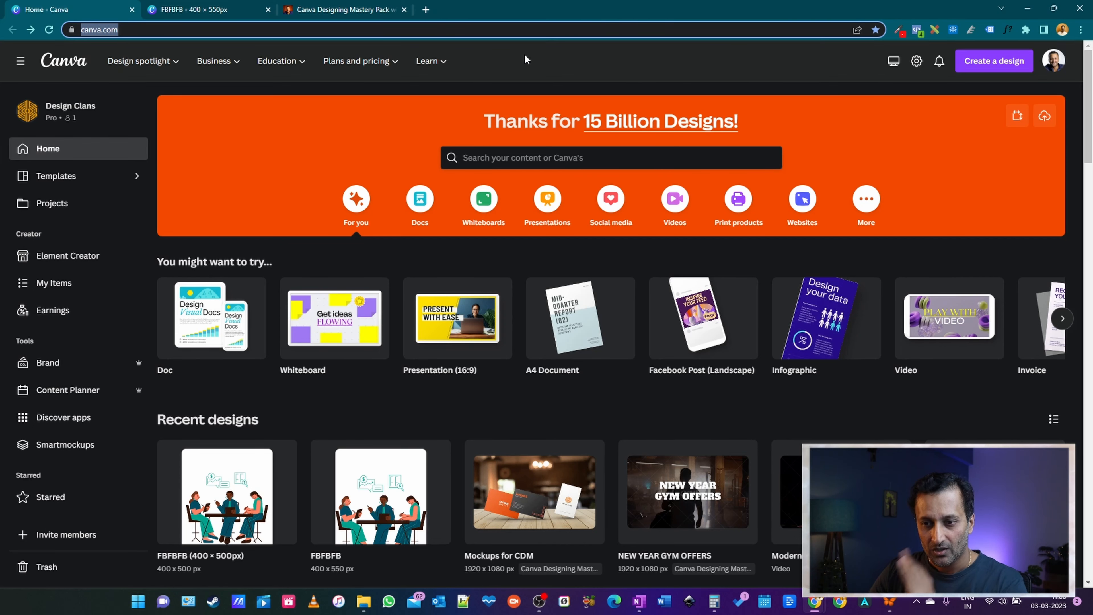
# Look through the suggested design types and the recent designs on the Canva home page
pyautogui.scroll(-3, 29, 212)
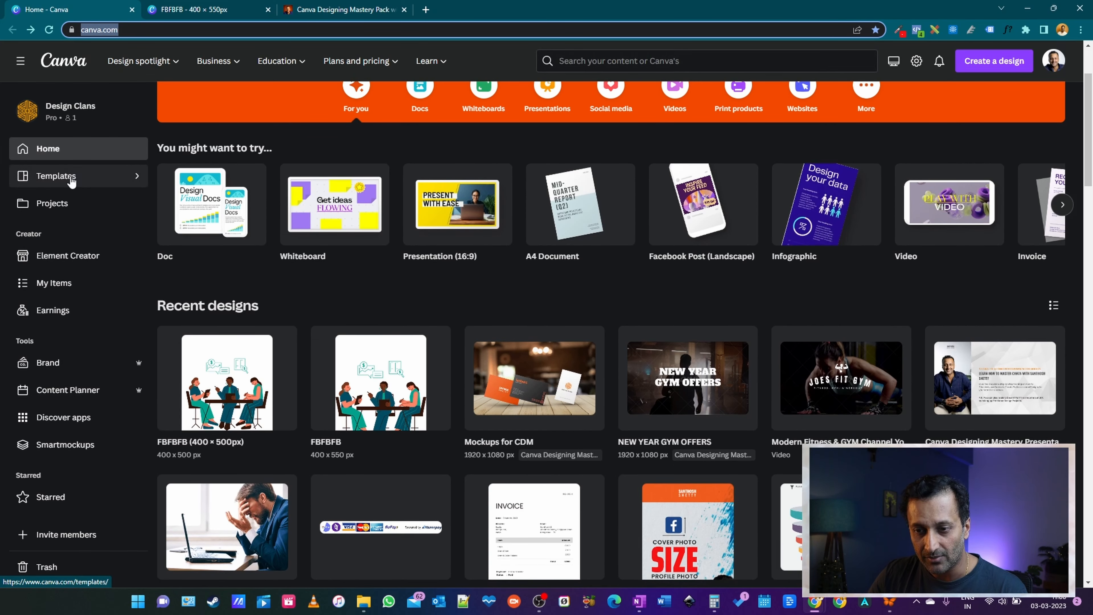
pyautogui.scroll(3, 64, 215)
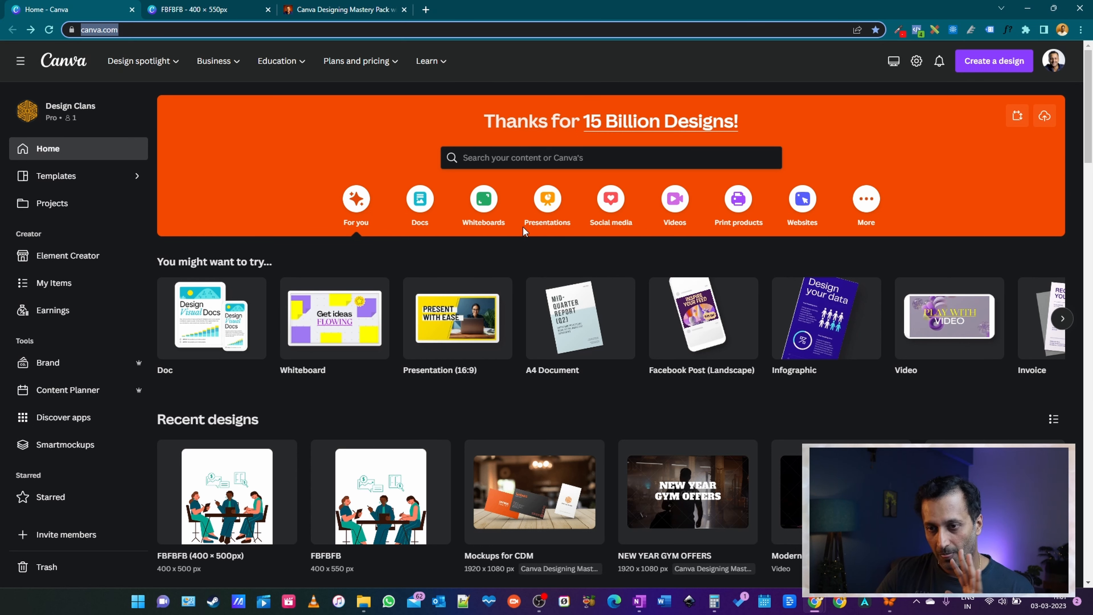
pyautogui.scroll(-10, 456, 221)
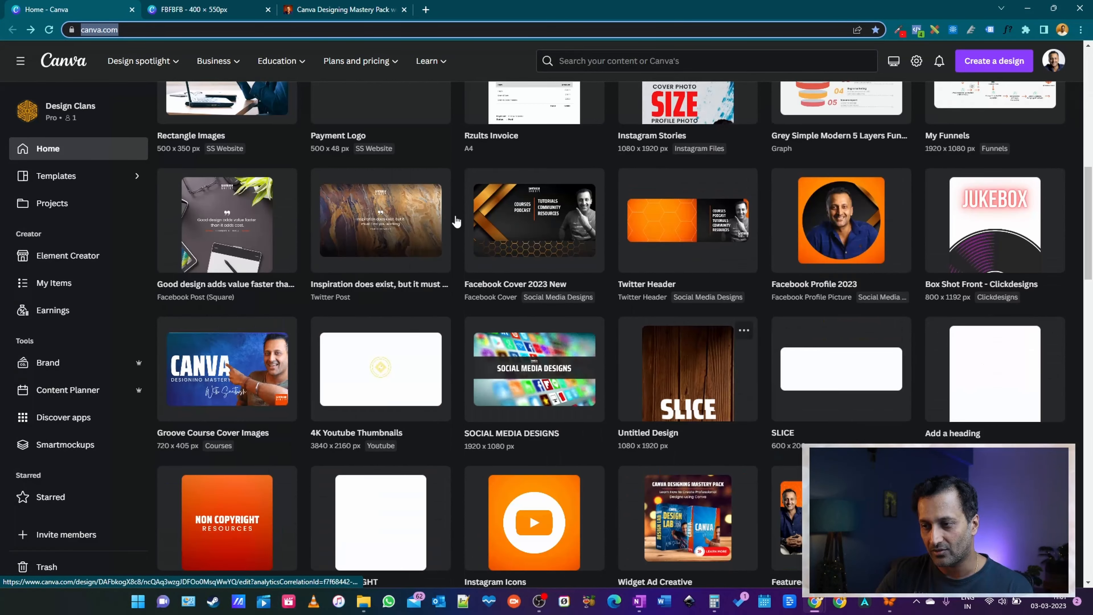
pyautogui.scroll(-5, 456, 221)
pyautogui.scroll(7, 592, 425)
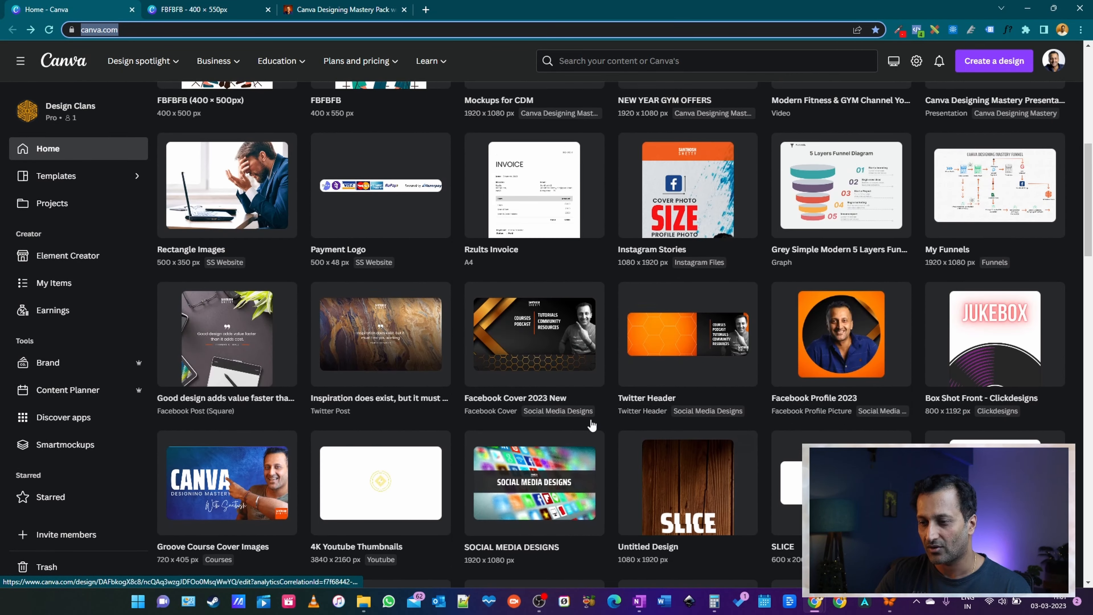
pyautogui.scroll(2, 742, 361)
pyautogui.scroll(-10, 743, 433)
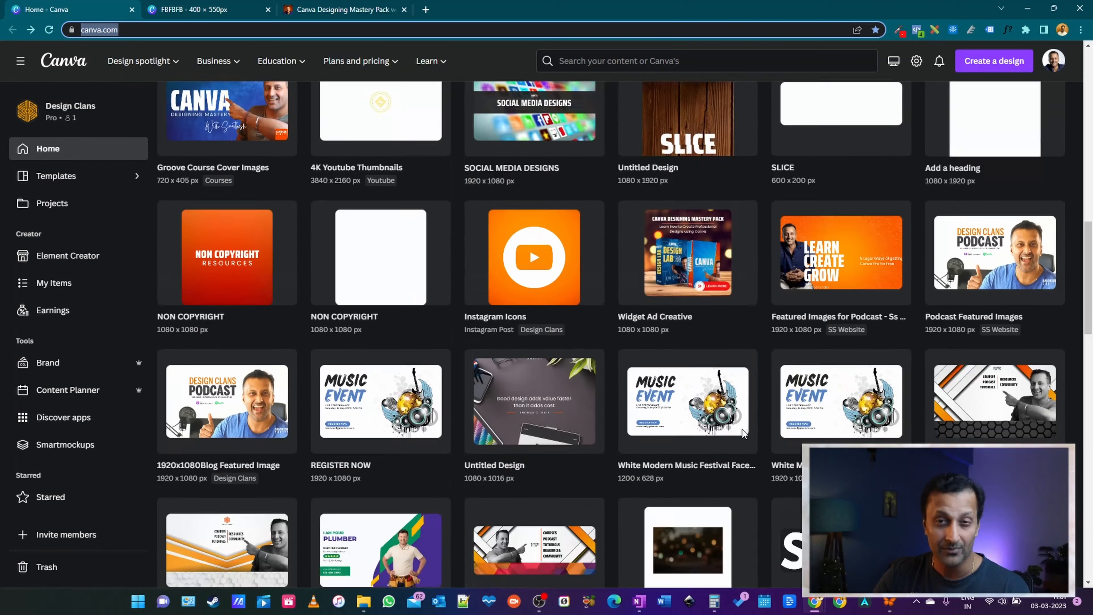
pyautogui.scroll(15, 742, 432)
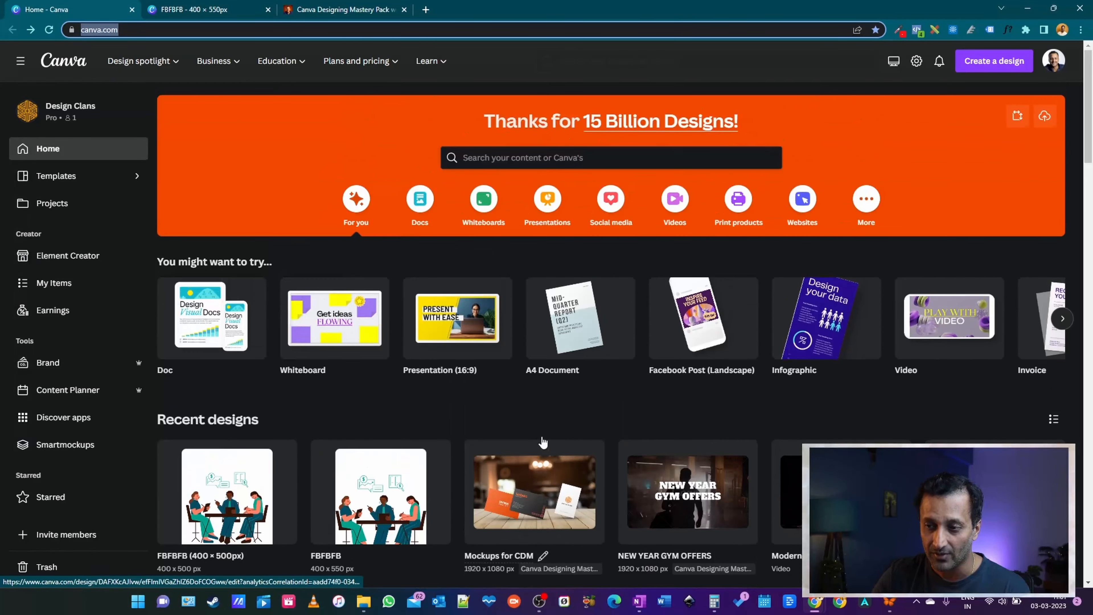
pyautogui.scroll(-7, 356, 365)
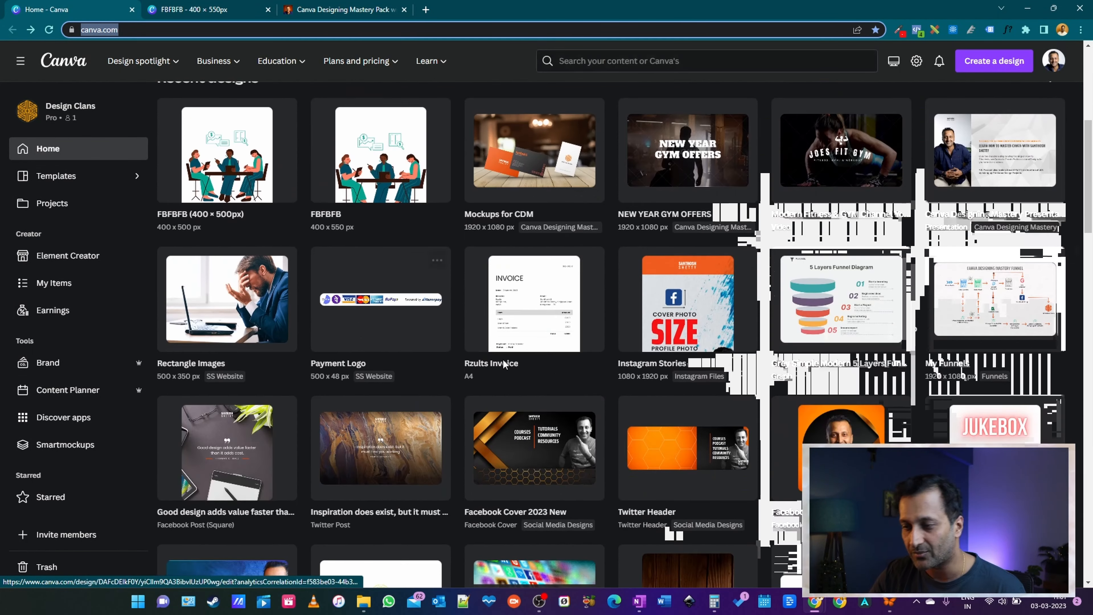
pyautogui.scroll(7, 431, 473)
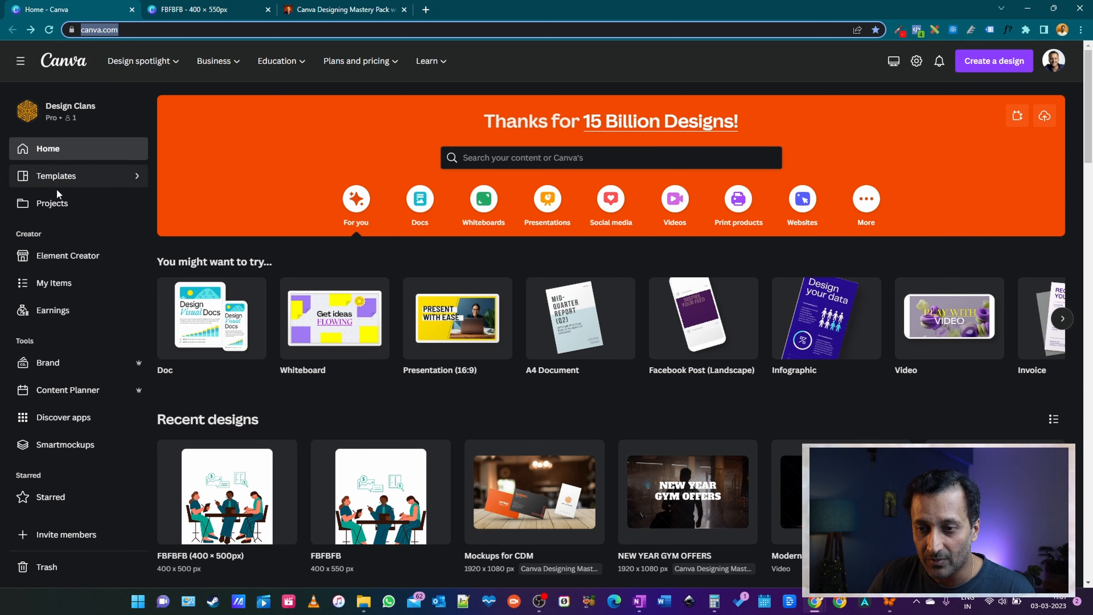
# Open the templates page and browse its subjects, popular topics and trending template collections
pyautogui.click(92, 184)
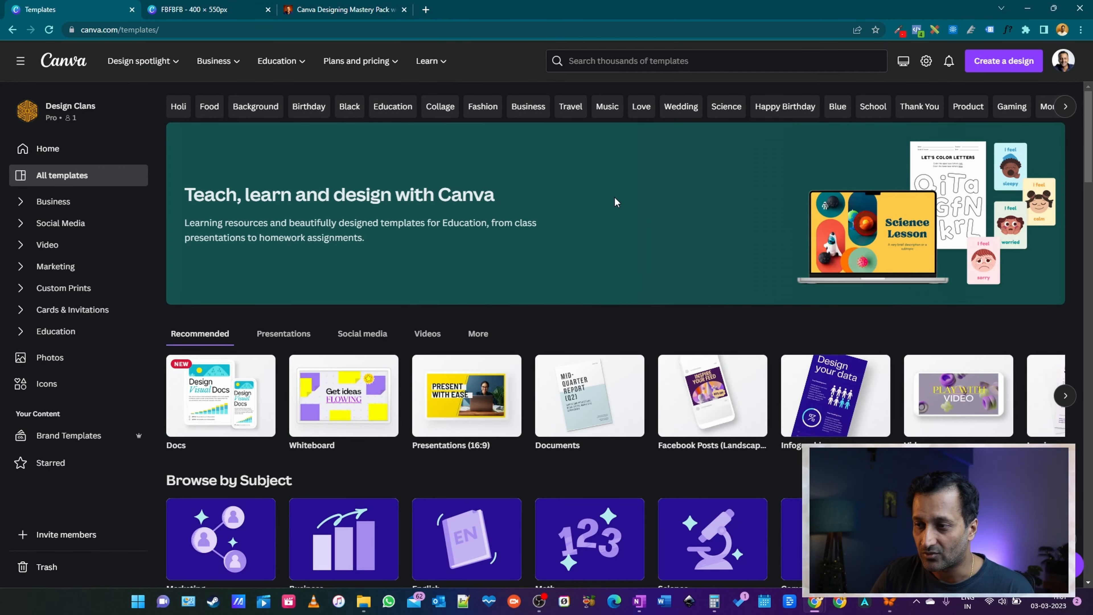
pyautogui.scroll(-10, 616, 203)
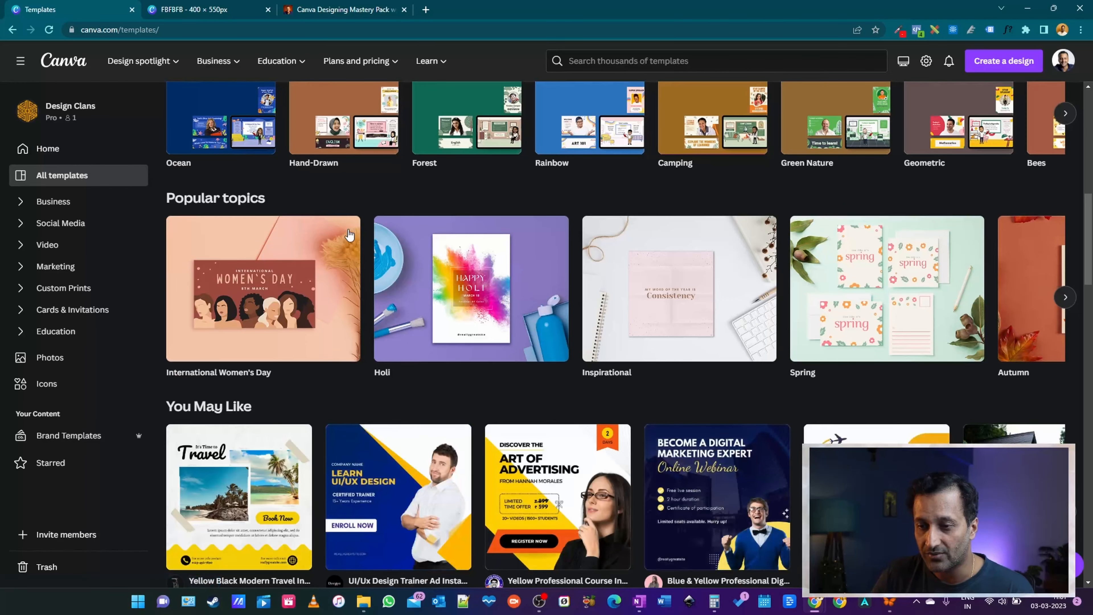
pyautogui.scroll(-10, 349, 235)
pyautogui.scroll(4, 602, 301)
pyautogui.scroll(-9, 826, 372)
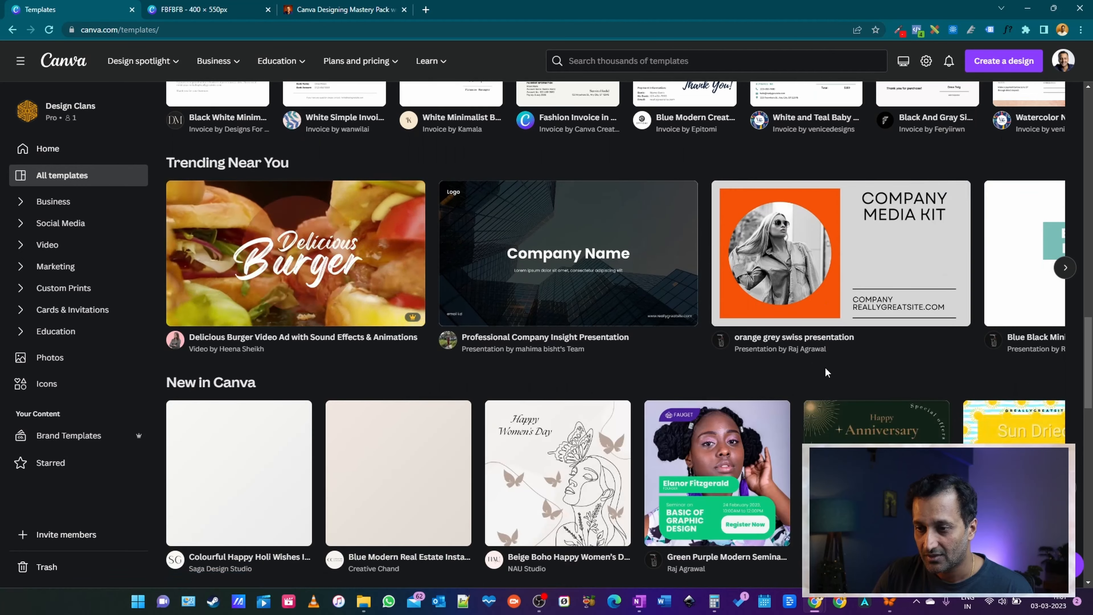
pyautogui.scroll(20, 826, 372)
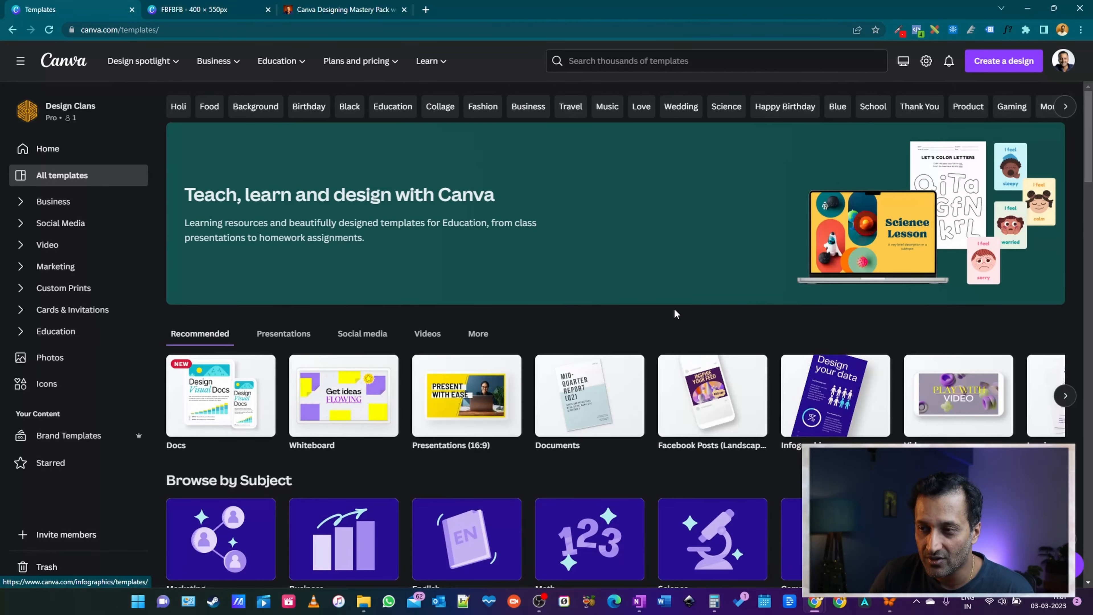
# Search the templates for "food menu"
pyautogui.click(624, 63)
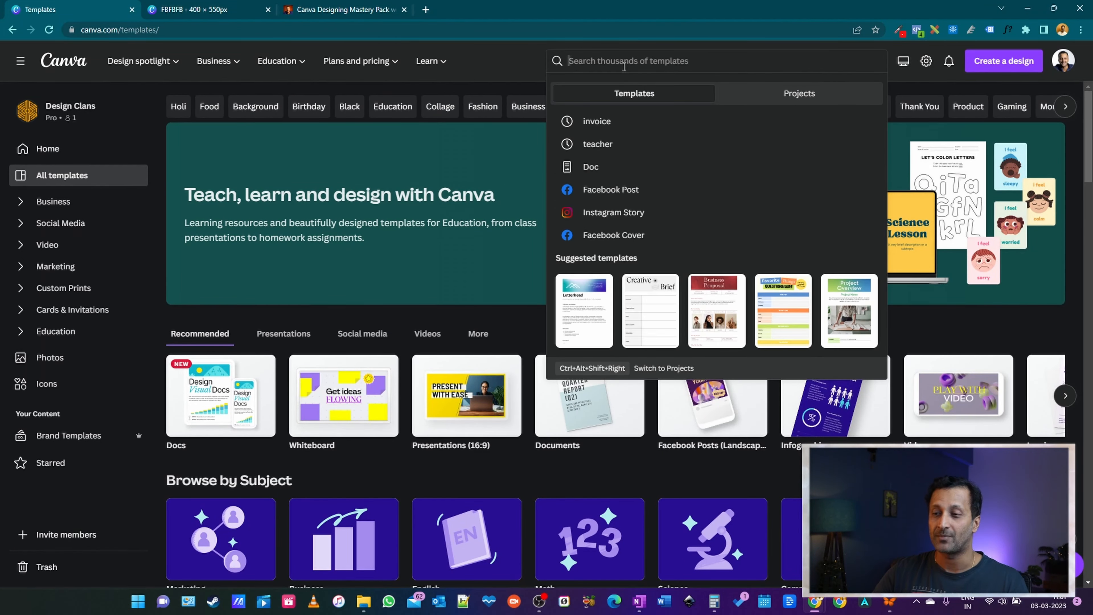
pyautogui.click(523, 65)
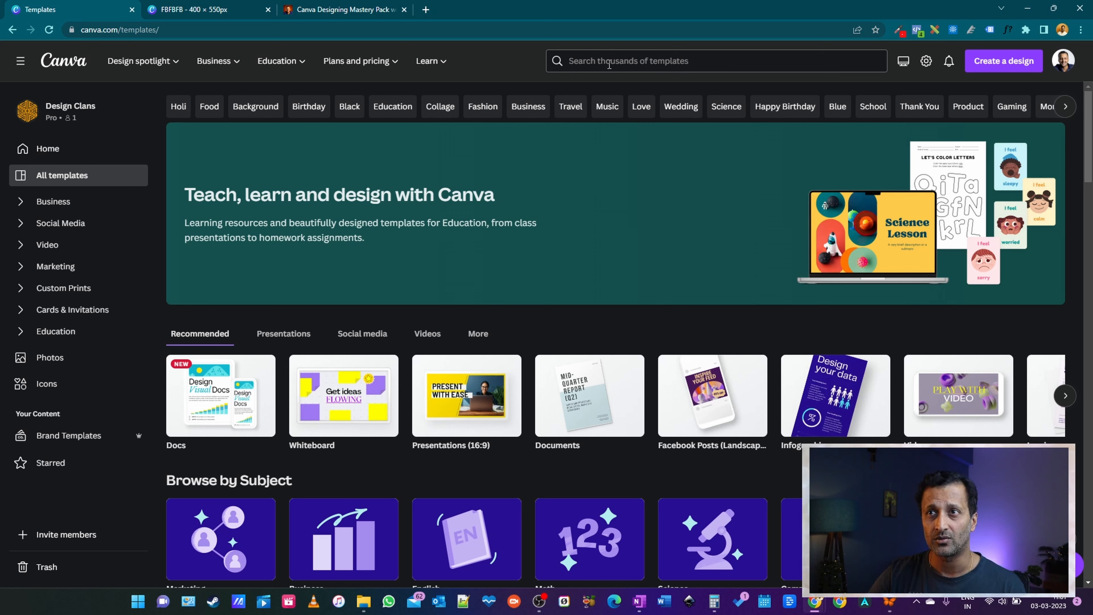
pyautogui.click(609, 64)
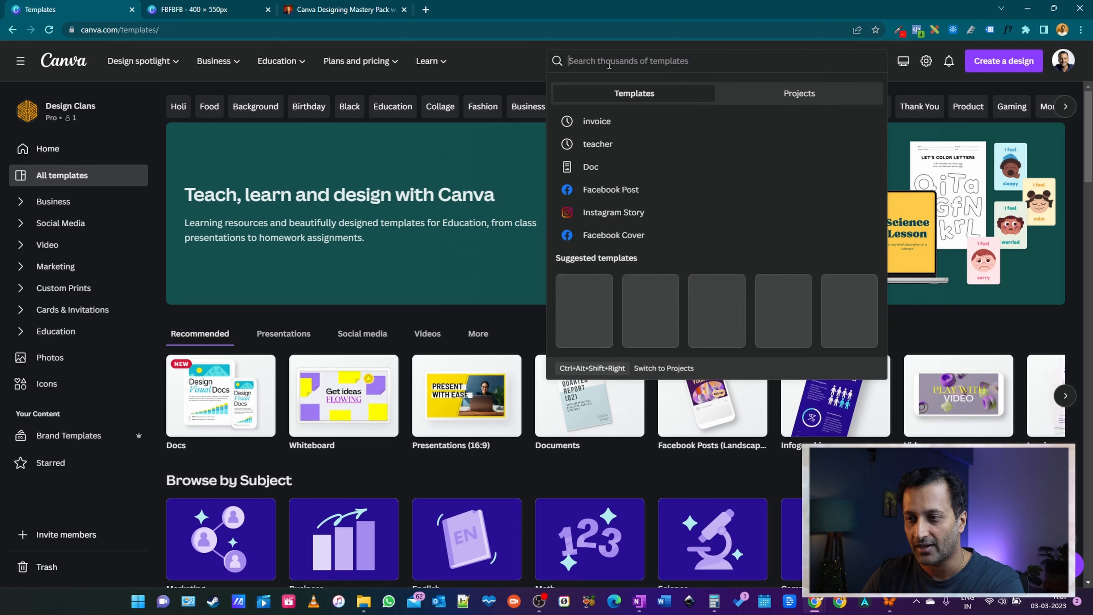
pyautogui.write('food menu')
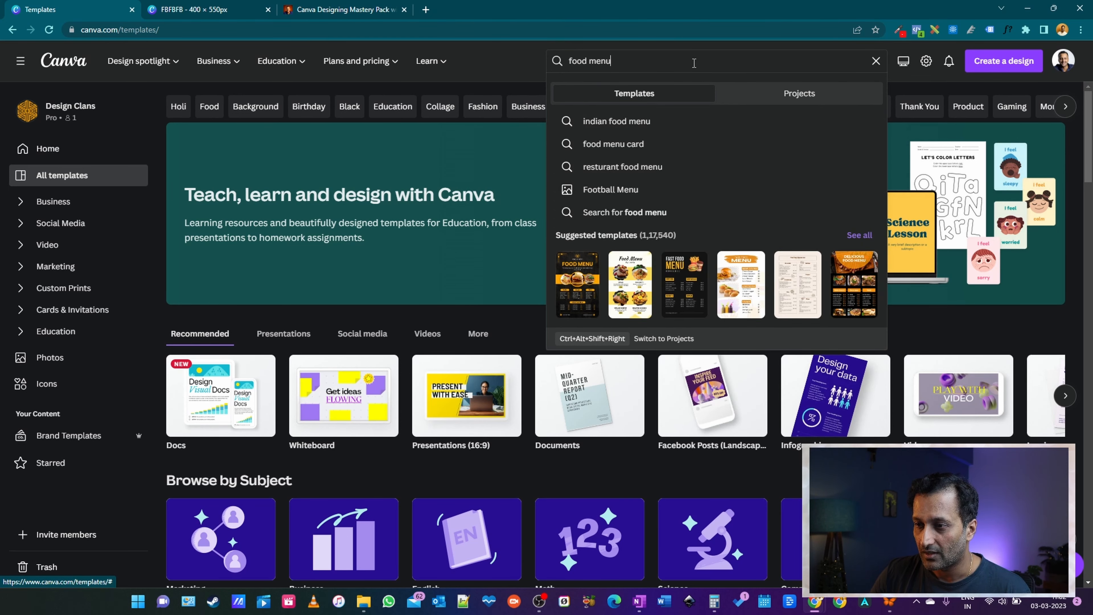
pyautogui.press('Return')
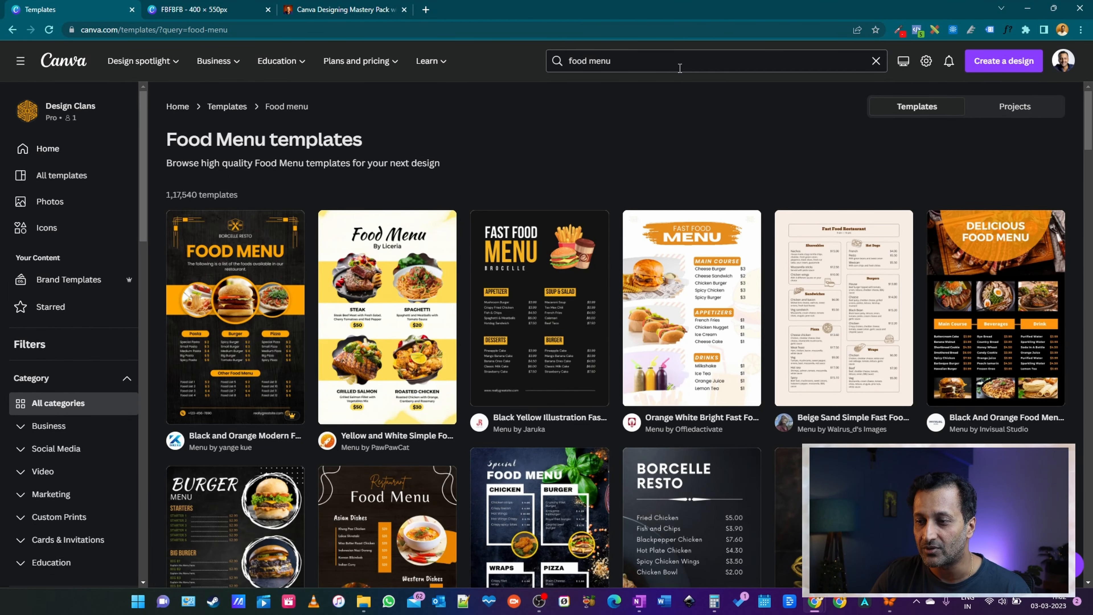
# Browse the food menu template results to compare the available layouts and styles, returning to the start of the list
pyautogui.scroll(-5, 373, 298)
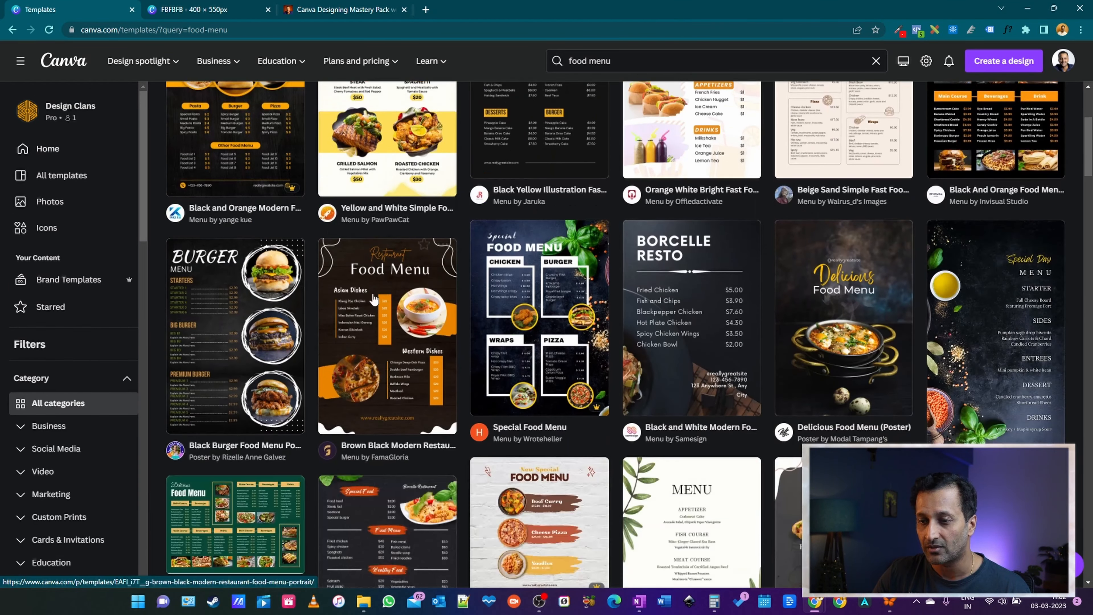
pyautogui.scroll(-2, 374, 298)
pyautogui.scroll(-2, 435, 320)
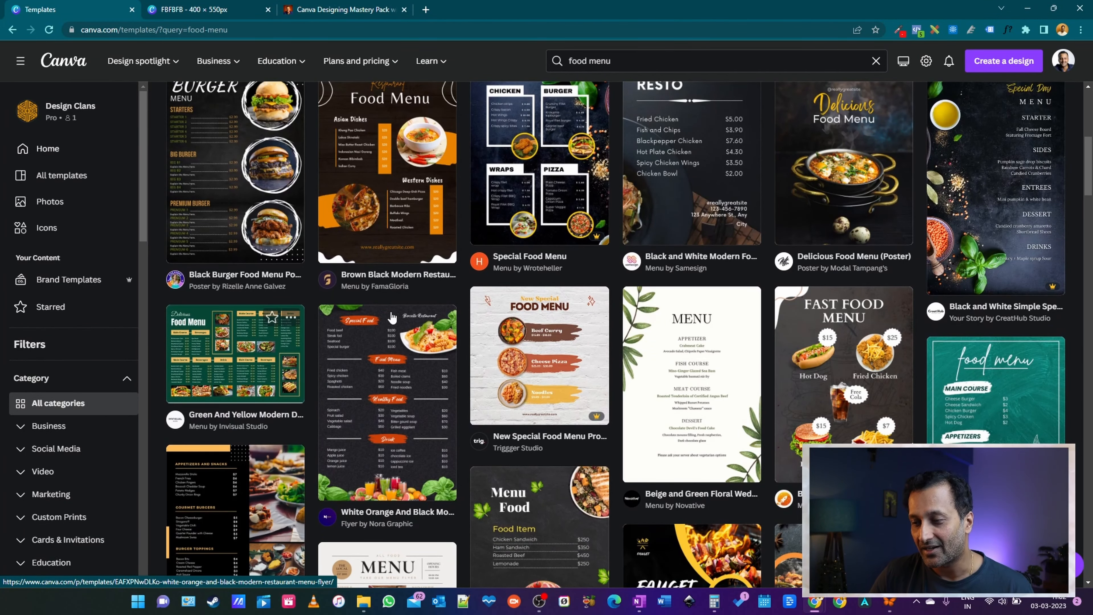
pyautogui.scroll(-3, 391, 317)
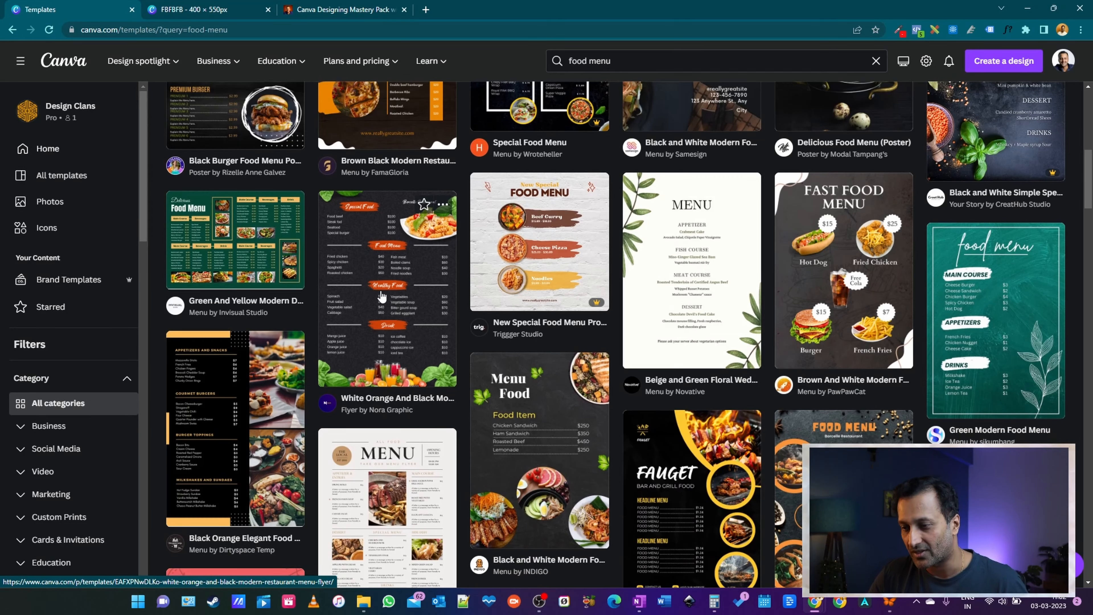
pyautogui.scroll(-3, 370, 293)
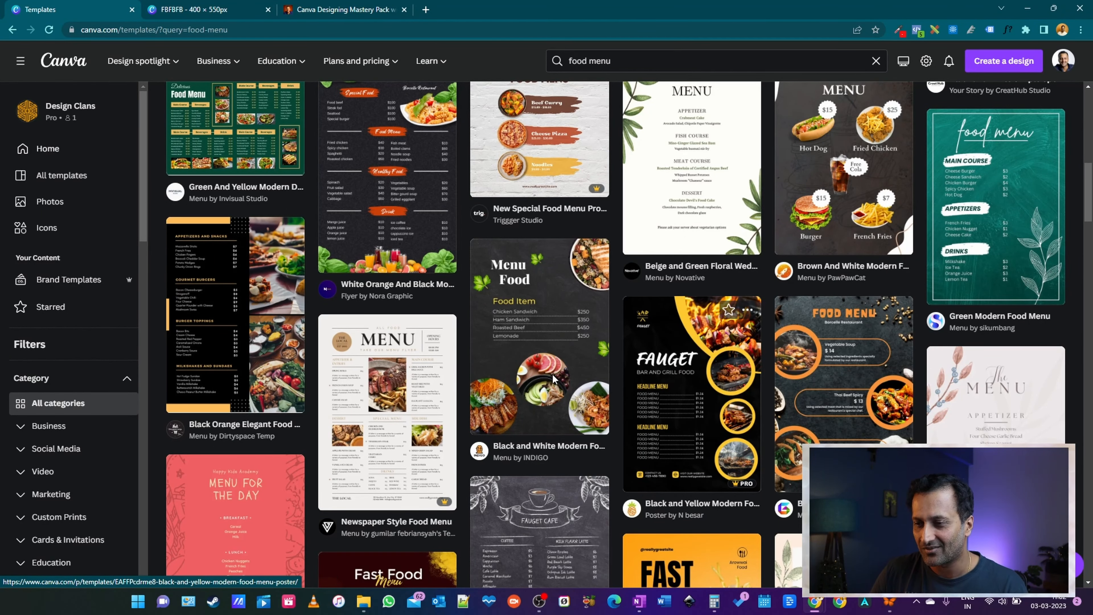
pyautogui.scroll(-4, 688, 231)
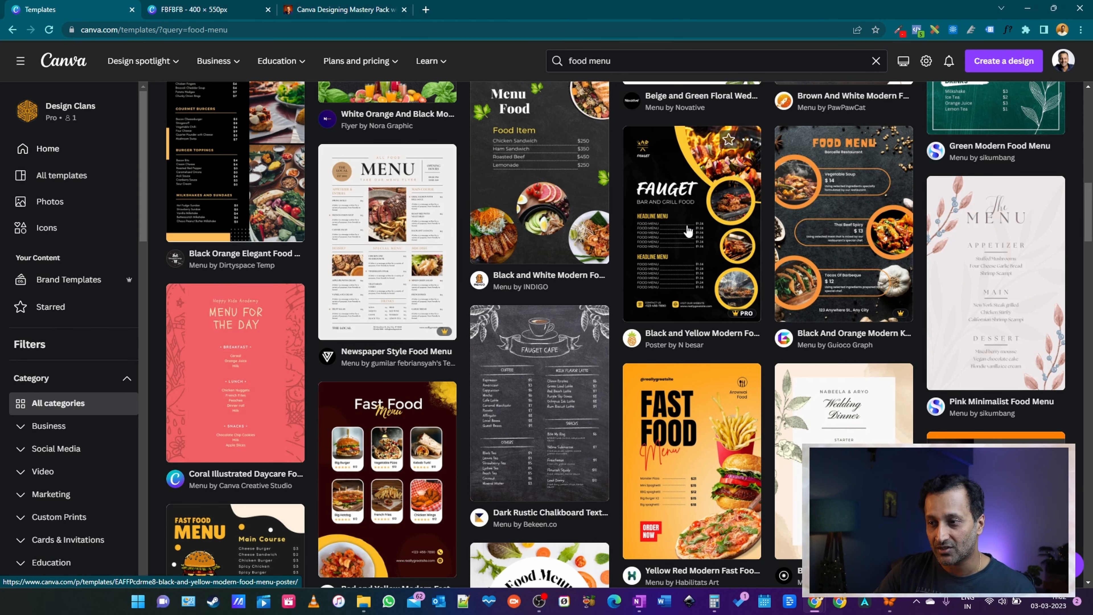
pyautogui.scroll(-10, 459, 237)
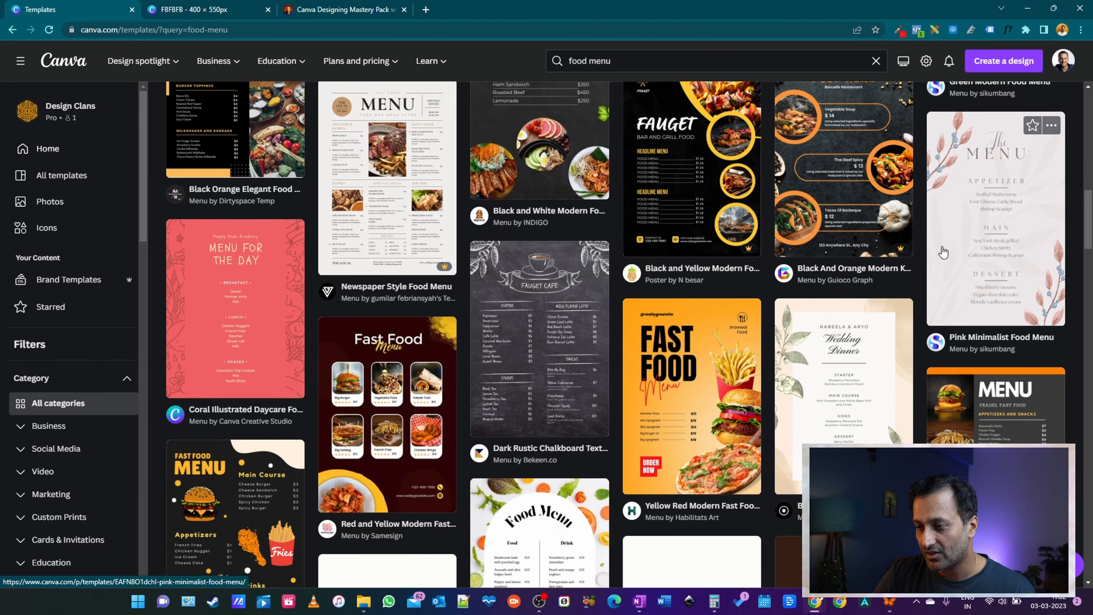
pyautogui.scroll(-5, 524, 236)
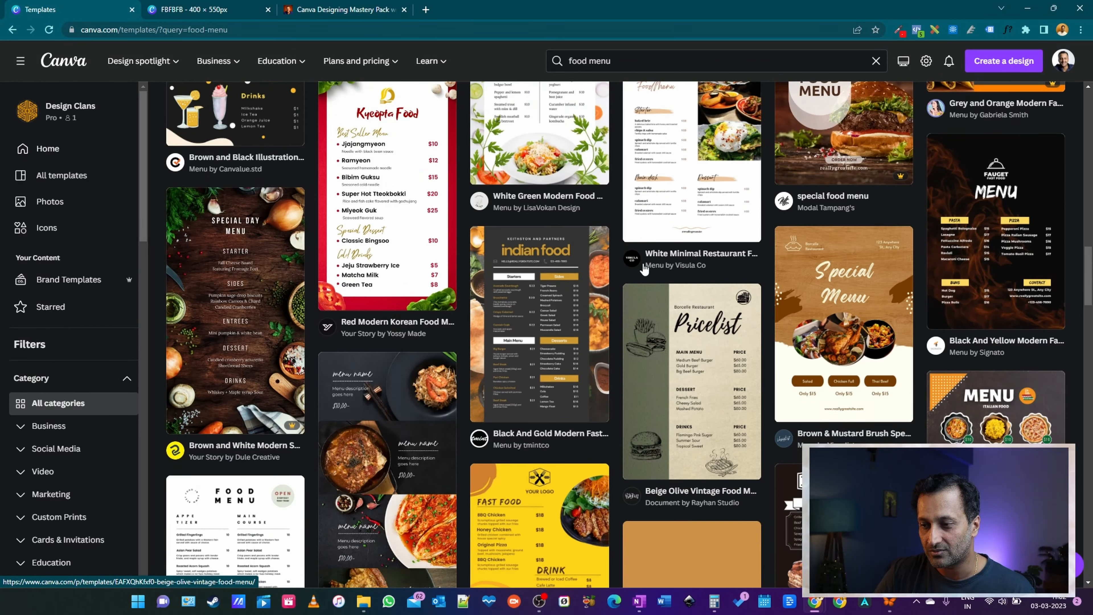
pyautogui.scroll(3, 553, 327)
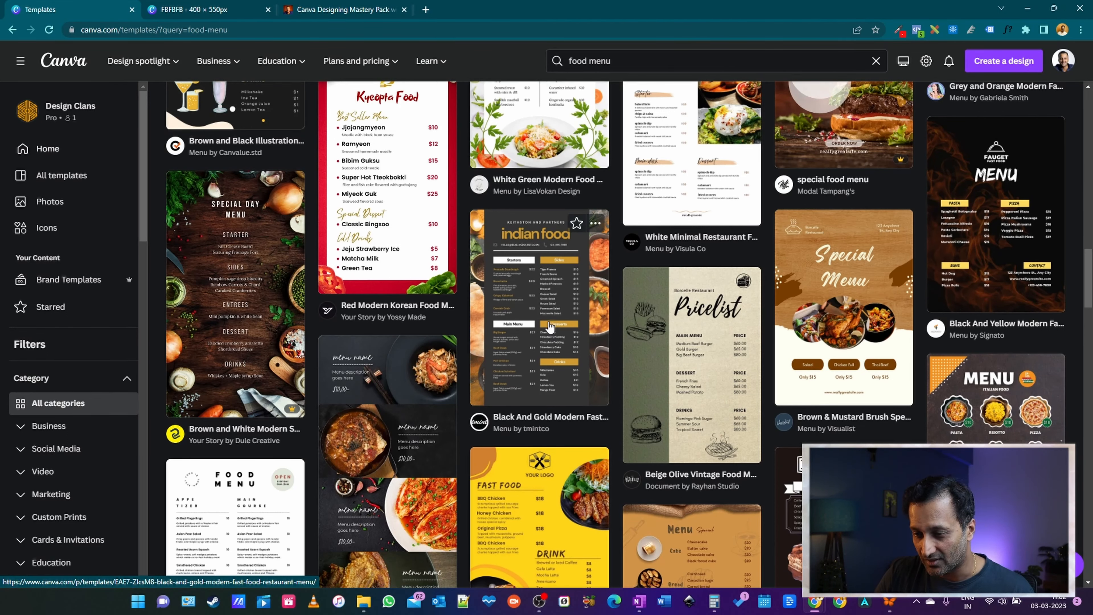
pyautogui.scroll(-4, 553, 327)
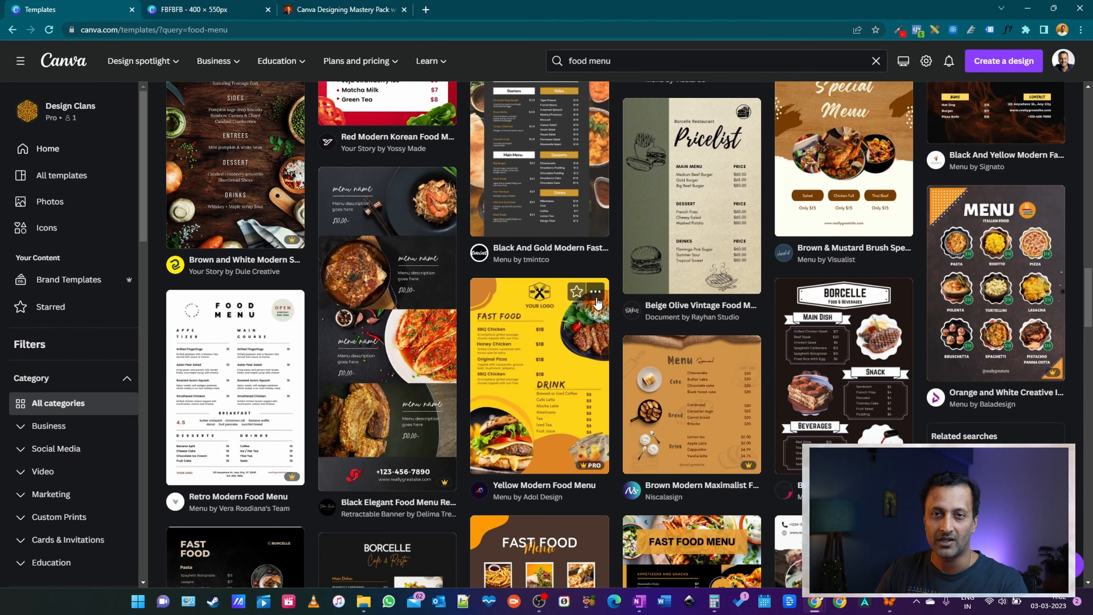
pyautogui.scroll(-5, 597, 303)
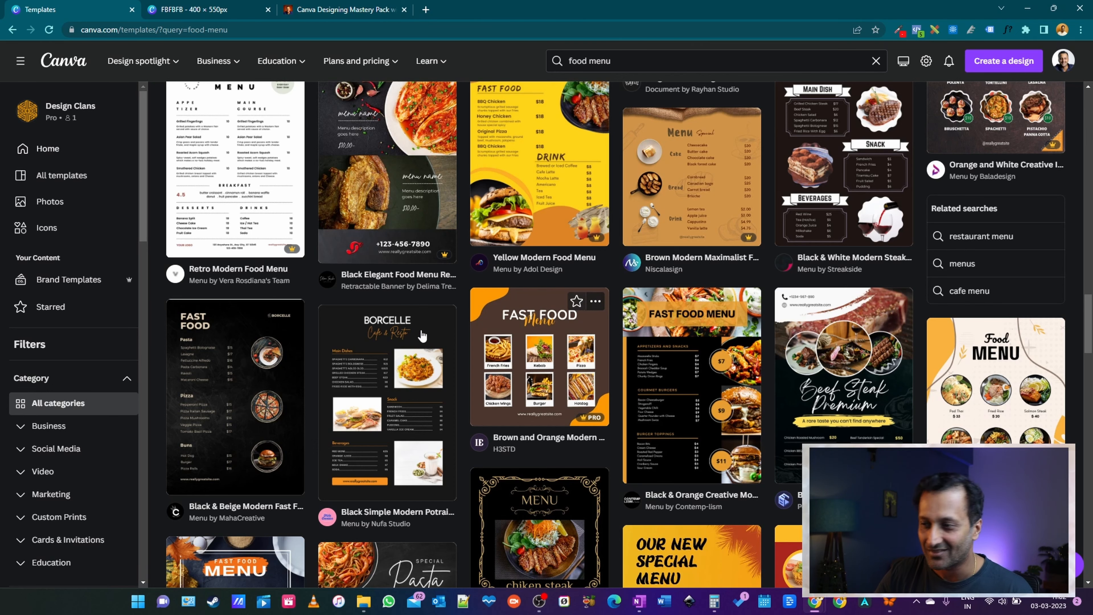
pyautogui.scroll(15, 421, 335)
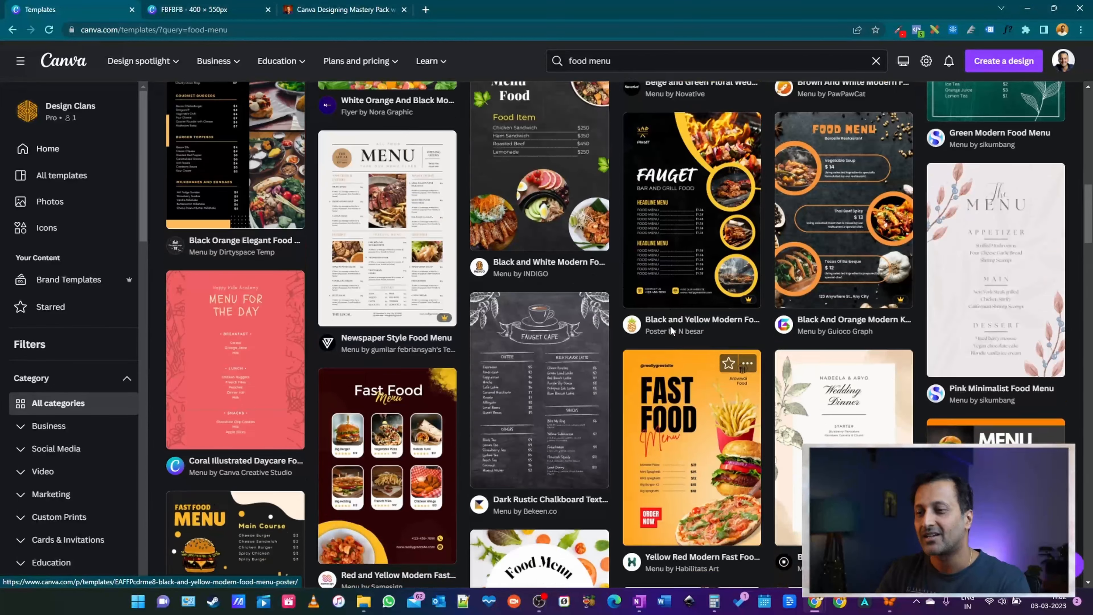
pyautogui.scroll(10, 672, 330)
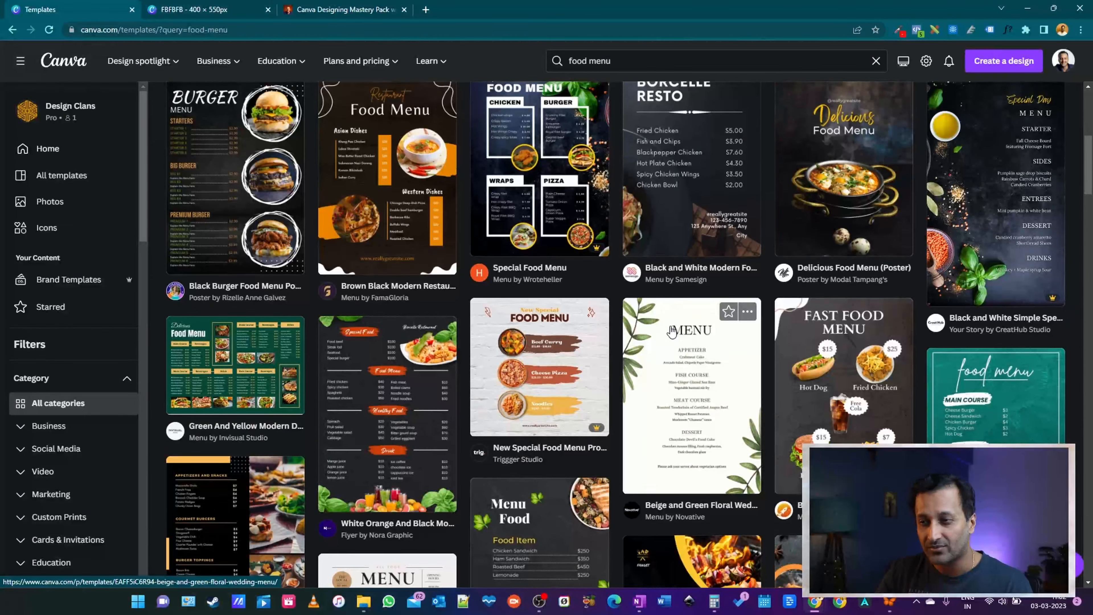
pyautogui.scroll(3, 673, 331)
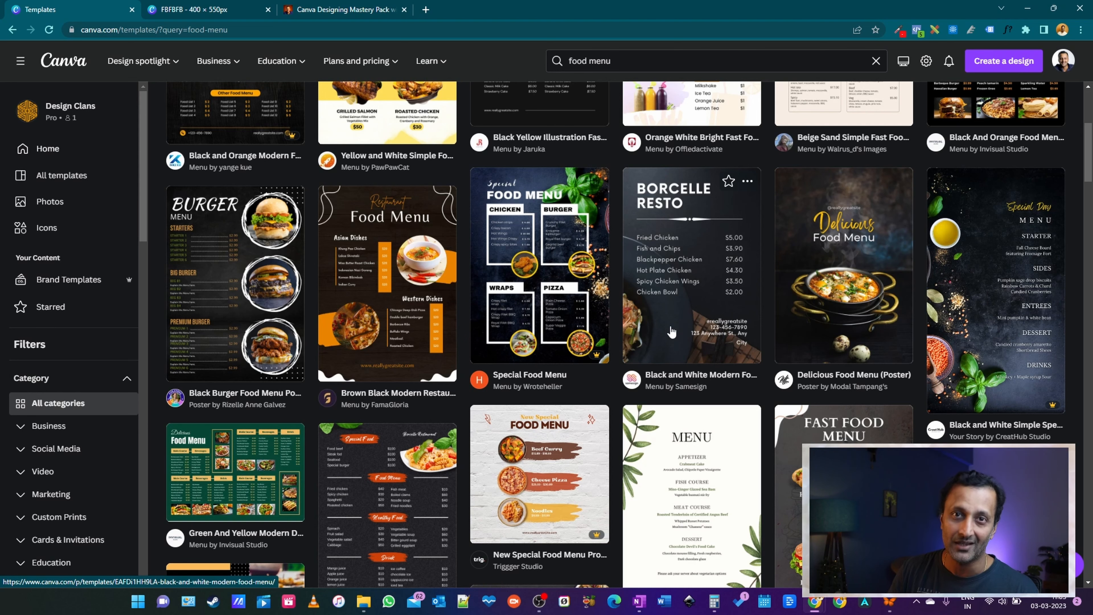
pyautogui.scroll(8, 526, 340)
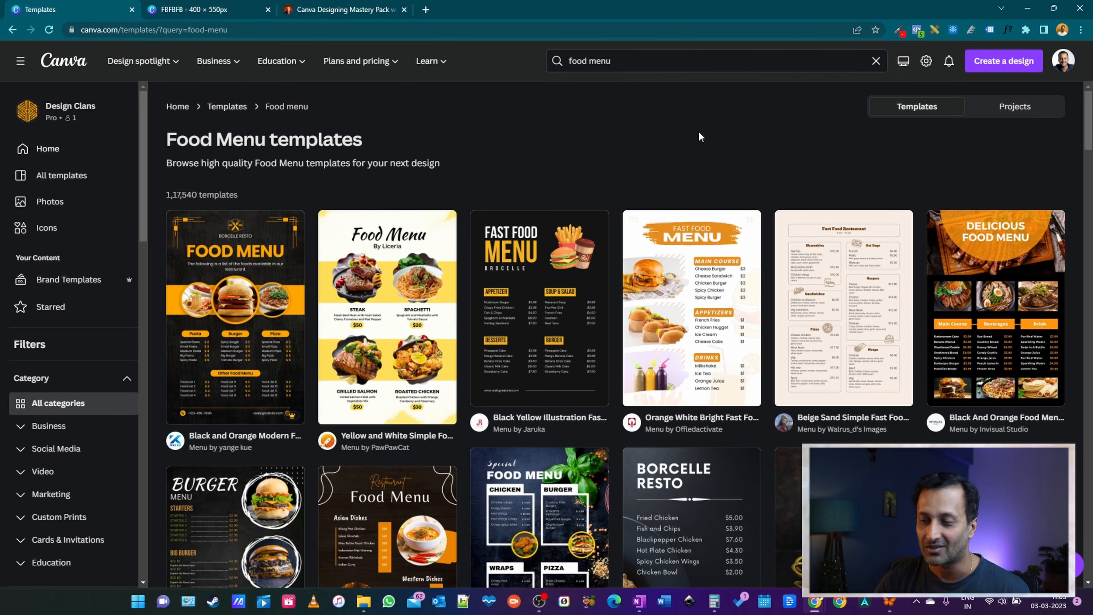
# Look through further rows of the food menu results, from burger and restaurant menus to cafe and wedding designs
pyautogui.scroll(-10, 699, 133)
pyautogui.scroll(-3, 703, 176)
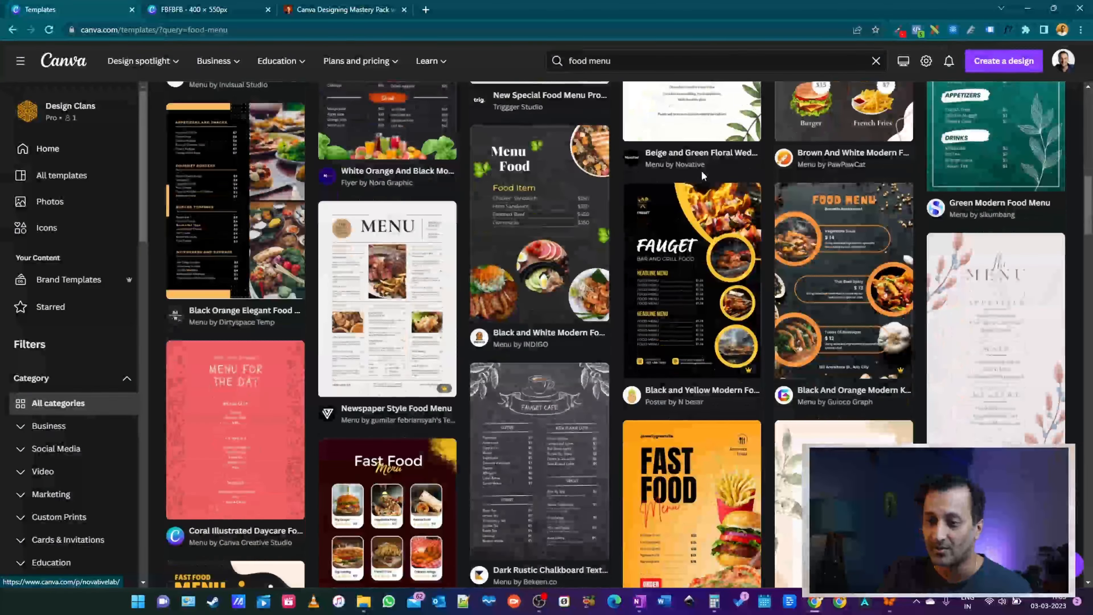
pyautogui.scroll(15, 725, 176)
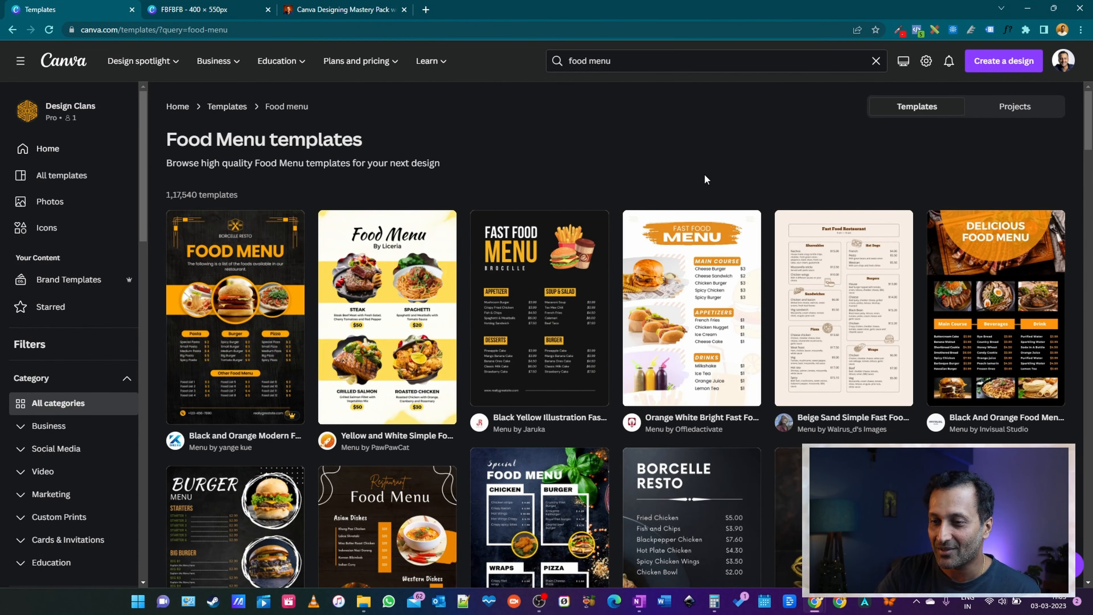
pyautogui.scroll(-7, 704, 194)
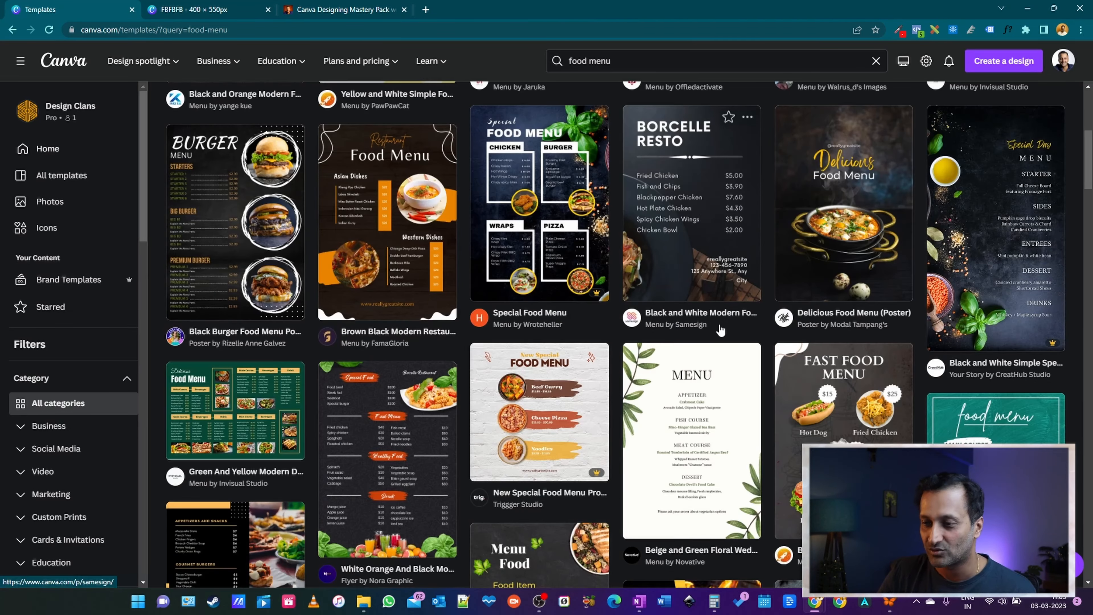
pyautogui.scroll(-5, 709, 335)
pyautogui.scroll(15, 632, 162)
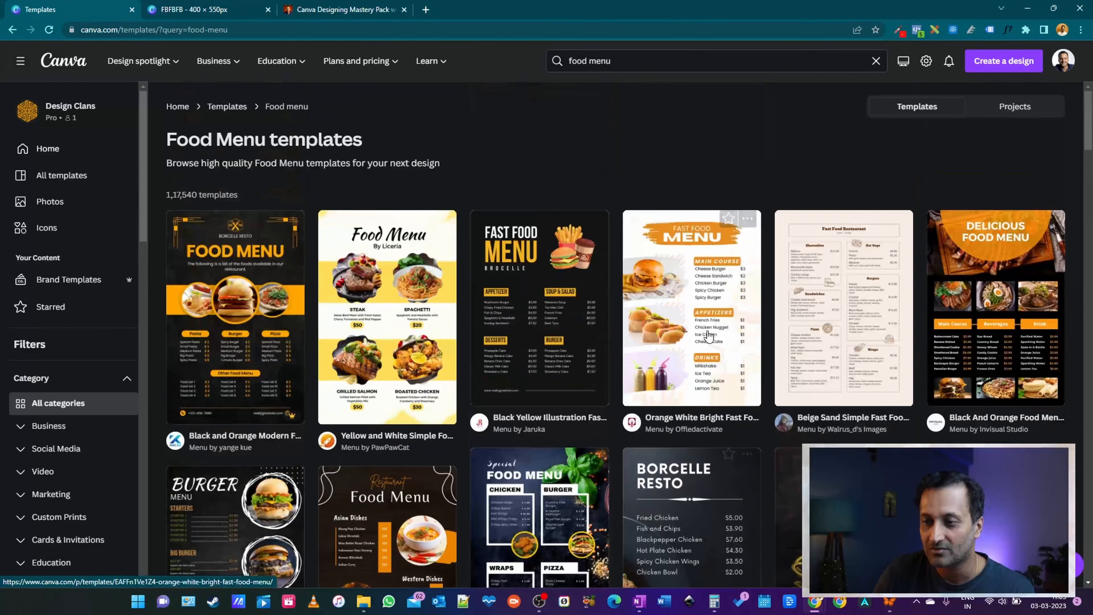
pyautogui.scroll(-6, 697, 131)
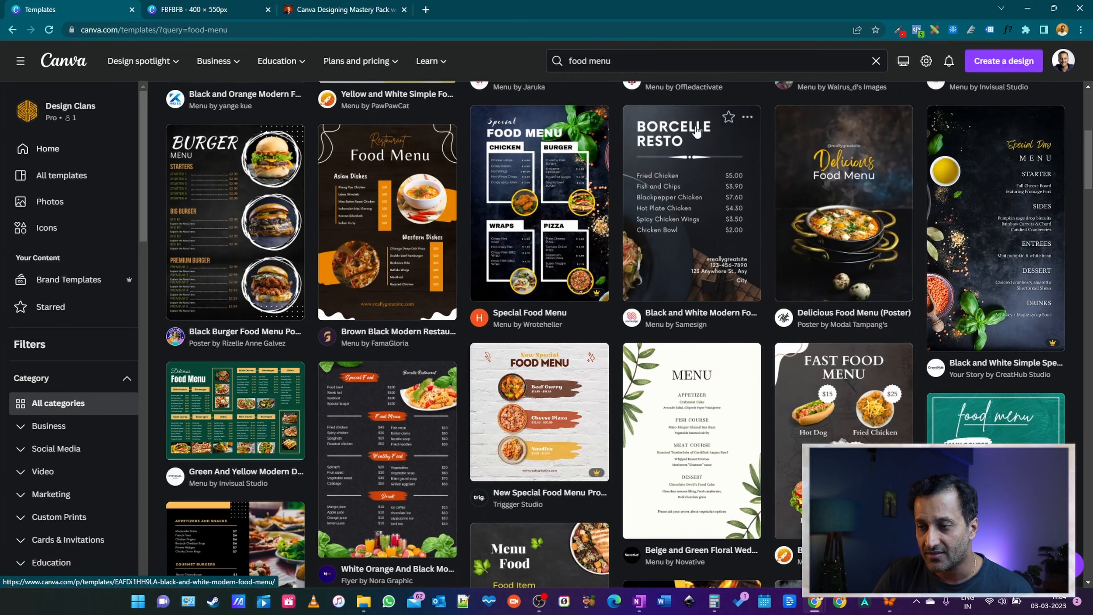
pyautogui.scroll(-6, 732, 263)
pyautogui.scroll(10, 611, 289)
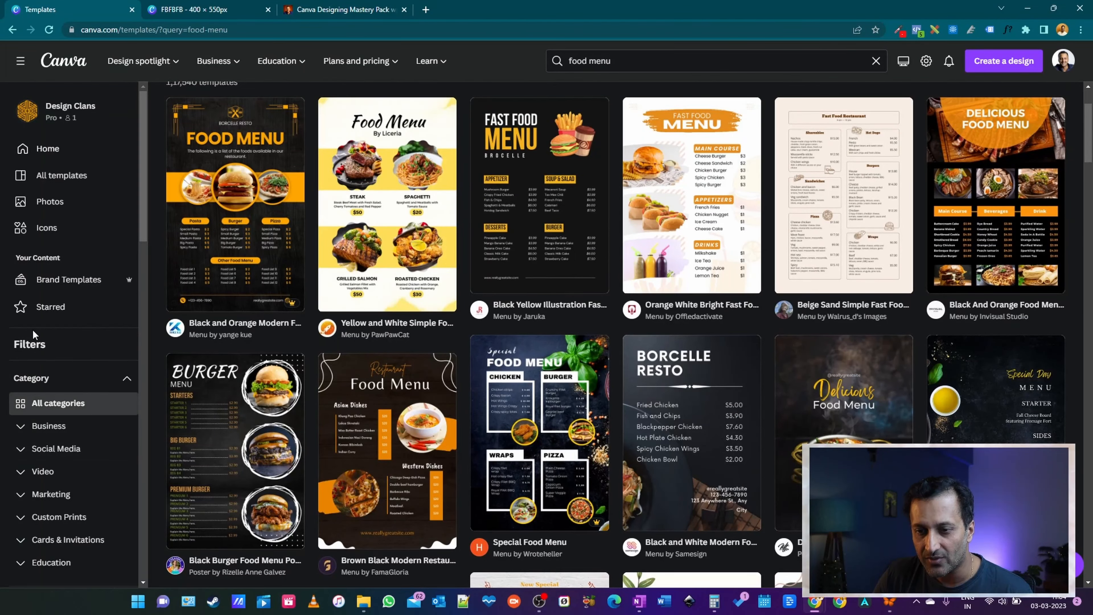
# Review the Business and Social Media template types, filter the food menu results to Facebook Ad, and view the matching designs
pyautogui.scroll(-4, 49, 362)
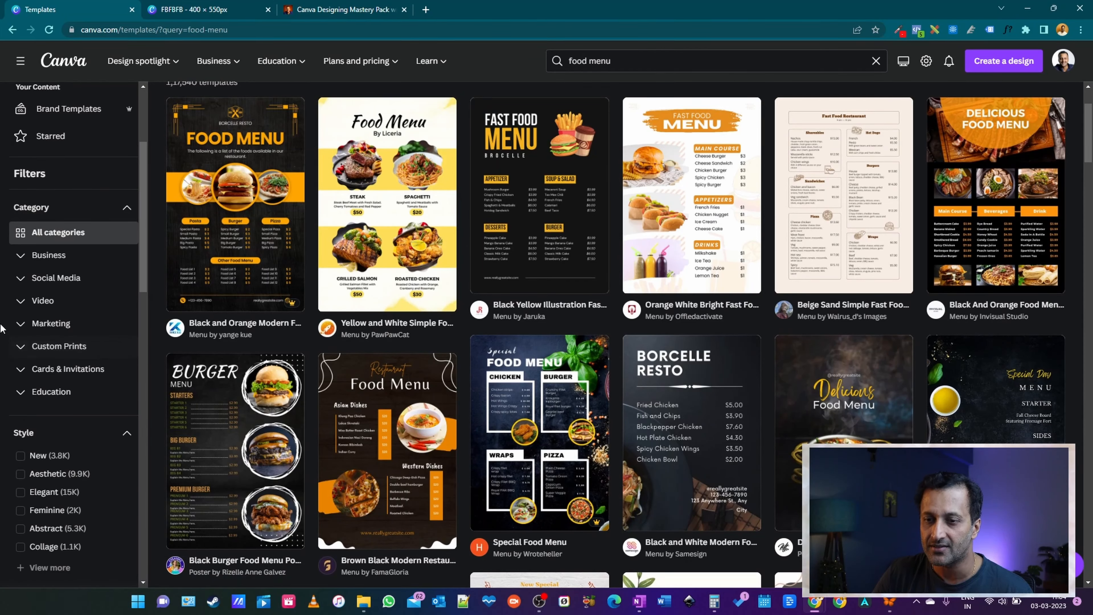
pyautogui.click(20, 258)
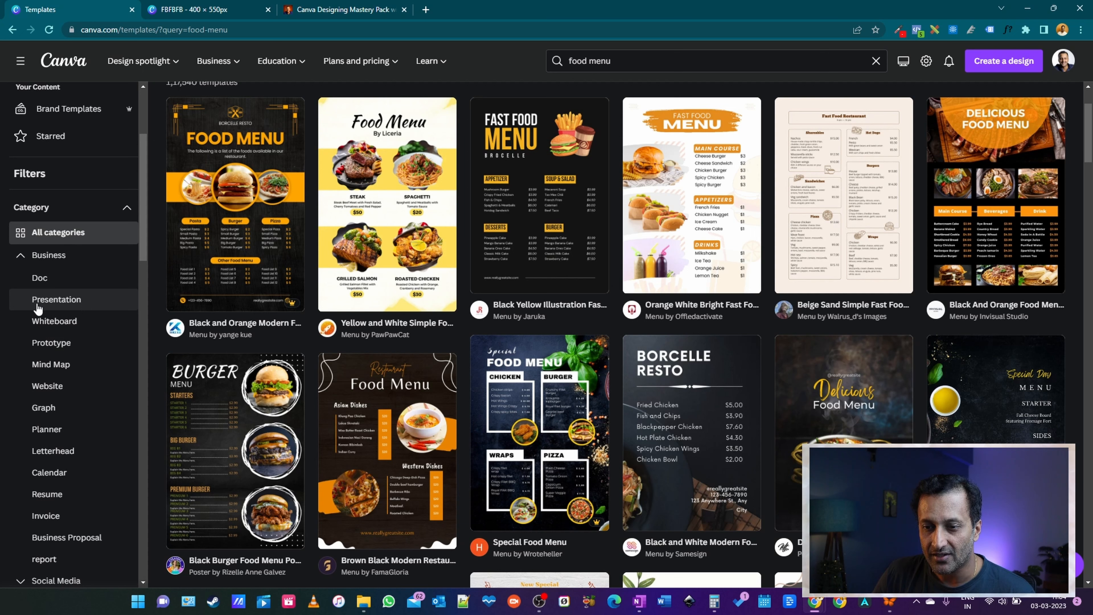
pyautogui.scroll(-2, 103, 508)
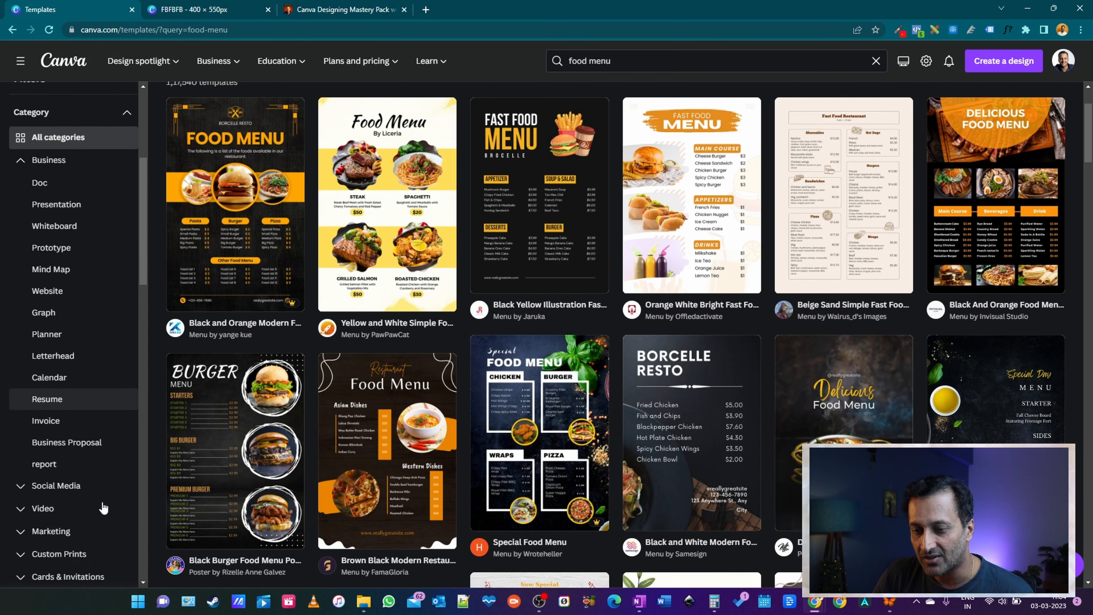
pyautogui.scroll(-2, 103, 508)
pyautogui.click(24, 419)
pyautogui.scroll(-6, 59, 428)
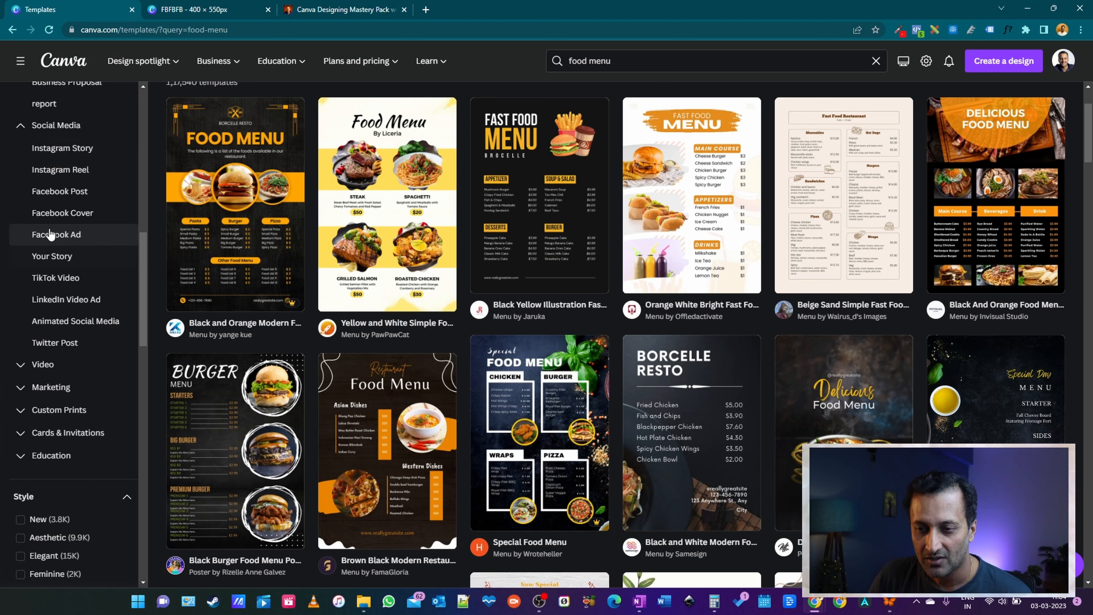
pyautogui.click(75, 235)
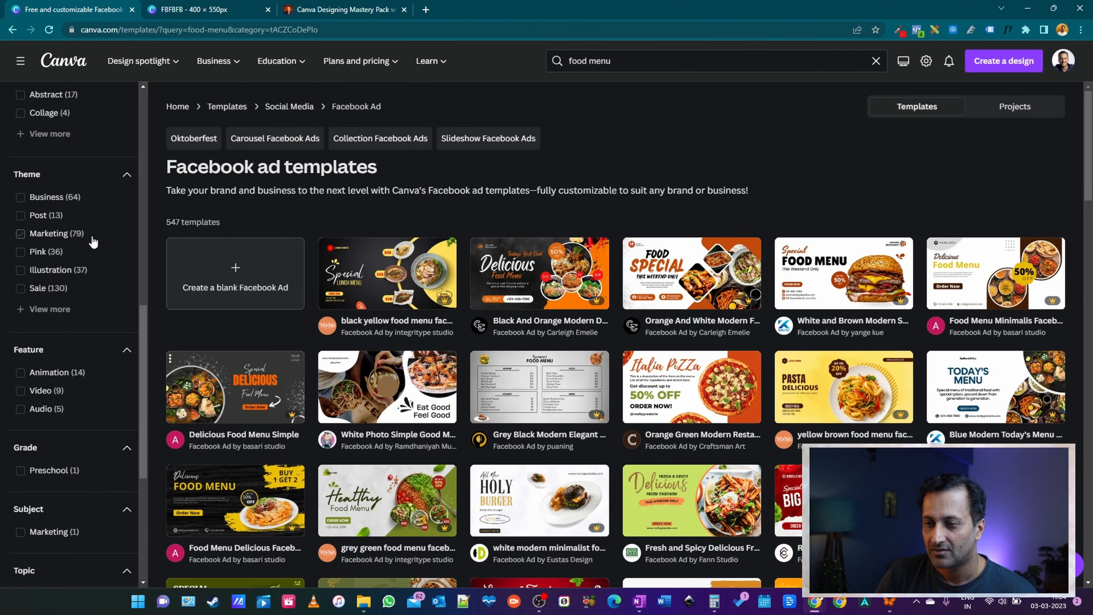
pyautogui.scroll(-3, 469, 252)
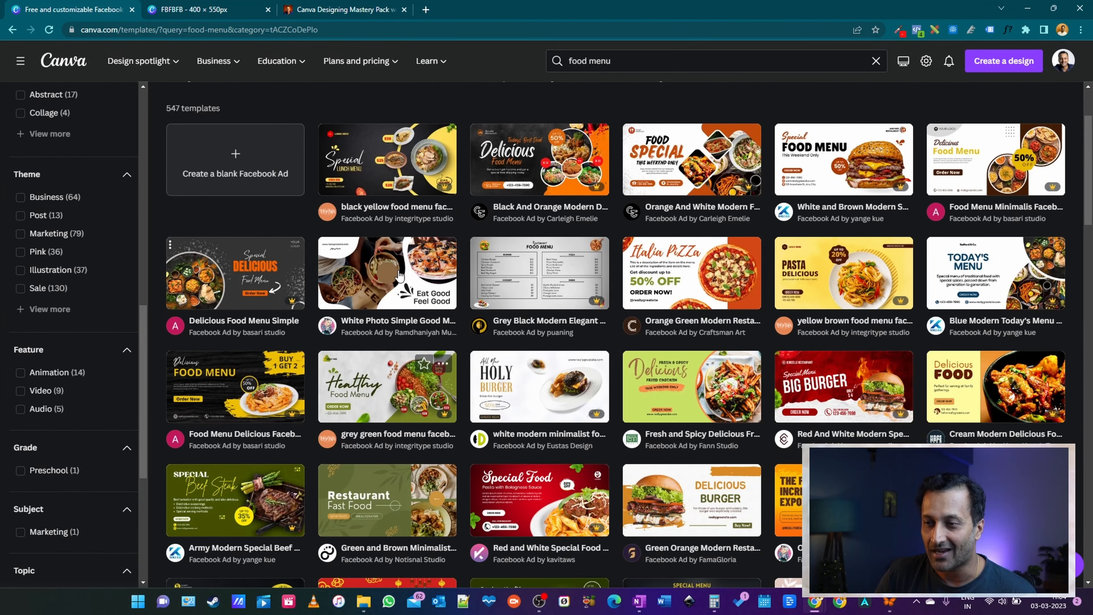
# Switch the category filter to Feed Ad Video (Portrait) in the Video group and look through the food menu designs
pyautogui.click(653, 58)
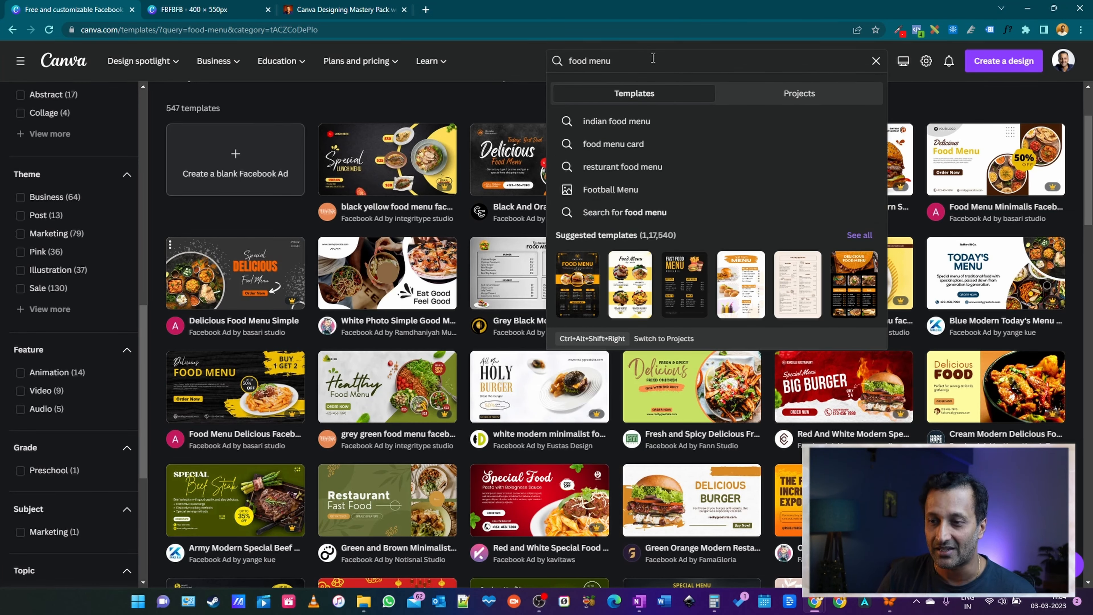
pyautogui.scroll(10, 50, 293)
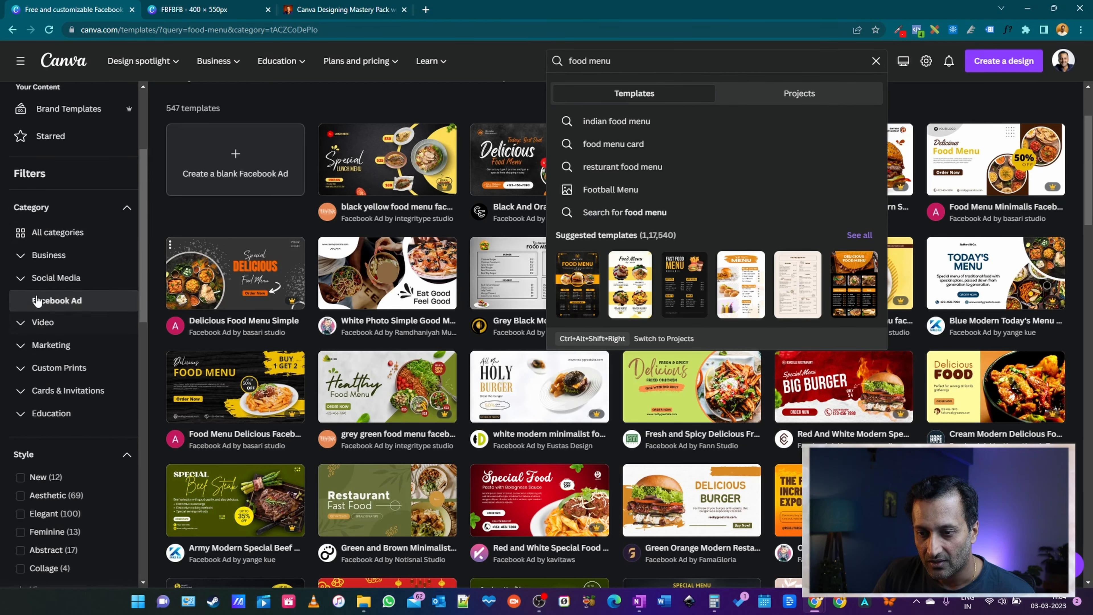
pyautogui.click(296, 125)
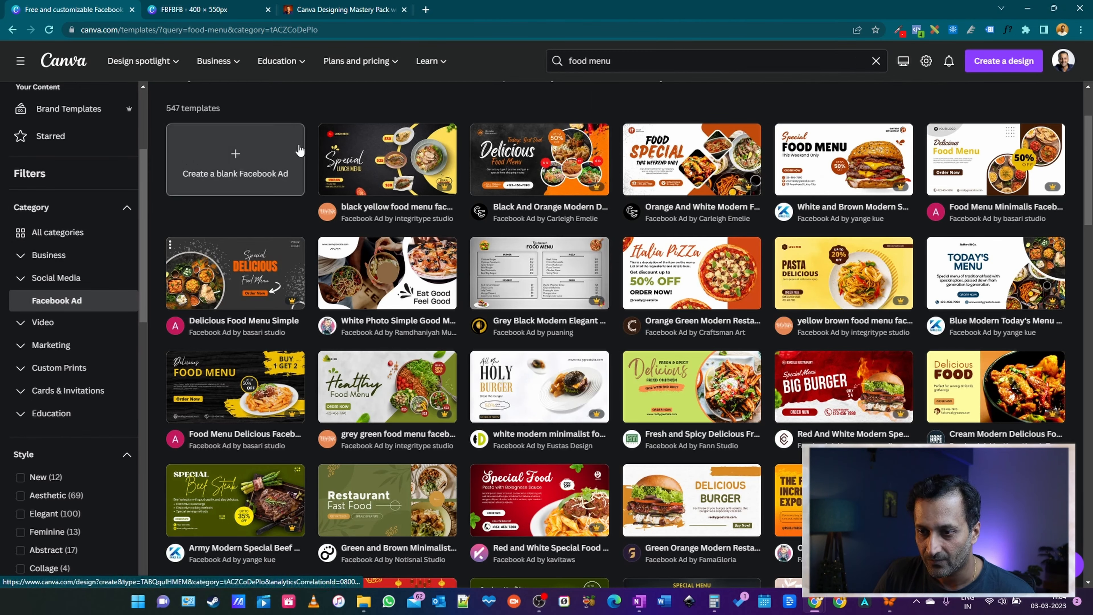
pyautogui.click(22, 331)
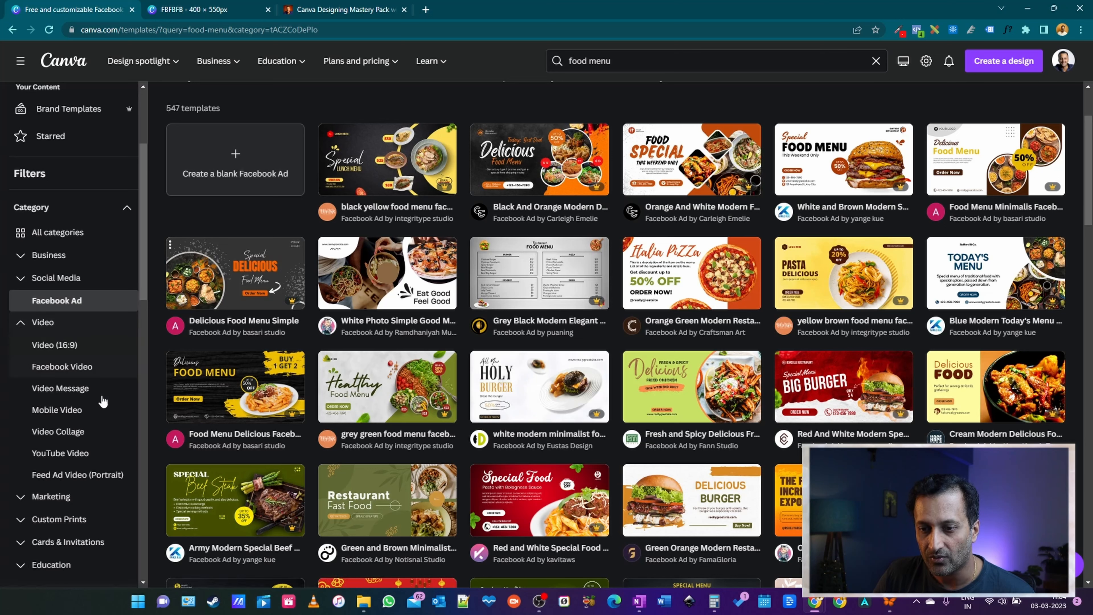
pyautogui.scroll(-3, 39, 373)
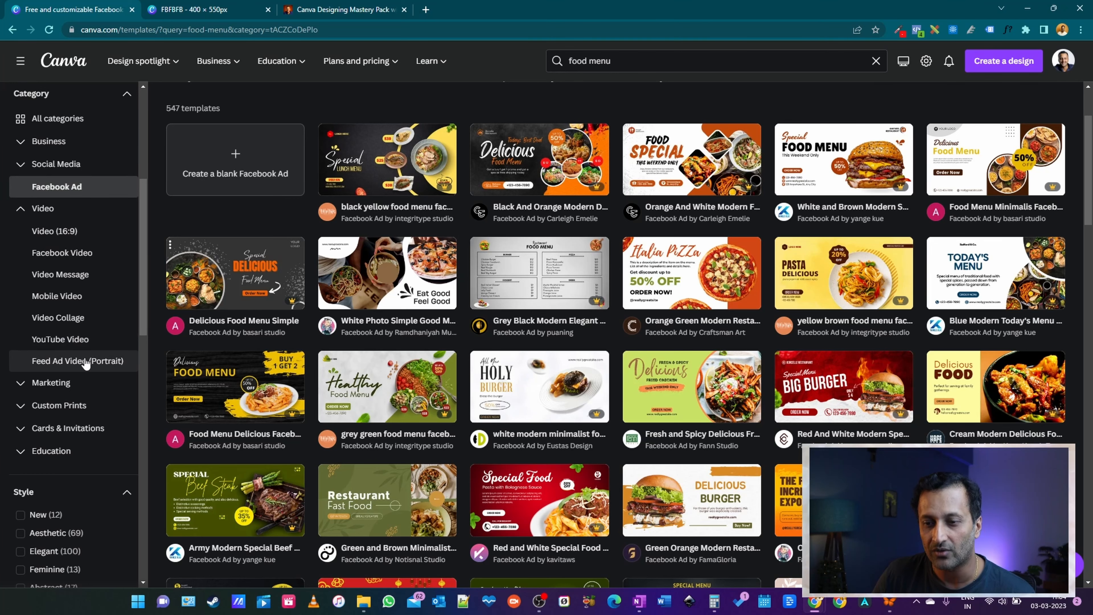
pyautogui.click(77, 361)
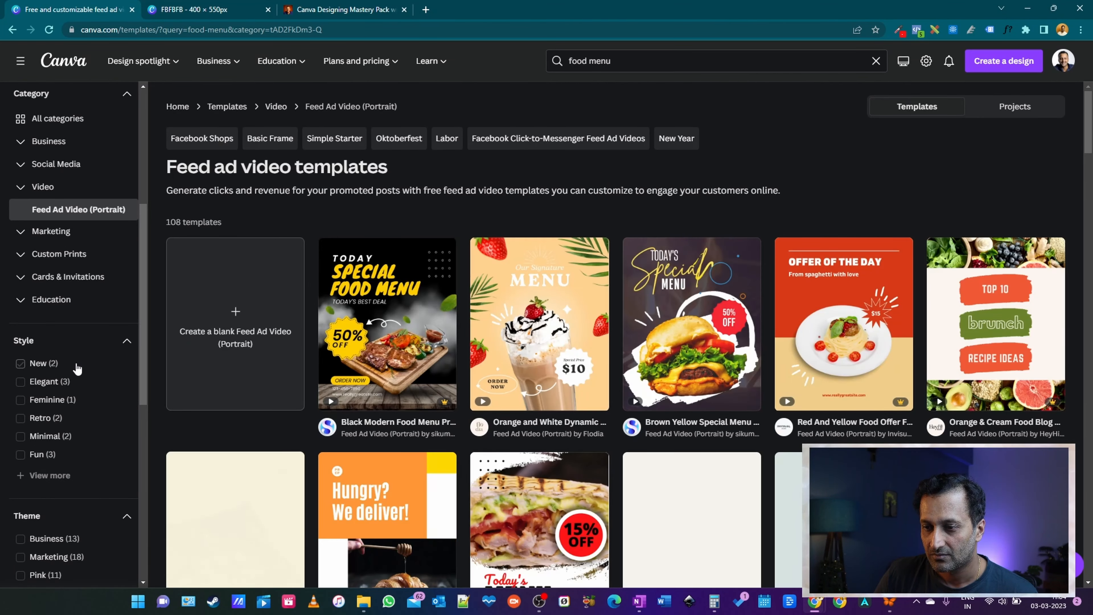
pyautogui.scroll(-4, 680, 272)
pyautogui.scroll(-1, 680, 272)
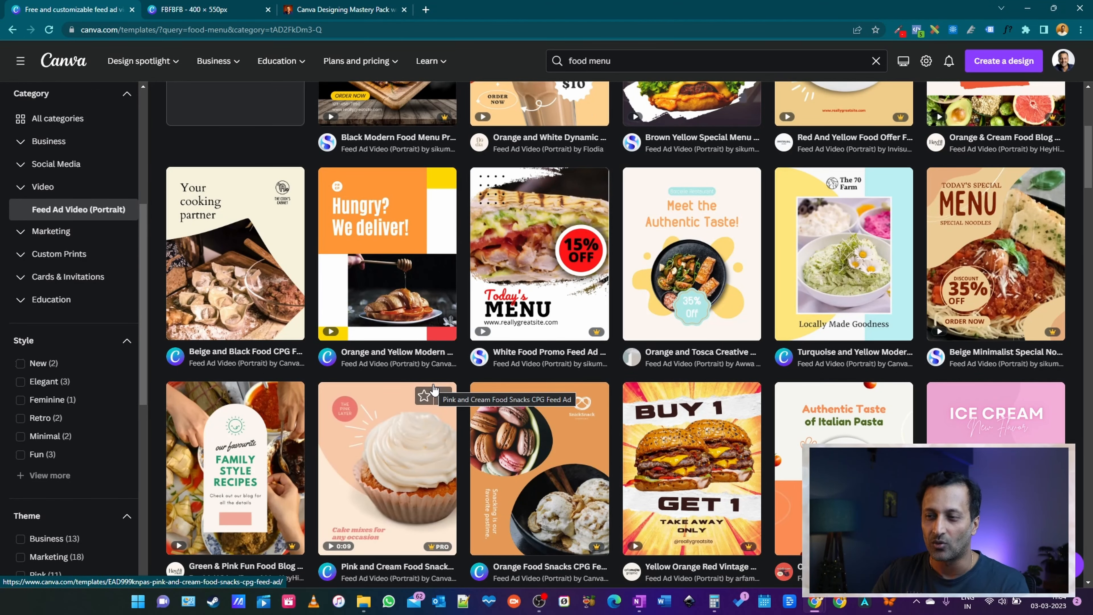
# Search the templates for "fitness" and look over the resulting designs and available filters
pyautogui.click(627, 61)
pyautogui.write('fitness')
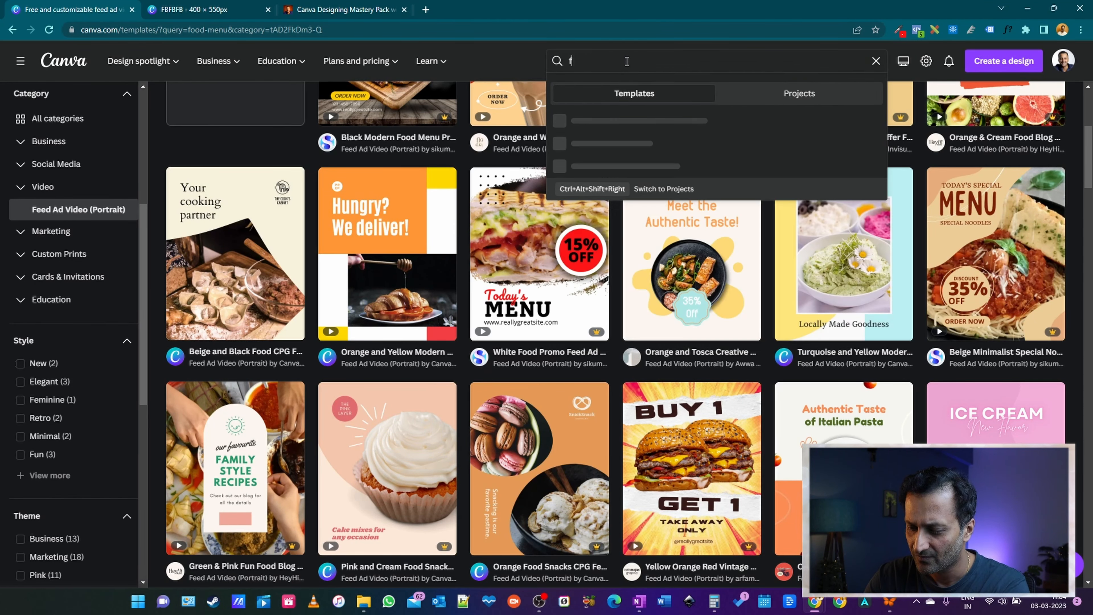
pyautogui.press('Return')
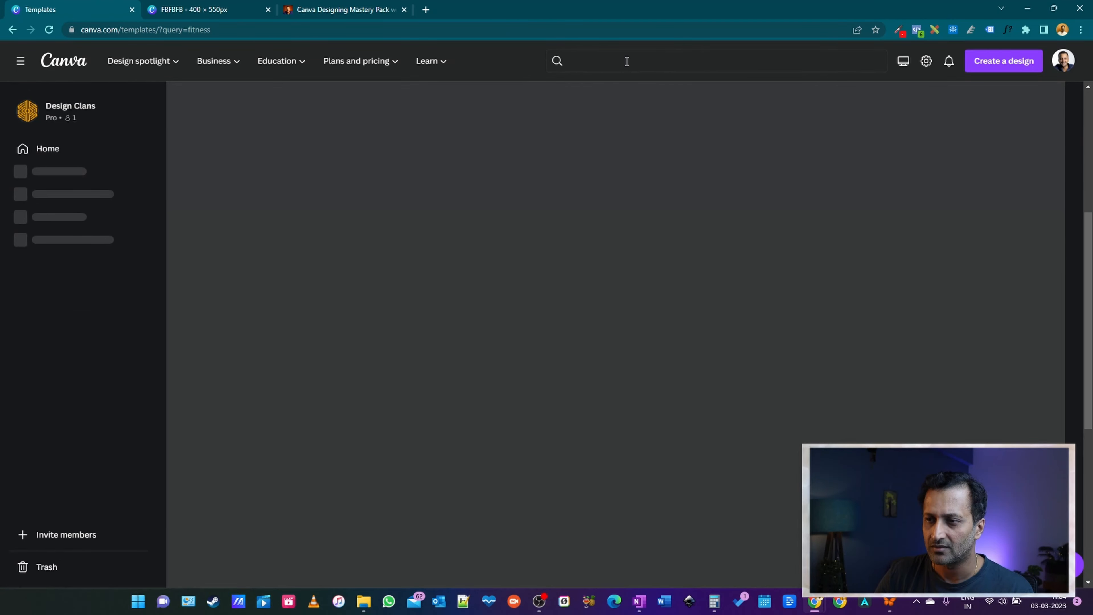
pyautogui.scroll(-4, 876, 286)
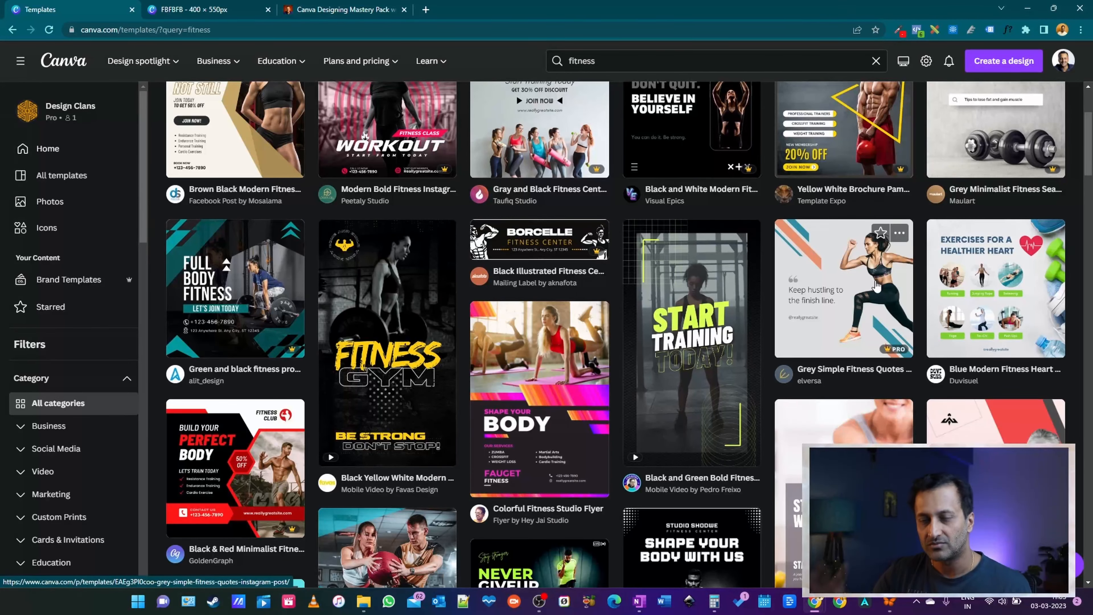
pyautogui.scroll(-5, 45, 493)
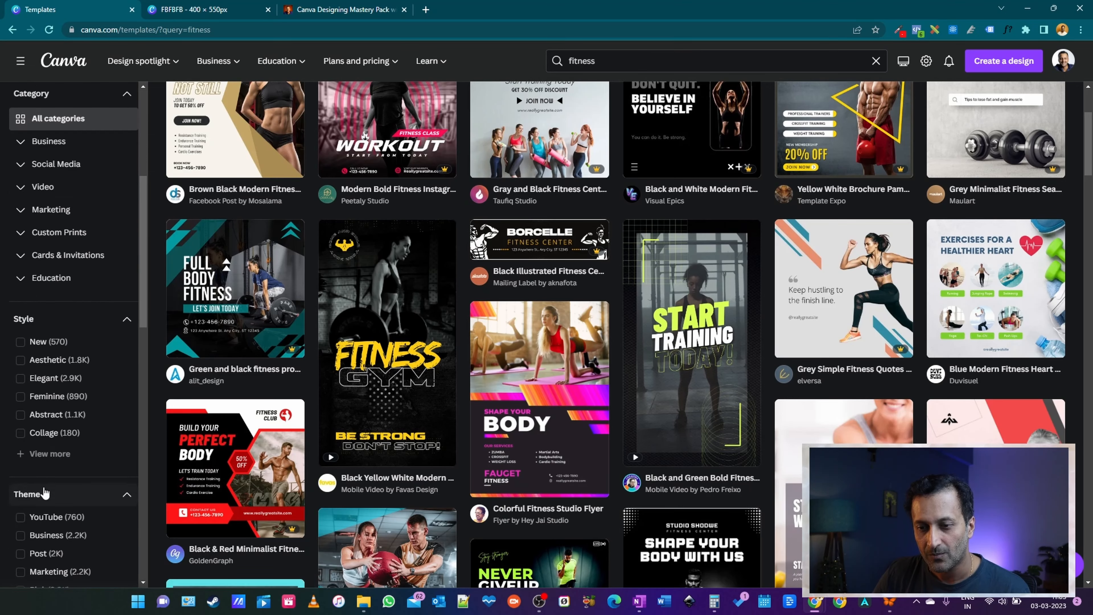
# Expand the Marketing category and review the template types it offers for the fitness results
pyautogui.click(21, 210)
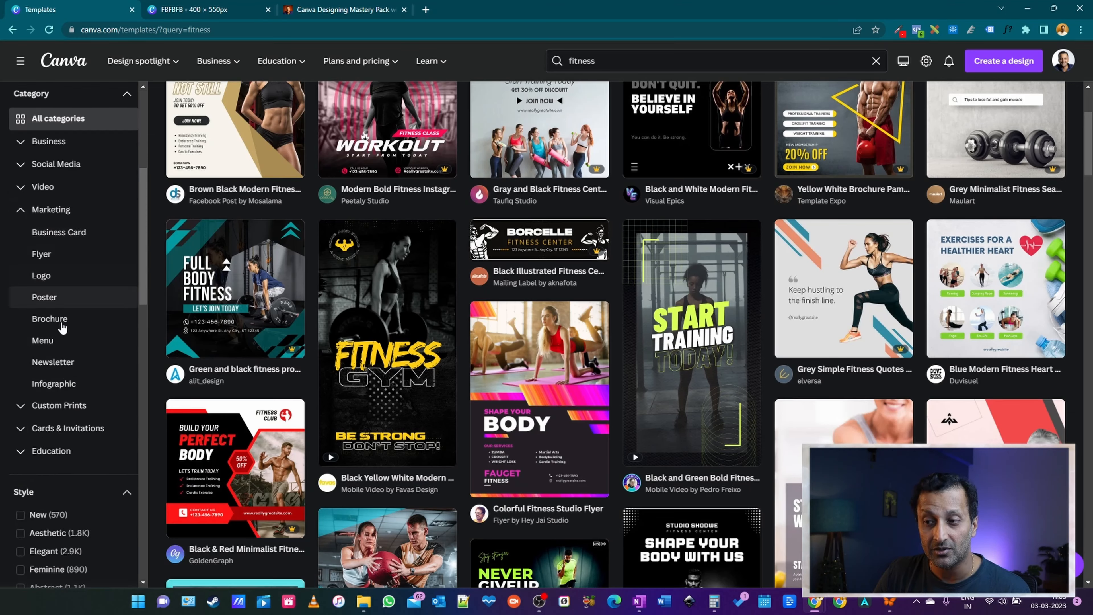
pyautogui.scroll(1, 117, 368)
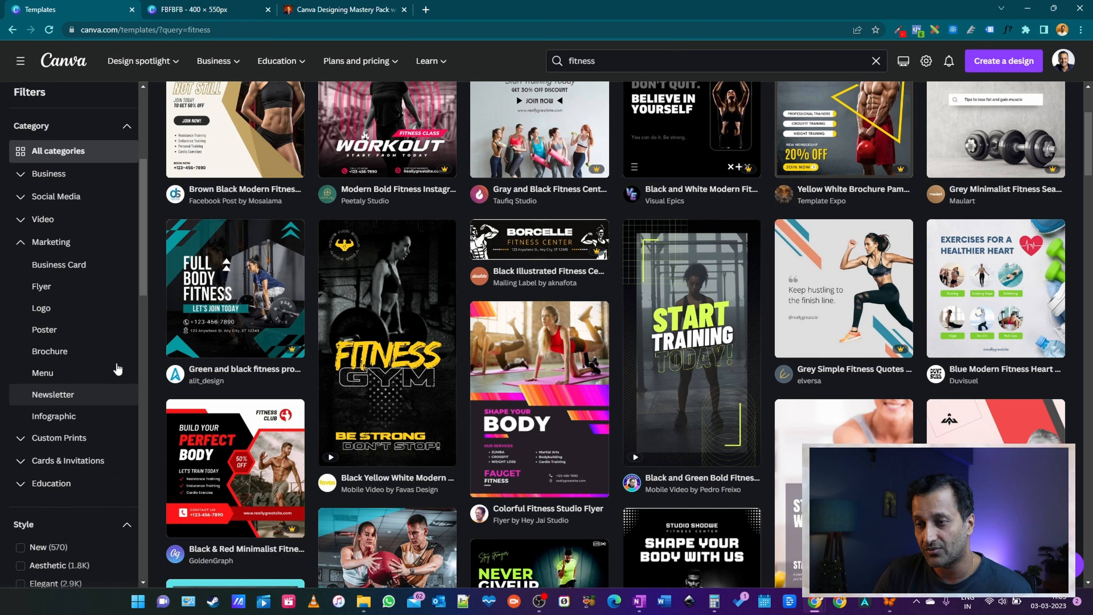
pyautogui.scroll(2, 117, 369)
# Search the templates for "digital marketing agency" and look over the category and style filters
pyautogui.click(584, 59)
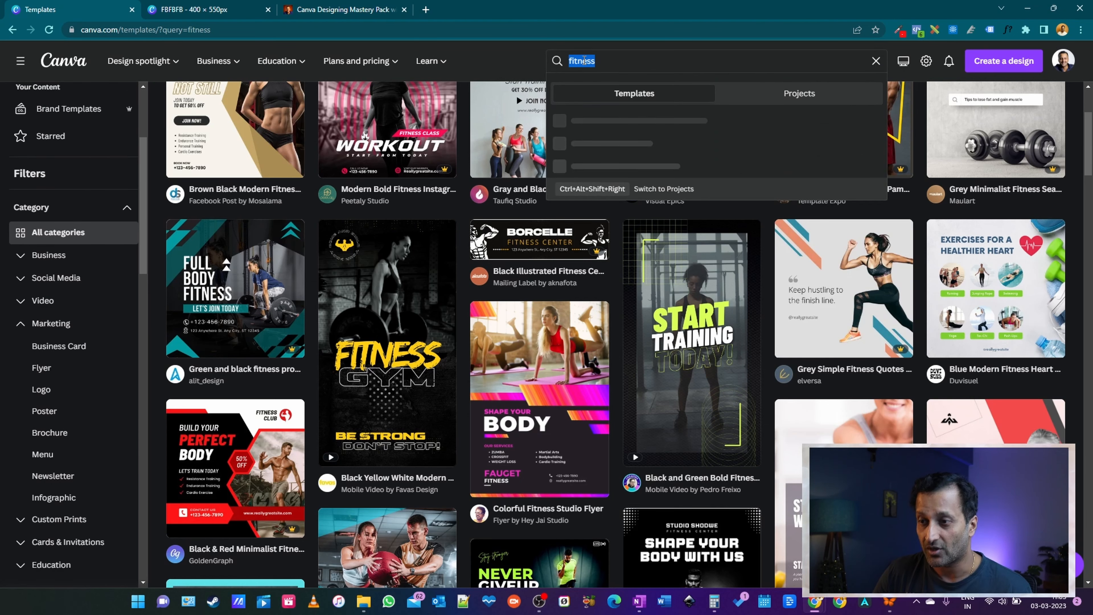
pyautogui.write('digital ma')
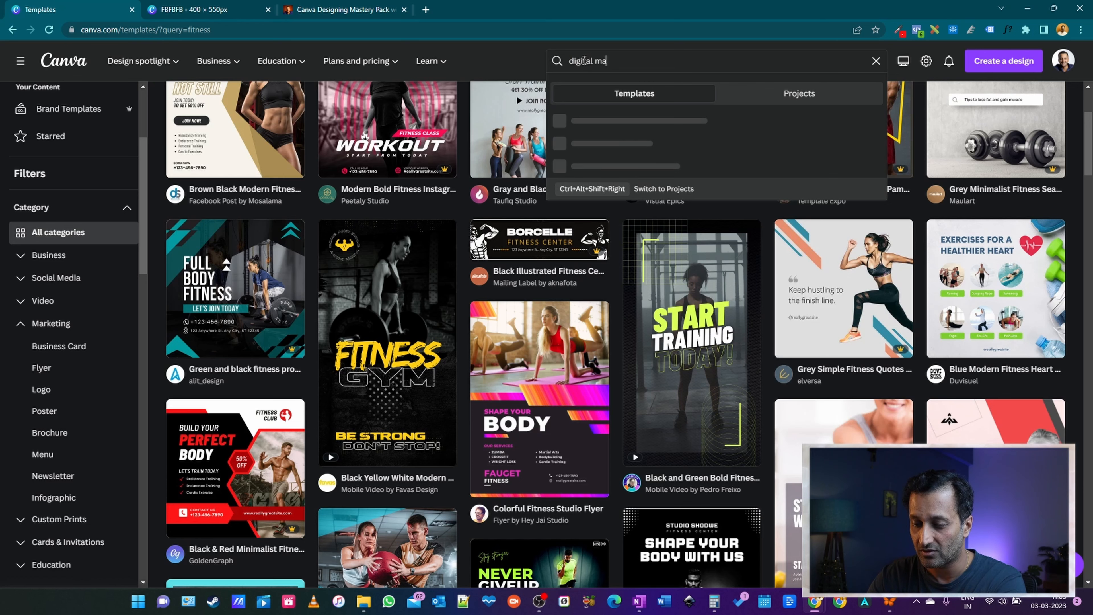
pyautogui.write('rketing agency')
pyautogui.press('Return')
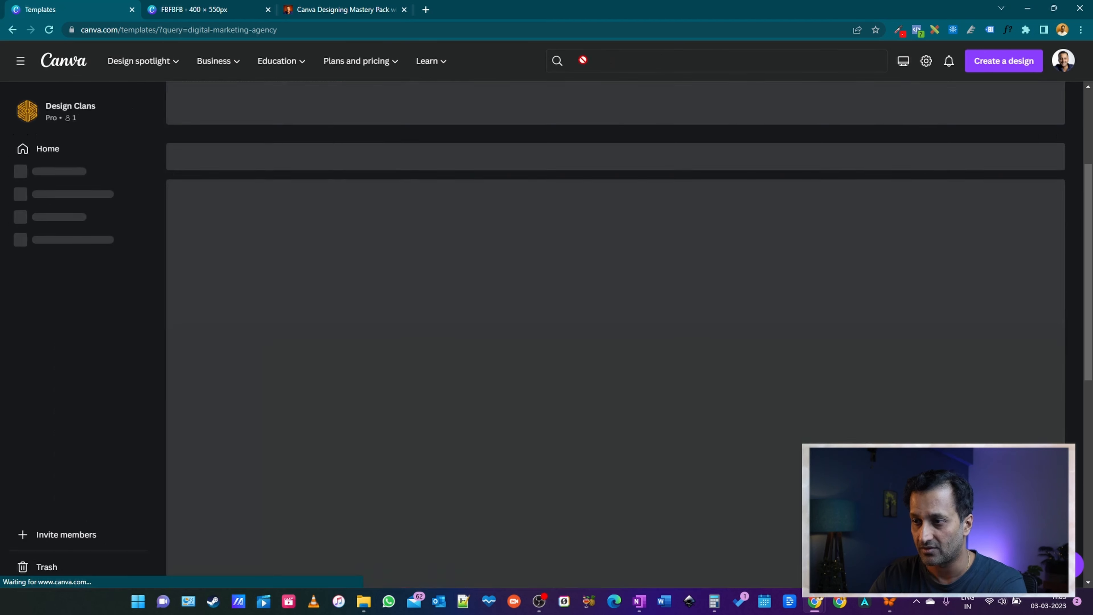
pyautogui.scroll(-6, 29, 139)
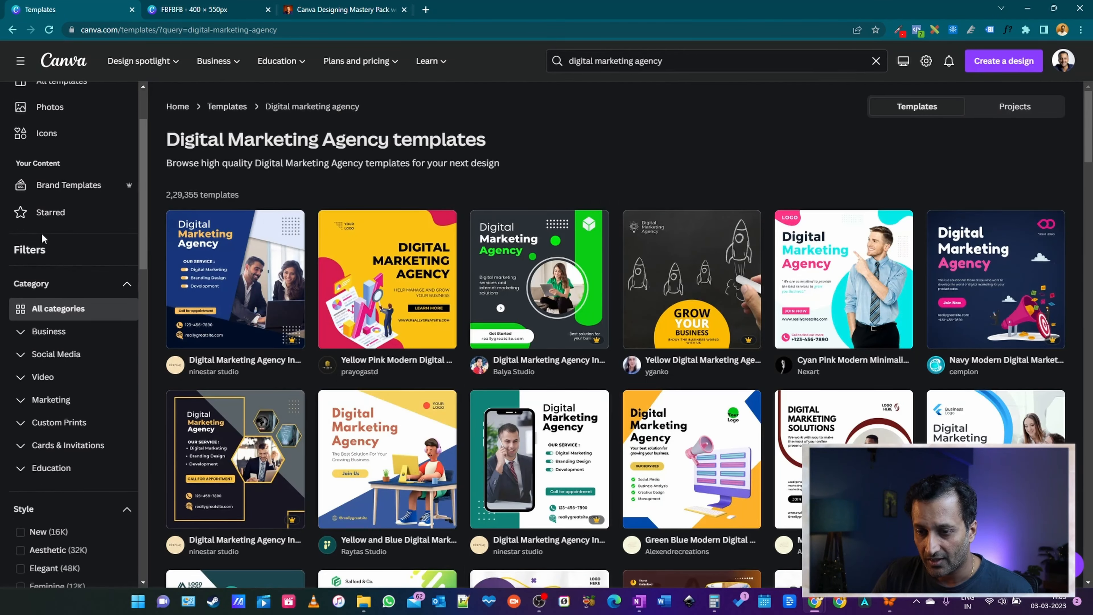
pyautogui.scroll(2, 20, 207)
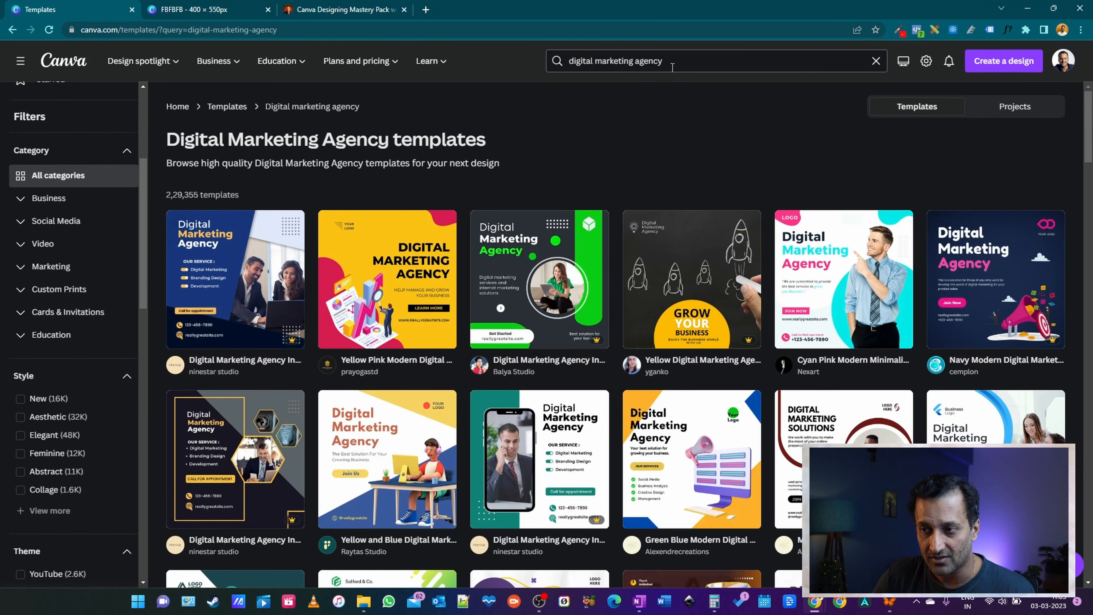
# Filter the digital marketing agency results to Business Card in the Marketing category and look through the designs and format options
pyautogui.click(19, 266)
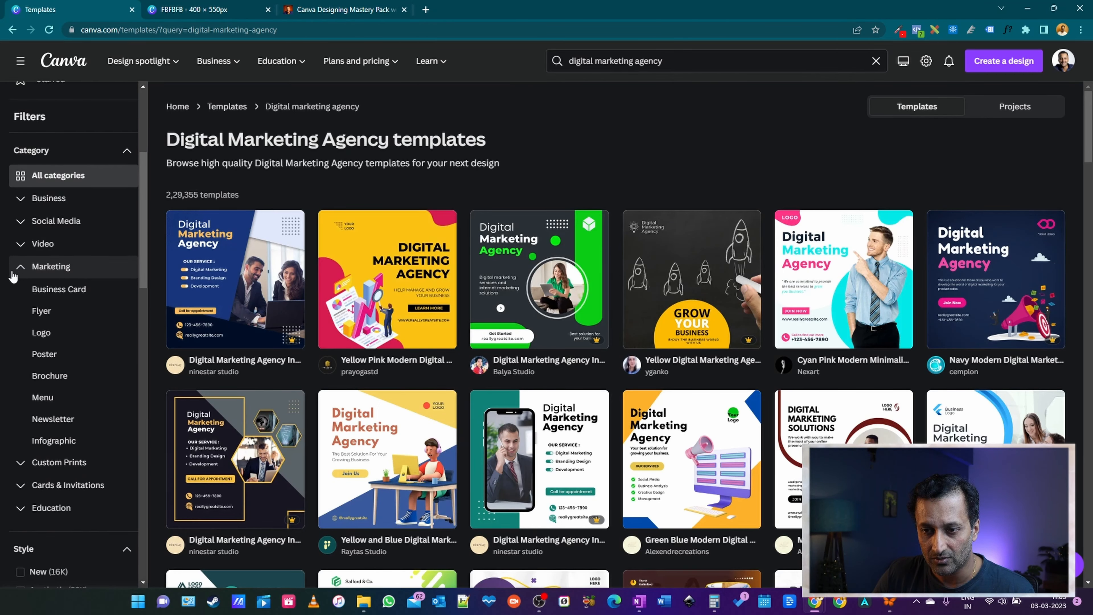
pyautogui.click(61, 289)
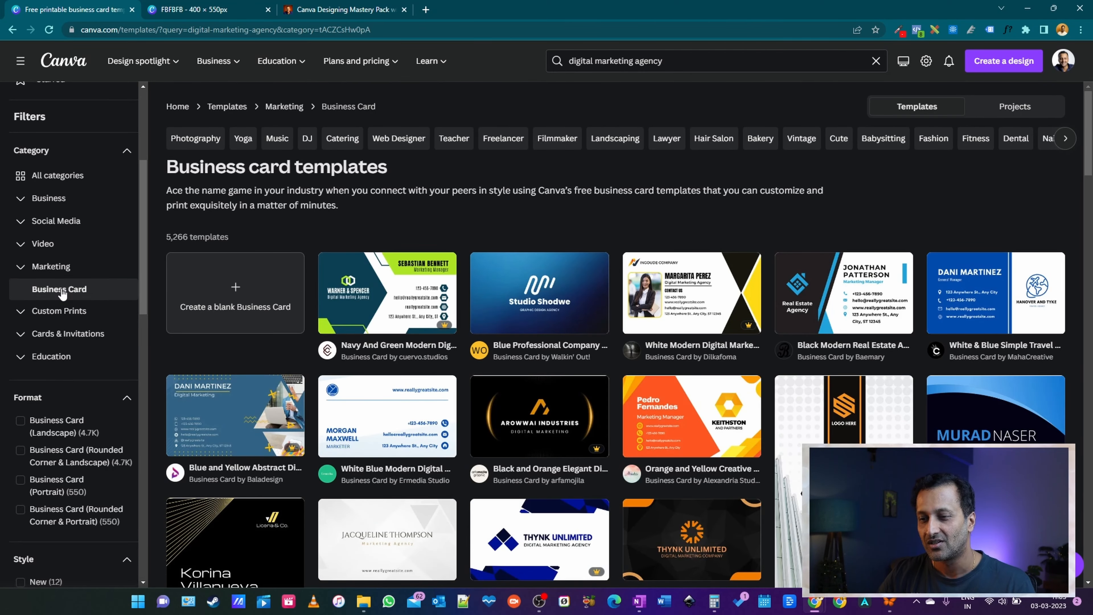
pyautogui.scroll(-4, 214, 322)
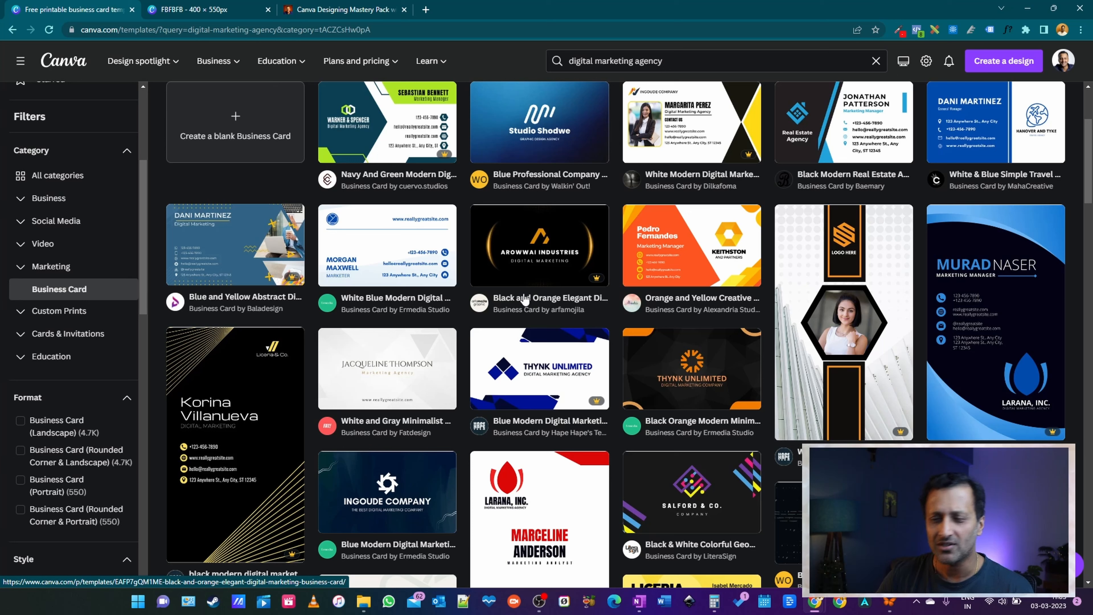
pyautogui.scroll(-1, 122, 244)
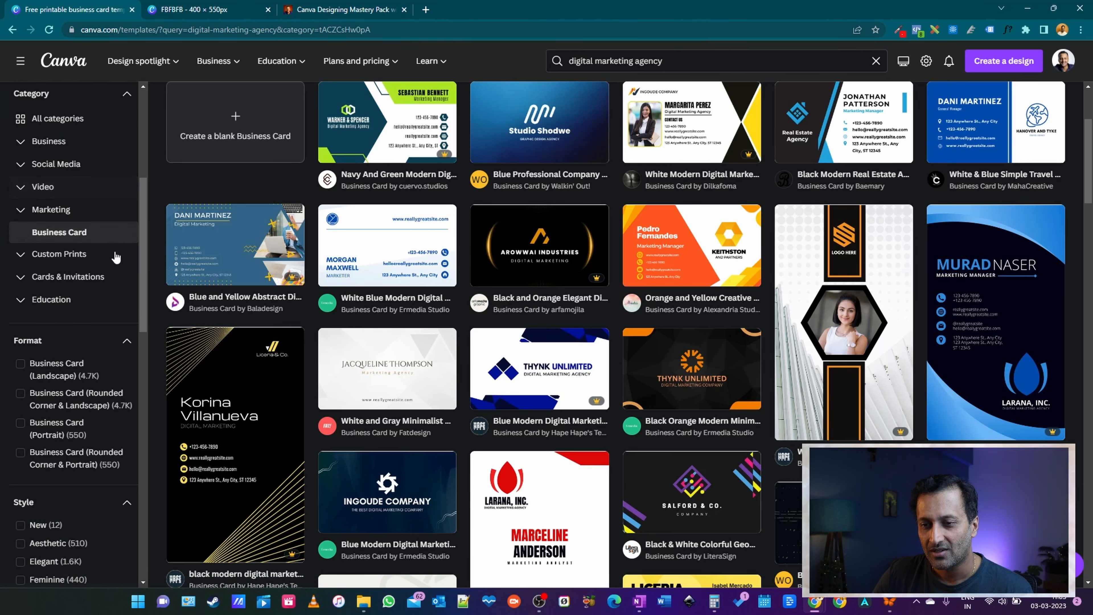
pyautogui.moveTo(145, 230); pyautogui.dragTo(144, 240)
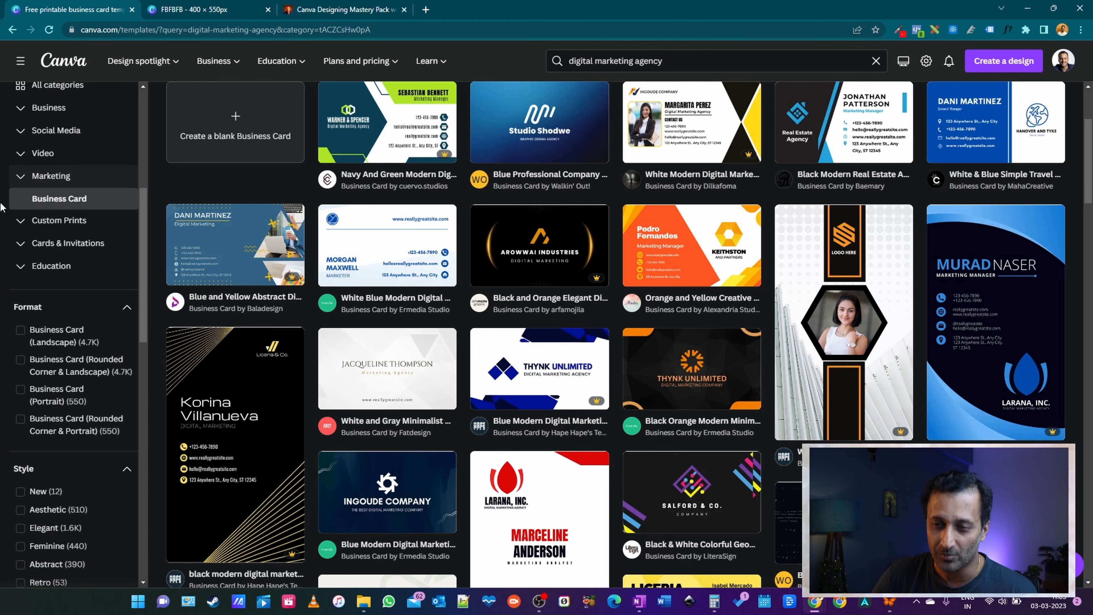
# Filter the results to T-shirt in the Custom Prints category and look through the t-shirt designs
pyautogui.click(24, 221)
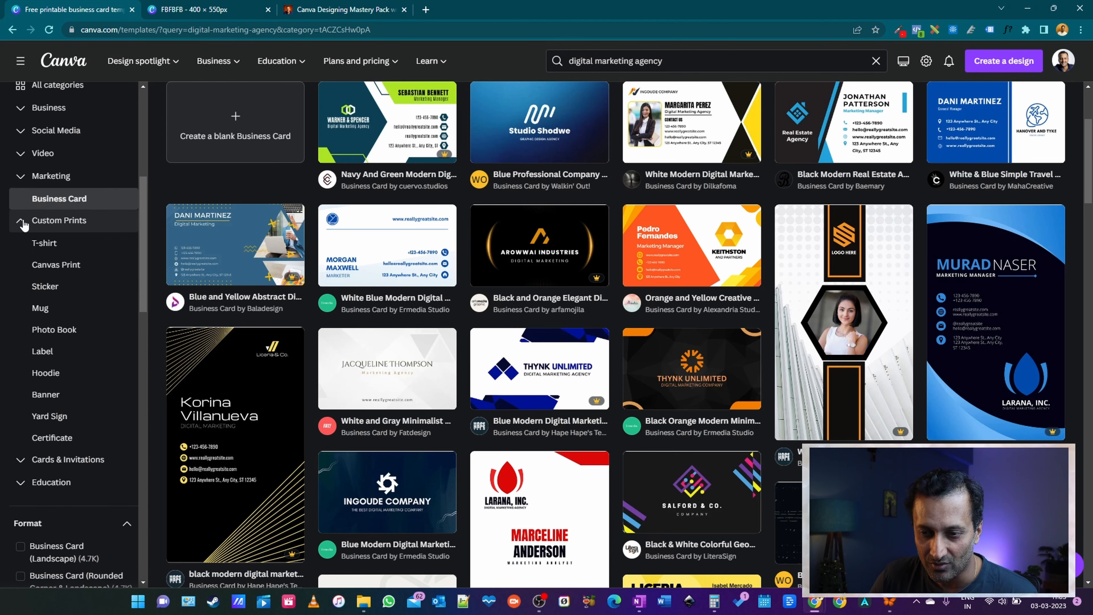
pyautogui.click(52, 240)
pyautogui.scroll(-5, 678, 238)
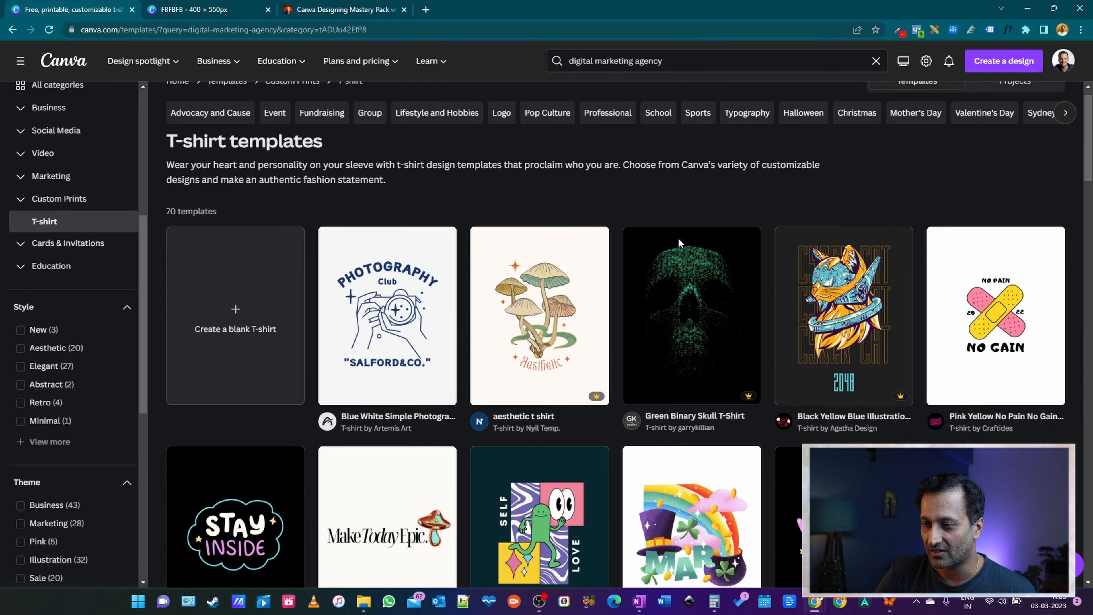
pyautogui.scroll(-5, 674, 386)
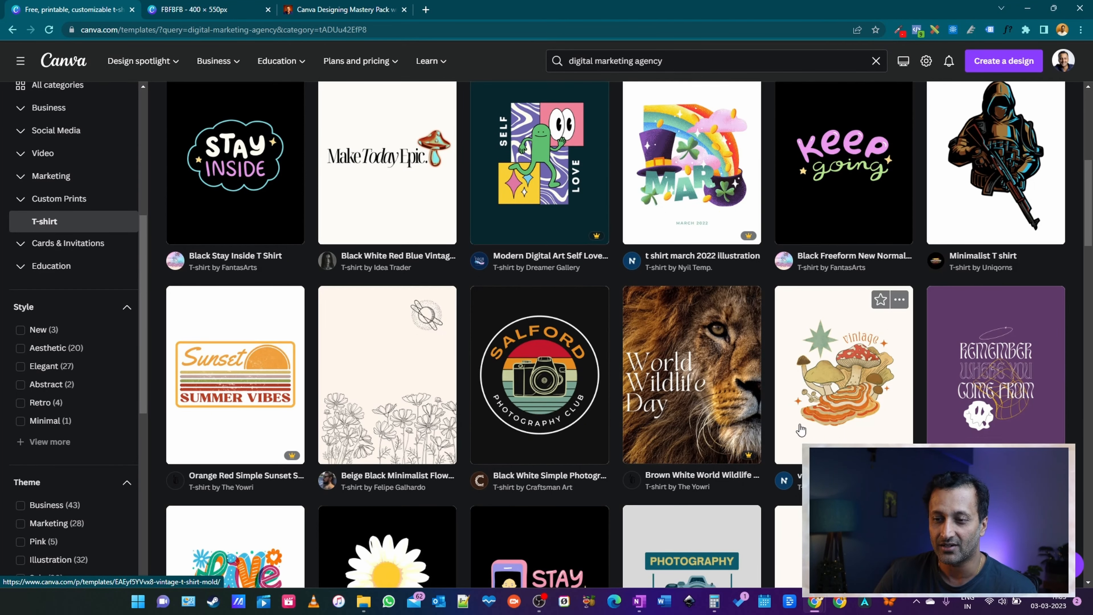
pyautogui.scroll(-5, 363, 401)
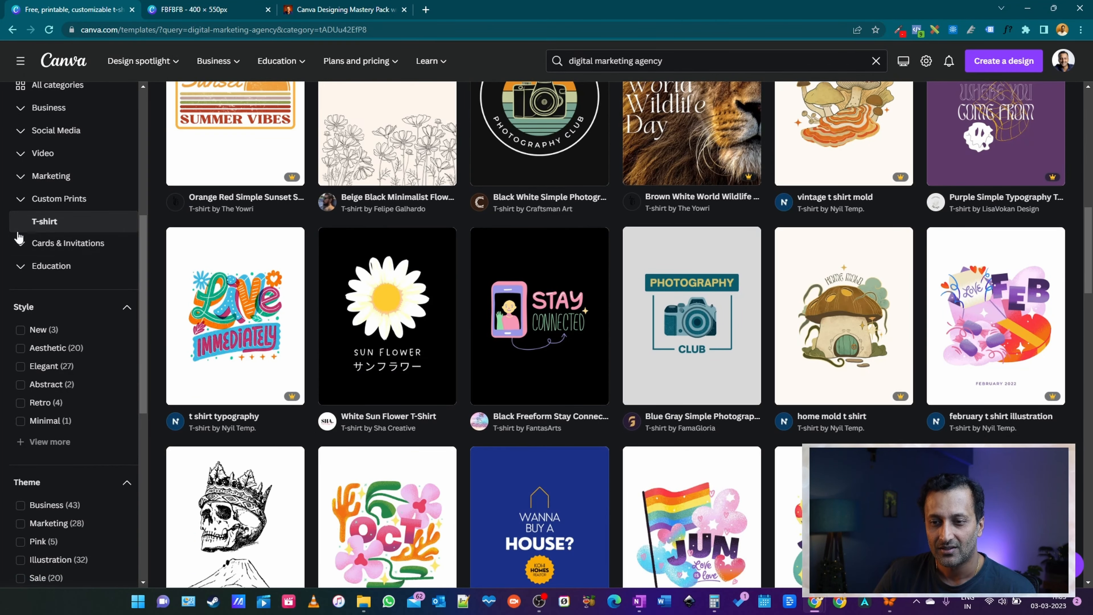
# Expand the Cards & Invitations and Education categories, then filter to Classroom Poster and look through the poster designs
pyautogui.click(19, 243)
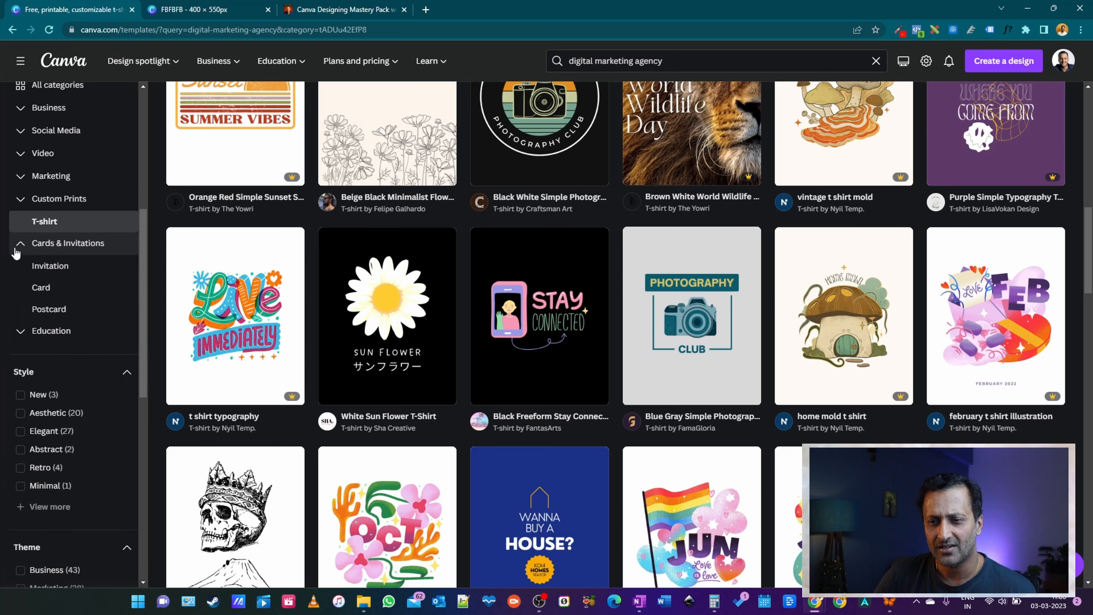
pyautogui.click(21, 330)
pyautogui.scroll(-4, 72, 312)
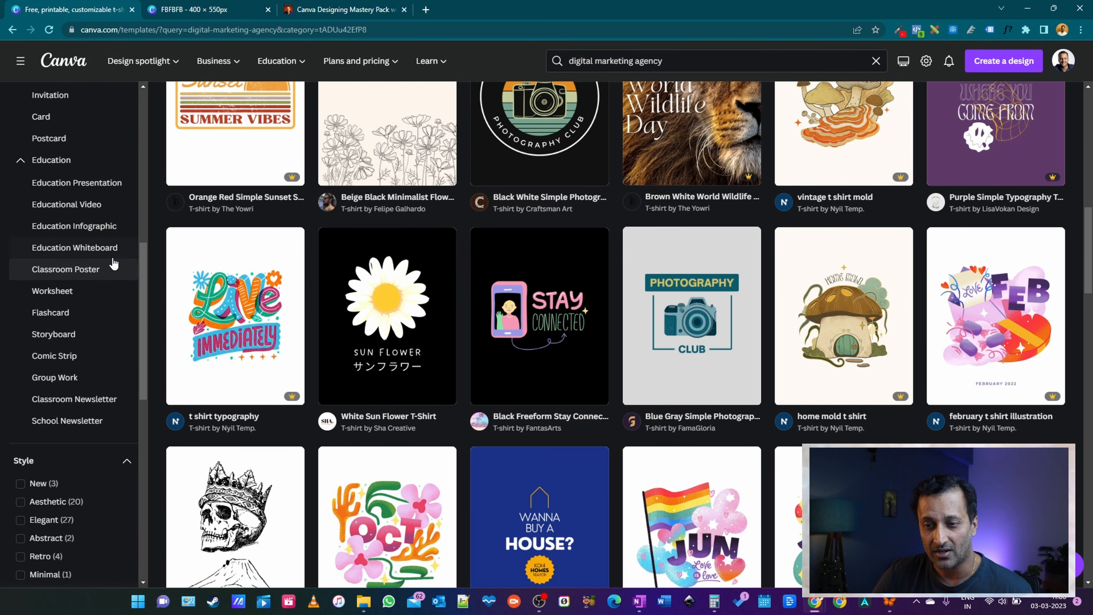
pyautogui.click(107, 275)
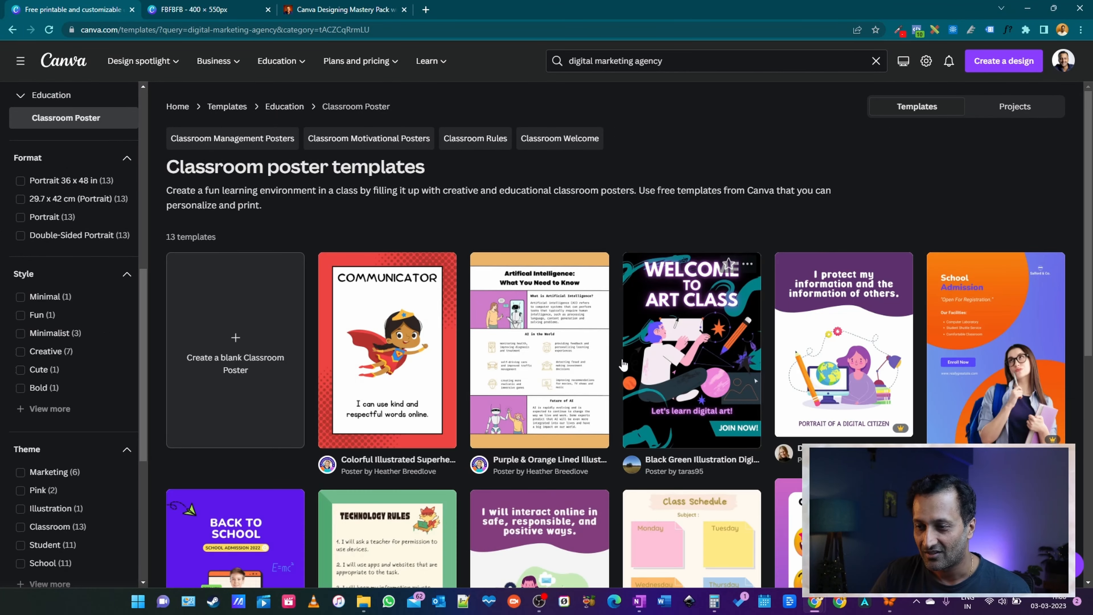
pyautogui.scroll(-5, 624, 366)
pyautogui.scroll(3, 100, 259)
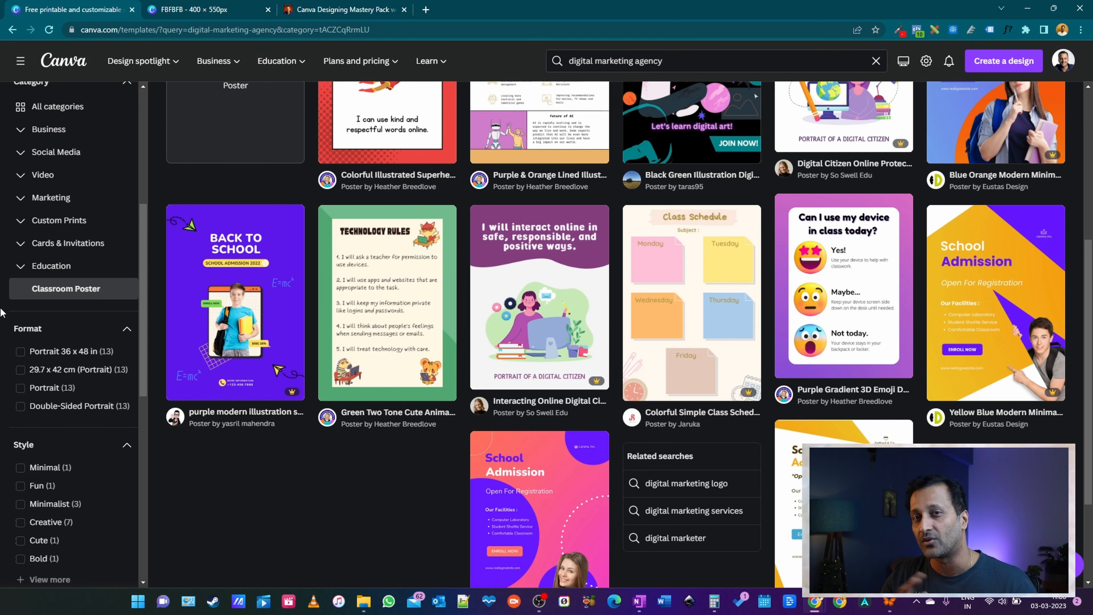
pyautogui.scroll(6, 291, 284)
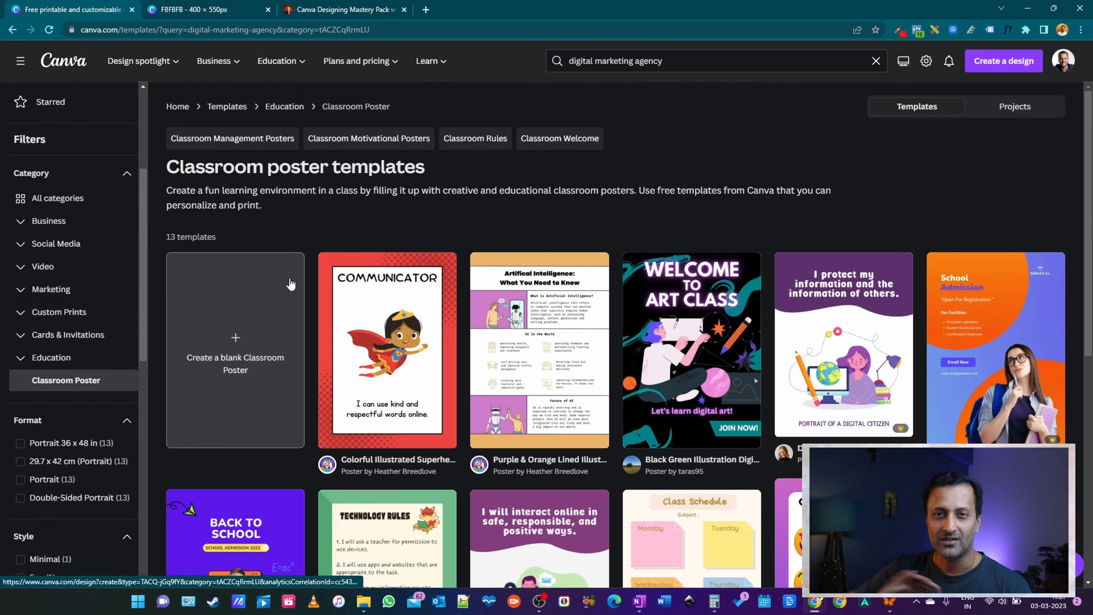
# Try the Portrait 36 x 48 in and Double-Sided Portrait format filters on the classroom posters, clearing each one
pyautogui.scroll(-5, 84, 280)
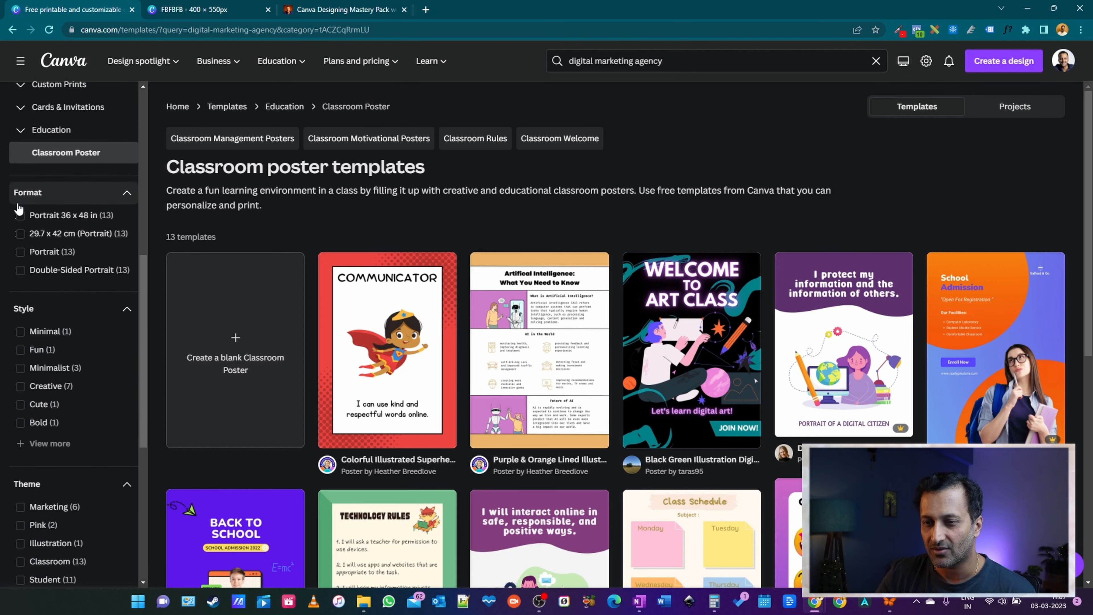
pyautogui.click(41, 218)
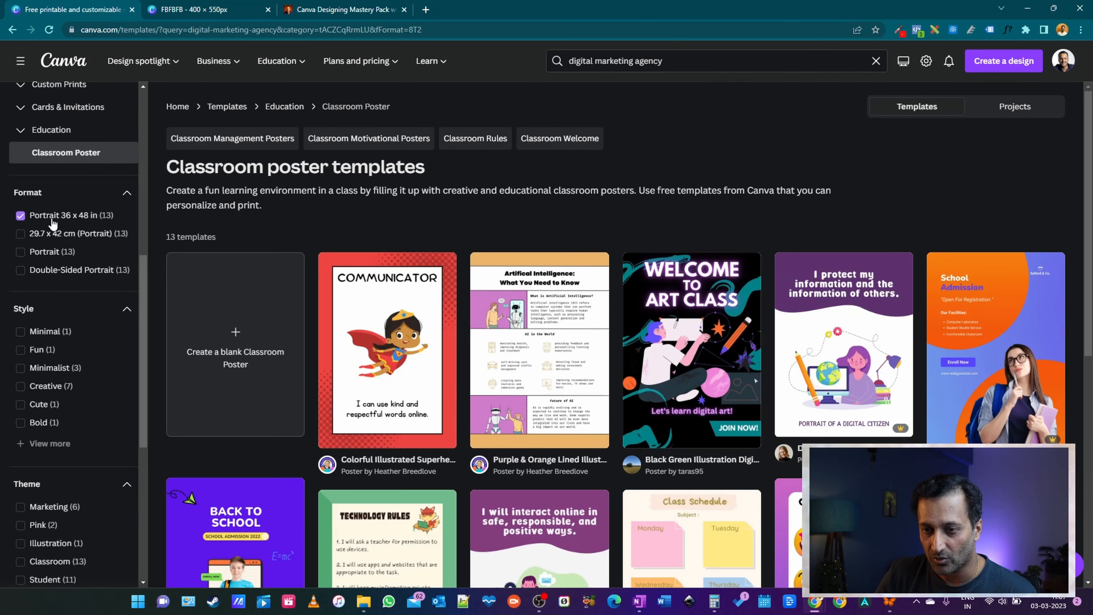
pyautogui.click(20, 217)
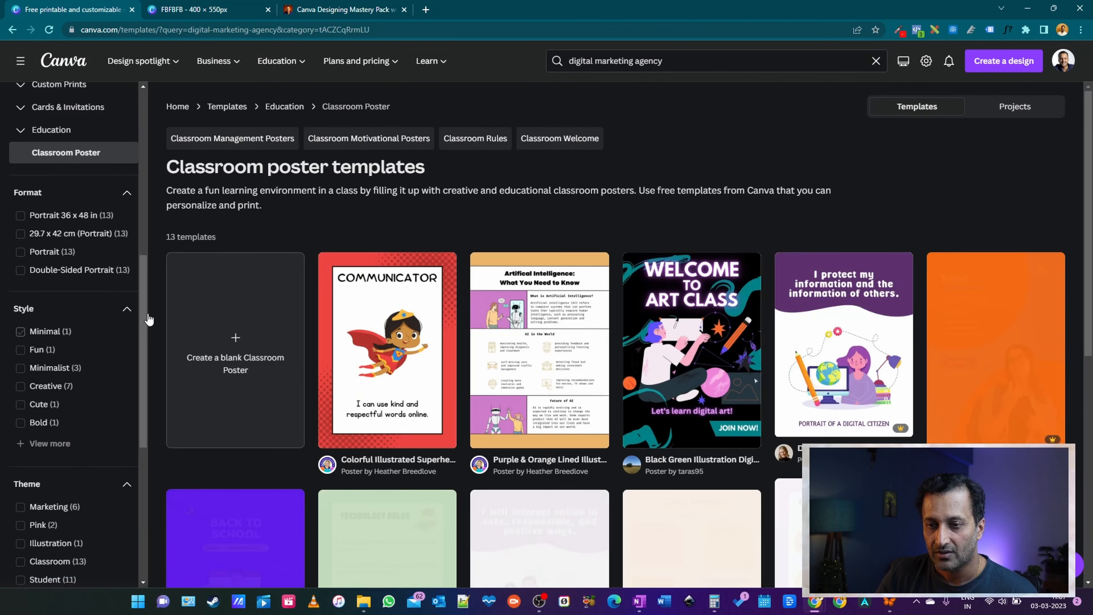
pyautogui.click(44, 269)
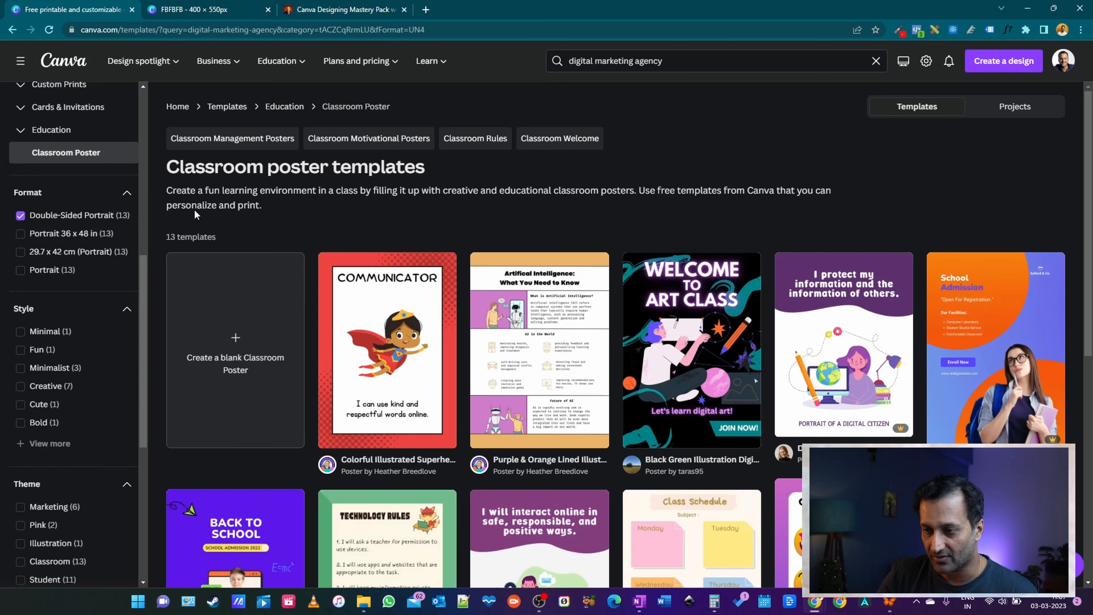
pyautogui.moveTo(431, 433)
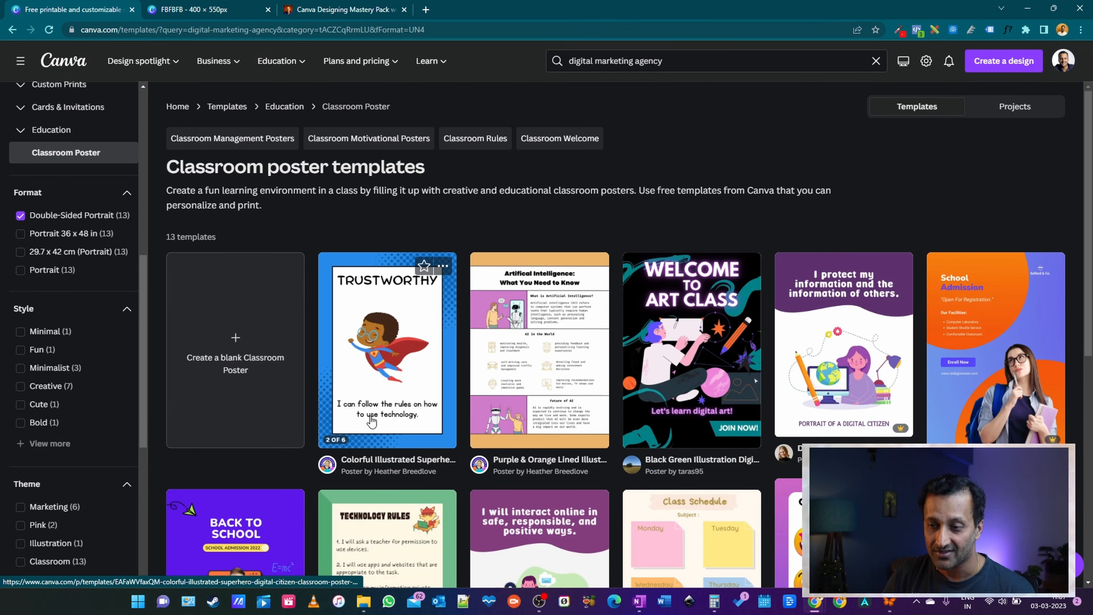
pyautogui.click(21, 215)
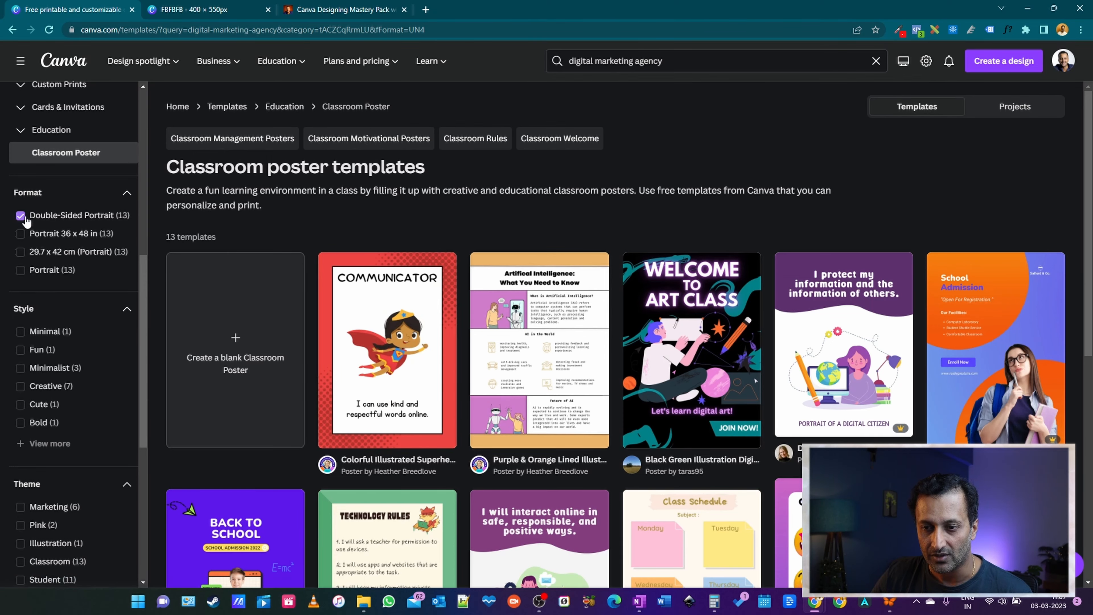
# Show the full list of styles, try the Colorful style filter on the classroom posters and clear it
pyautogui.scroll(-6, 43, 275)
pyautogui.scroll(5, 43, 301)
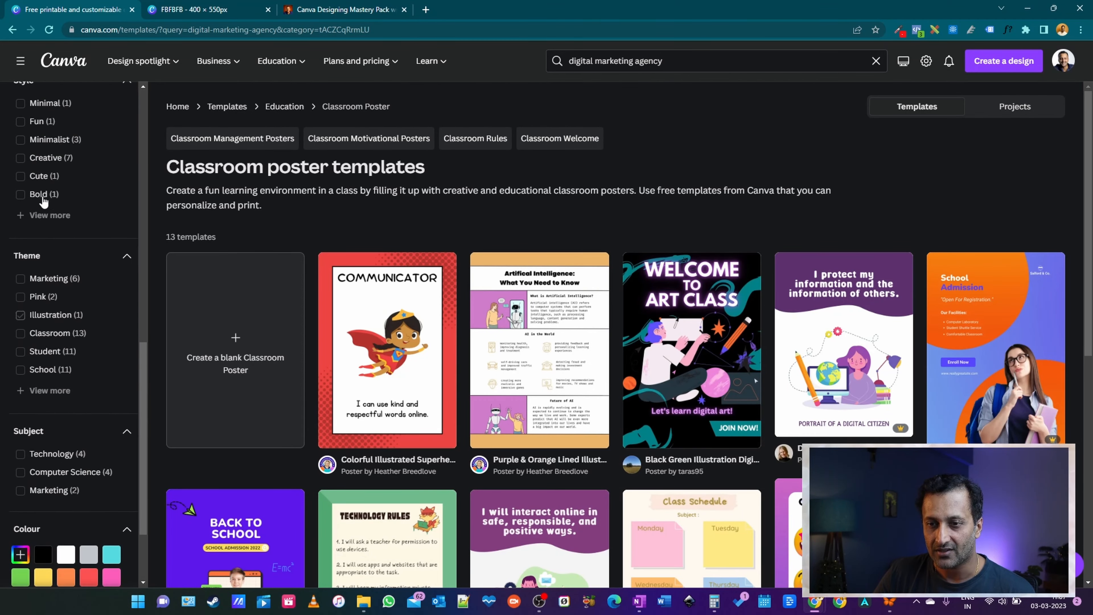
pyautogui.click(43, 333)
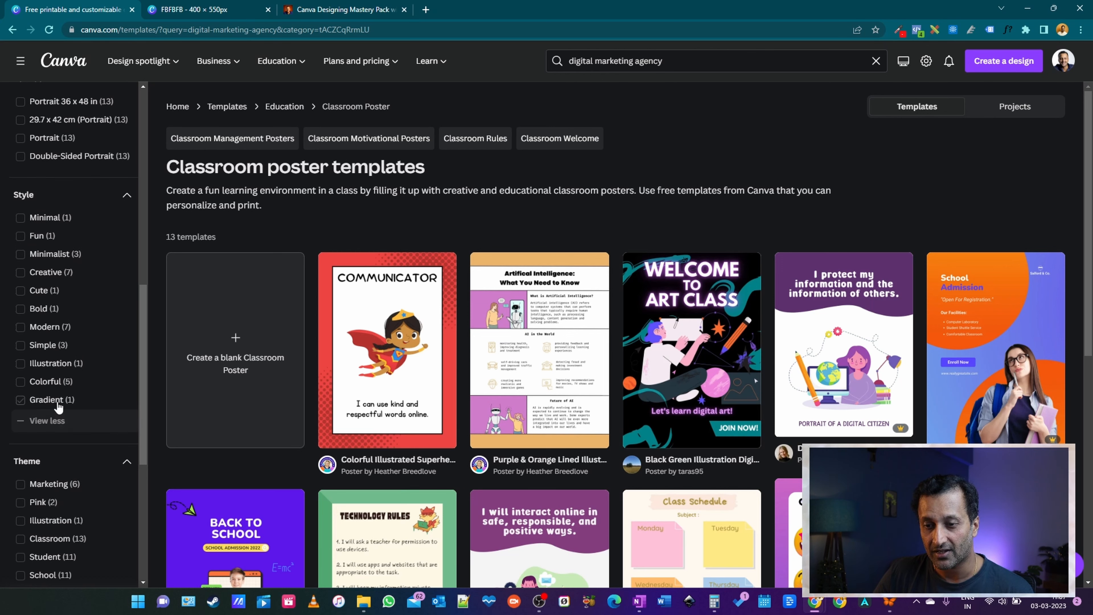
pyautogui.click(35, 400)
pyautogui.click(25, 382)
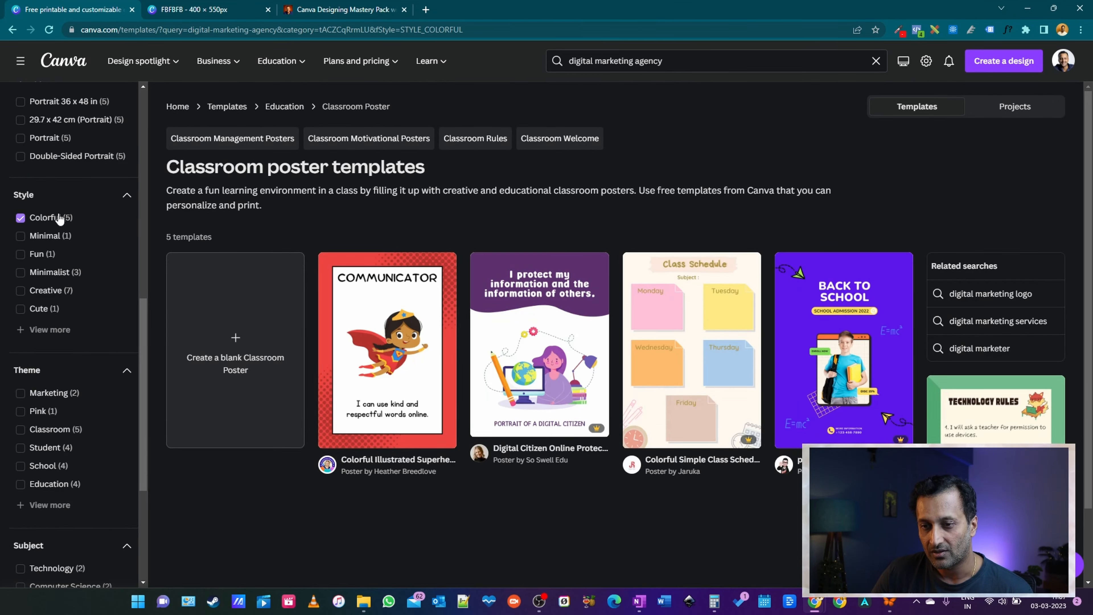
pyautogui.click(58, 219)
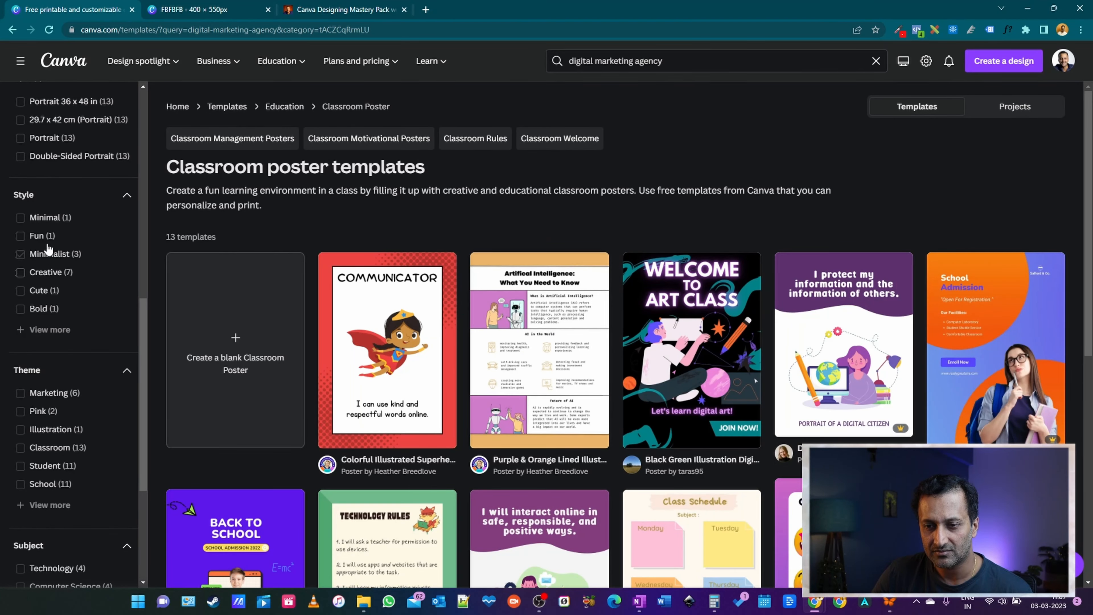
# Show the full list of themes, try the Teacher theme filter on the classroom posters and clear it
pyautogui.scroll(-2, 36, 256)
pyautogui.scroll(-3, 84, 246)
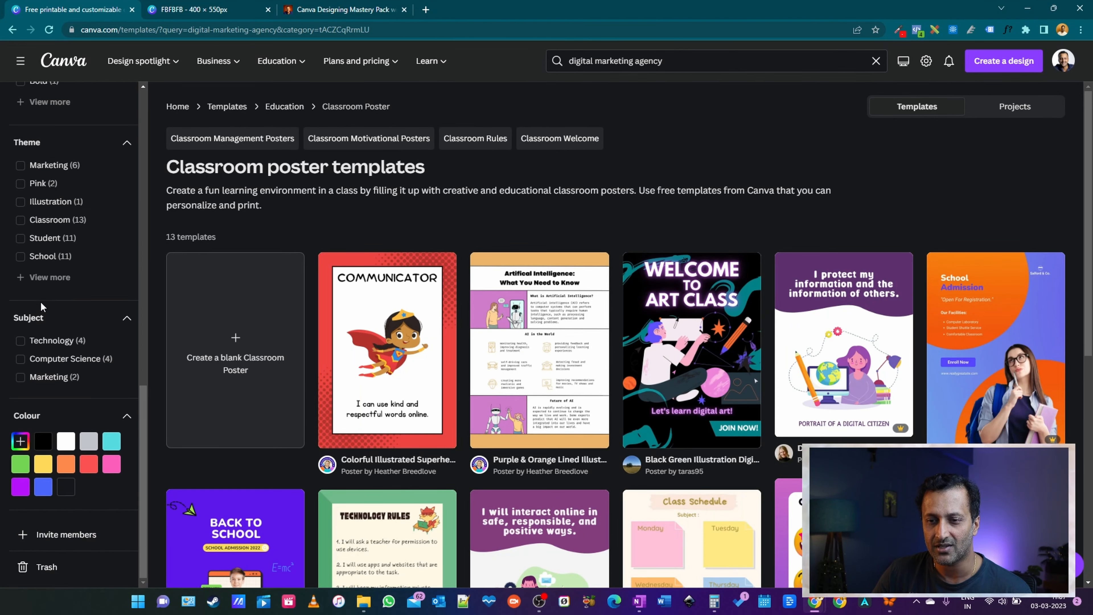
pyautogui.click(48, 278)
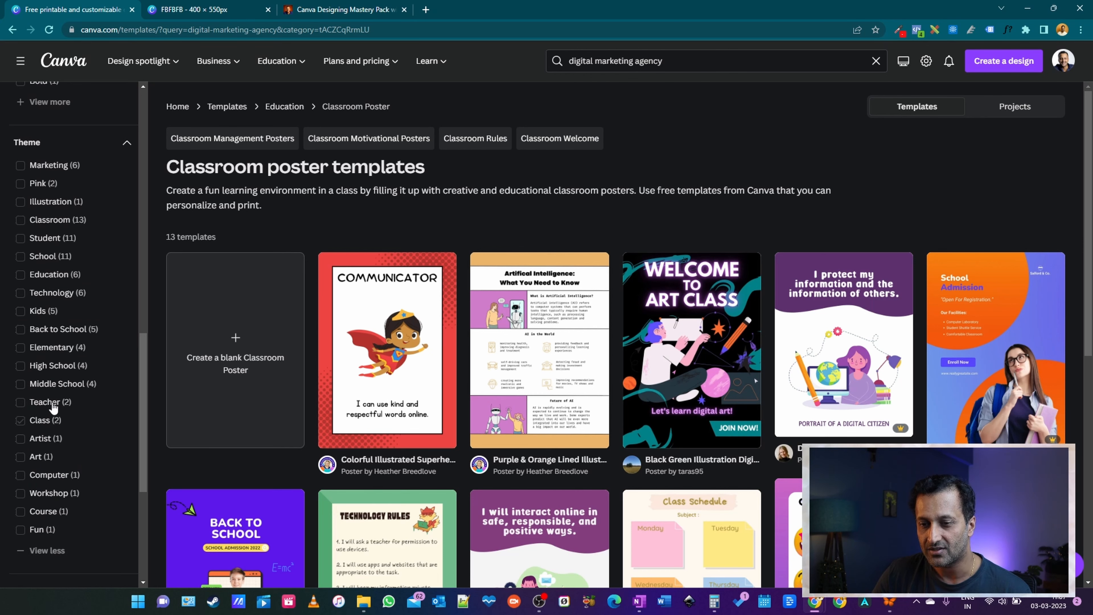
pyautogui.click(44, 402)
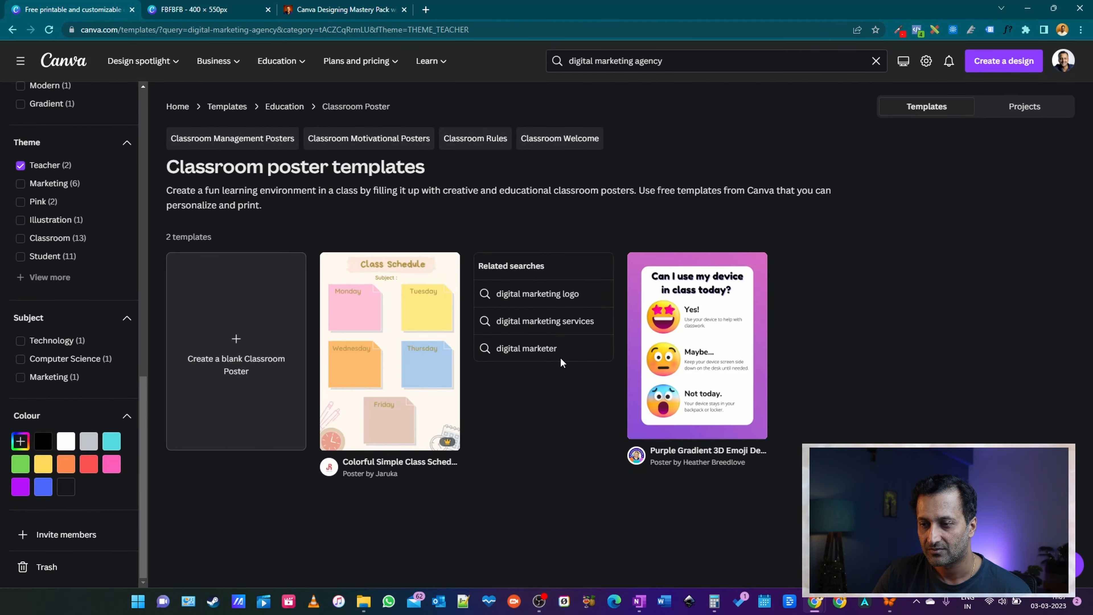
pyautogui.click(46, 165)
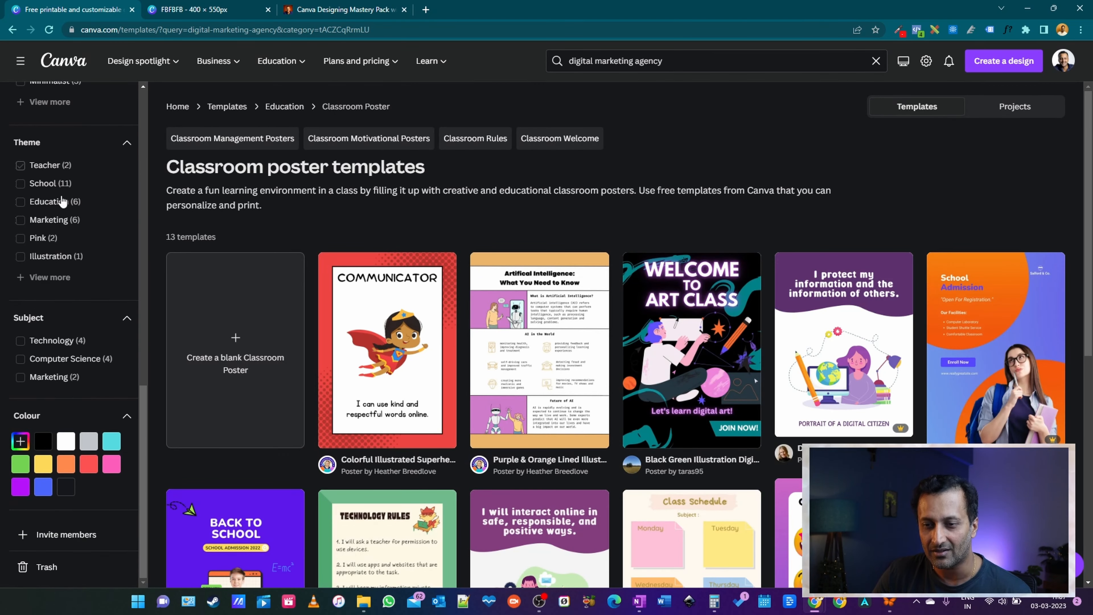
pyautogui.click(60, 257)
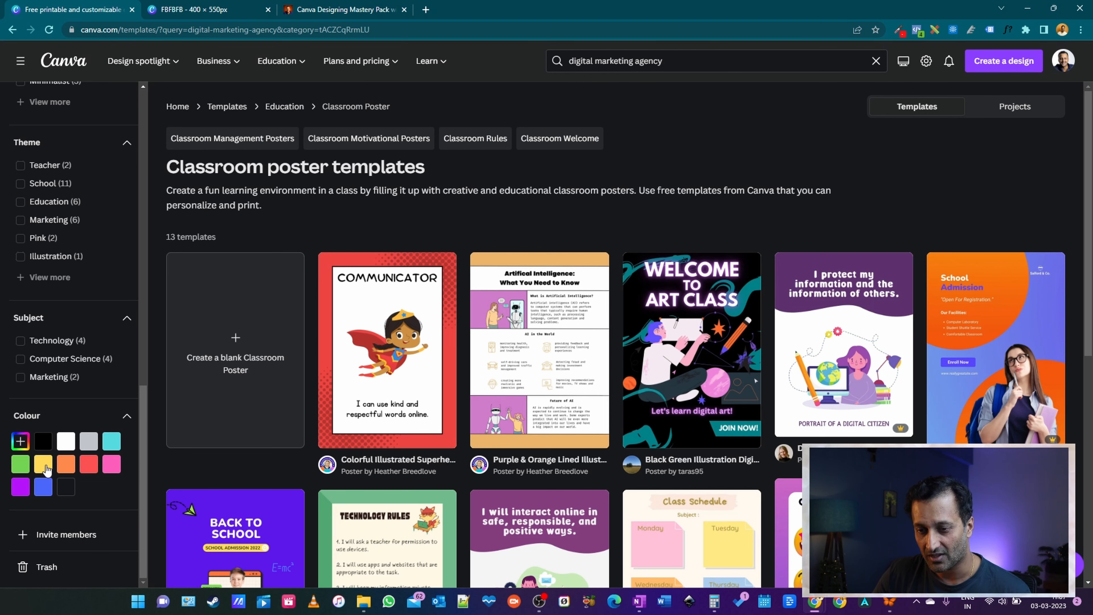
# Filter the classroom posters by the colour white, look over the designs, and switch the colour filter to red
pyautogui.scroll(-2, 69, 474)
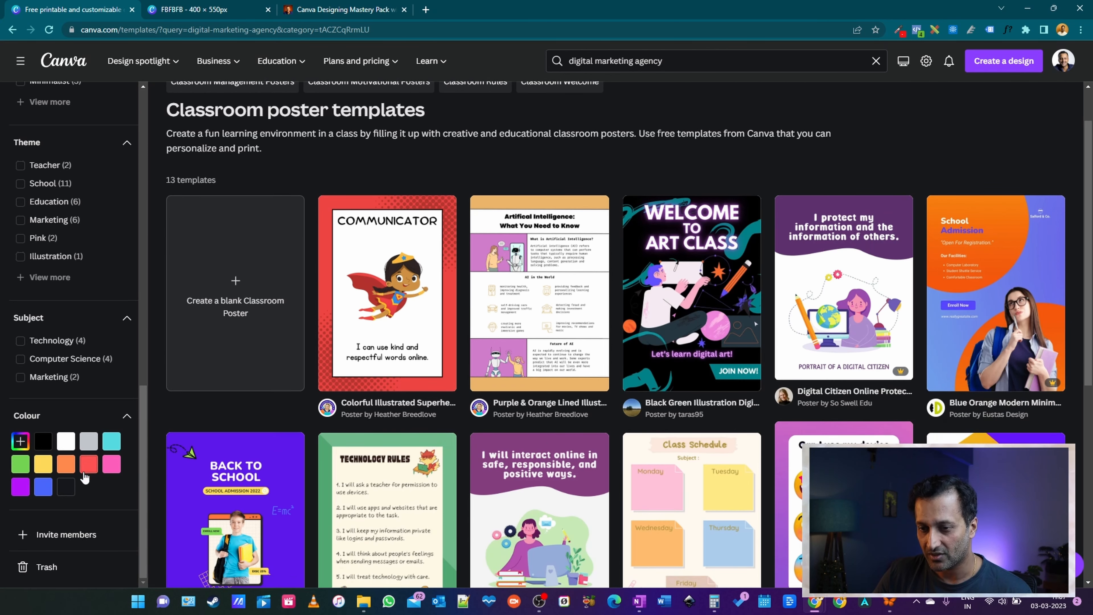
pyautogui.click(66, 445)
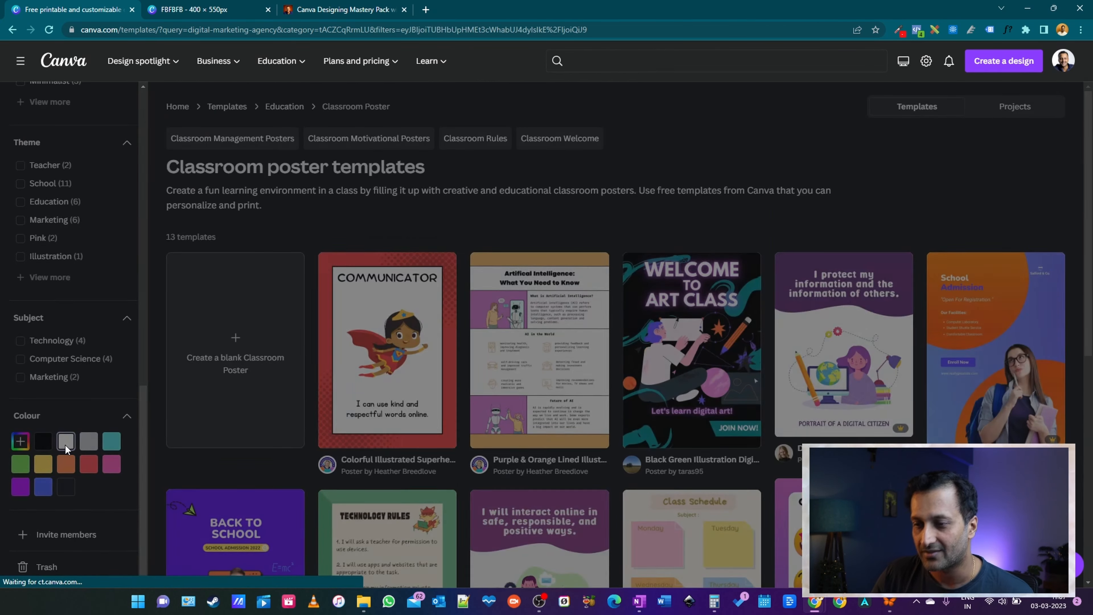
pyautogui.scroll(-5, 13, 464)
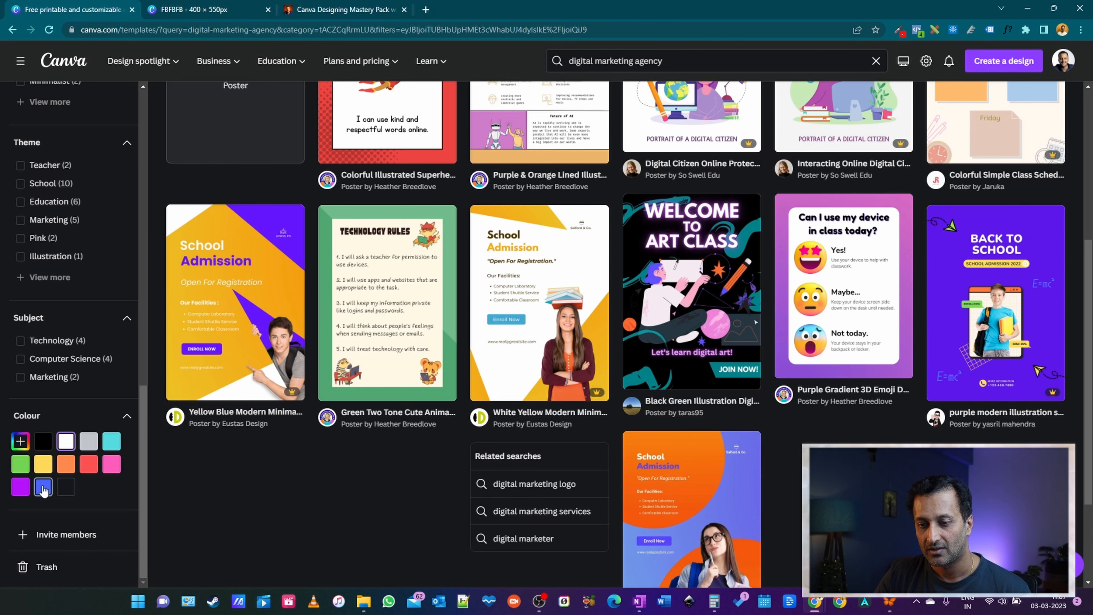
pyautogui.click(90, 468)
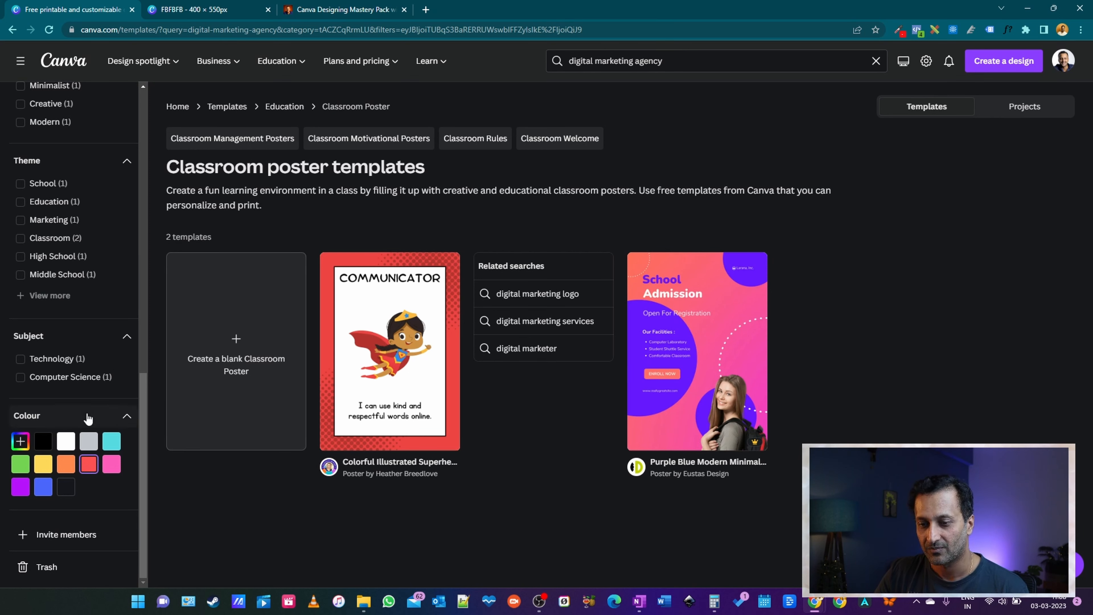
# Return to the home page and open Projects to look over the recent designs and folders
pyautogui.scroll(10, 89, 418)
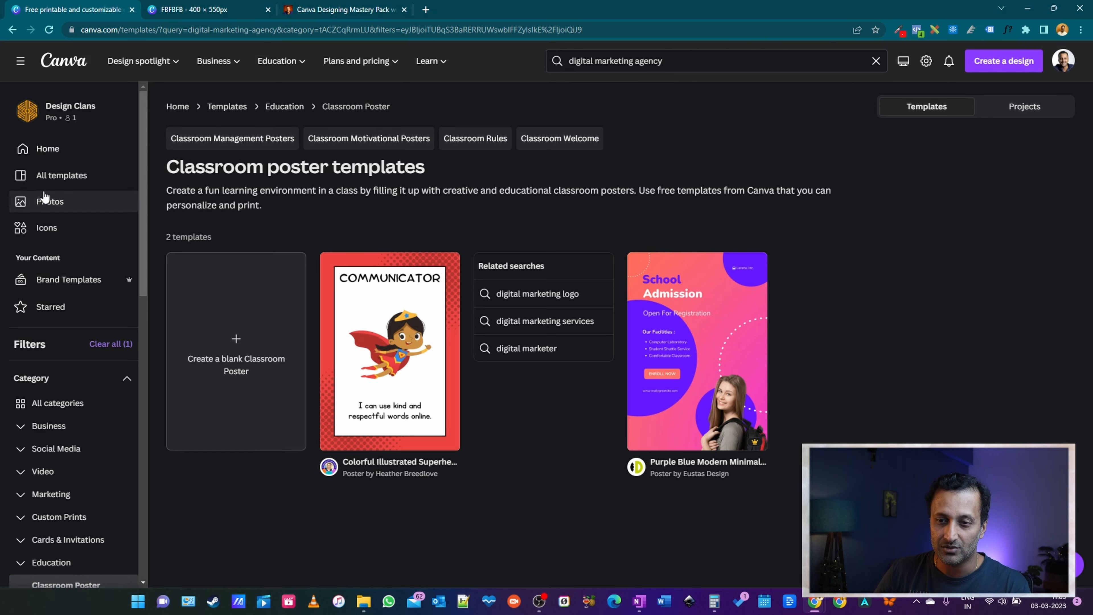
pyautogui.click(19, 147)
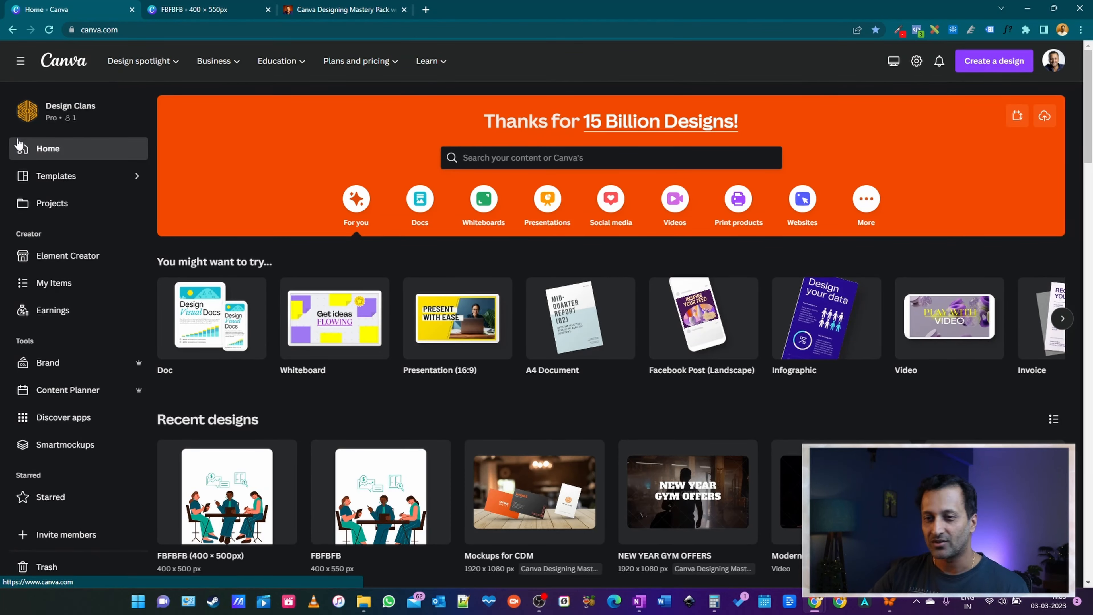
pyautogui.click(61, 204)
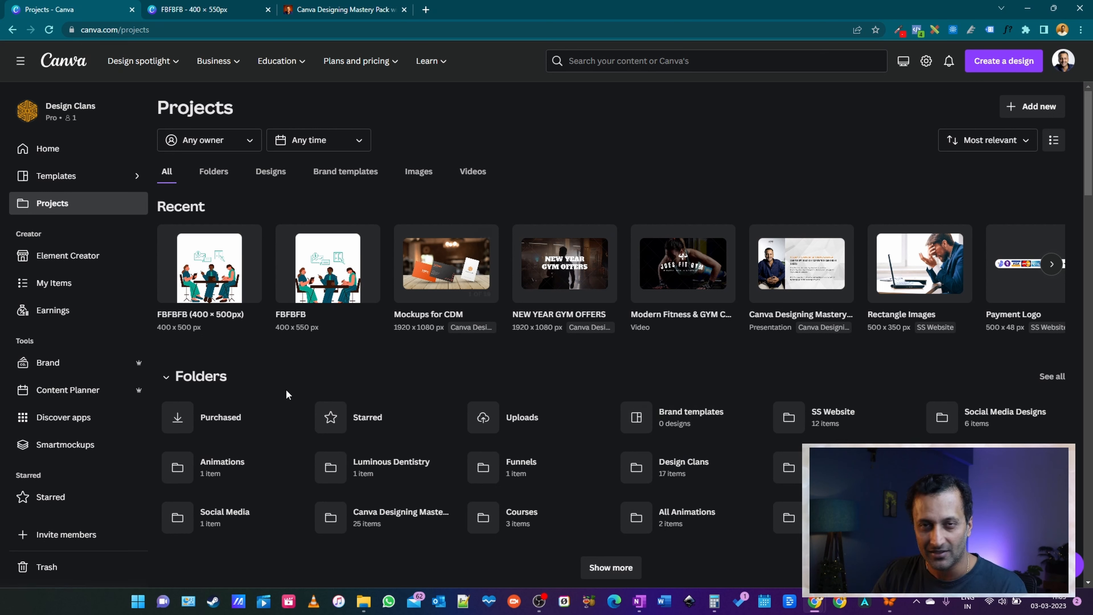
# Look over the creator pages Element Creator, My Items and Earnings, and open the Brand page
pyautogui.click(77, 266)
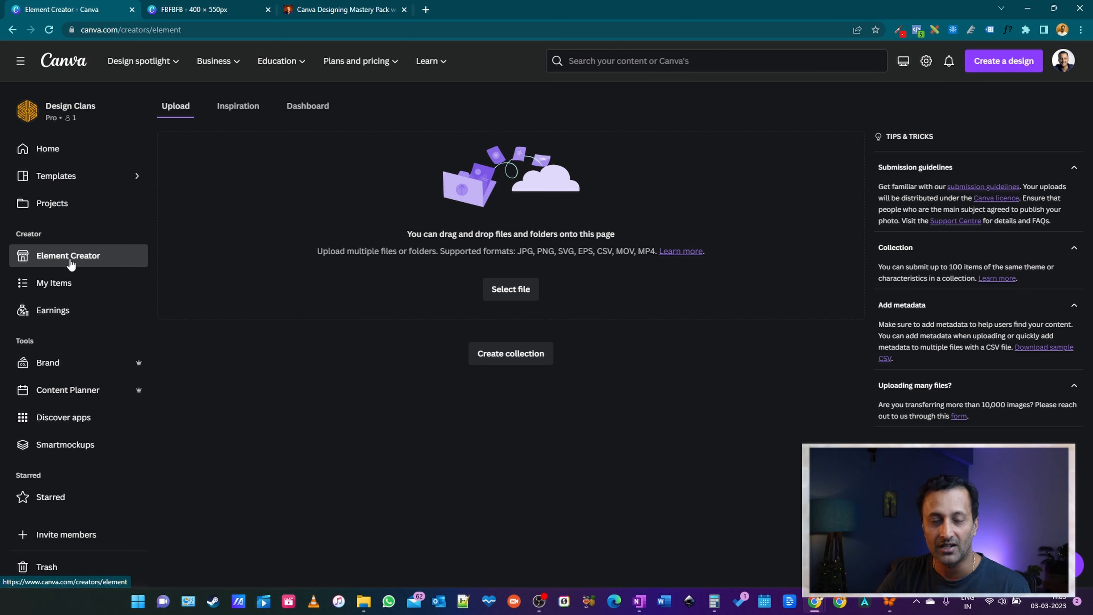
pyautogui.click(53, 286)
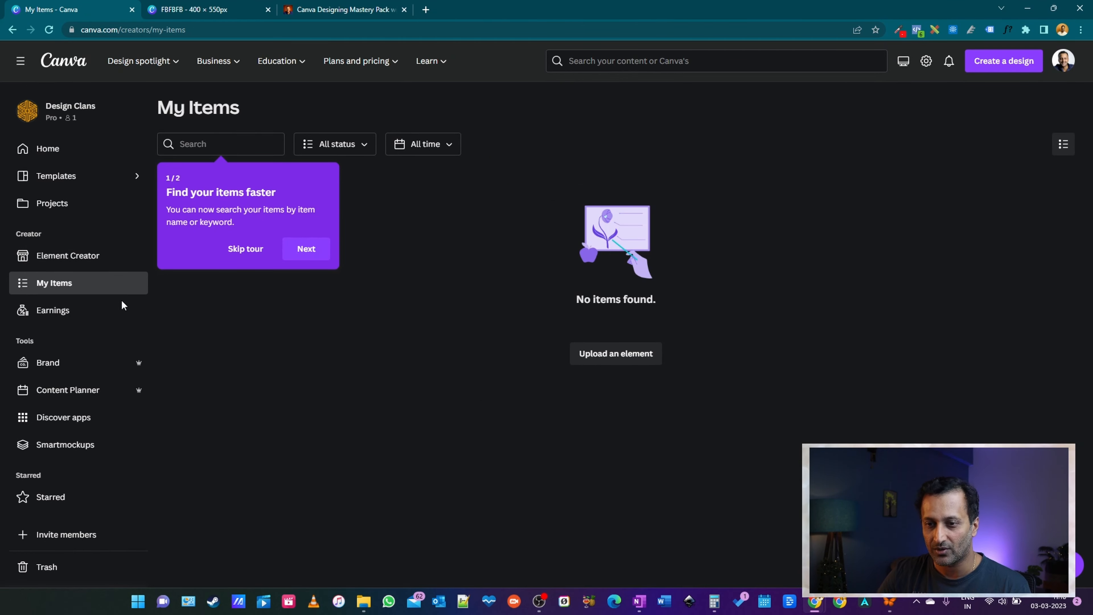
pyautogui.click(50, 310)
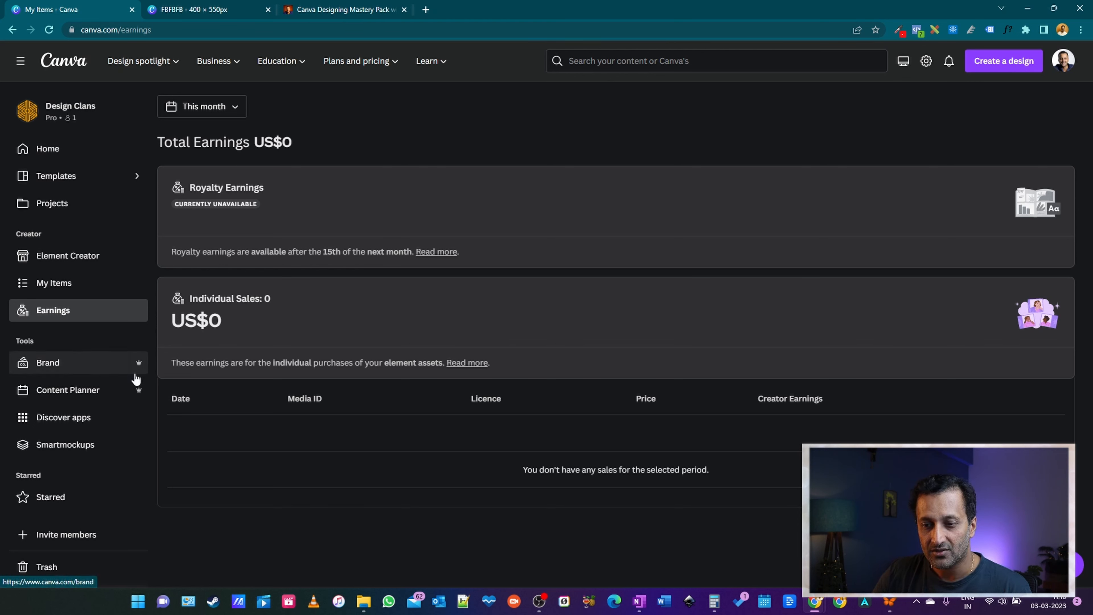
pyautogui.click(43, 367)
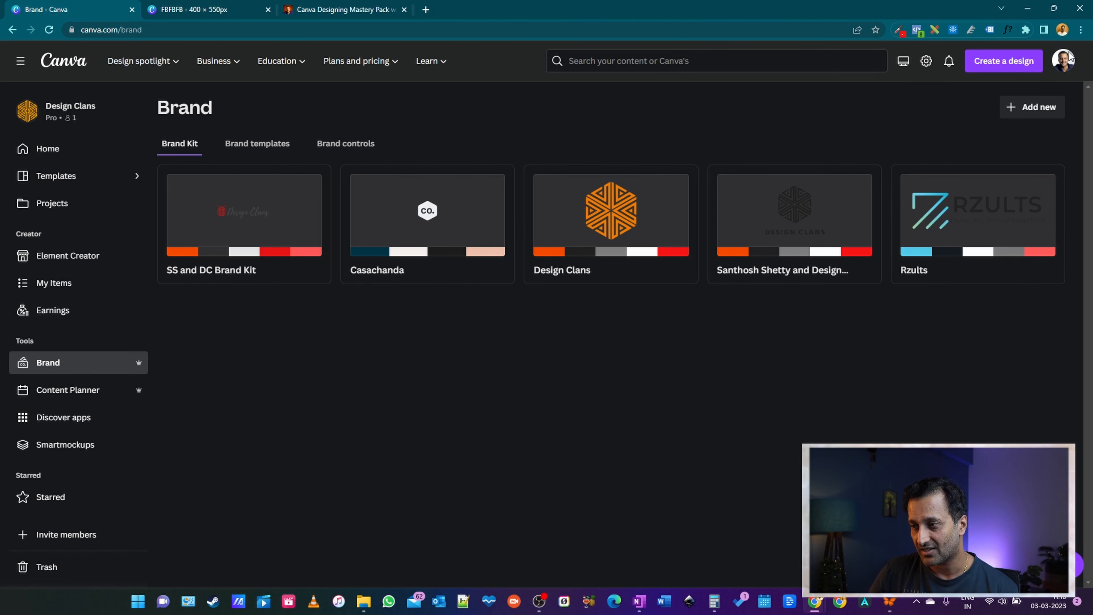
# View the Create Brand Kit form and cancel it, and look over the logos, colours and fonts of the SS and DC Brand Kit
pyautogui.click(1024, 108)
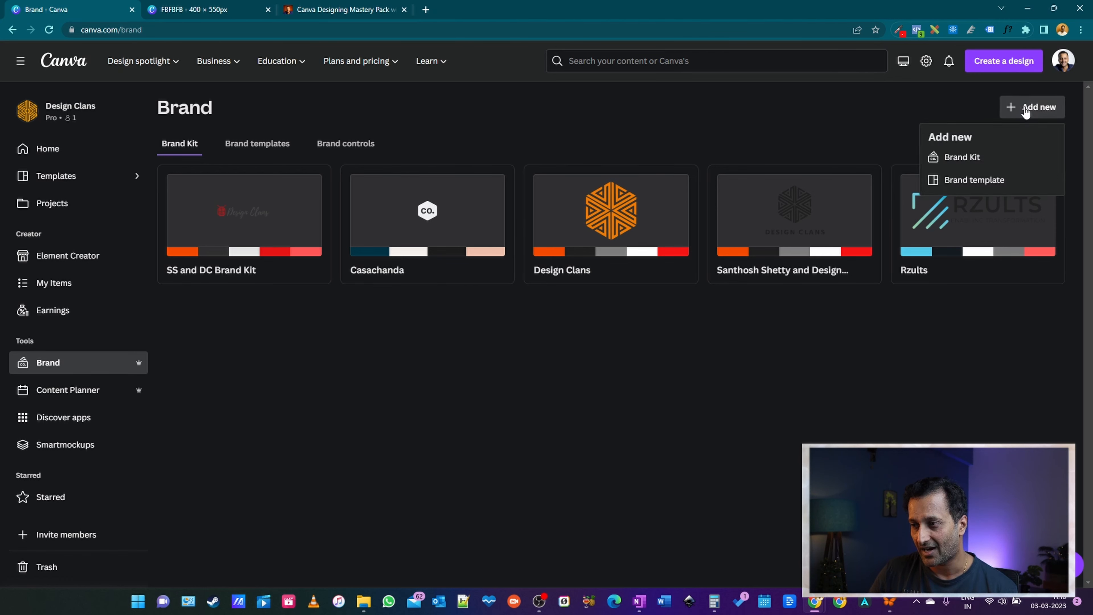
pyautogui.click(983, 158)
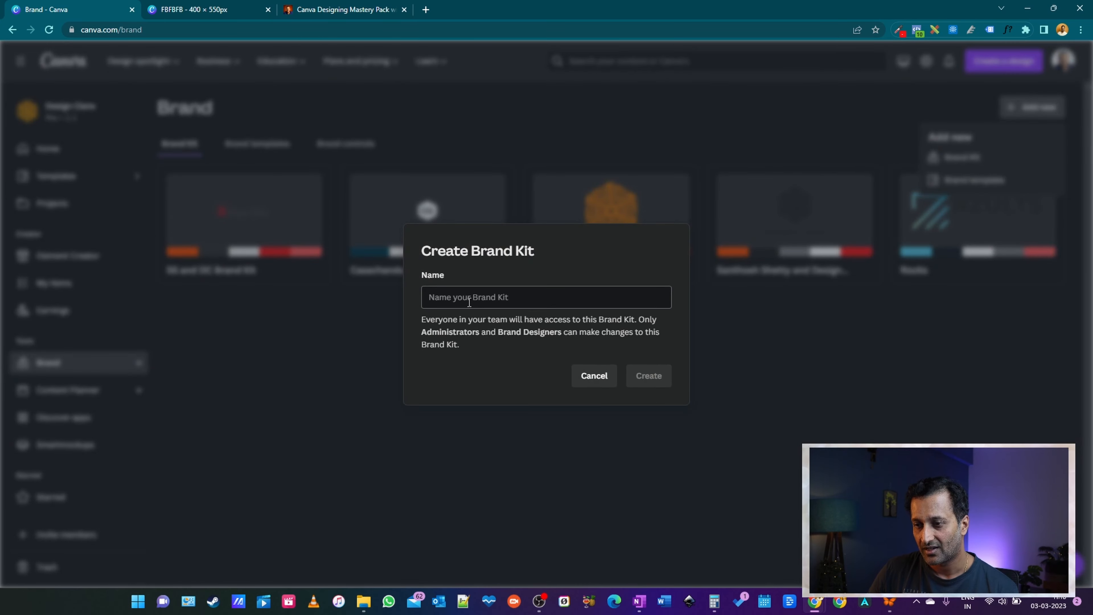
pyautogui.click(593, 377)
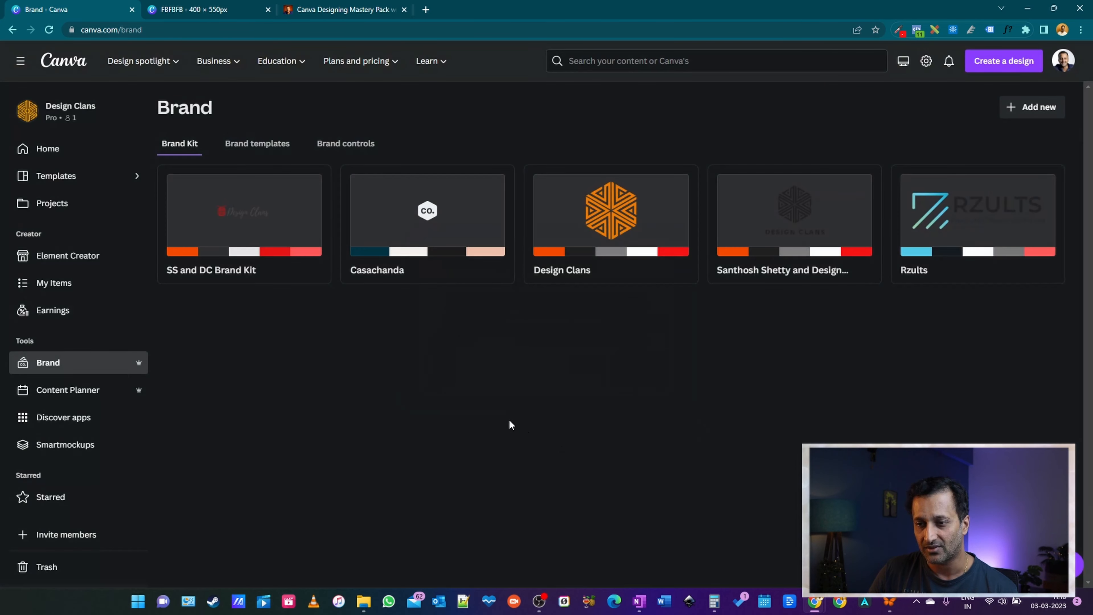
pyautogui.click(290, 235)
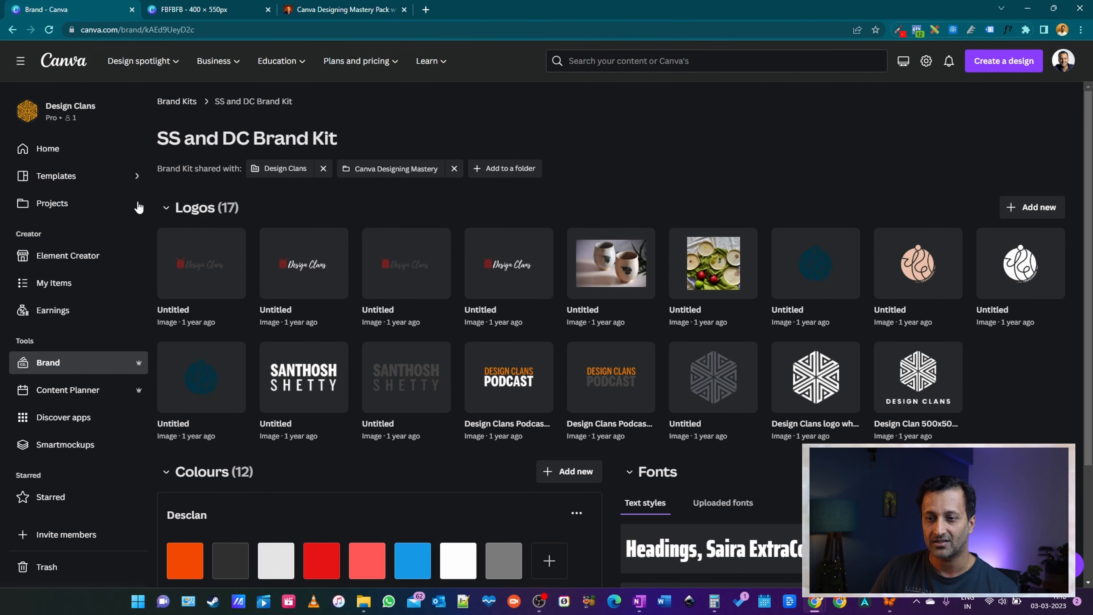
pyautogui.scroll(-3, 958, 281)
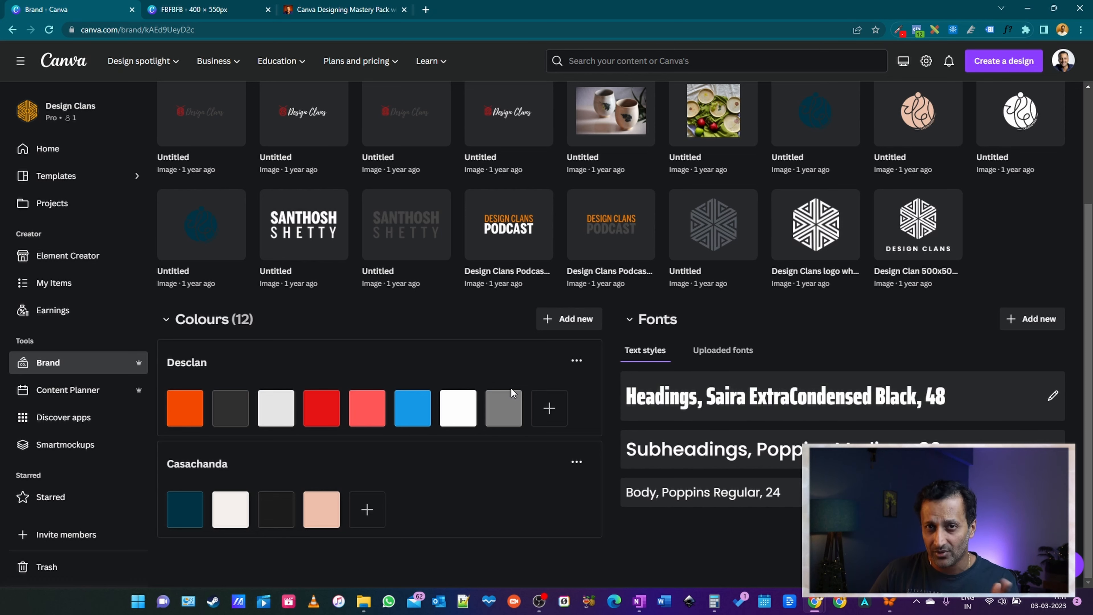
# Open the Content Planner, browse the design templates for World Wildlife Day on 3 March, and close them
pyautogui.click(58, 391)
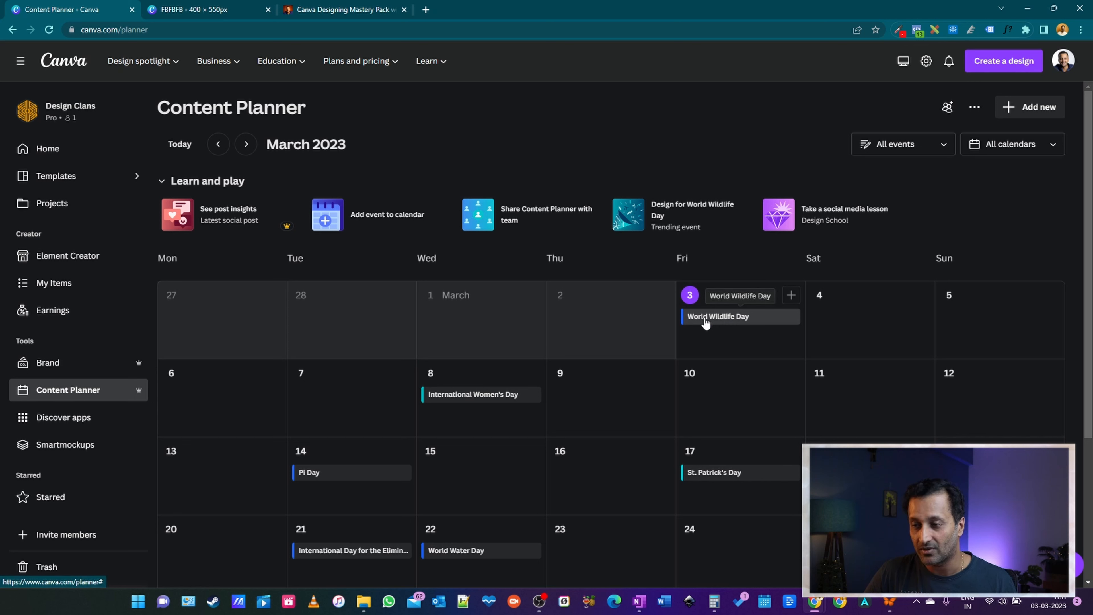
pyautogui.click(727, 318)
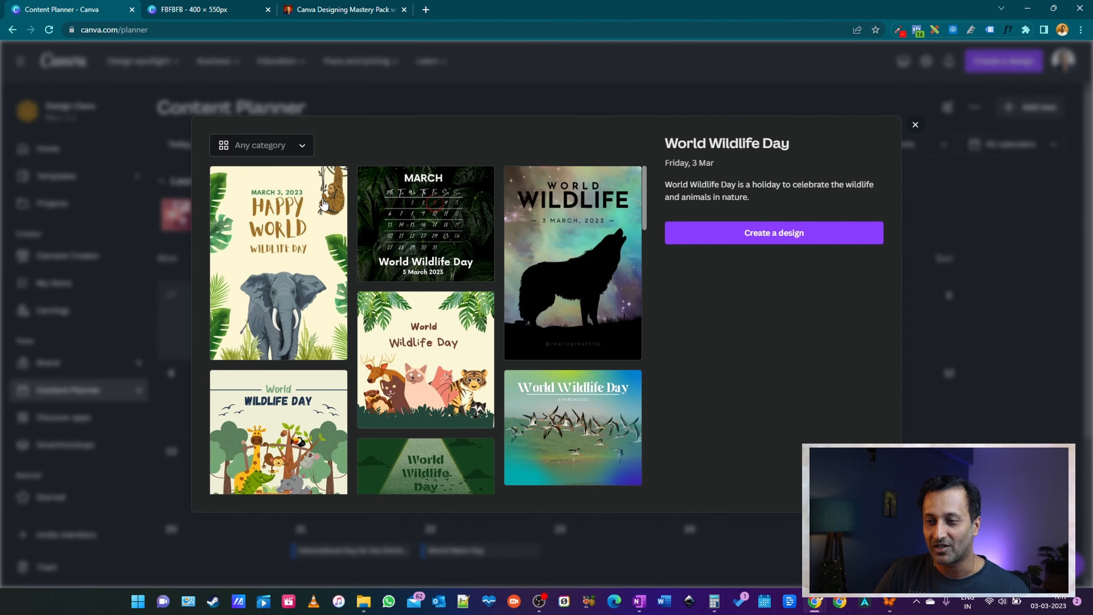
pyautogui.scroll(-10, 363, 435)
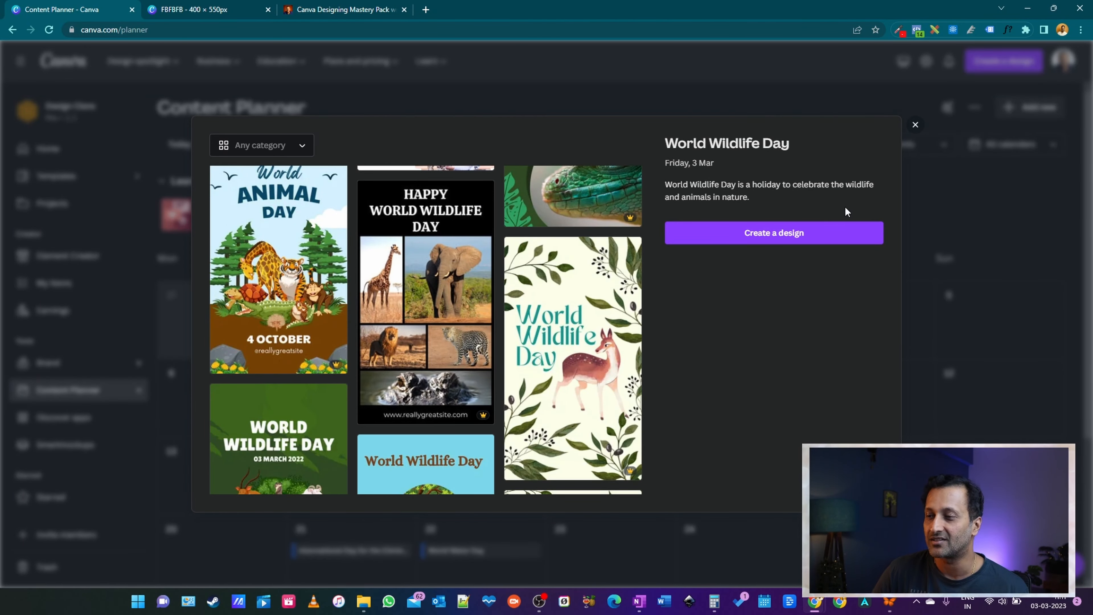
pyautogui.click(915, 124)
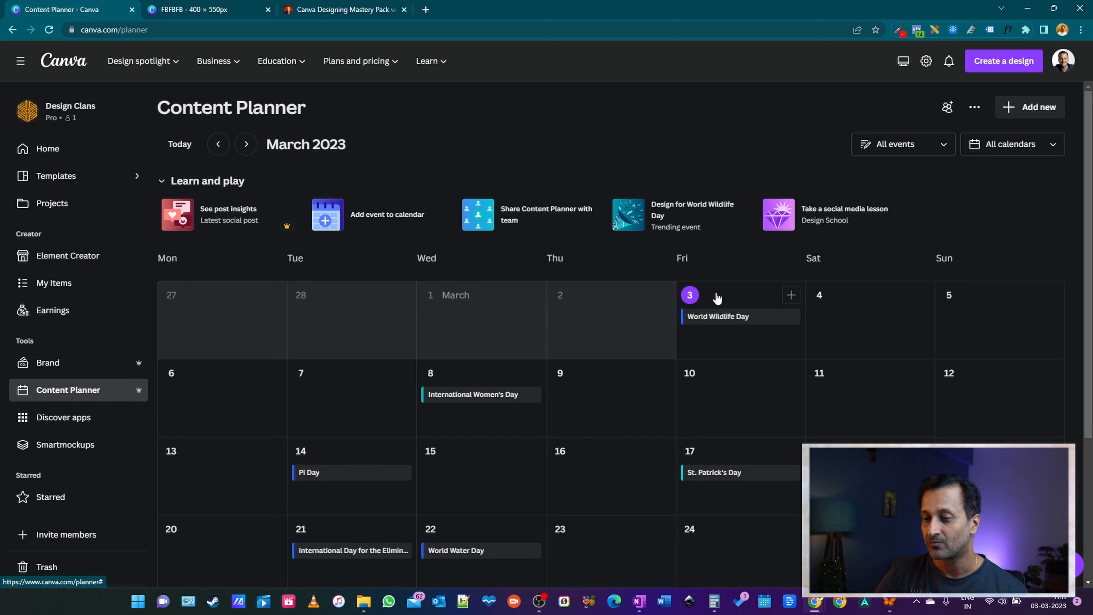
# View the new post form for Saturday, 4 March, close it, and look over the events in the March 2023 calendar
pyautogui.click(920, 296)
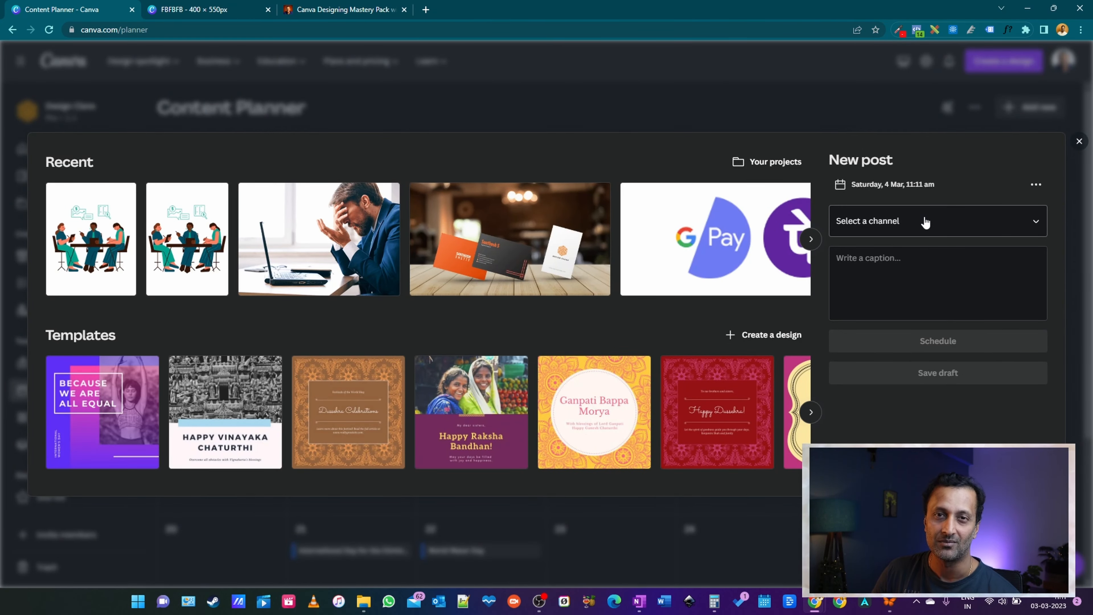
pyautogui.click(1078, 144)
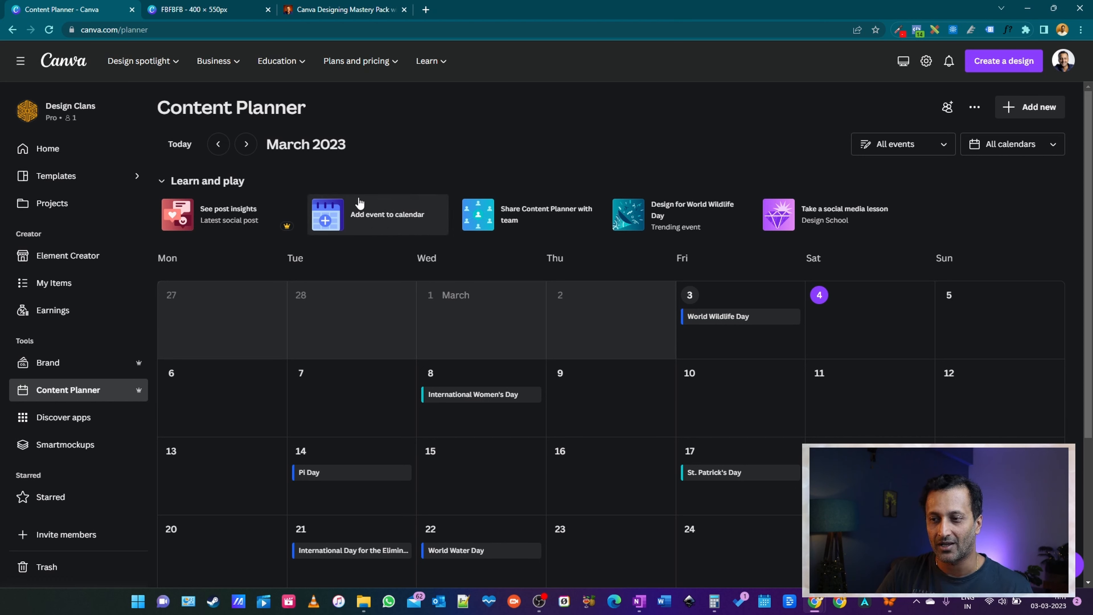
pyautogui.scroll(-1, 1031, 373)
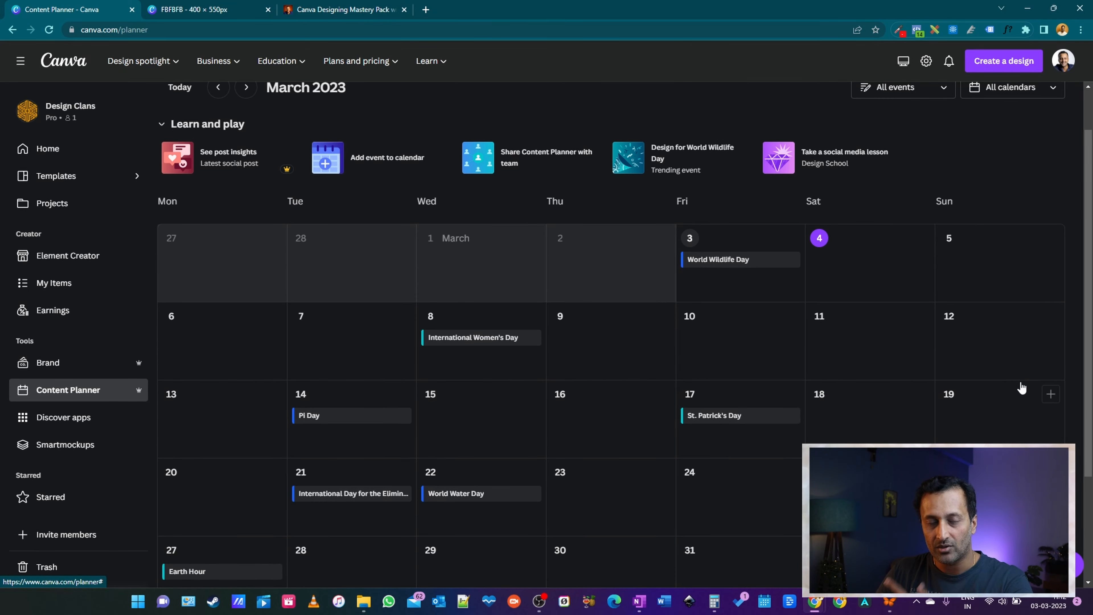
pyautogui.scroll(-1, 1021, 387)
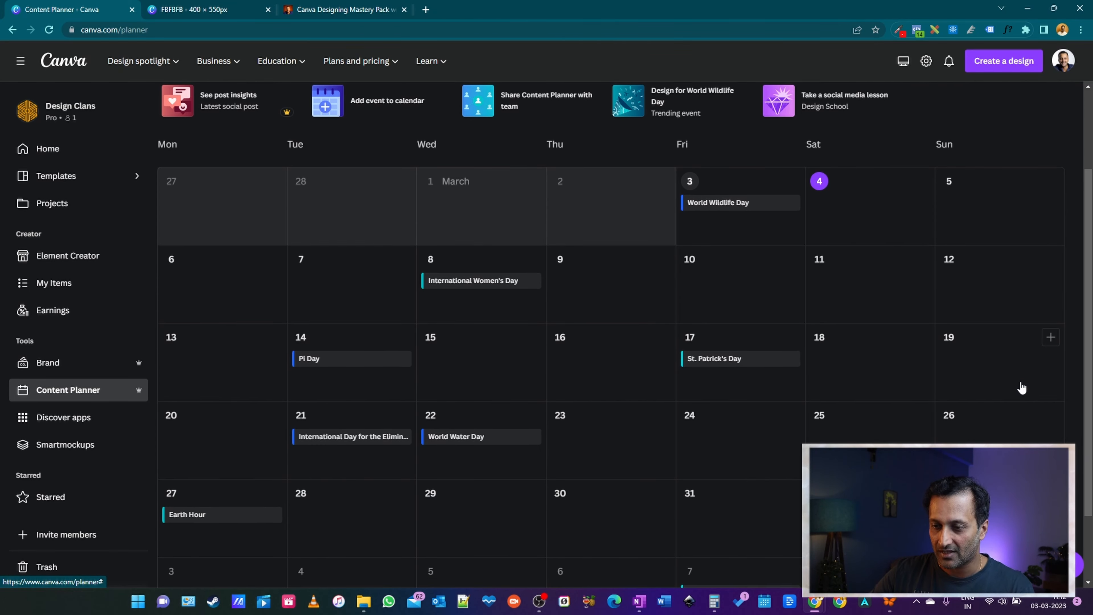
pyautogui.scroll(-2, 1003, 415)
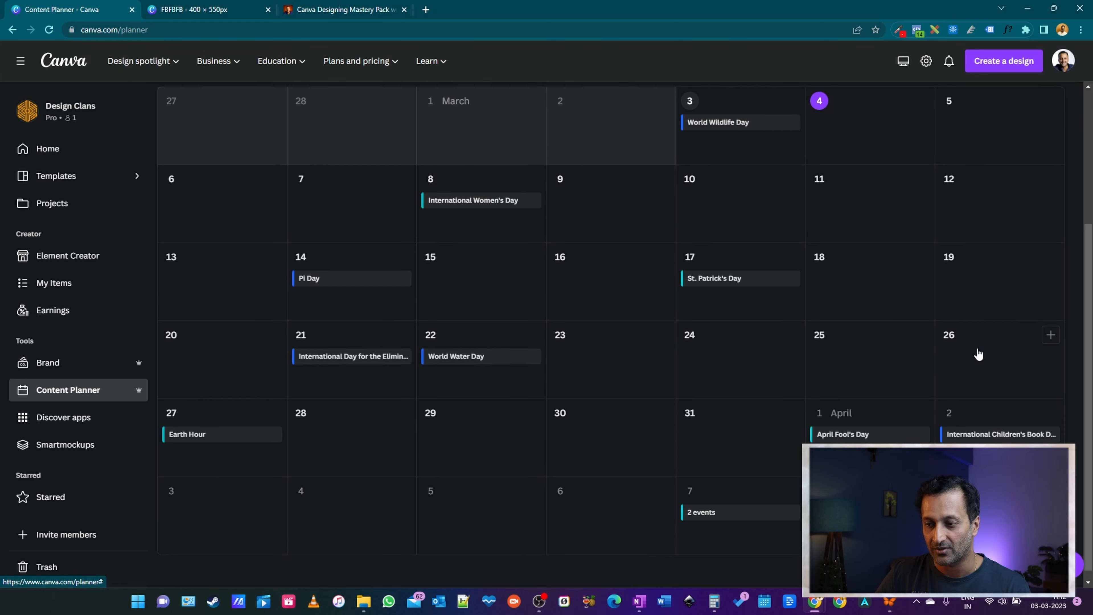
pyautogui.scroll(3, 977, 353)
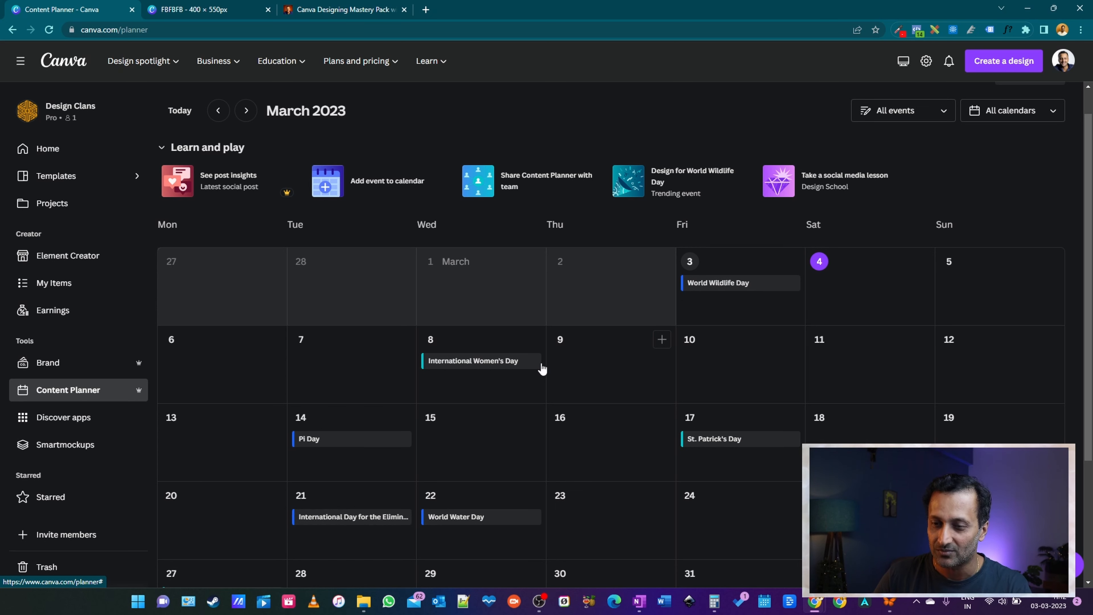
# Open Discover apps and look over the trending, new, productivity, design essentials, photo editing and publishing apps
pyautogui.click(51, 414)
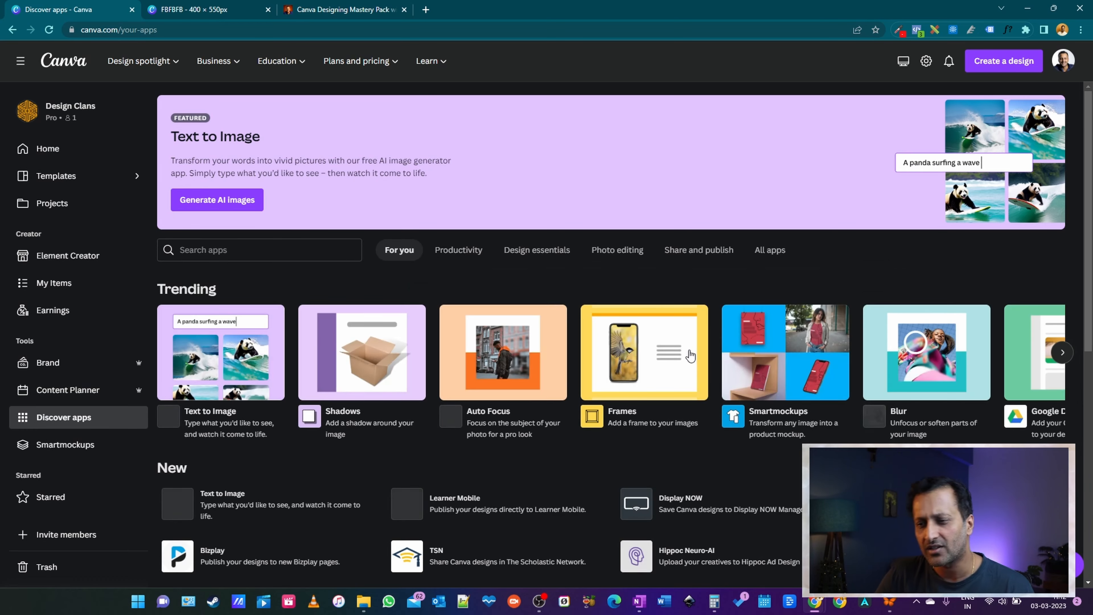
pyautogui.scroll(-5, 732, 325)
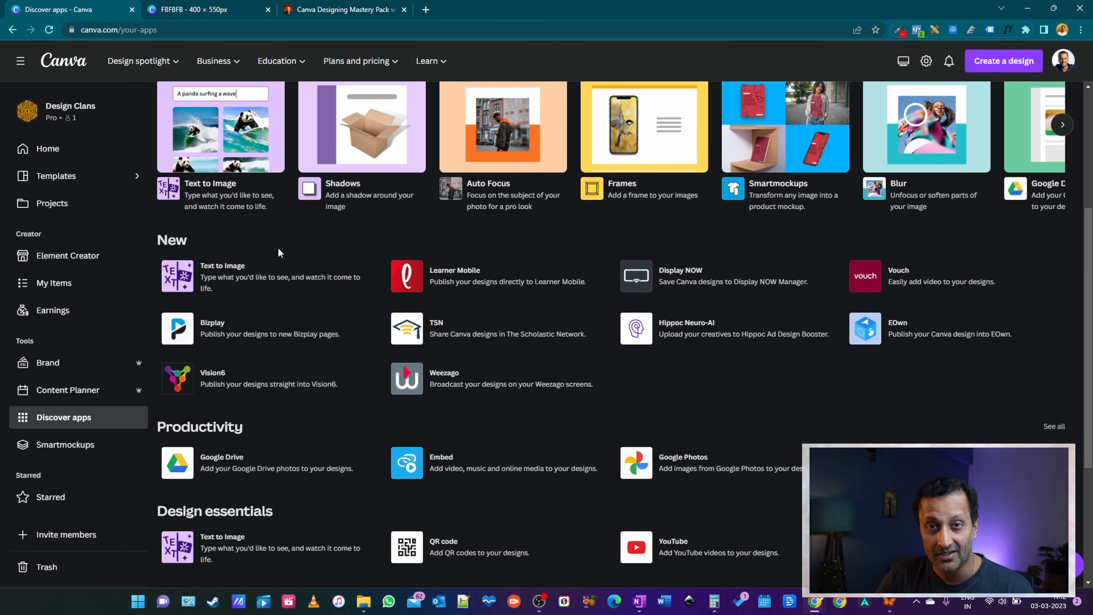
pyautogui.scroll(-5, 978, 344)
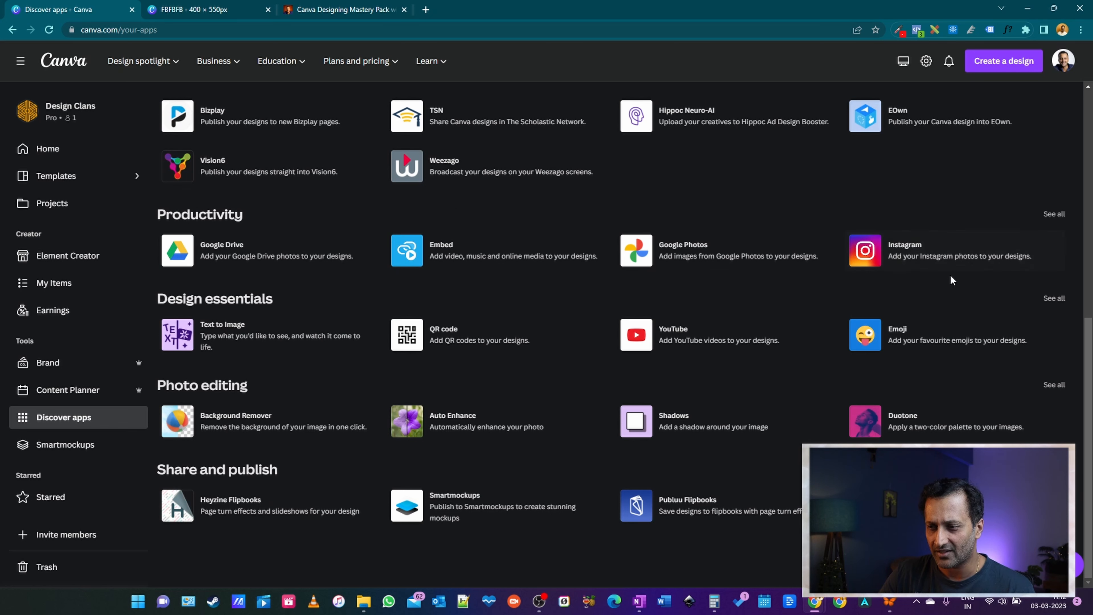
pyautogui.scroll(3, 679, 271)
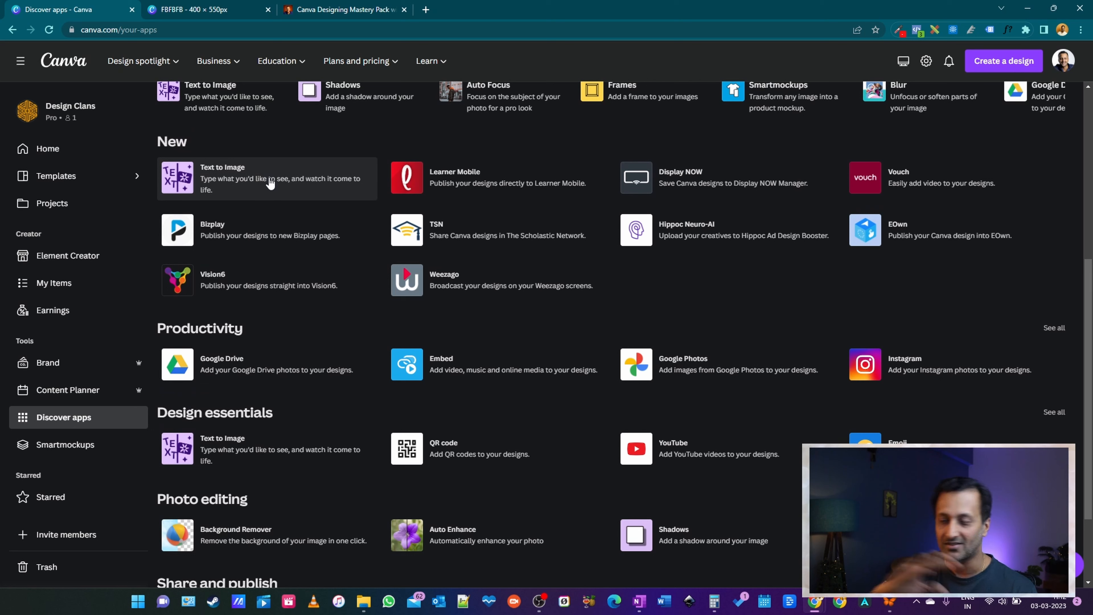
pyautogui.scroll(-2, 270, 182)
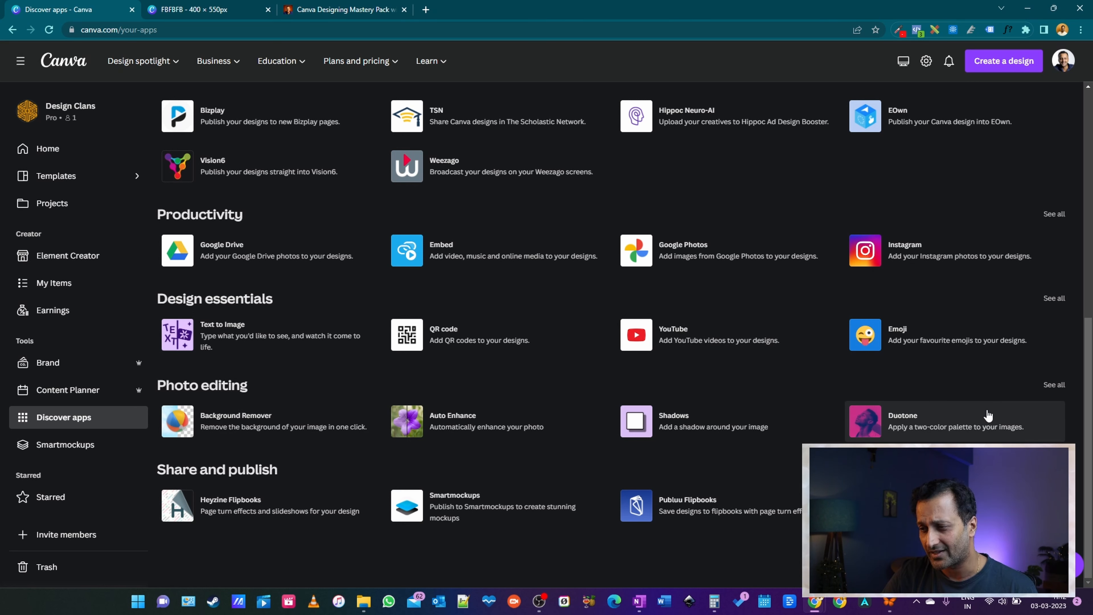
pyautogui.scroll(6, 628, 534)
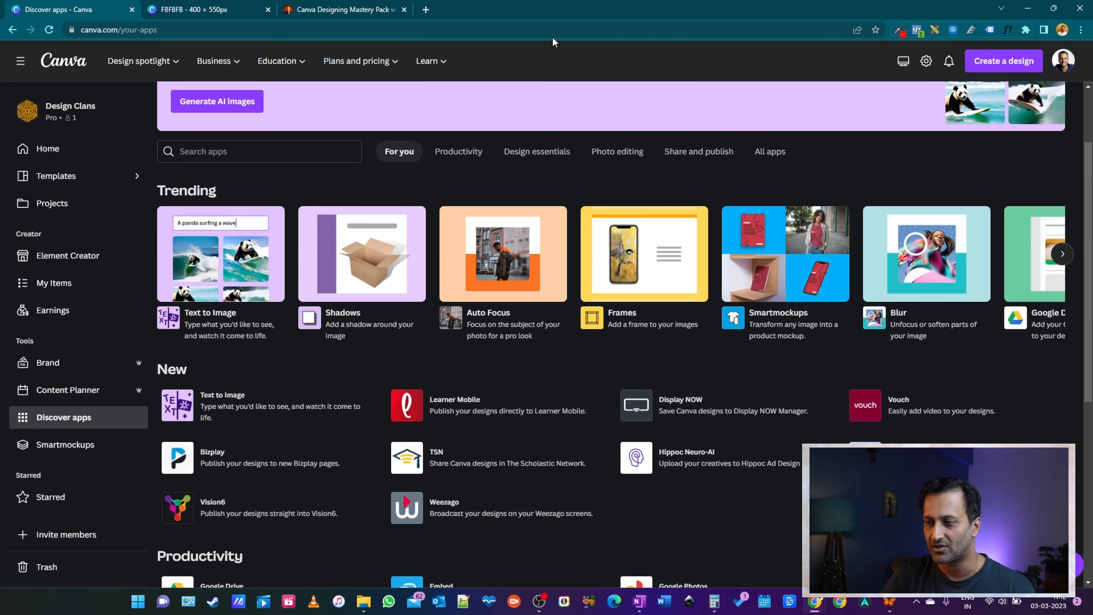
pyautogui.scroll(-1, 807, 340)
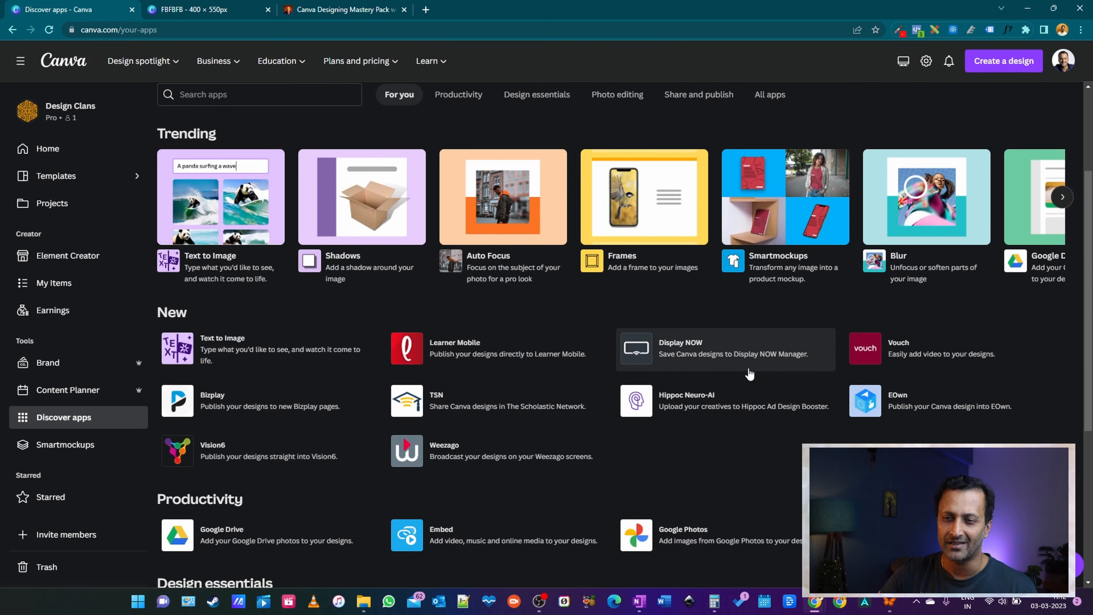
pyautogui.scroll(3, 749, 373)
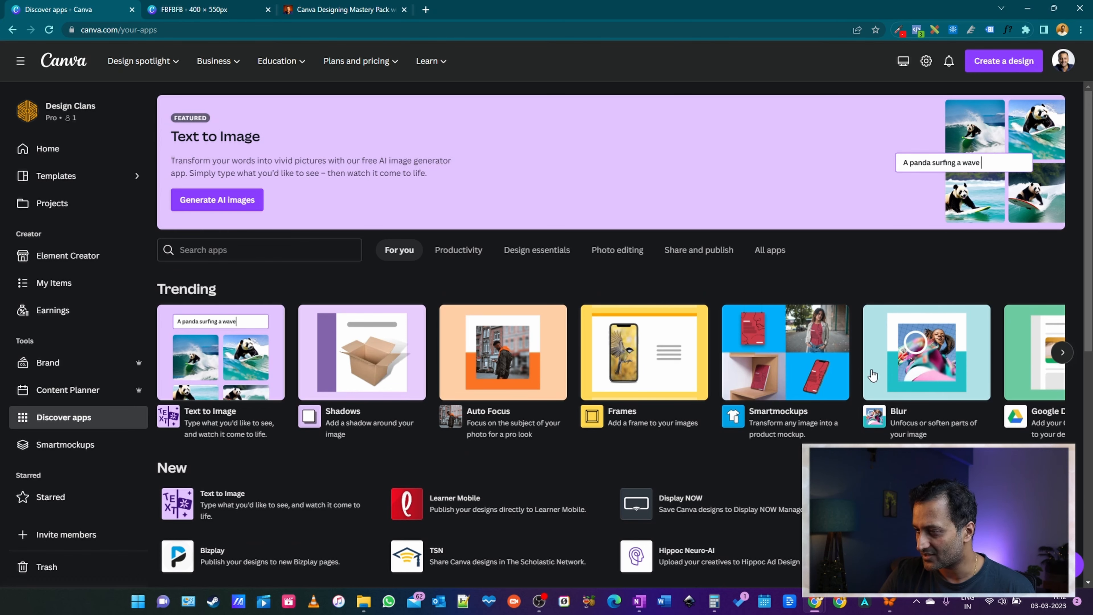
pyautogui.scroll(-8, 772, 395)
pyautogui.scroll(10, 774, 392)
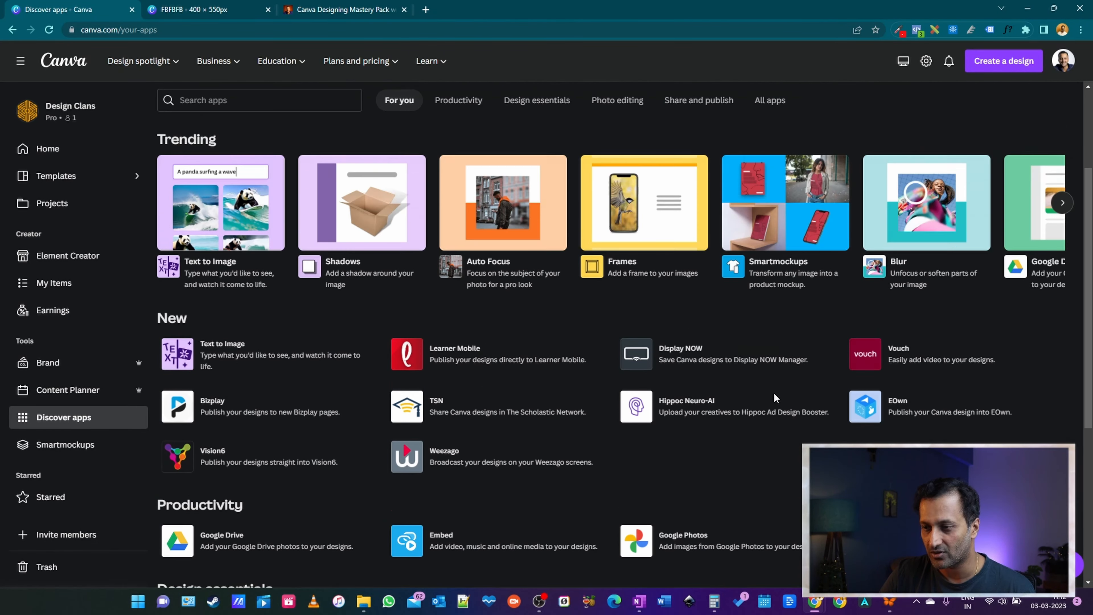
# Search the apps for "smart" and choose the Smartmockups suggestion
pyautogui.click(274, 249)
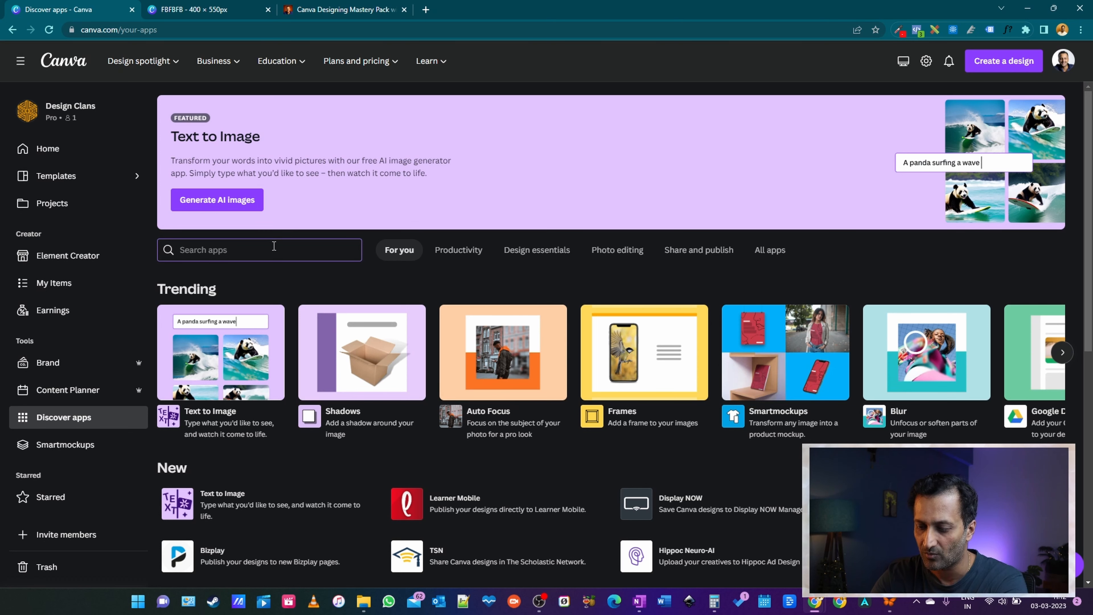
pyautogui.write('smart')
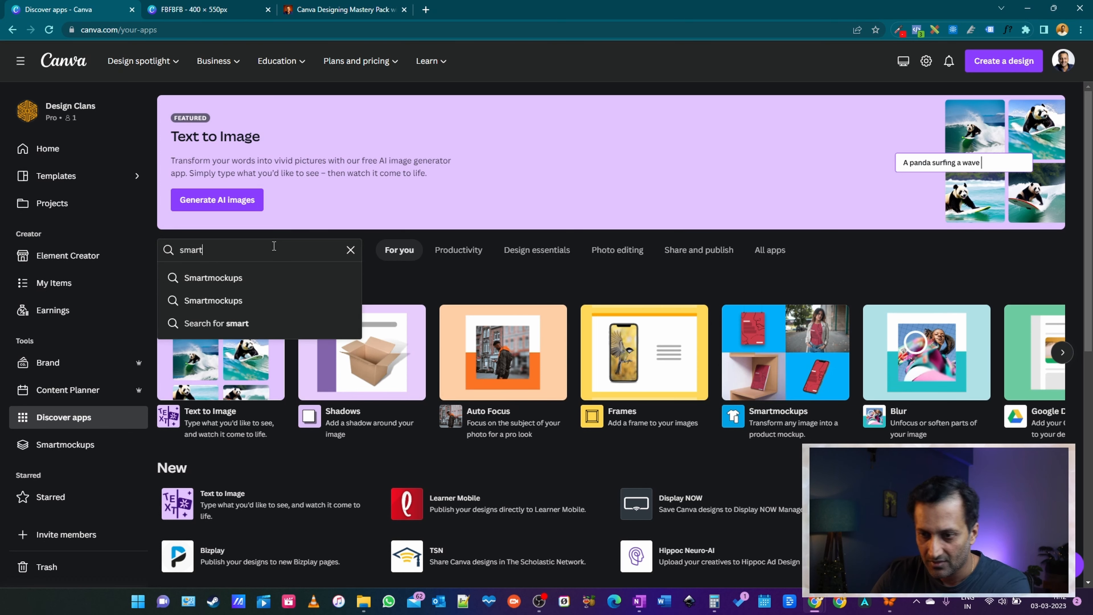
pyautogui.click(273, 278)
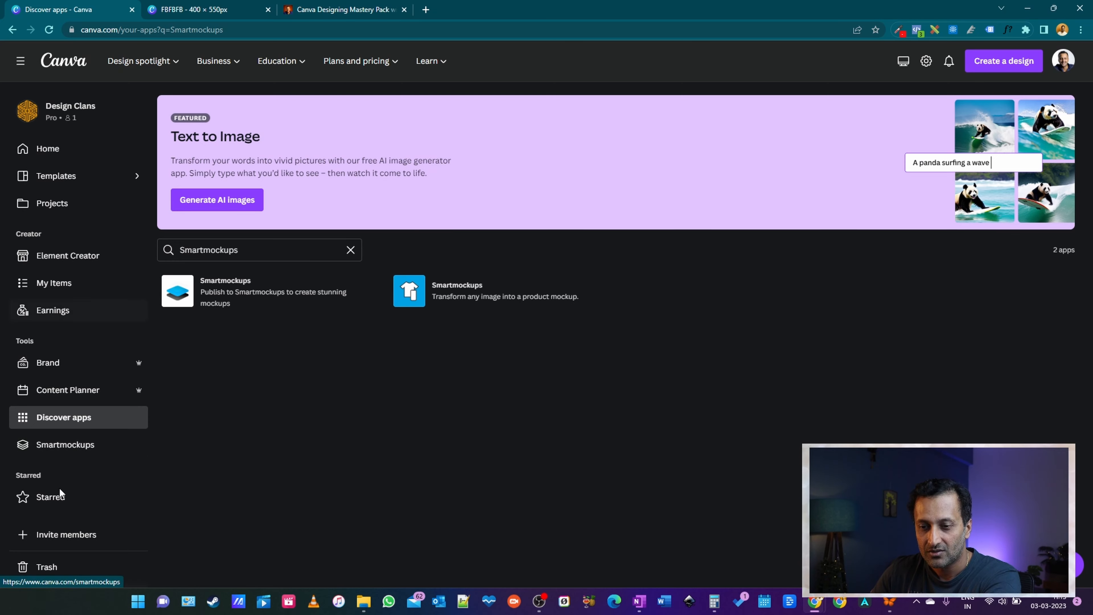
# Open the Smartmockups page and browse its technology categories and its recently used, trending and new mockups
pyautogui.click(78, 447)
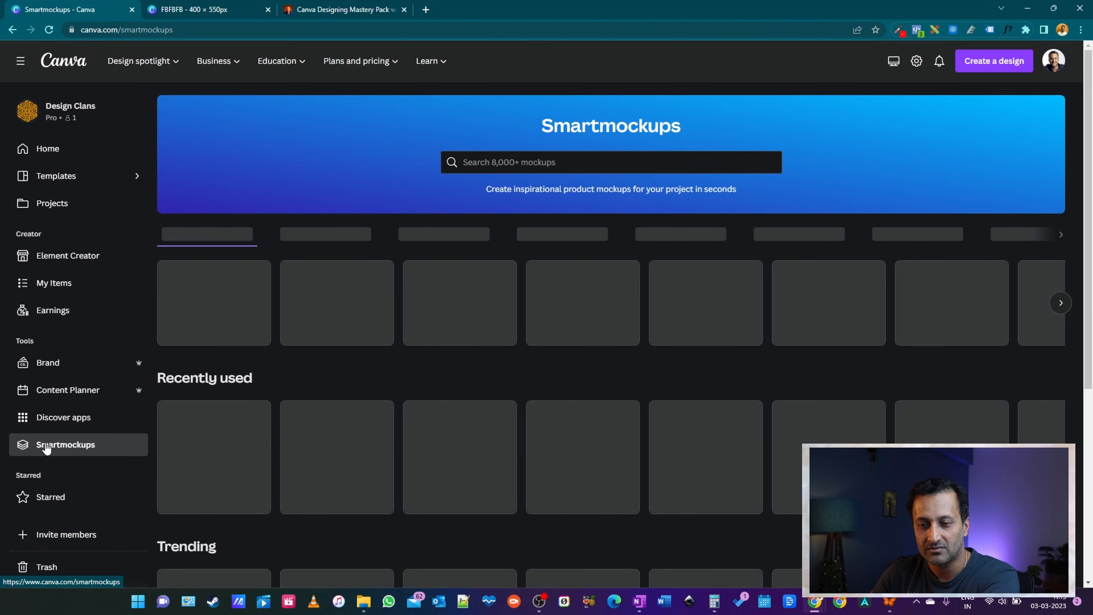
pyautogui.scroll(-5, 439, 495)
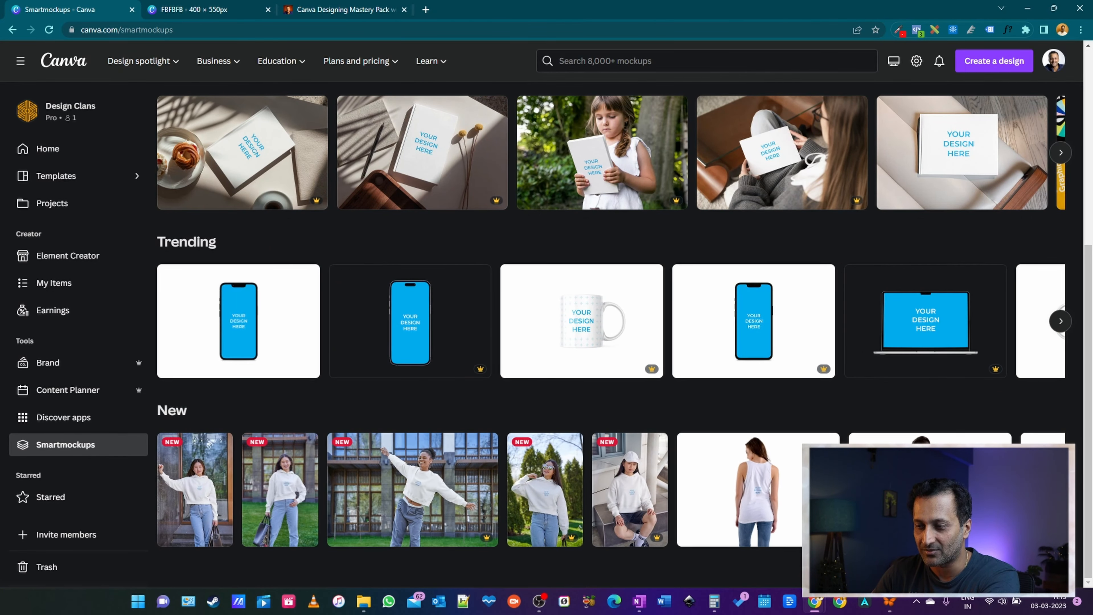
pyautogui.hscroll(5, 260, 495)
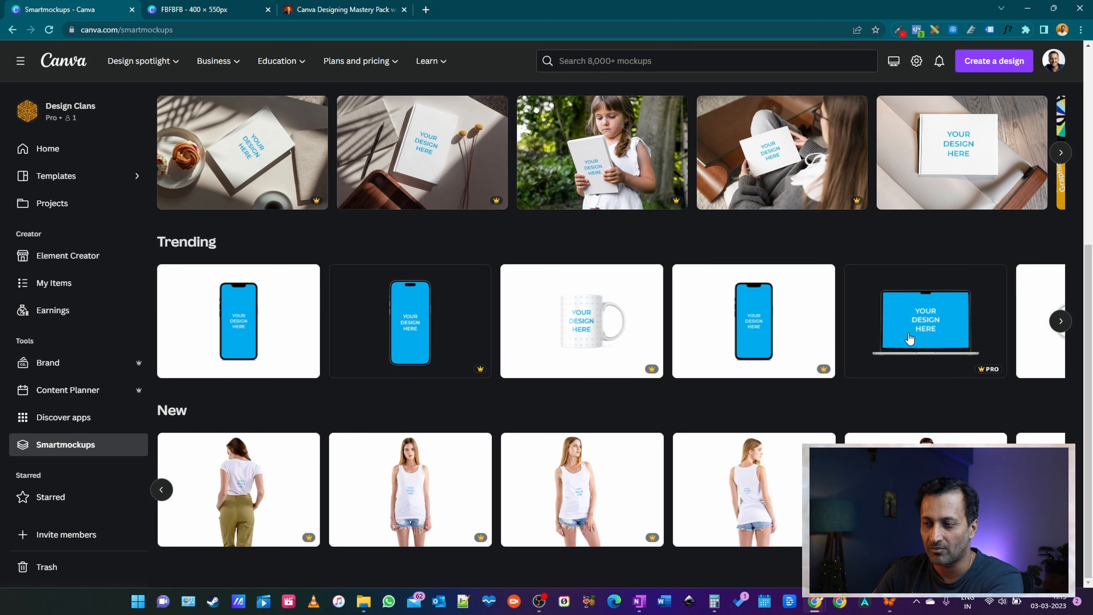
pyautogui.click(1060, 321)
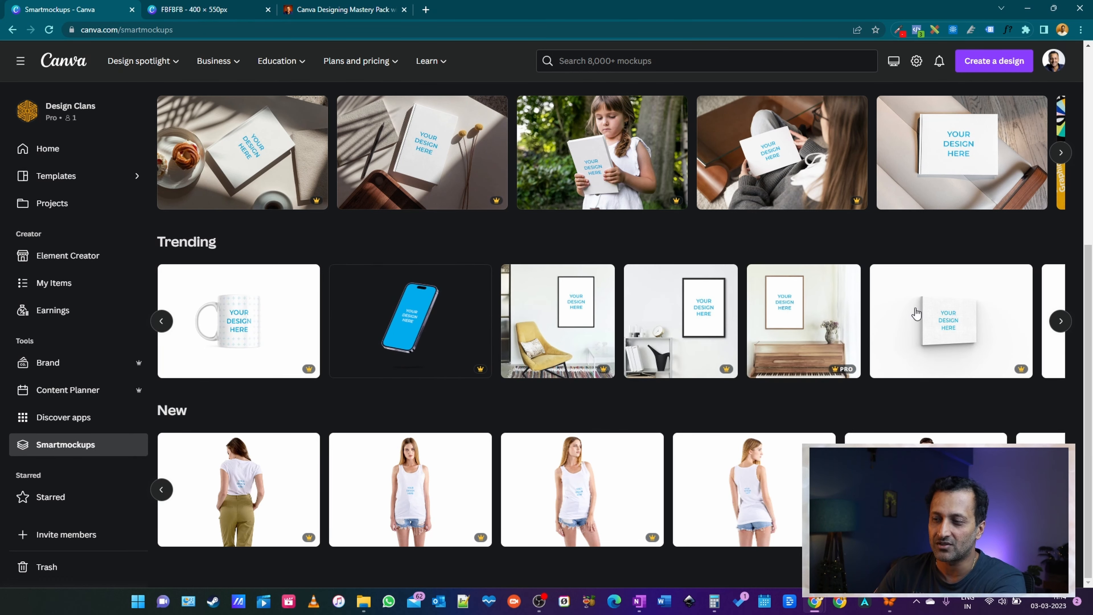
pyautogui.click(1059, 321)
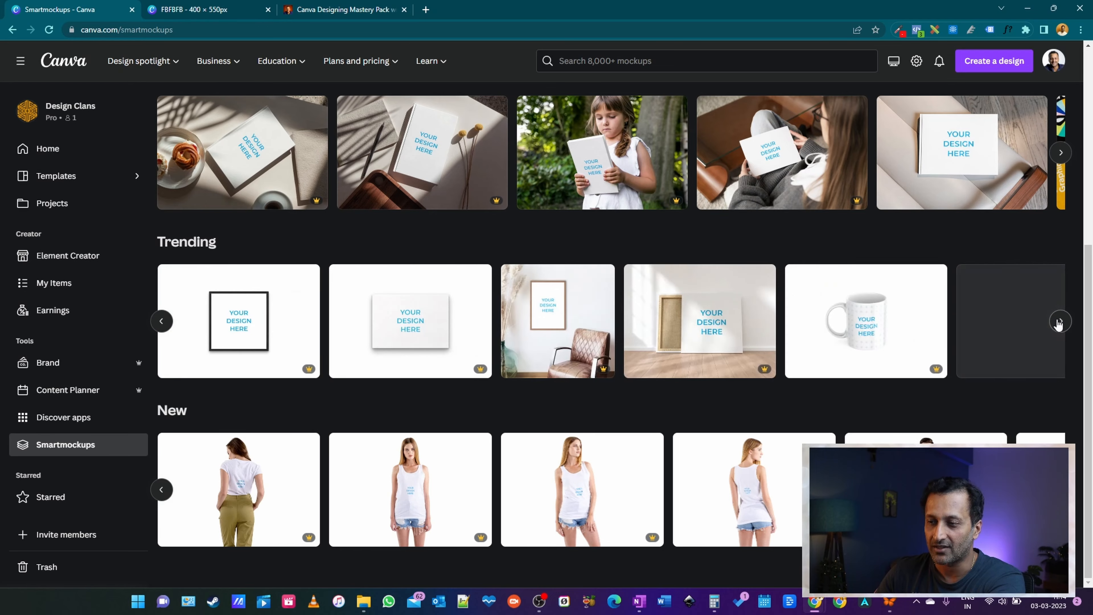
pyautogui.scroll(3, 676, 298)
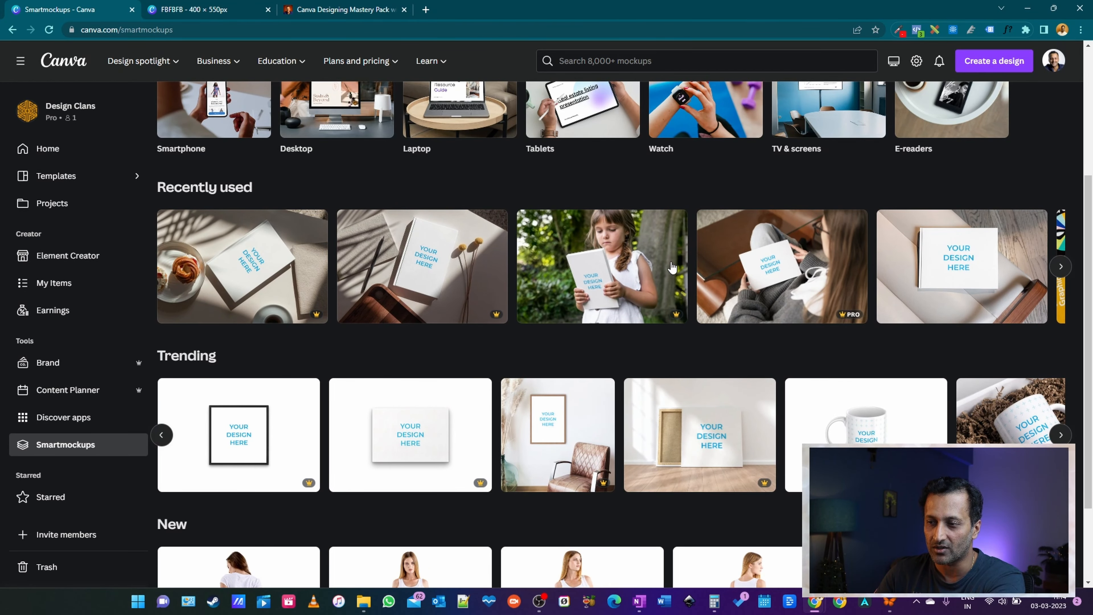
pyautogui.scroll(3, 774, 267)
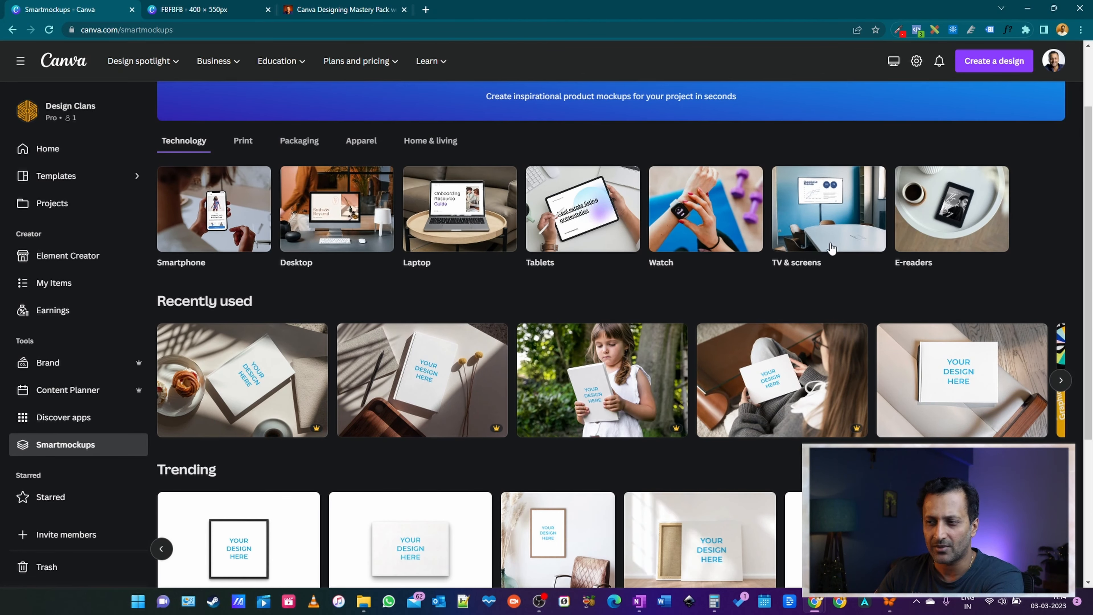
pyautogui.scroll(-5, 51, 402)
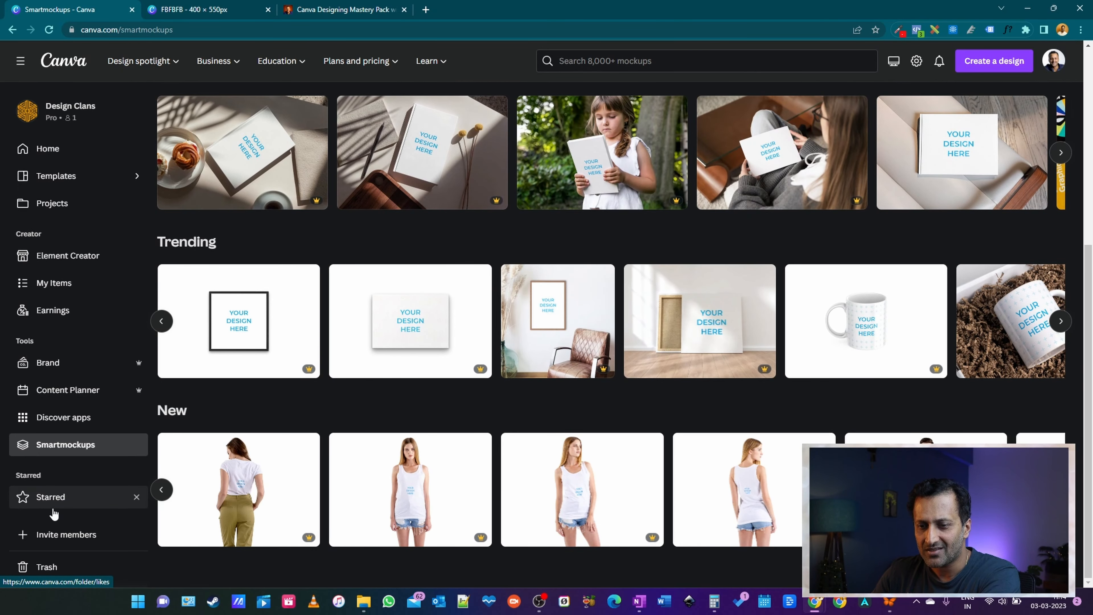
# Open the template library and search the templates for "yoga"
pyautogui.click(78, 177)
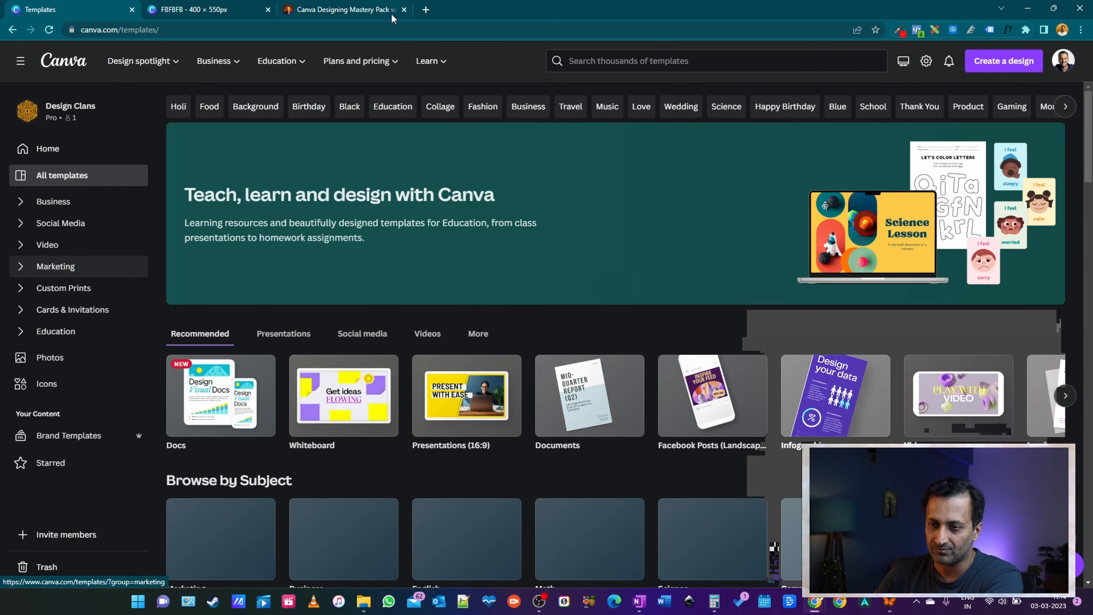
pyautogui.scroll(-6, 697, 215)
pyautogui.click(655, 60)
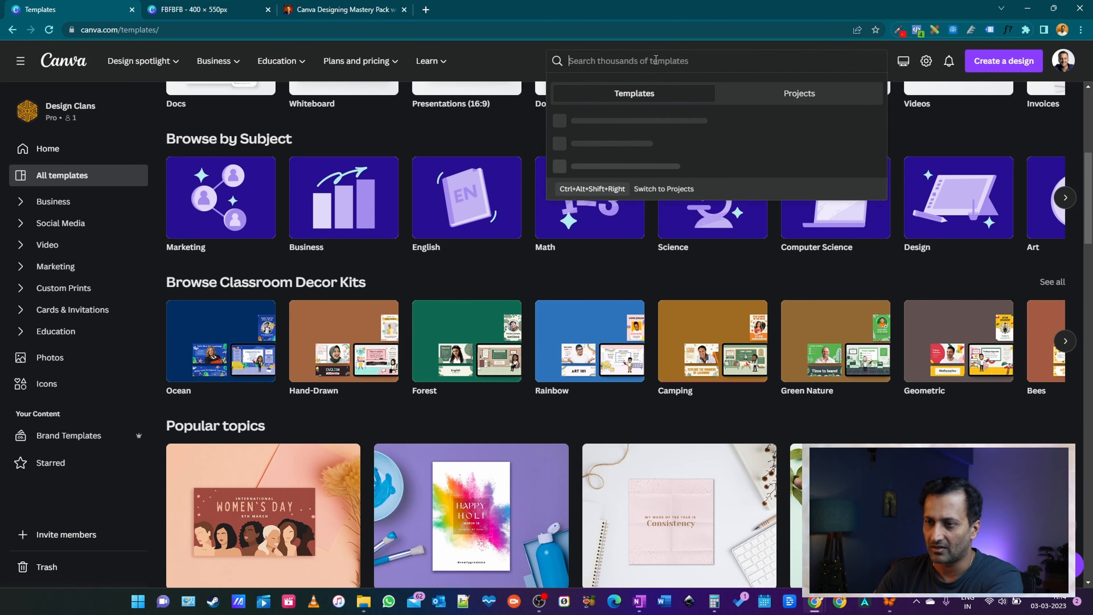
pyautogui.write('y')
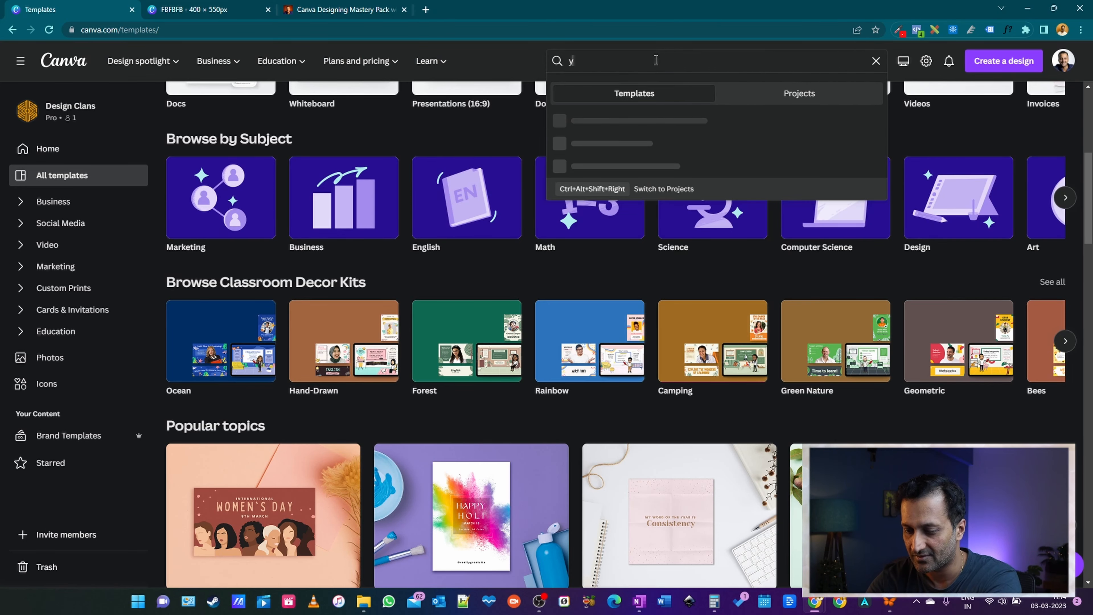
pyautogui.write('oga')
pyautogui.press('Return')
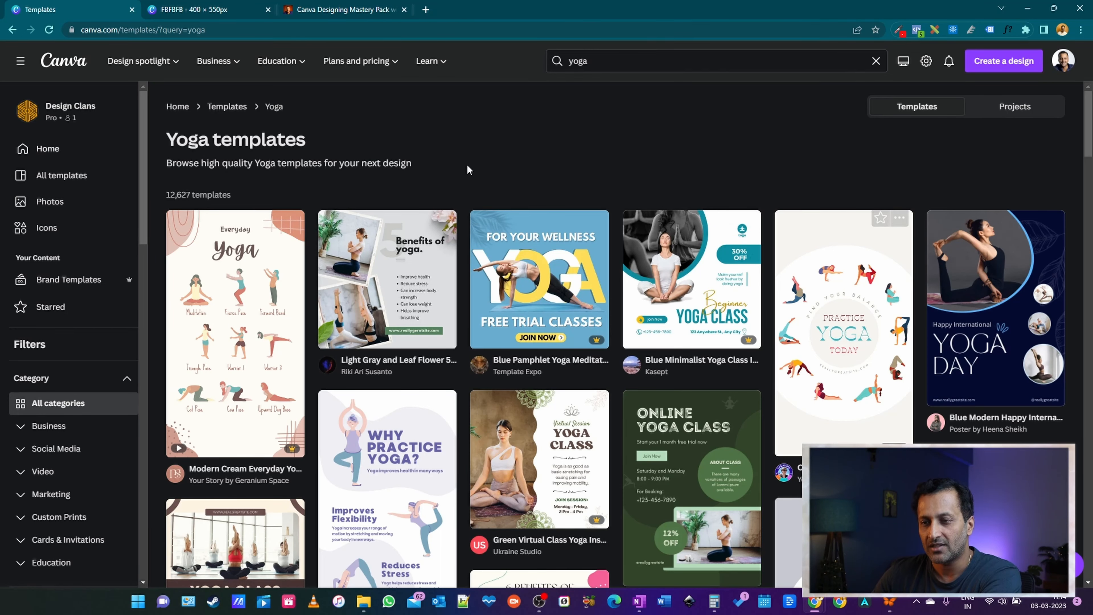
# Star the Light Purple Benefits of Yoga Infographic template and view its customise, preview and report options
pyautogui.scroll(-5, 387, 280)
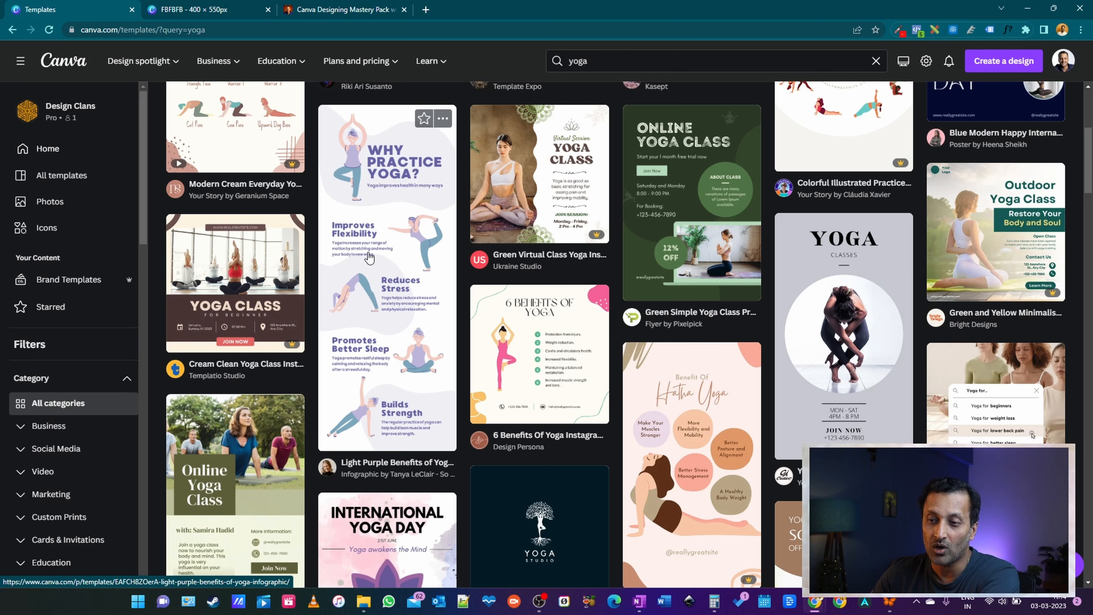
pyautogui.click(423, 122)
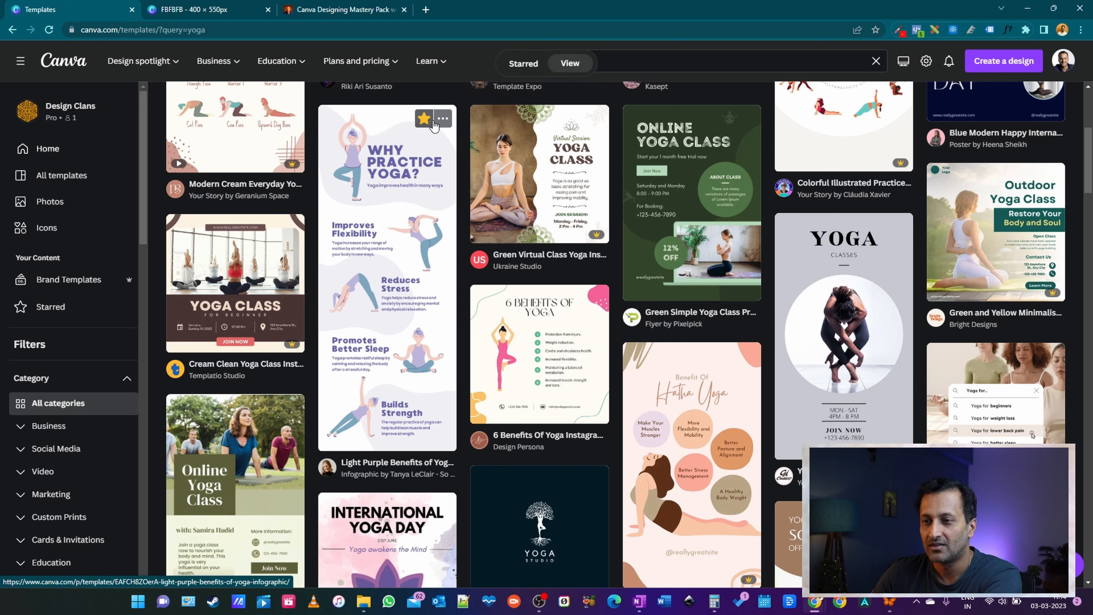
pyautogui.click(443, 120)
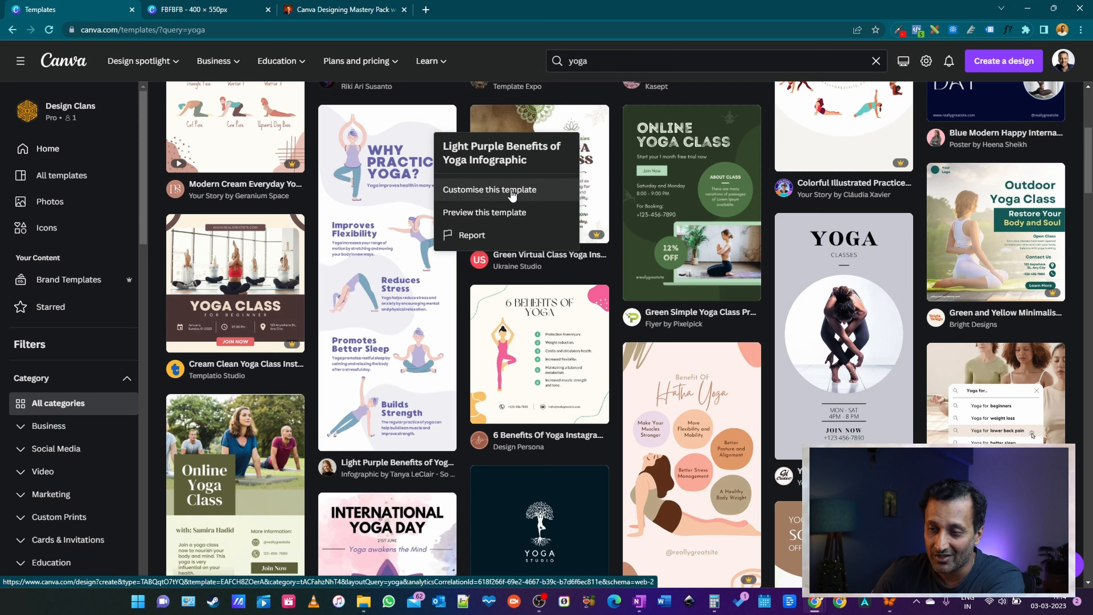
pyautogui.moveTo(426, 123)
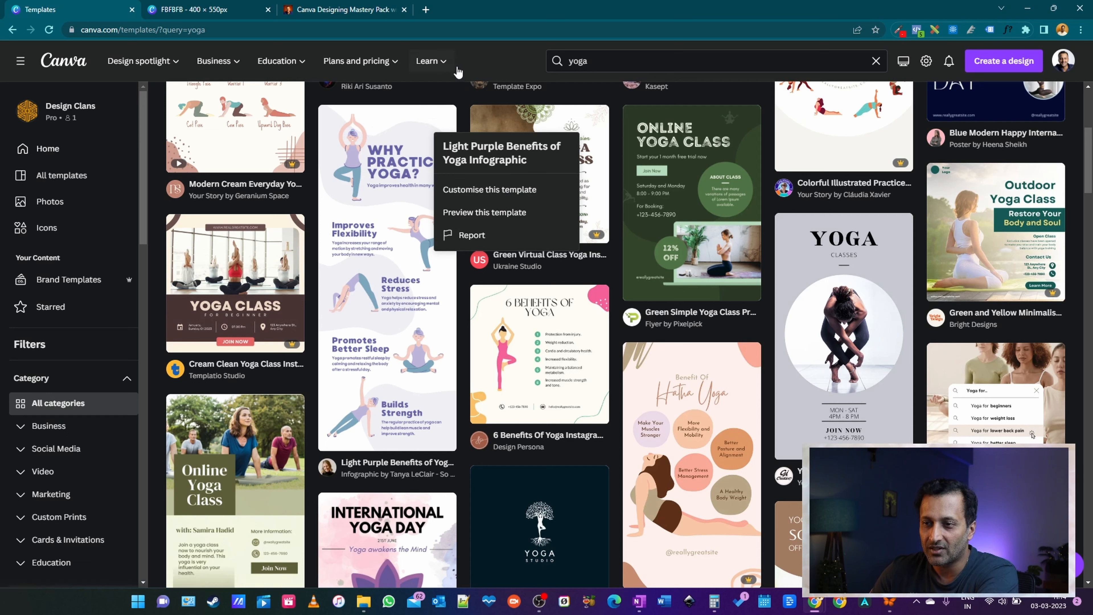
pyautogui.click(501, 70)
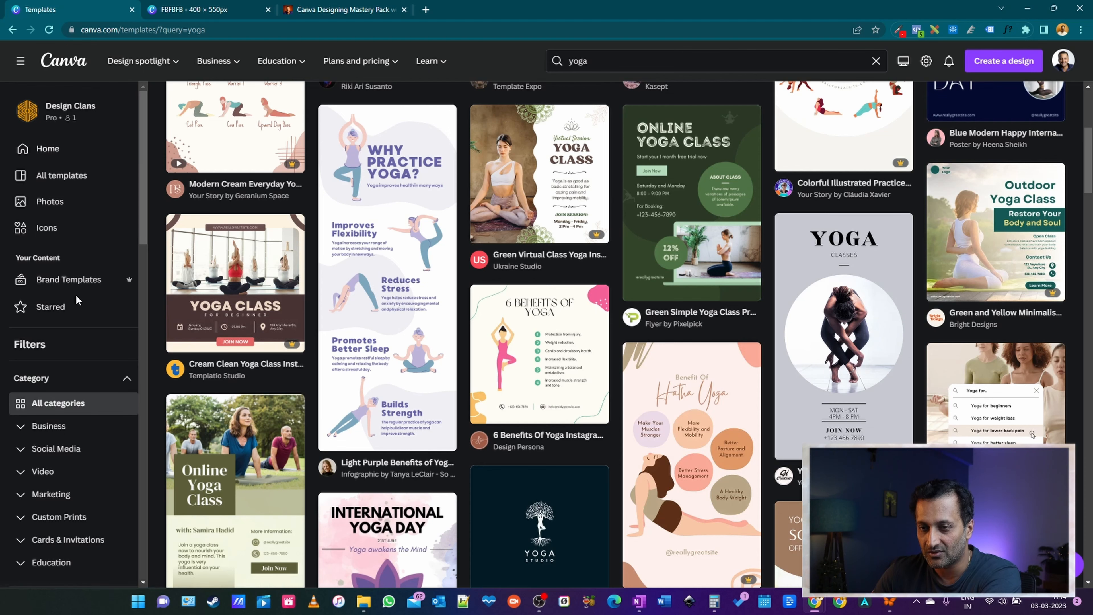
# Return to the home page, look over the recent designs, and open the Starred page
pyautogui.click(64, 154)
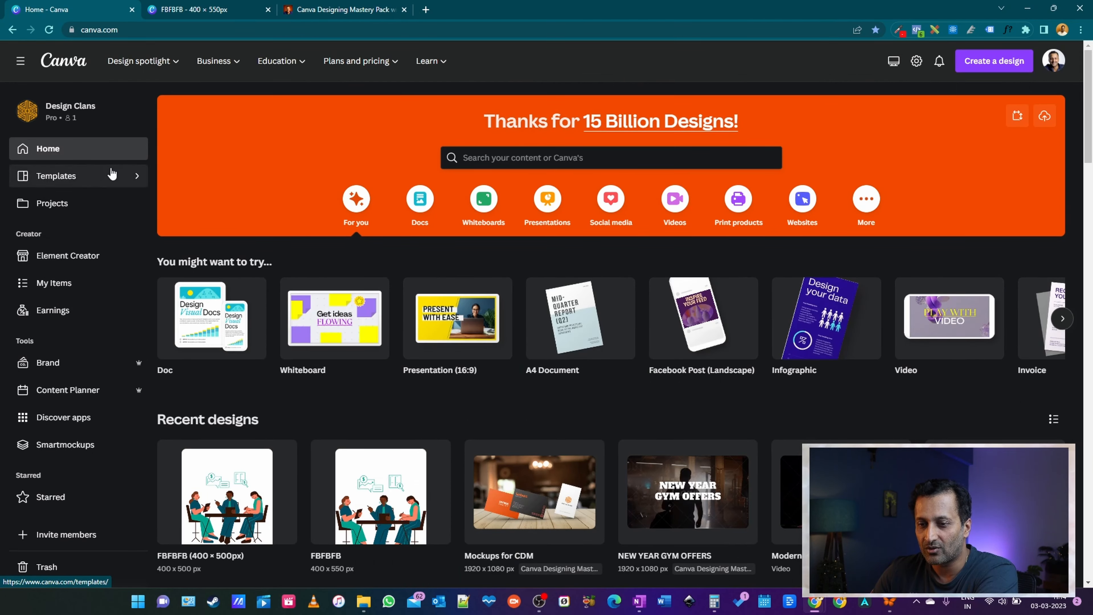
pyautogui.scroll(-5, 99, 218)
pyautogui.scroll(-5, 99, 219)
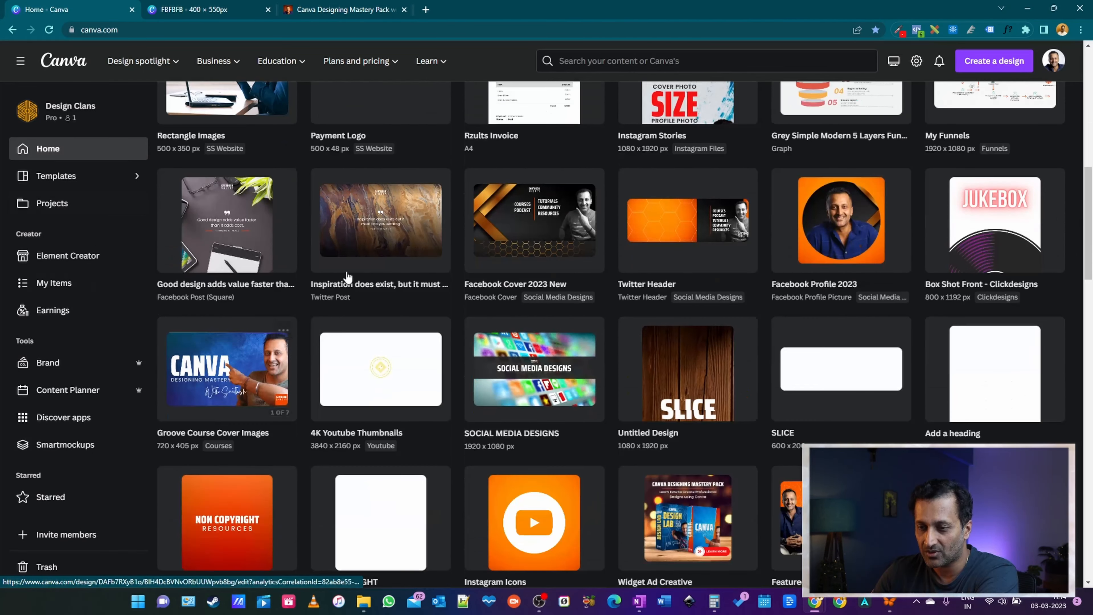
pyautogui.click(57, 503)
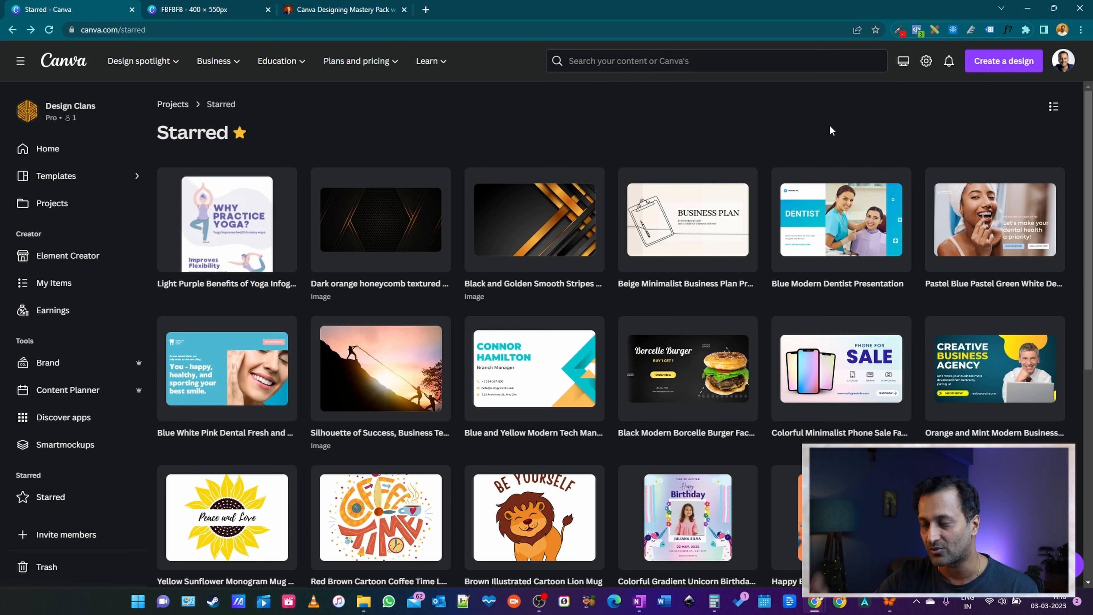
# Look over the suggested design types for a new design, search them for "instagram", and clear the search
pyautogui.click(1003, 67)
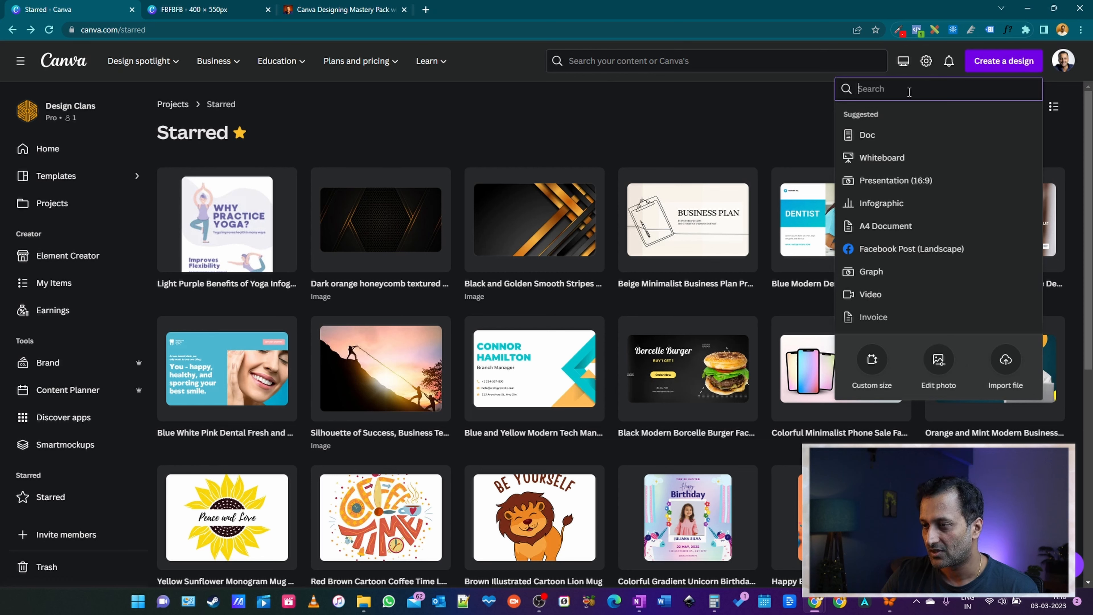
pyautogui.write('instagram')
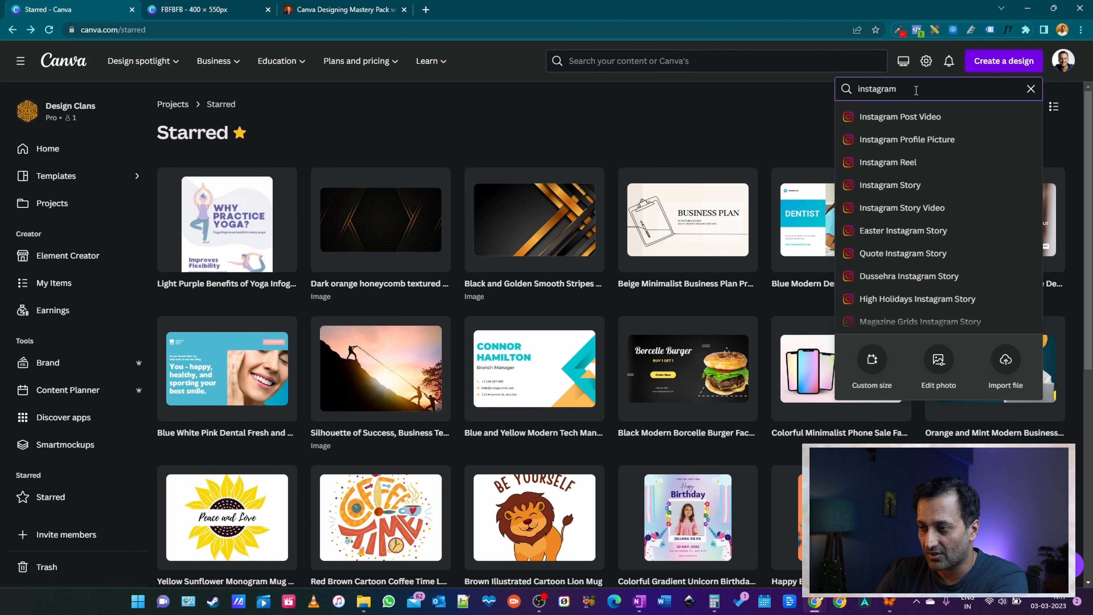
pyautogui.press('BackSpace')
pyautogui.press('BackSpace')
pyautogui.press('BackSpace')
pyautogui.press('BackSpace')
pyautogui.press('BackSpace')
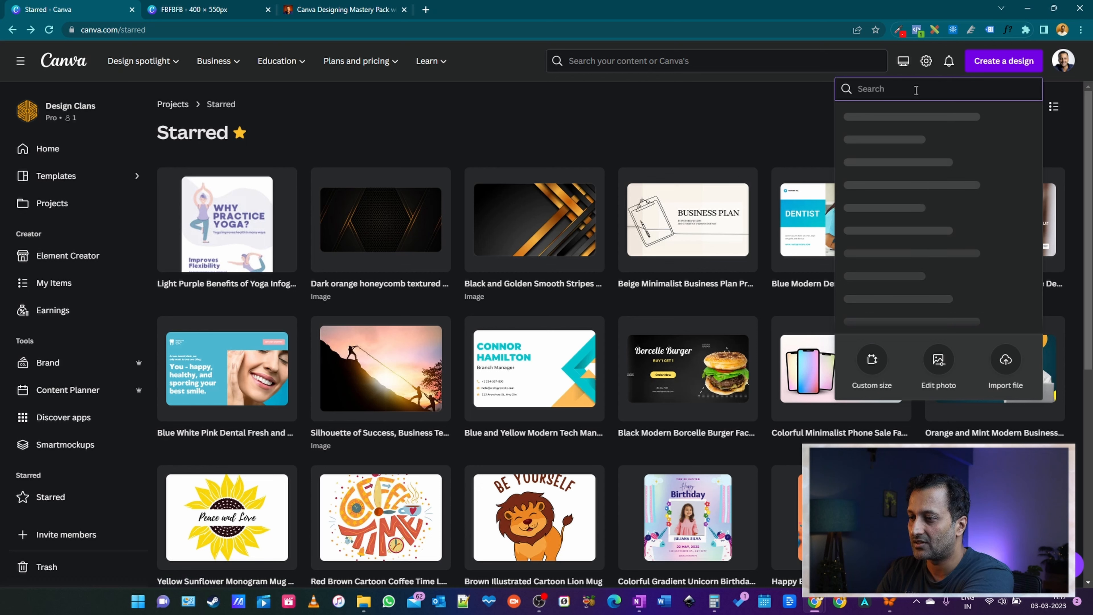
# Create a new custom-size design 1080 px wide and 1080 px high
pyautogui.click(869, 363)
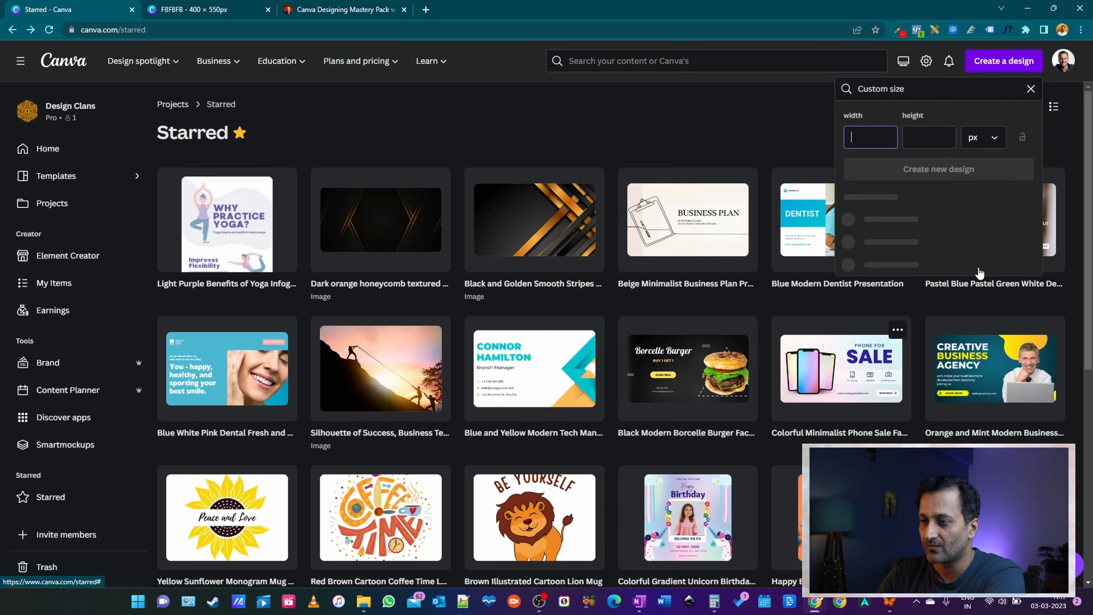
pyautogui.write('1080')
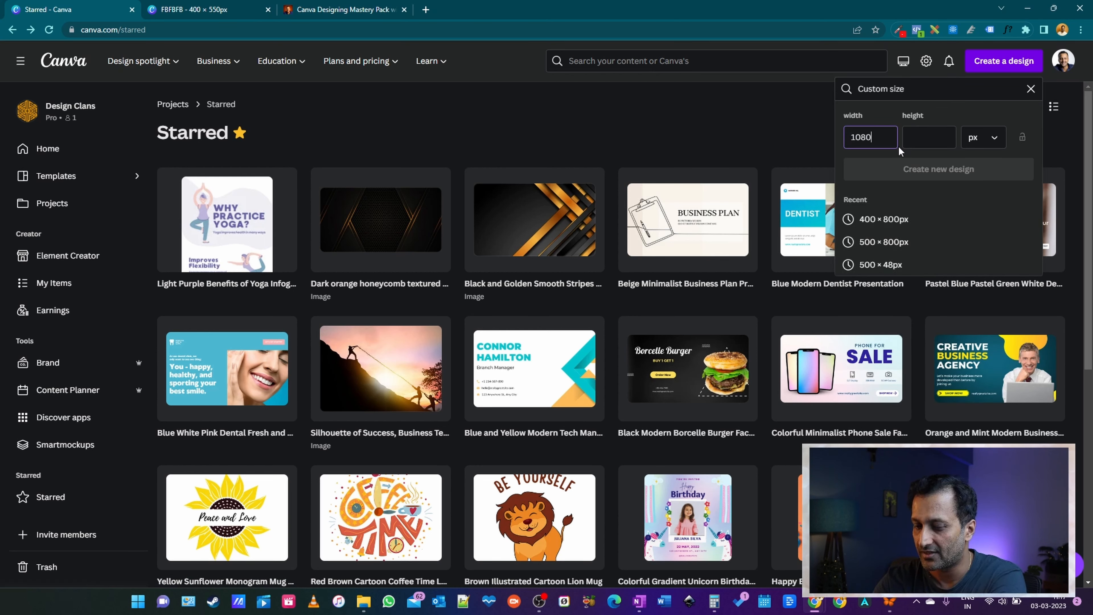
pyautogui.press('Tab')
pyautogui.write('1080')
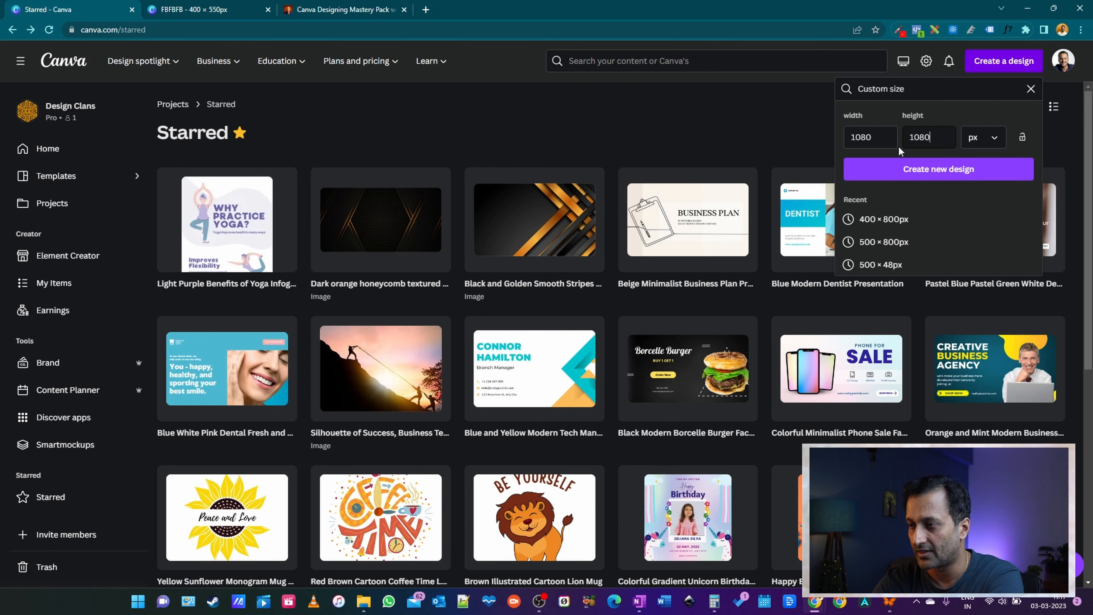
pyautogui.click(953, 181)
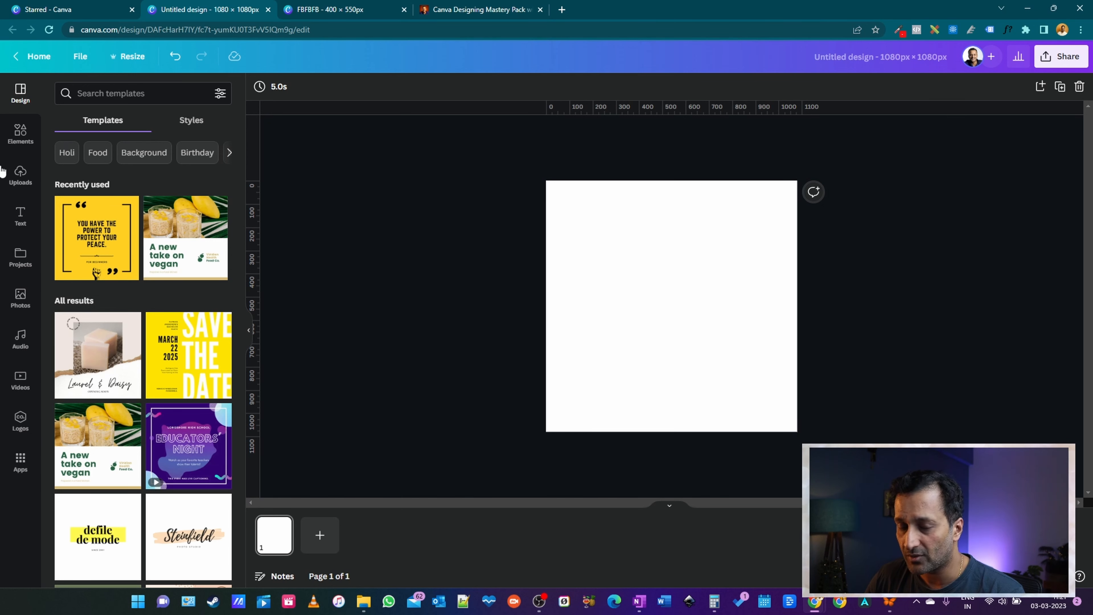
# Pull two horizontal ruler guides onto the page at about 225 px and 580 px, and undo both
pyautogui.click(79, 57)
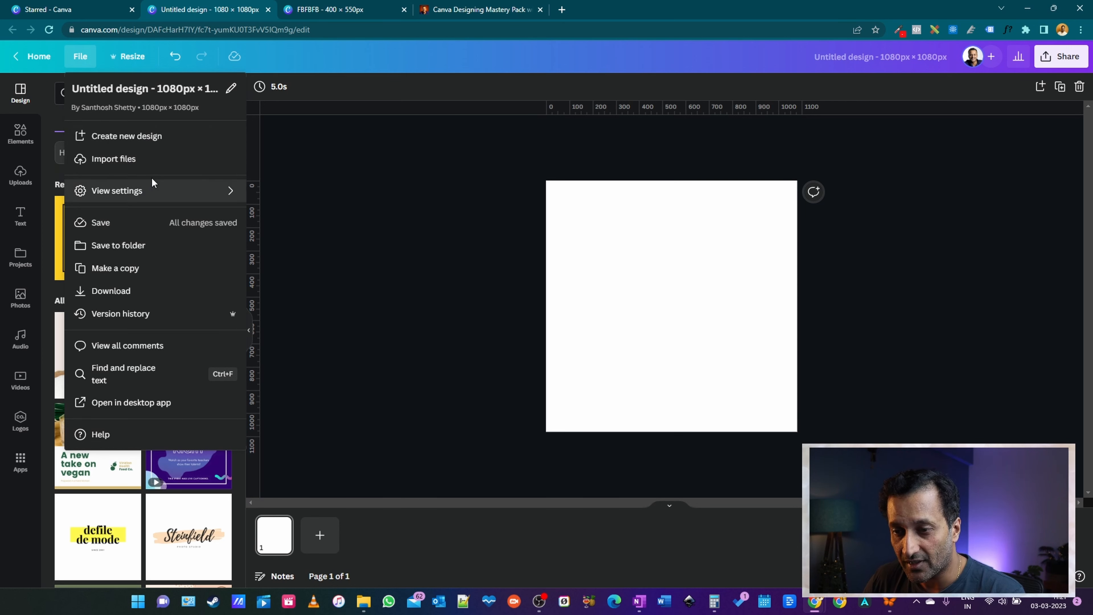
pyautogui.moveTo(200, 195)
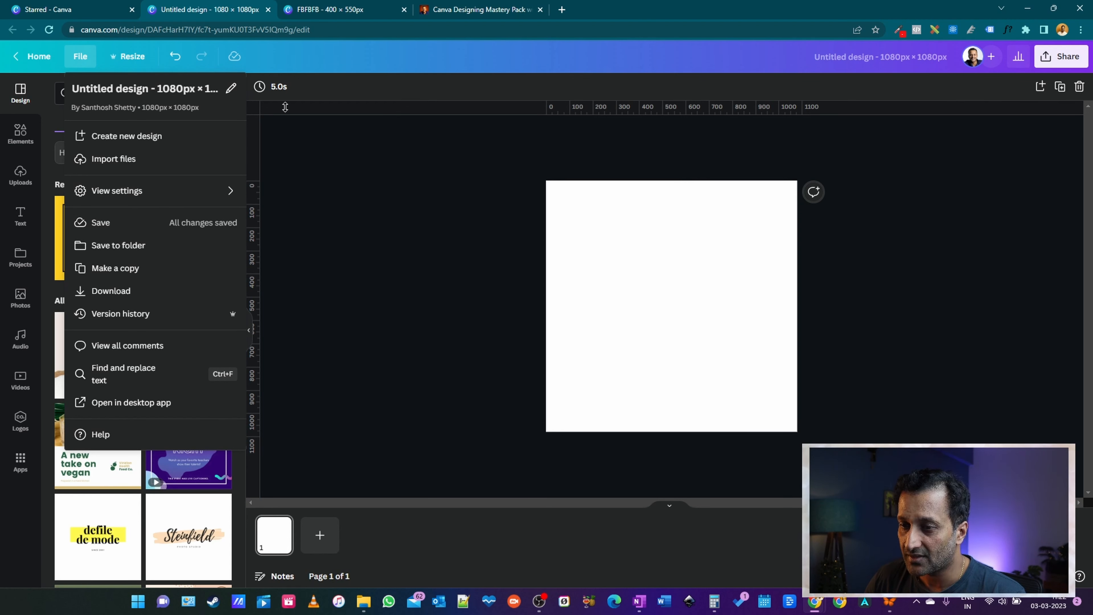
pyautogui.moveTo(716, 106); pyautogui.dragTo(723, 233)
pyautogui.moveTo(710, 111); pyautogui.dragTo(725, 315)
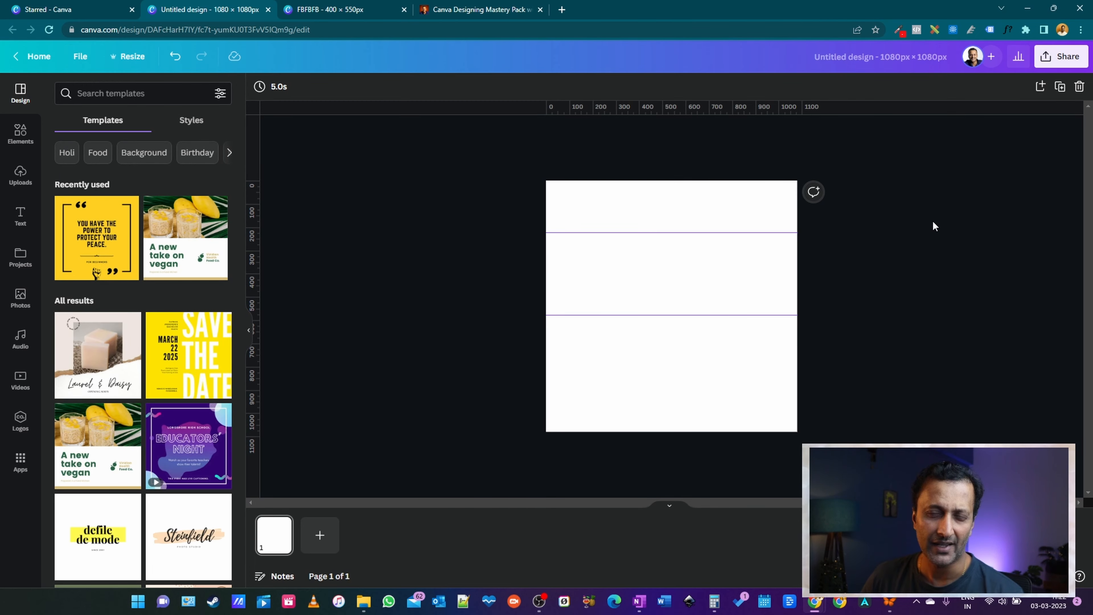
pyautogui.hotkey('ctrl', 'z')
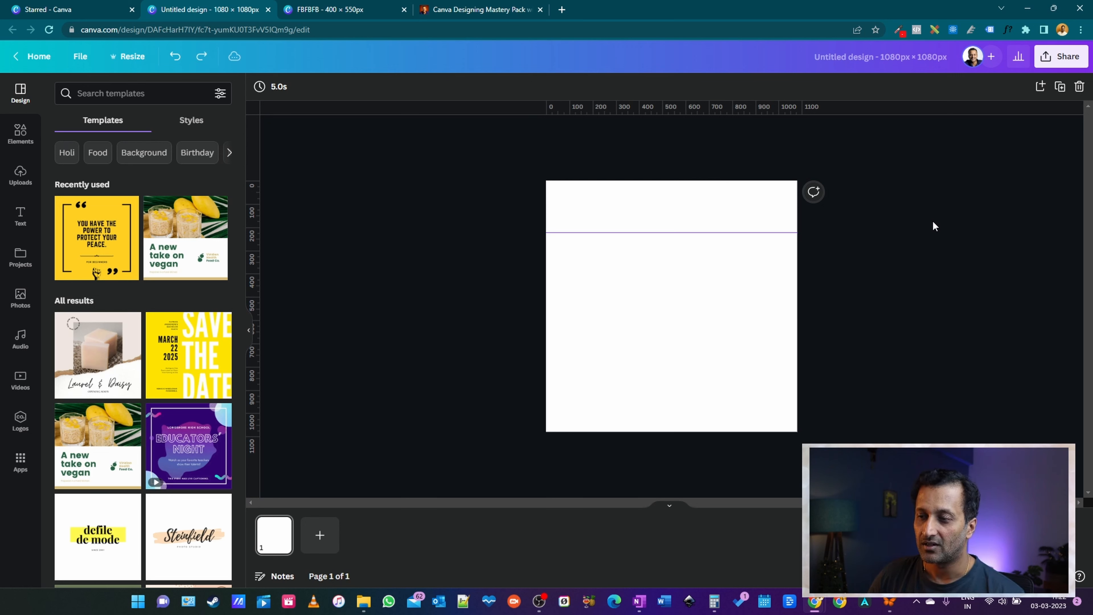
pyautogui.hotkey('ctrl', 'z')
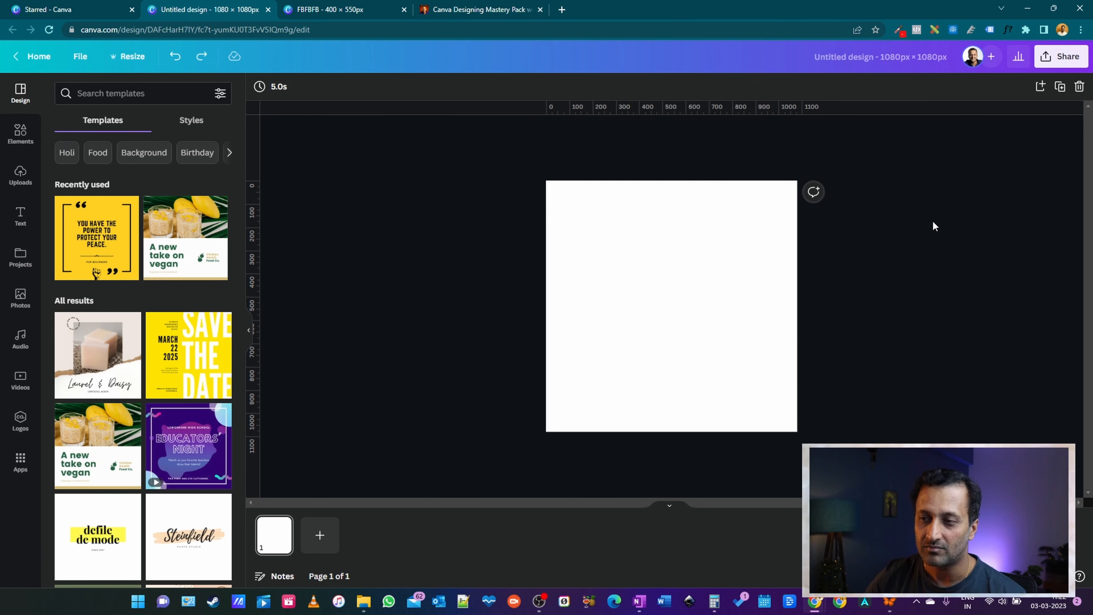
# Show the margins and the print bleed on the blank page
pyautogui.click(80, 57)
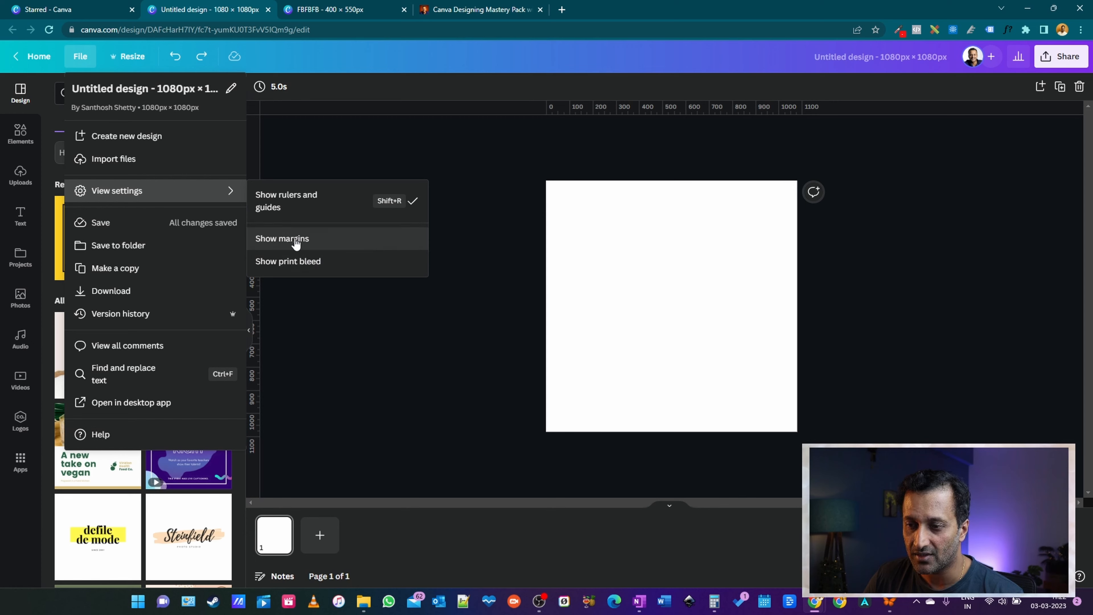
pyautogui.click(313, 240)
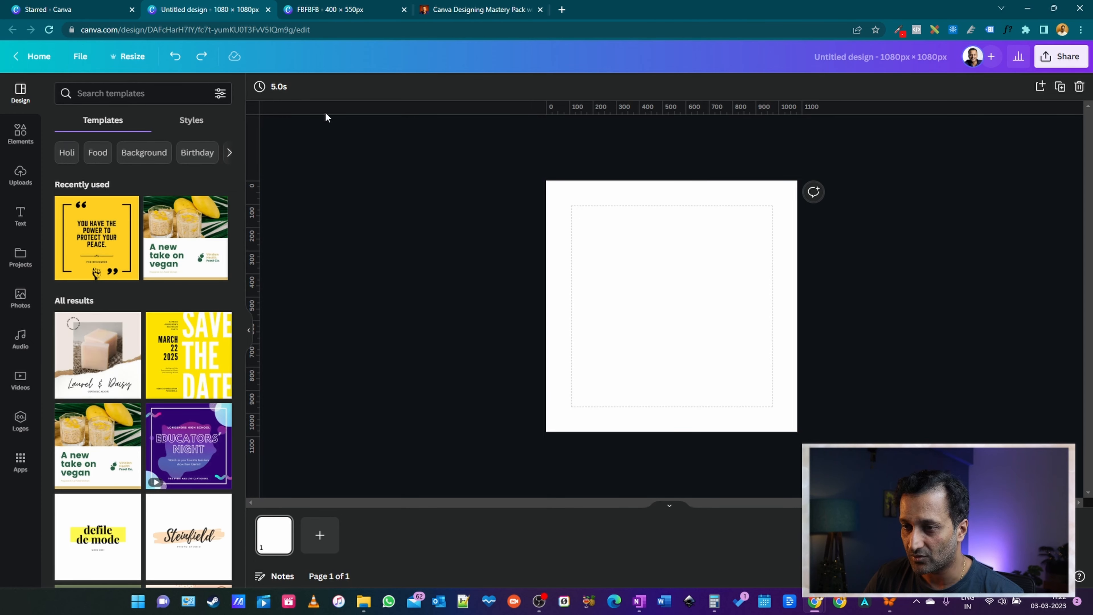
pyautogui.click(80, 57)
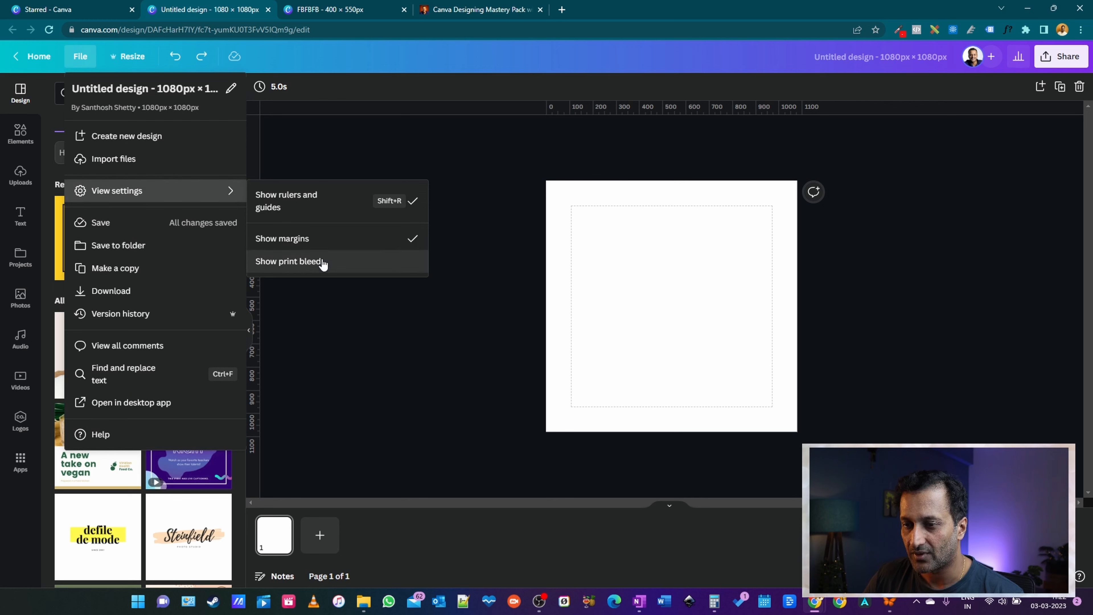
pyautogui.click(323, 261)
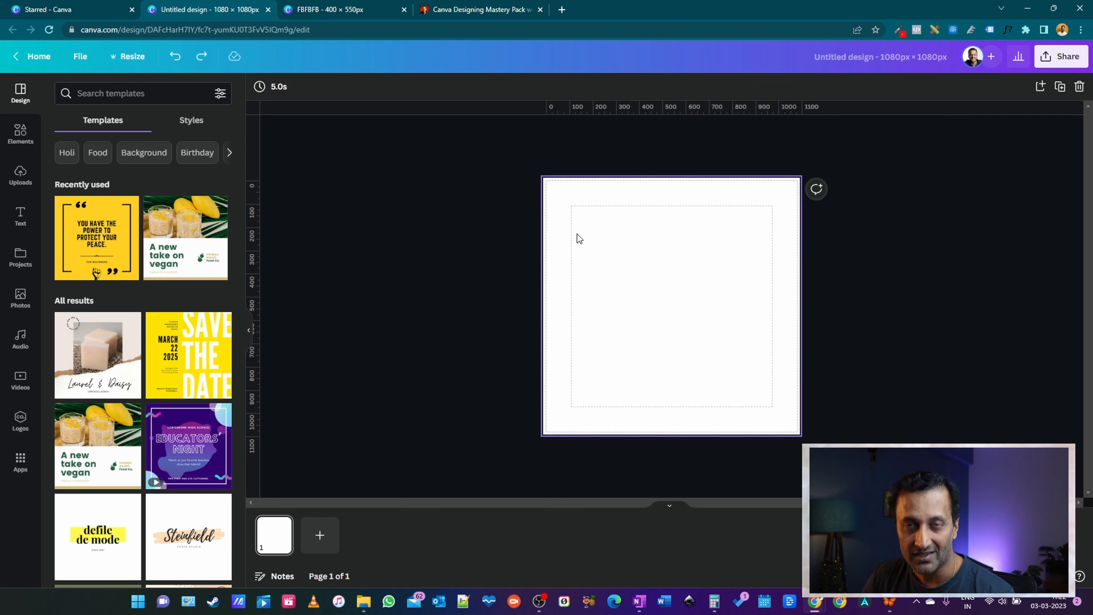
# Hide the margins on the blank page
pyautogui.click(87, 59)
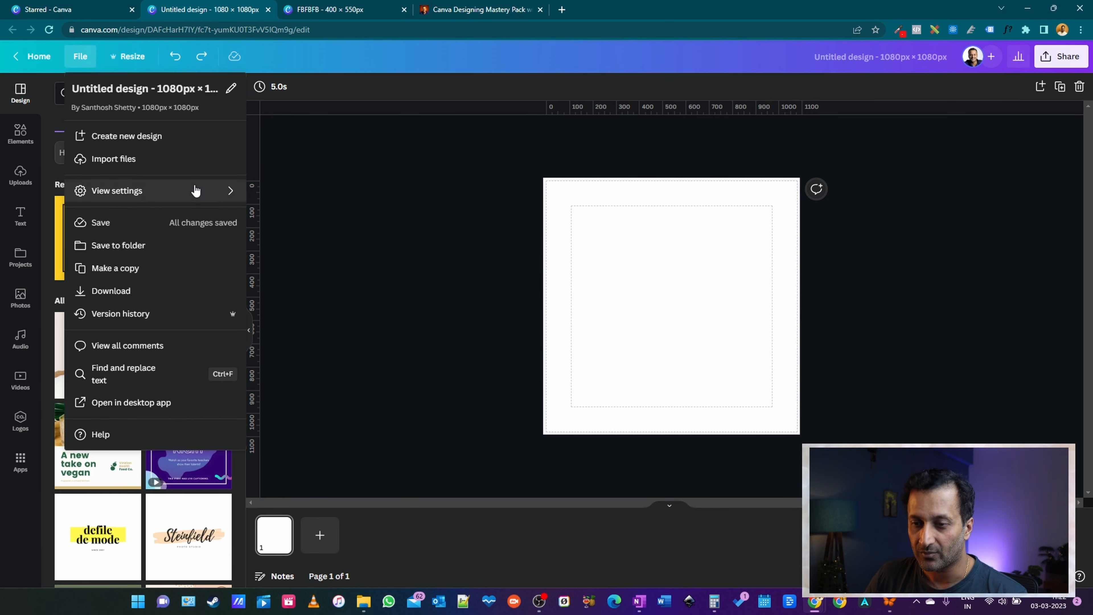
pyautogui.moveTo(195, 188)
pyautogui.click(295, 241)
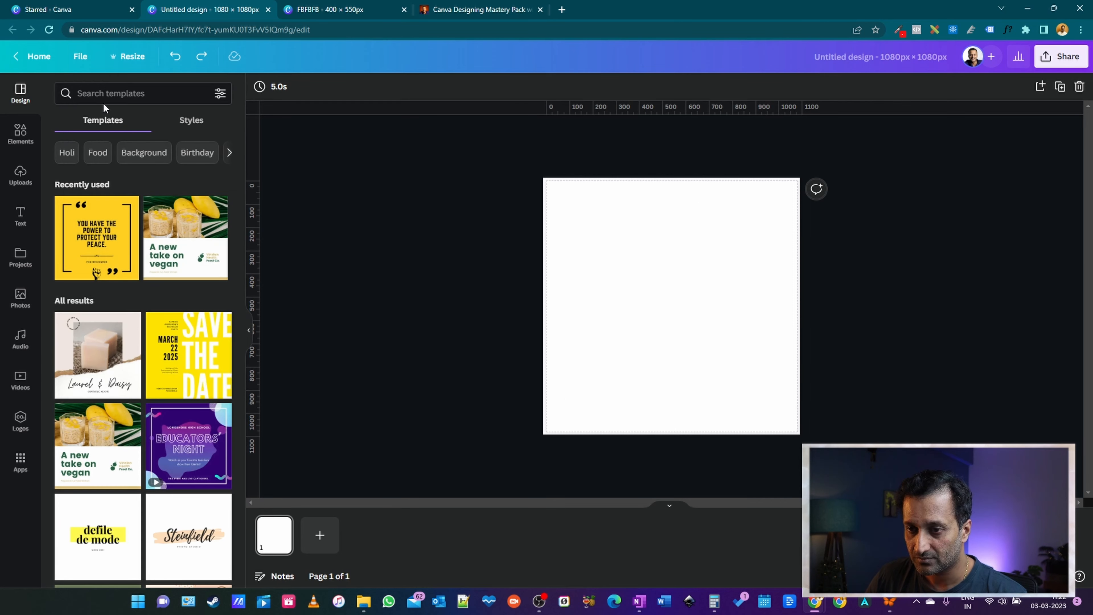
# Switch to the open FBFBFB design, view its version history, and close the history
pyautogui.click(70, 57)
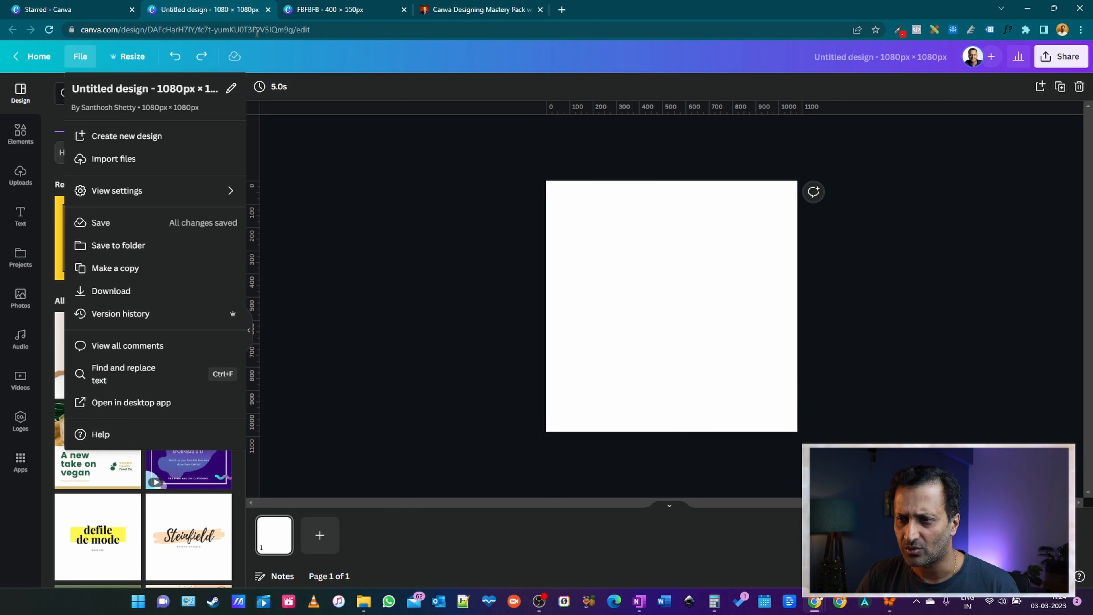
pyautogui.click(337, 10)
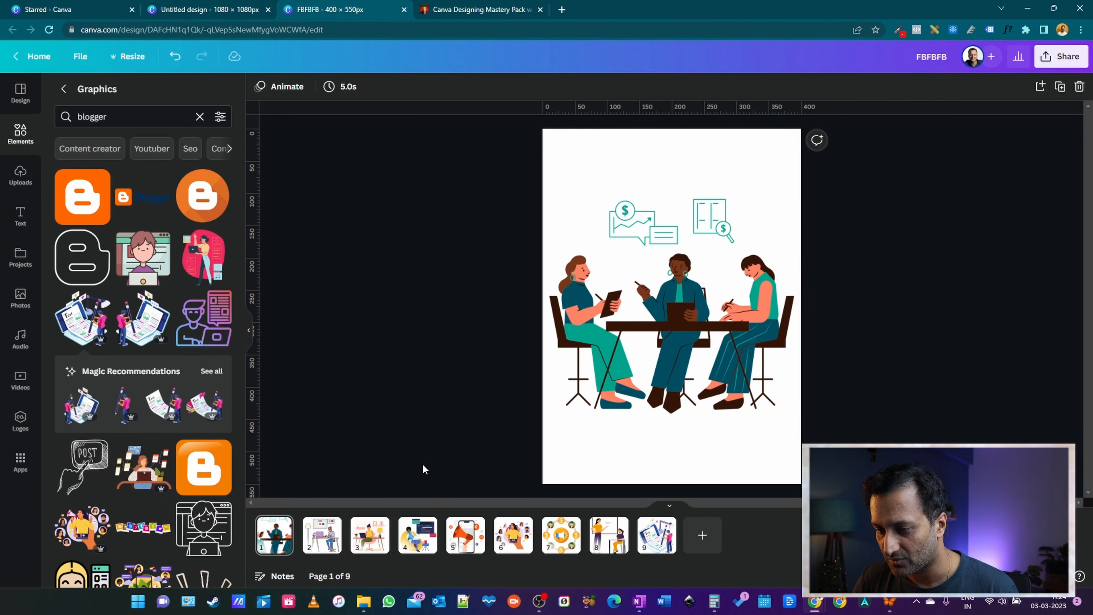
pyautogui.click(80, 56)
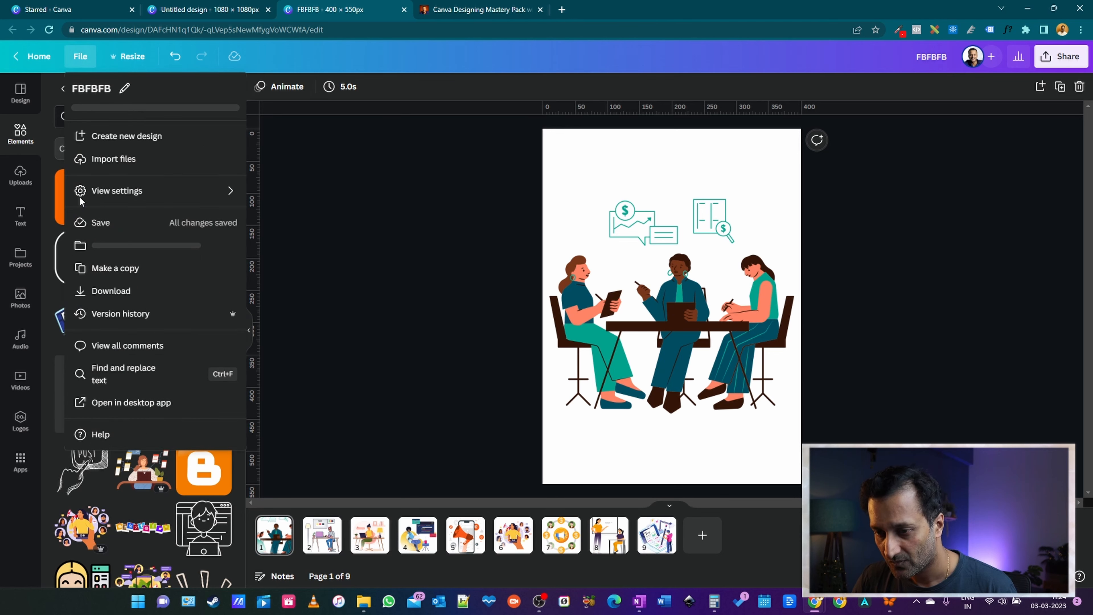
pyautogui.click(137, 318)
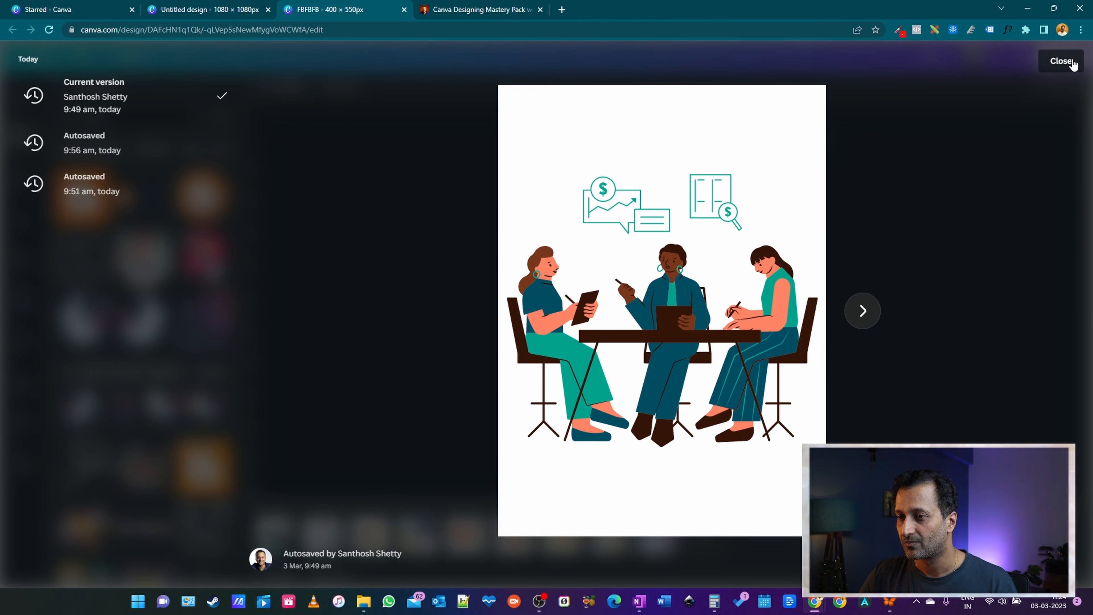
pyautogui.click(1061, 62)
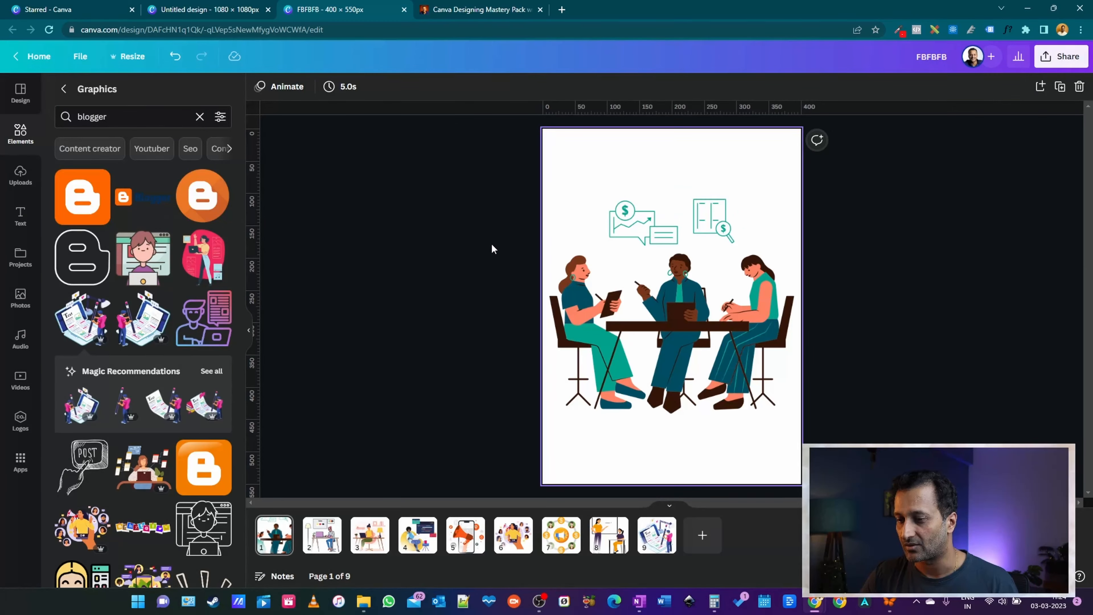
# Return to the untitled 1080 × 1080 px design and view its resize options
pyautogui.click(249, 15)
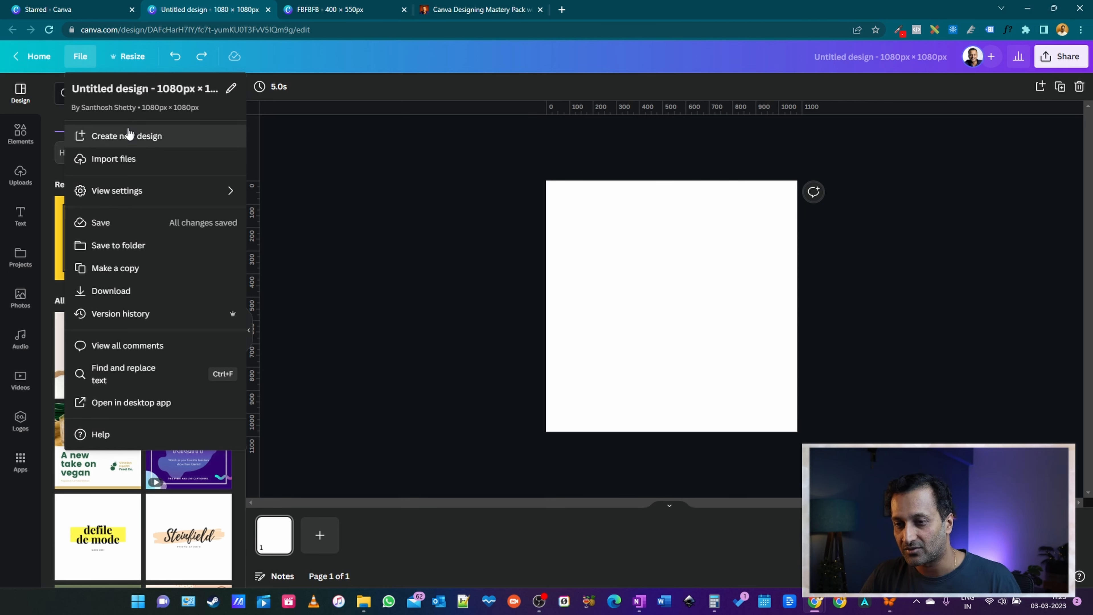
pyautogui.click(378, 261)
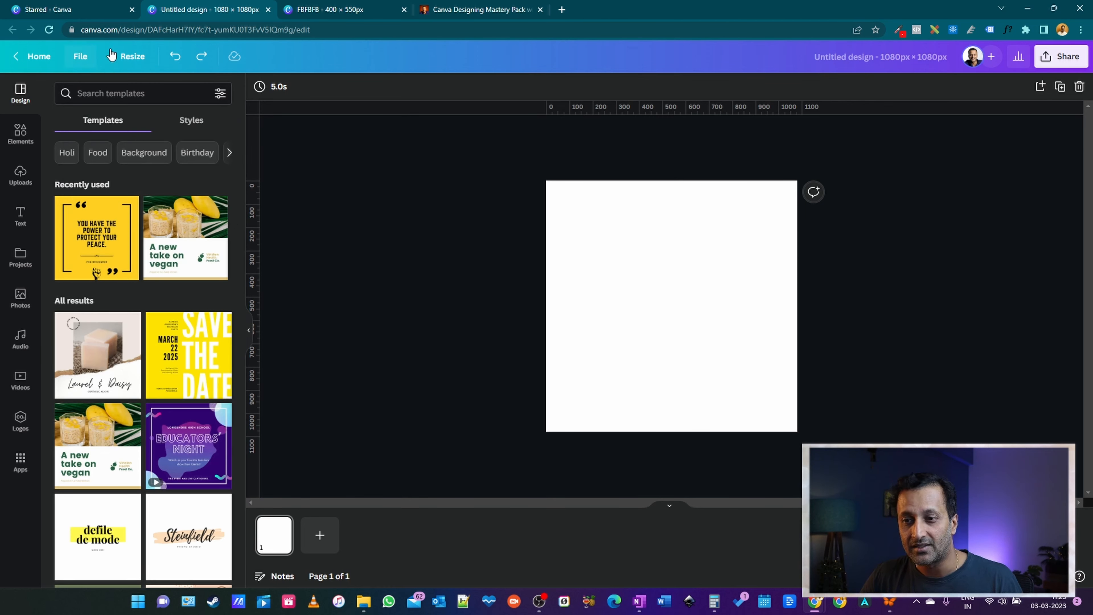
pyautogui.click(129, 56)
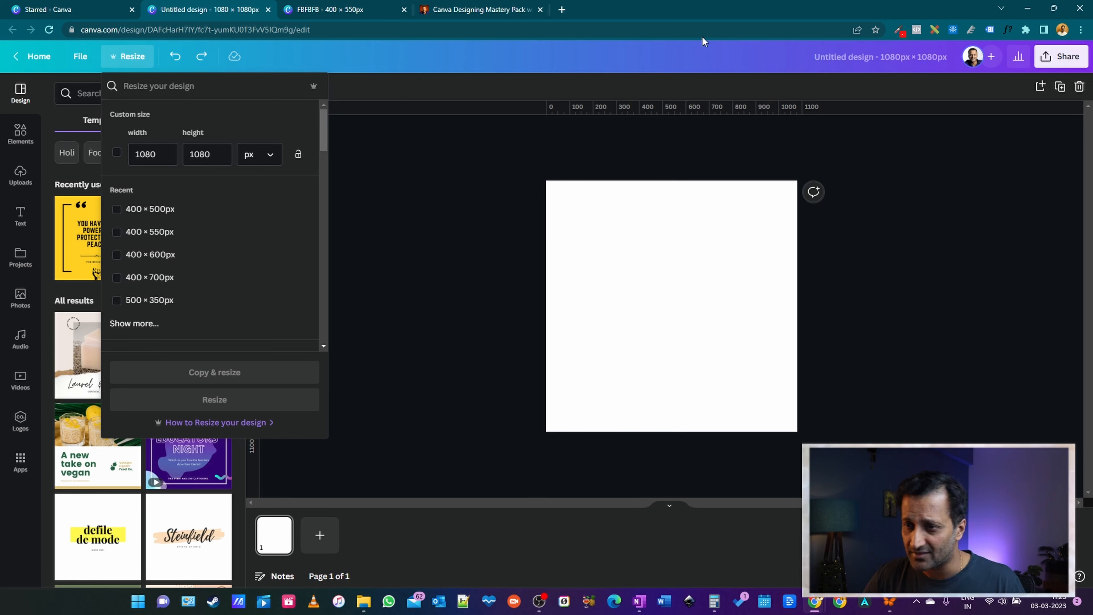
# Switch to the FBFBFB design, select the illustration on page 1, and view the design's resize options
pyautogui.click(364, 12)
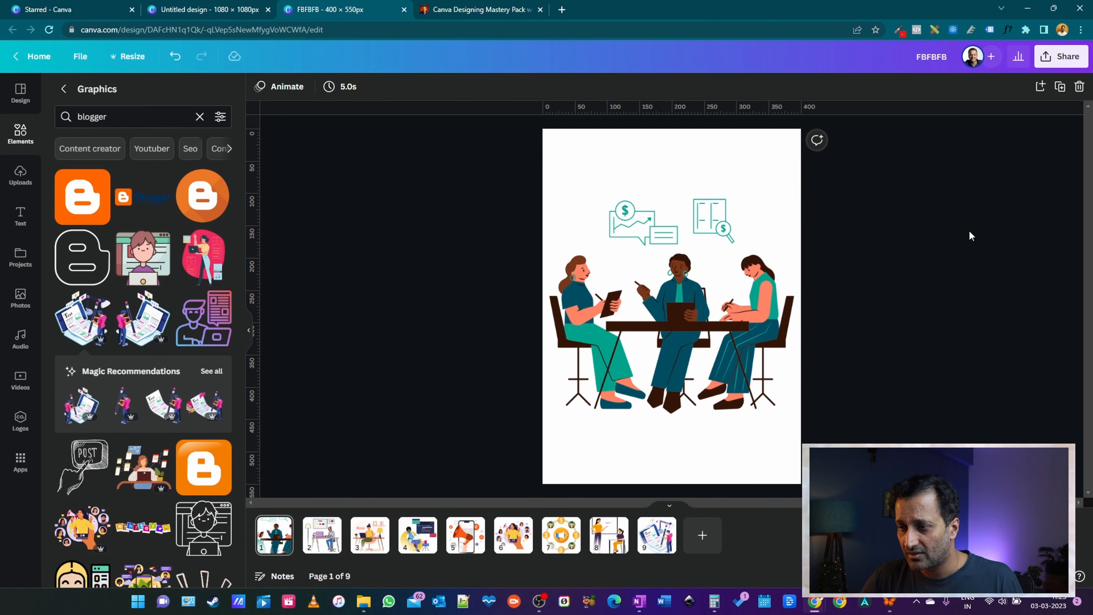
pyautogui.moveTo(446, 165); pyautogui.dragTo(842, 446)
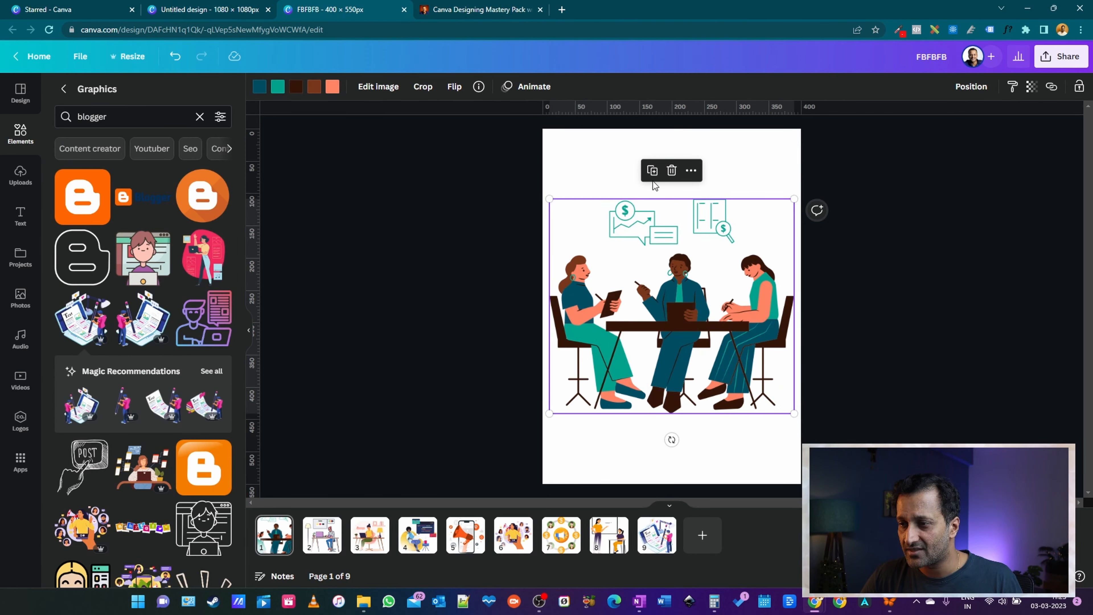
pyautogui.click(129, 56)
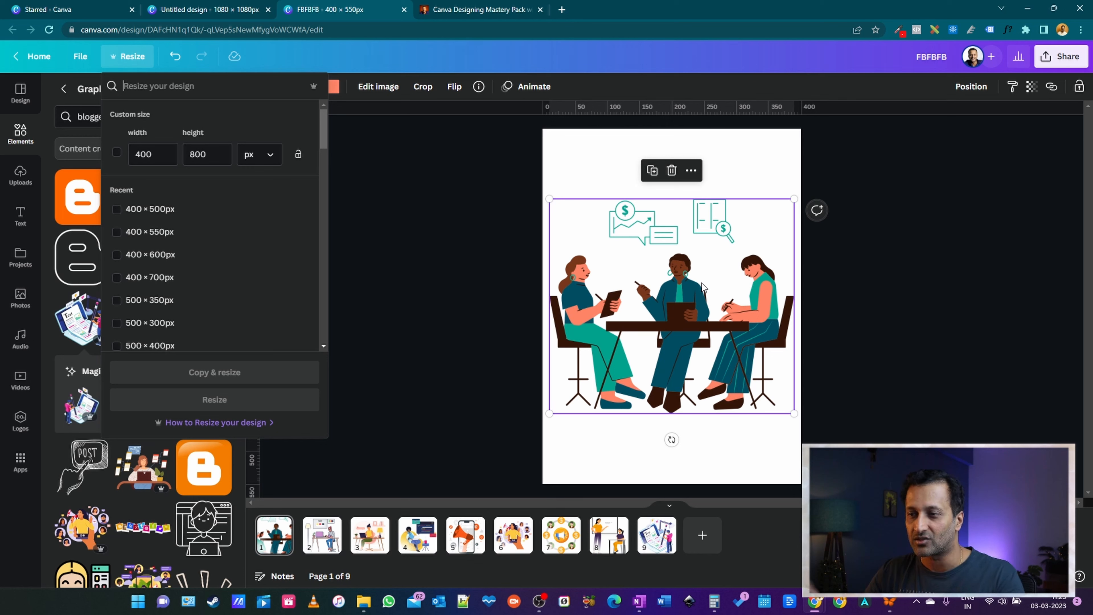
pyautogui.click(386, 200)
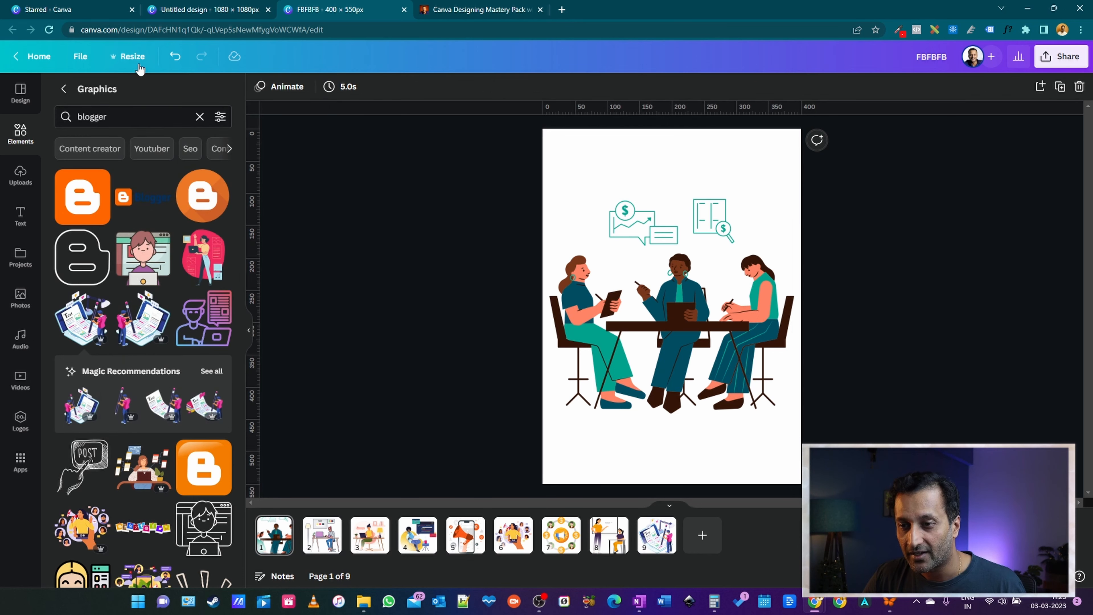
# Create a resized copy of the FBFBFB design with a custom size of 1080 × 1080 px
pyautogui.click(127, 56)
pyautogui.doubleClick(147, 154)
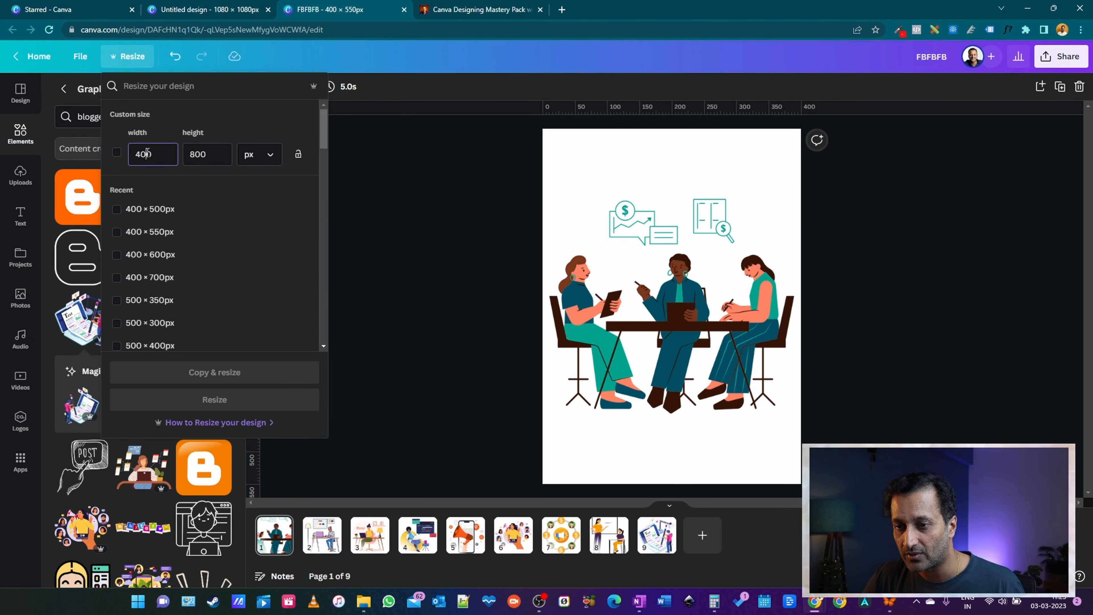
pyautogui.write('1080')
pyautogui.press('Tab')
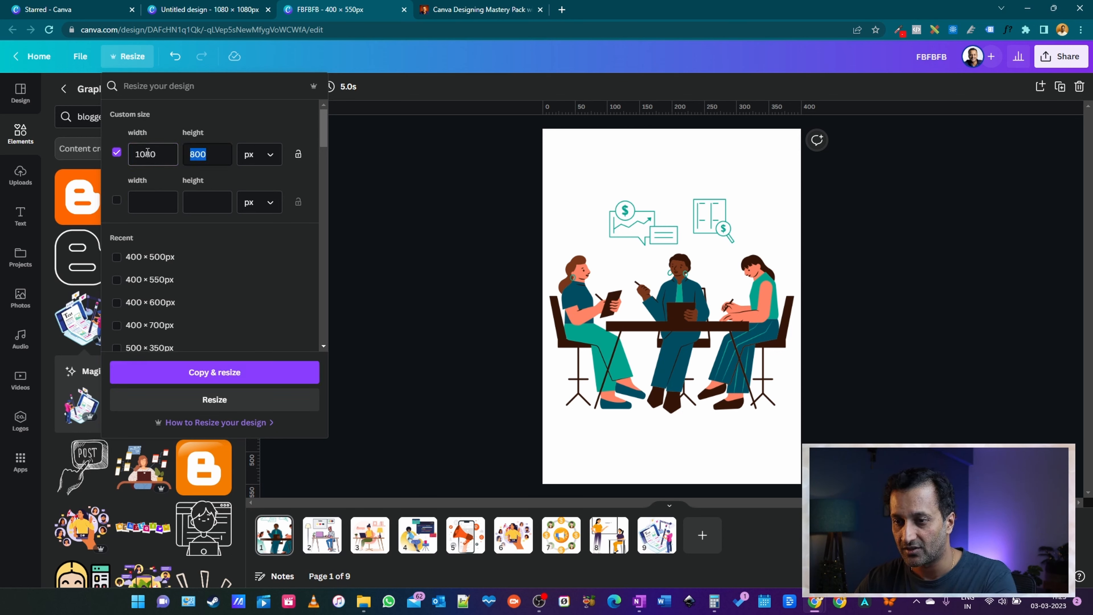
pyautogui.write('10980')
pyautogui.press('BackSpace')
pyautogui.press('BackSpace')
pyautogui.press('BackSpace')
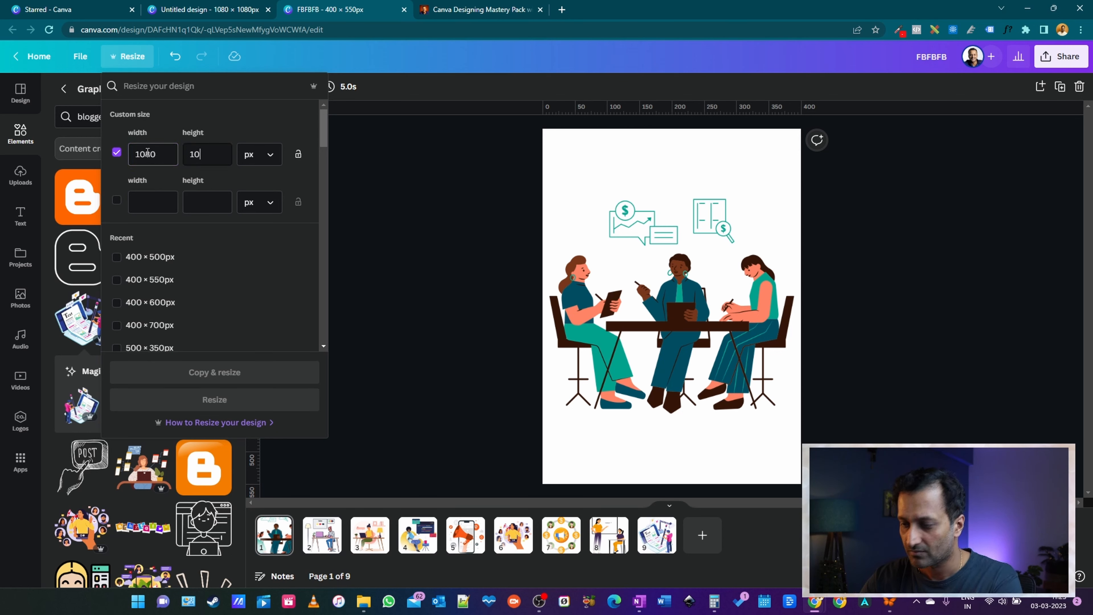
pyautogui.write('80')
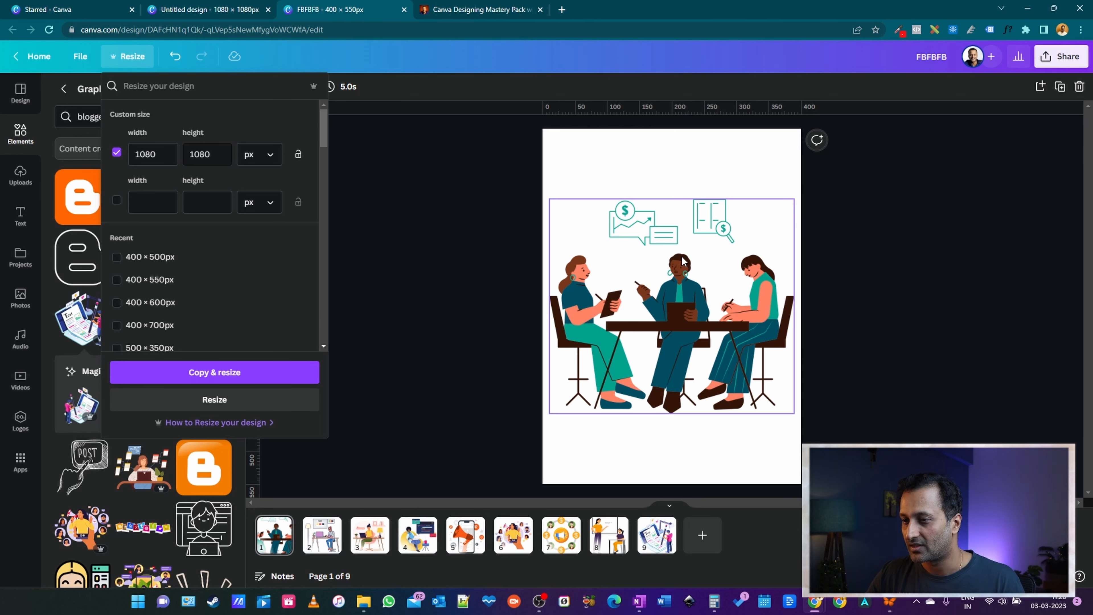
pyautogui.click(234, 377)
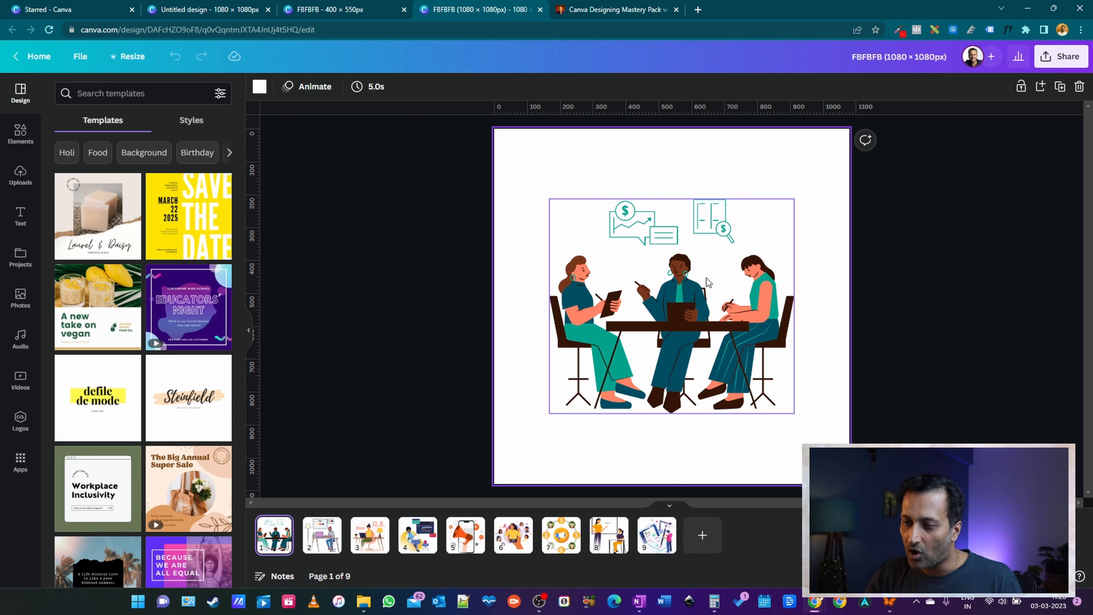
# Look through pages 1 to 4 of the resized copy to check how the illustrations fit
pyautogui.click(682, 330)
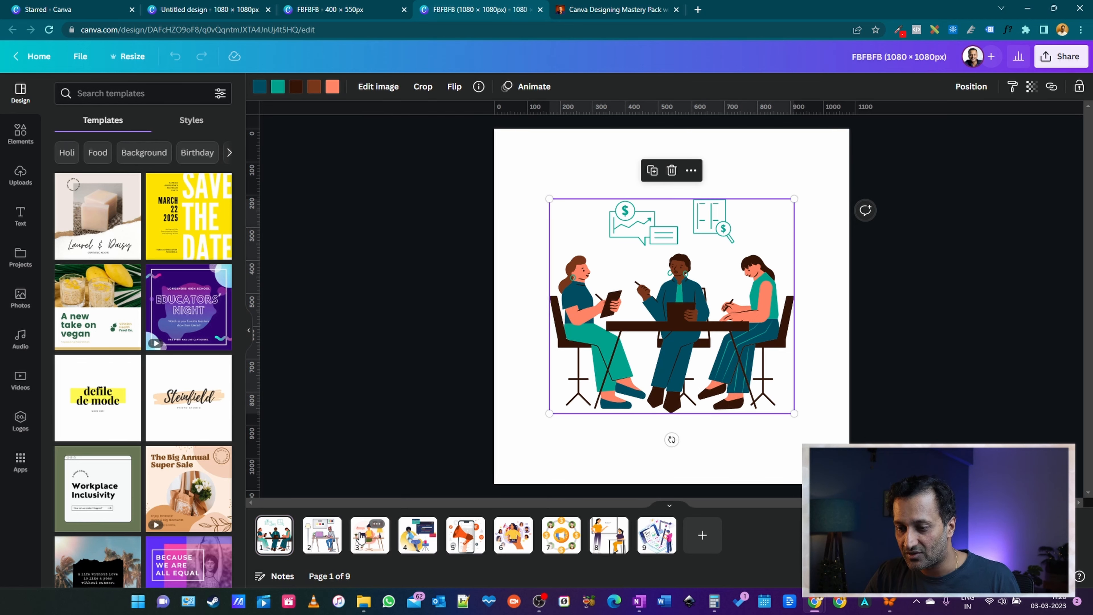
pyautogui.click(332, 543)
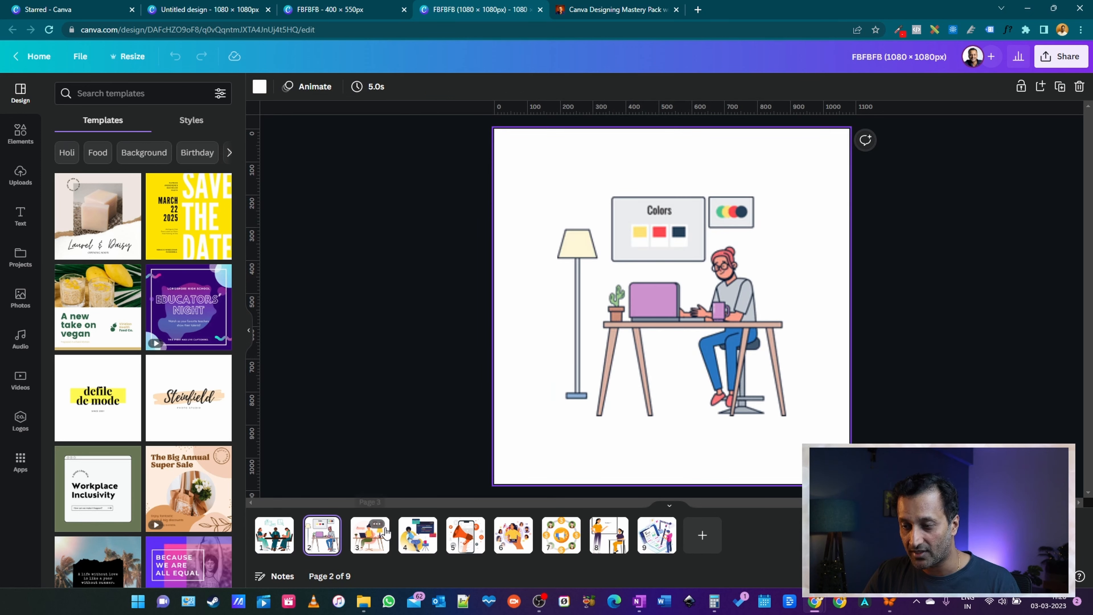
pyautogui.click(385, 532)
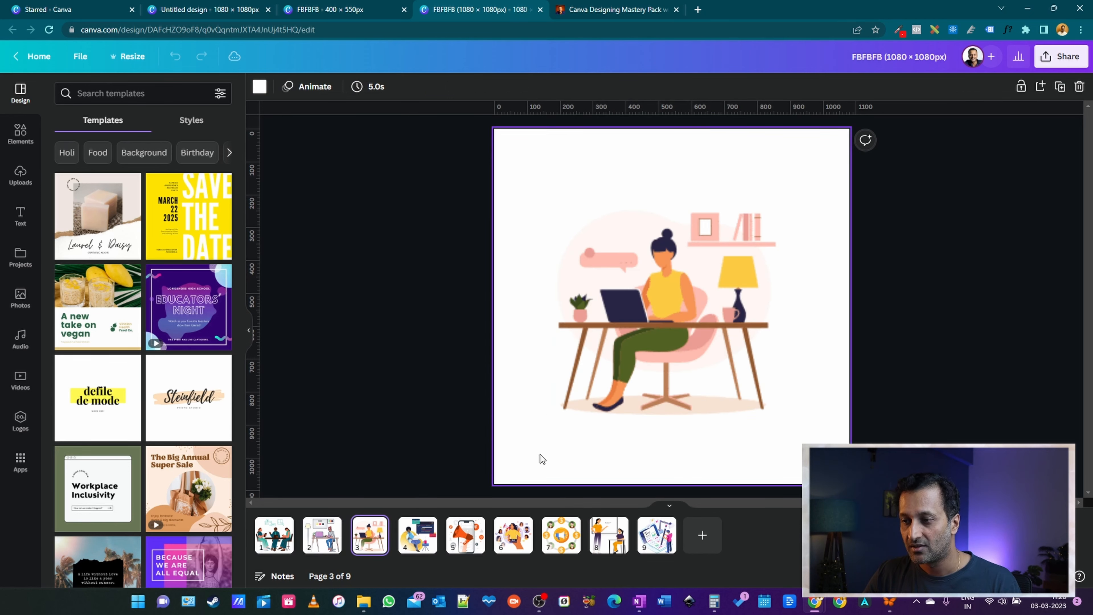
pyautogui.click(424, 544)
# Enlarge the illustration on page 4, keeping it centred about 66 px from the side edges and 119 px from the top and bottom
pyautogui.click(662, 305)
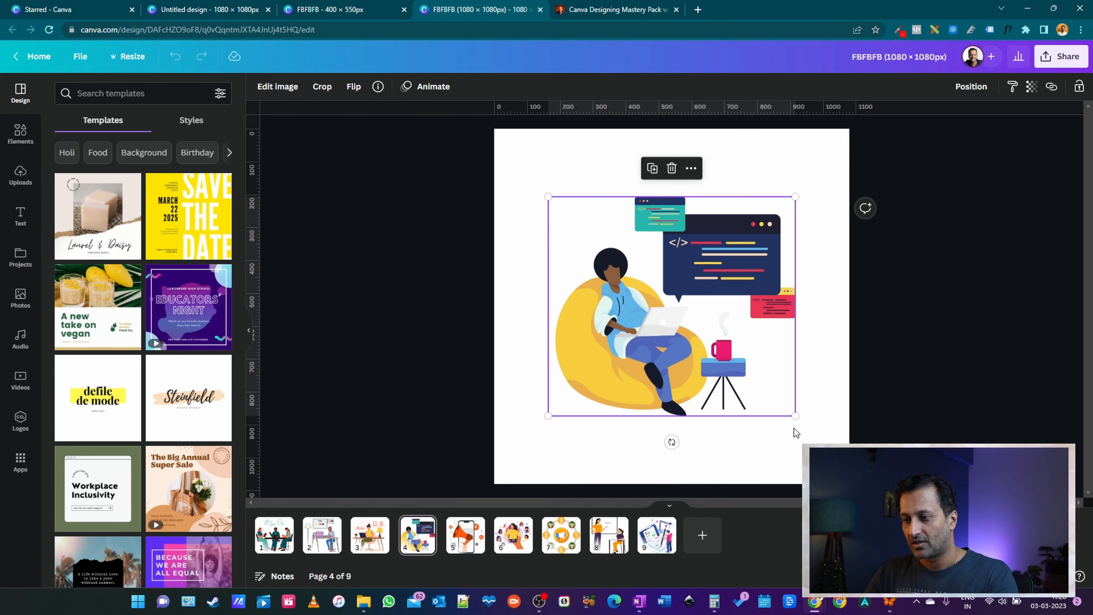
pyautogui.moveTo(795, 413); pyautogui.dragTo(830, 447)
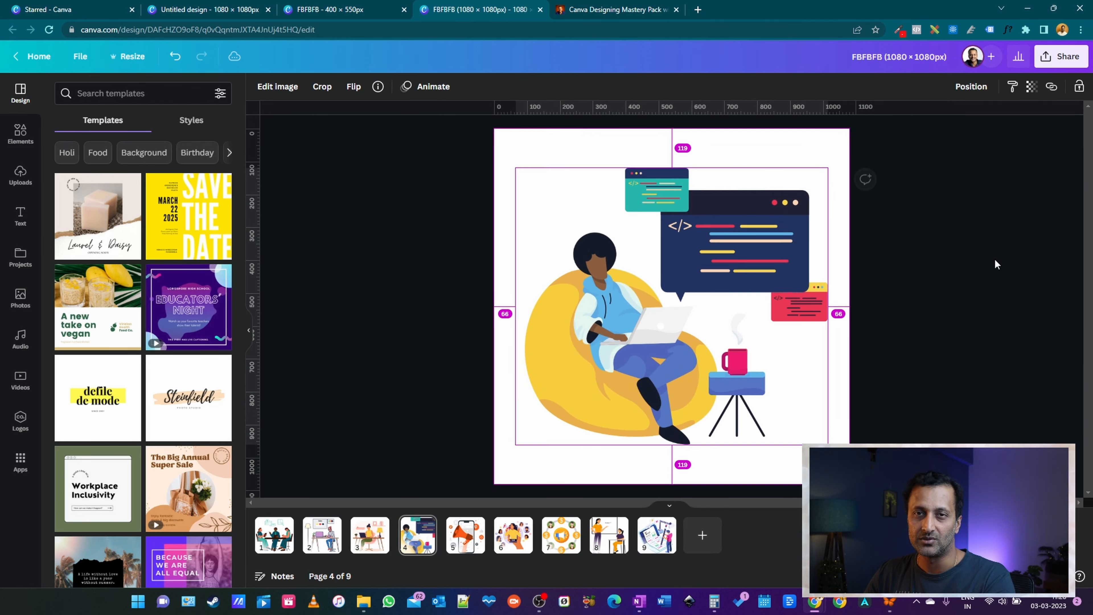
pyautogui.click(966, 297)
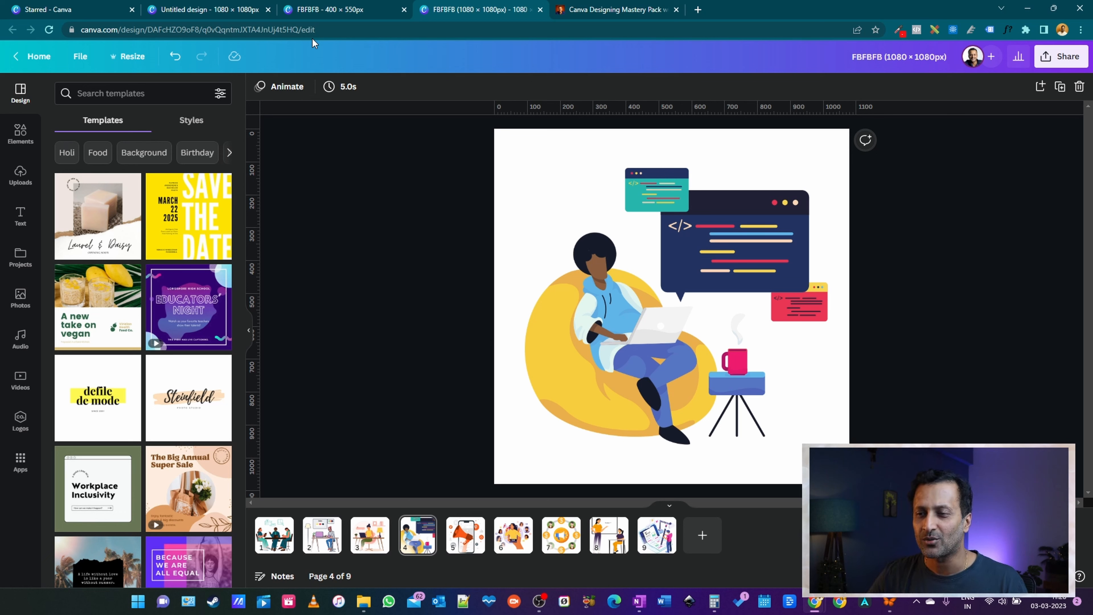
# View the resized copy's resize options, then close the copy and return to the untitled design
pyautogui.click(133, 58)
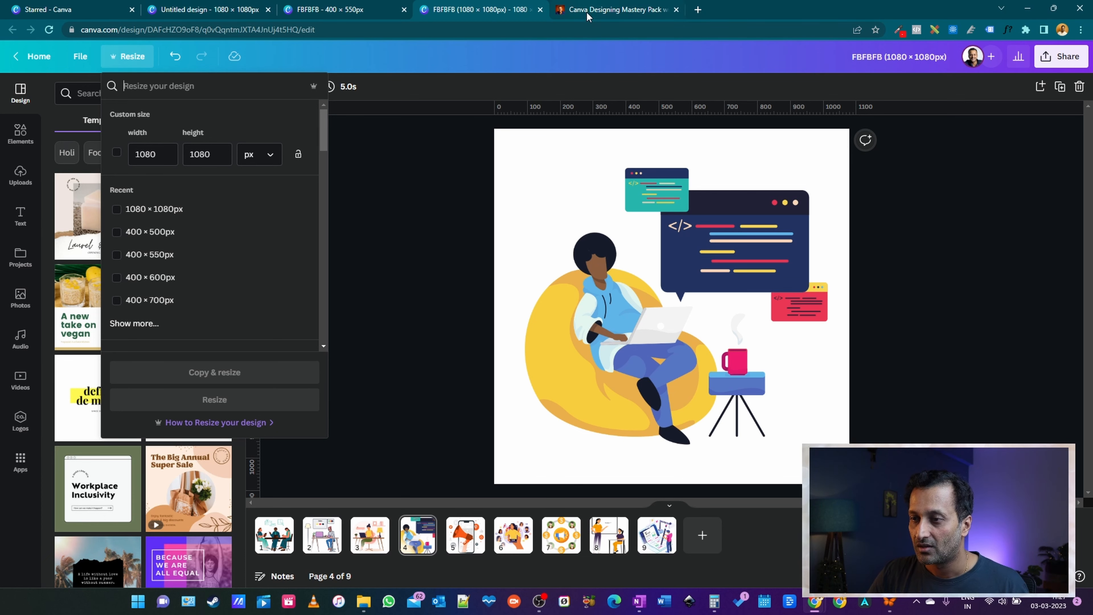
pyautogui.click(539, 9)
pyautogui.click(253, 16)
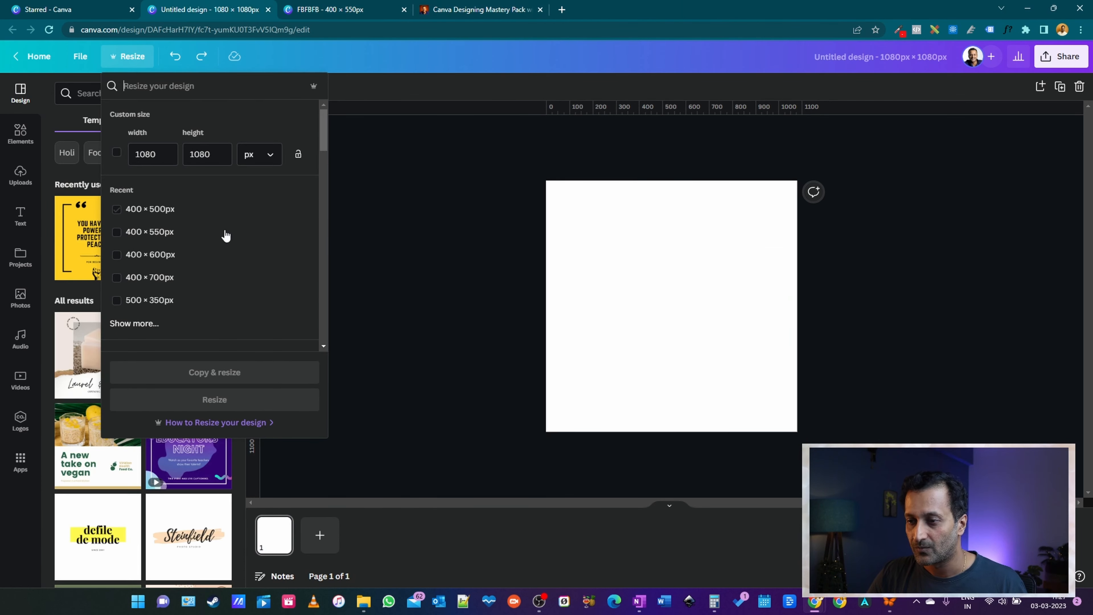
pyautogui.click(146, 61)
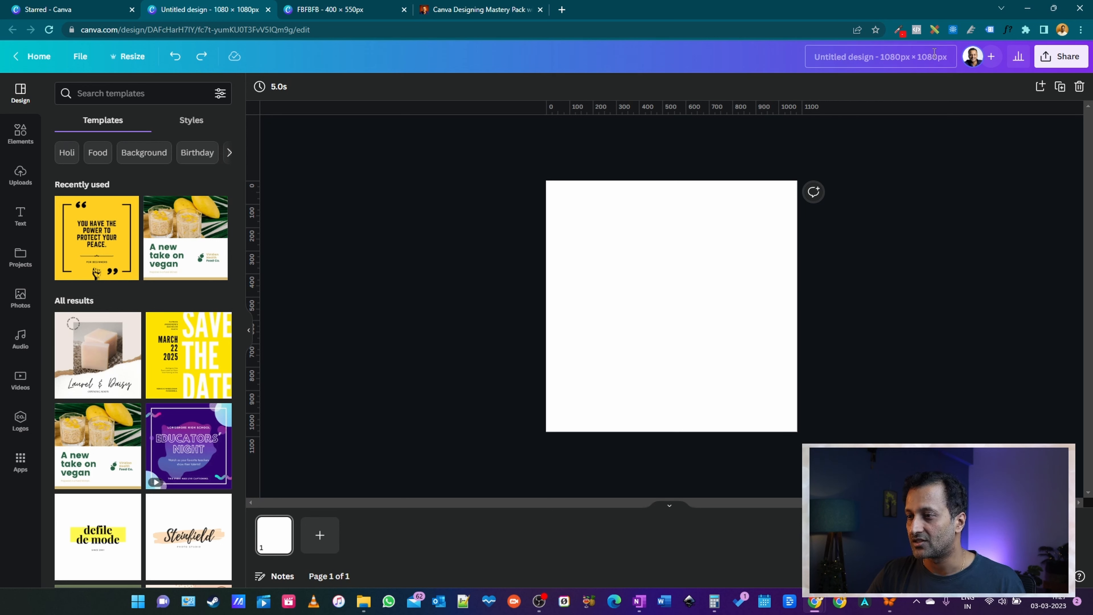
# Rename the untitled design as Instagram Post
pyautogui.click(945, 60)
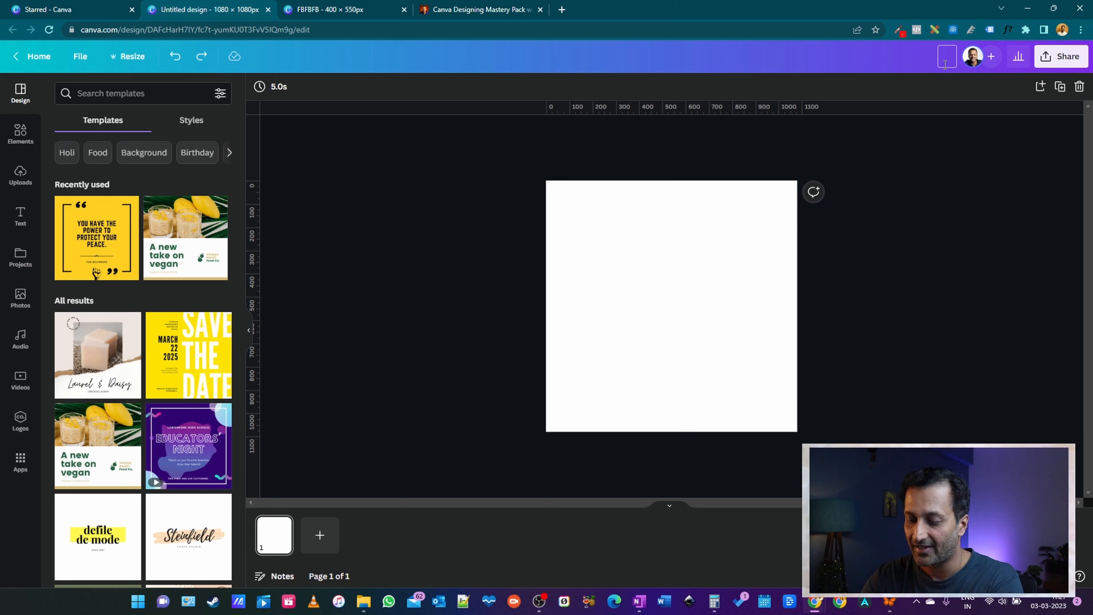
pyautogui.write('Instagram Pos')
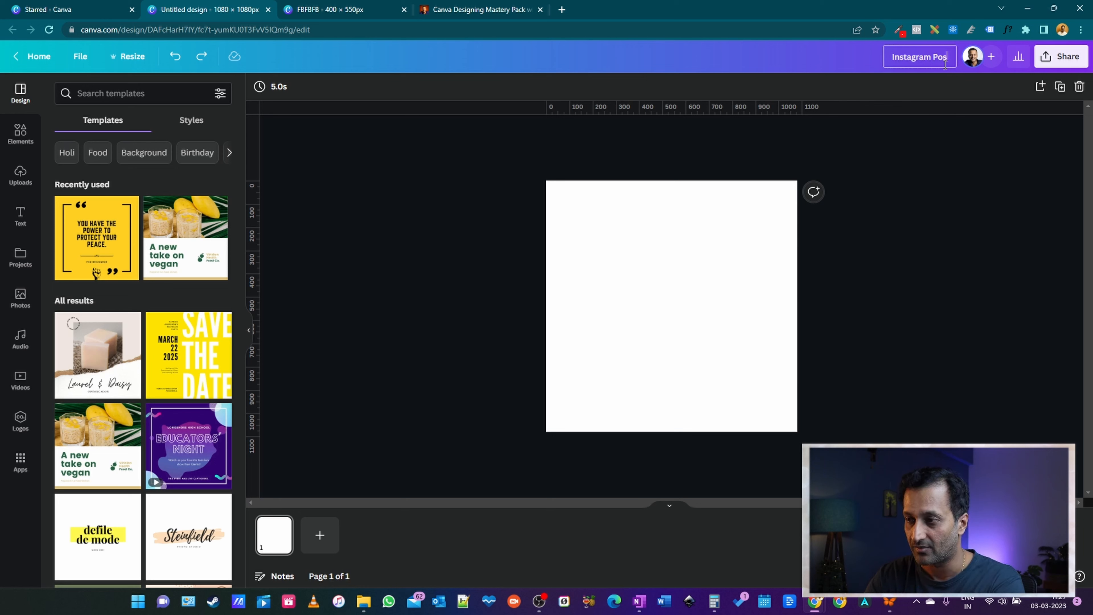
pyautogui.write('t')
pyautogui.press('Return')
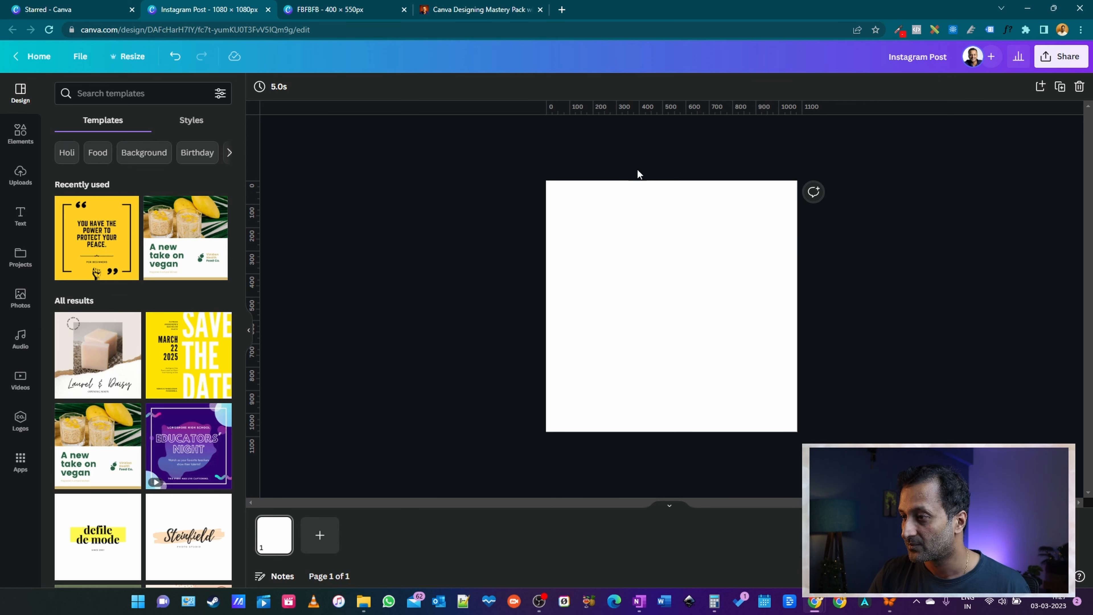
# Open the sharing options for the Instagram Post design
pyautogui.click(1061, 56)
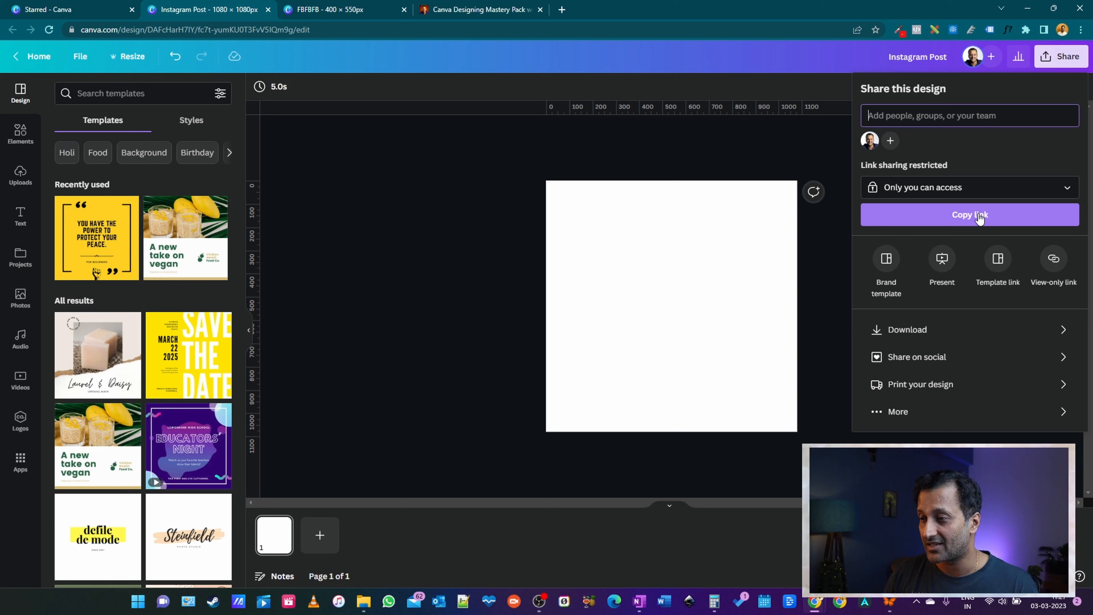
# Share the design with anyone who has the link, keeping edit permission, and copy the sharing link
pyautogui.click(989, 217)
pyautogui.click(1006, 185)
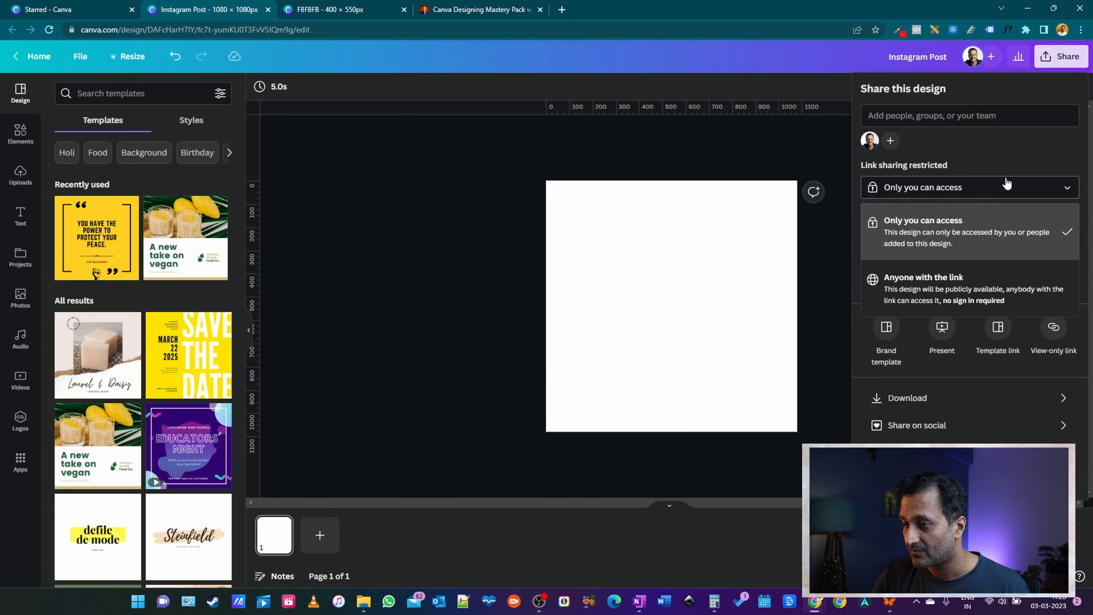
pyautogui.click(973, 284)
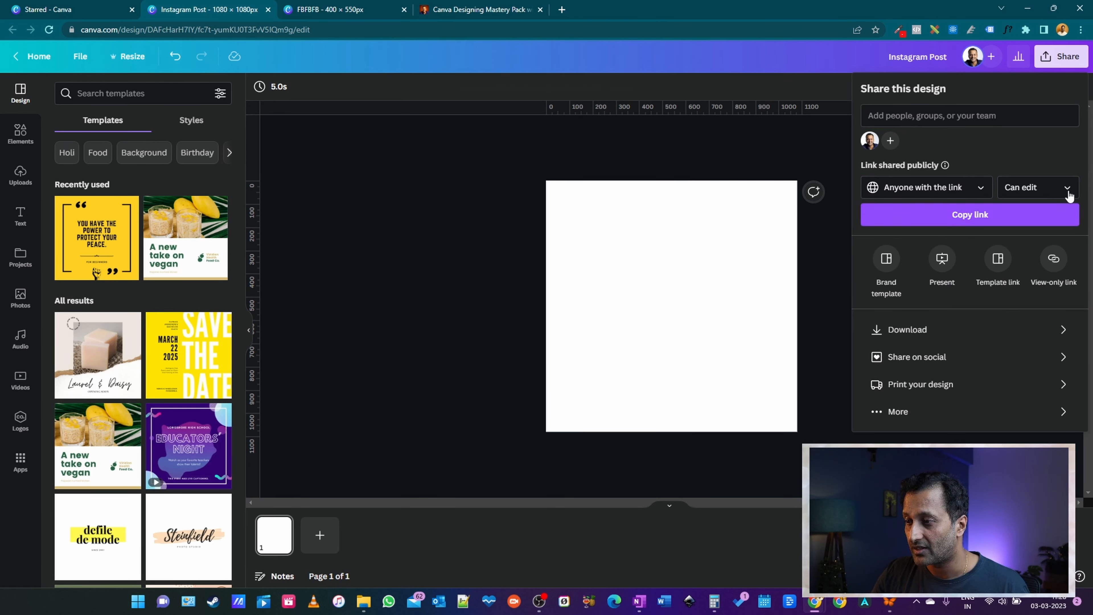
pyautogui.click(989, 215)
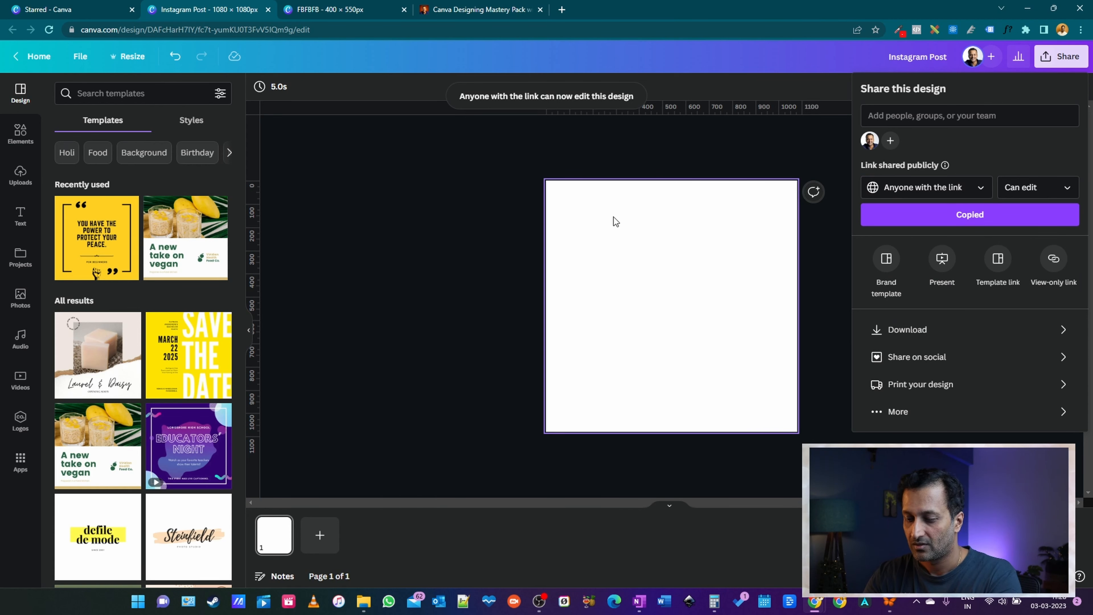
# Open the copied design link in a new incognito window, dismiss the guest welcome message, and close that window
pyautogui.hotkey('ctrl', 'shift', 'n')
pyautogui.hotkey('ctrl', 'v')
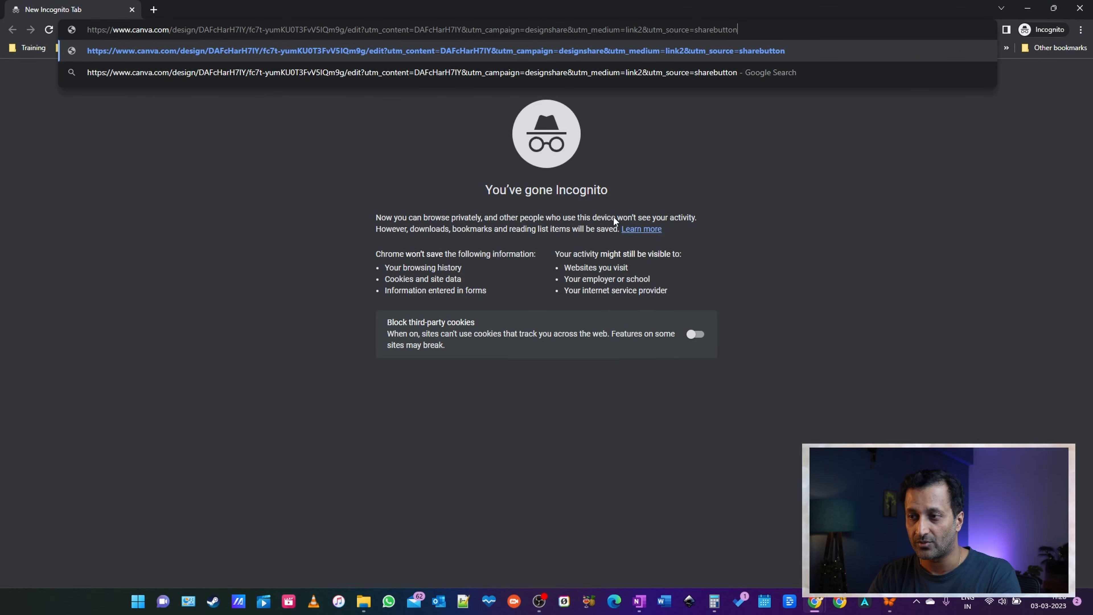
pyautogui.press('Return')
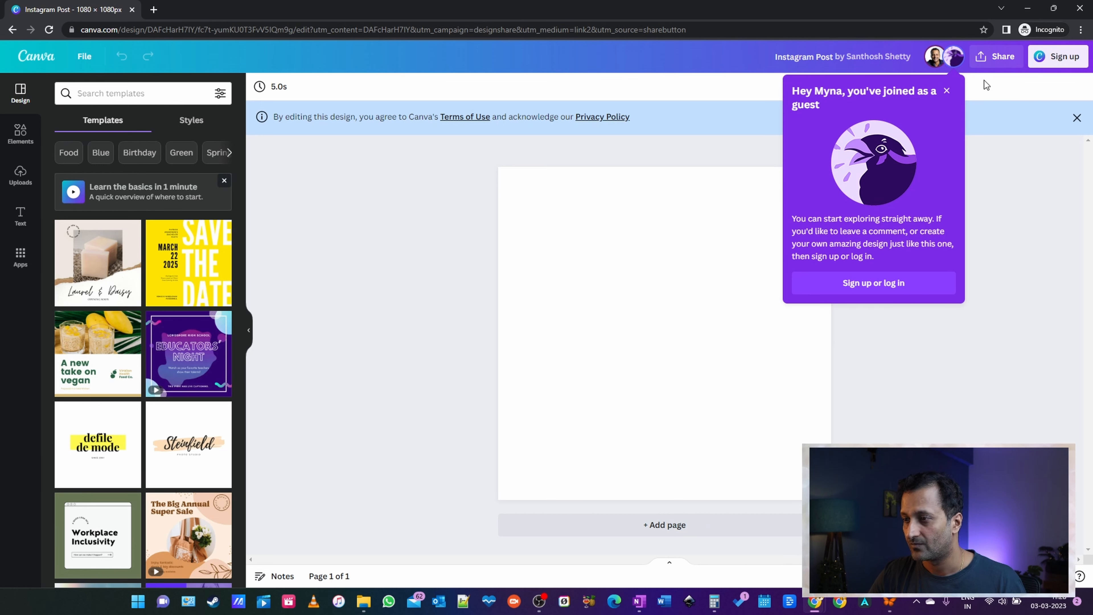
pyautogui.click(946, 91)
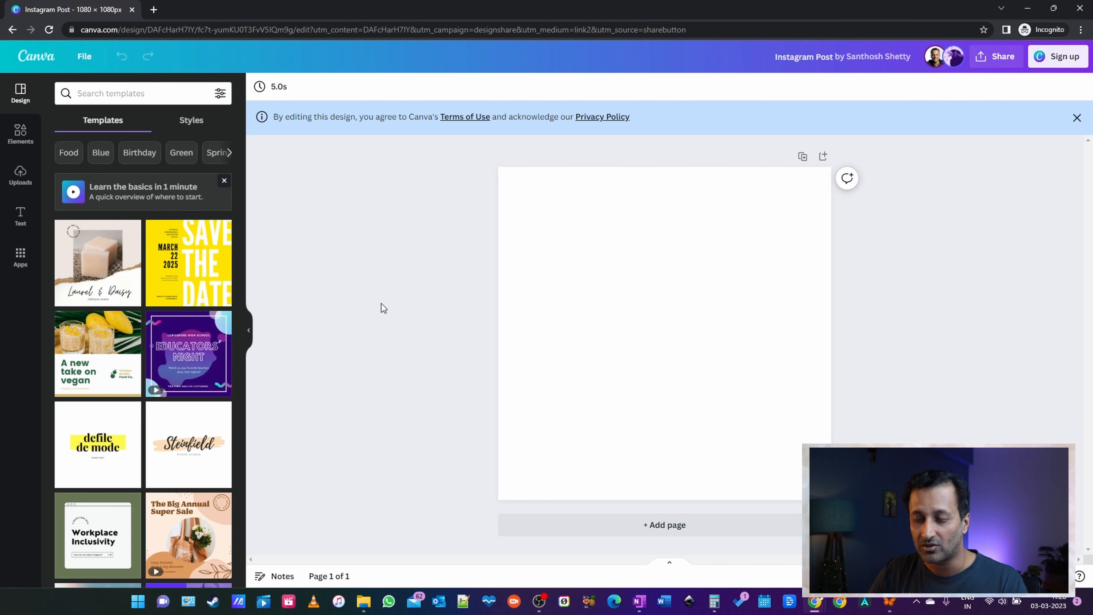
pyautogui.click(1081, 10)
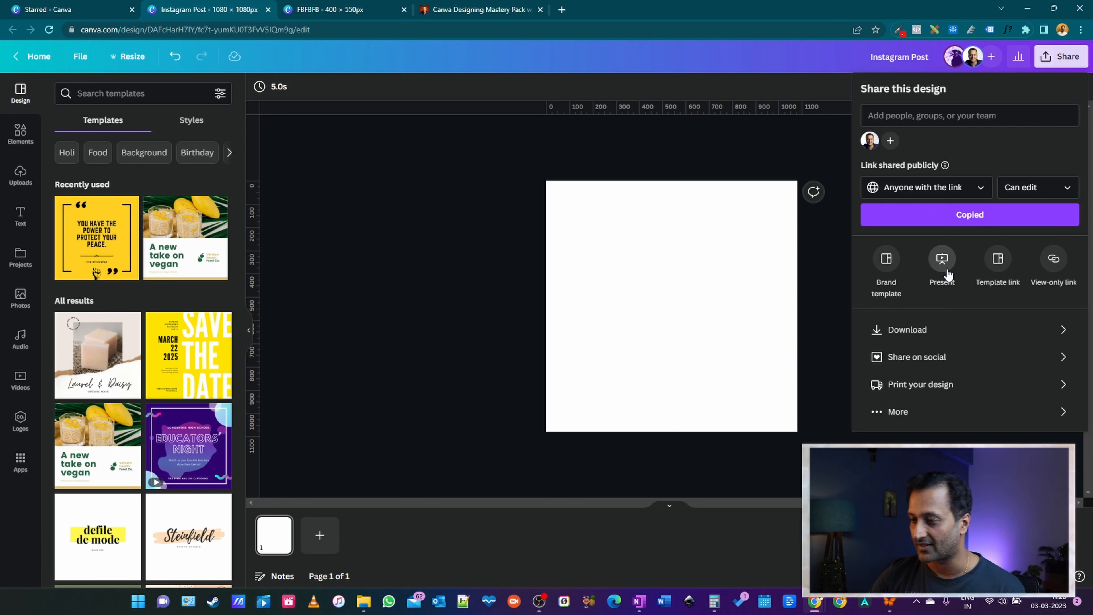
# Review the design's download settings and the available social media publishing options
pyautogui.click(967, 338)
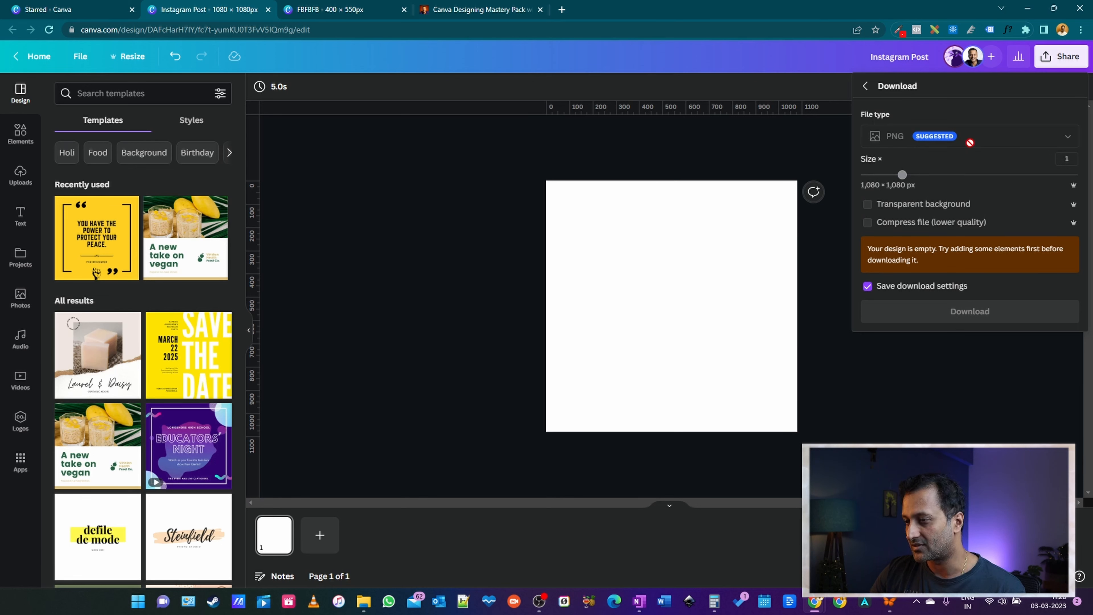
pyautogui.click(666, 275)
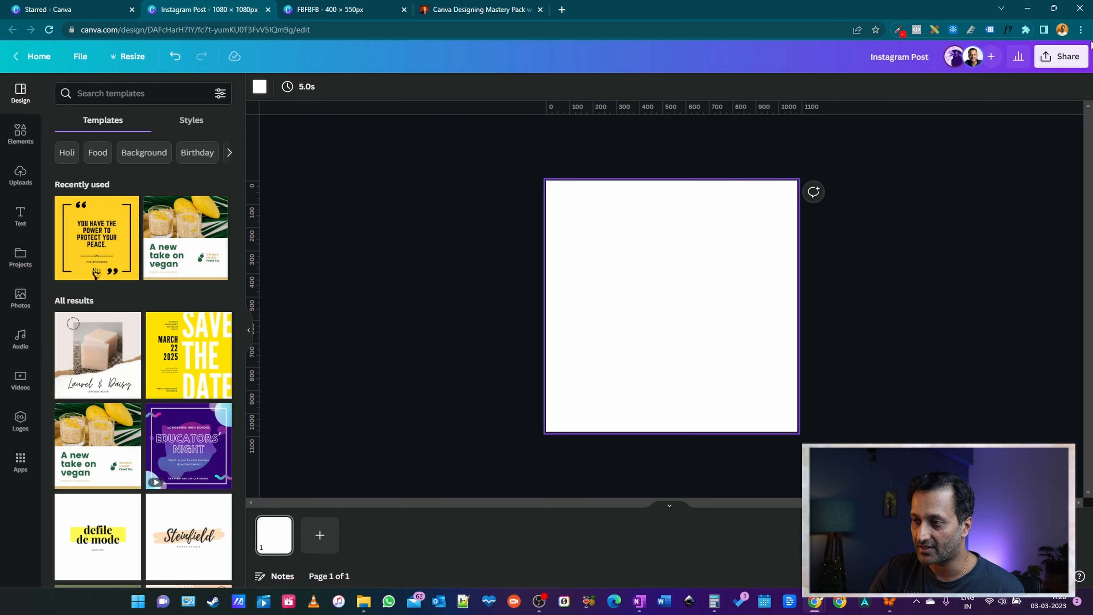
pyautogui.click(1061, 56)
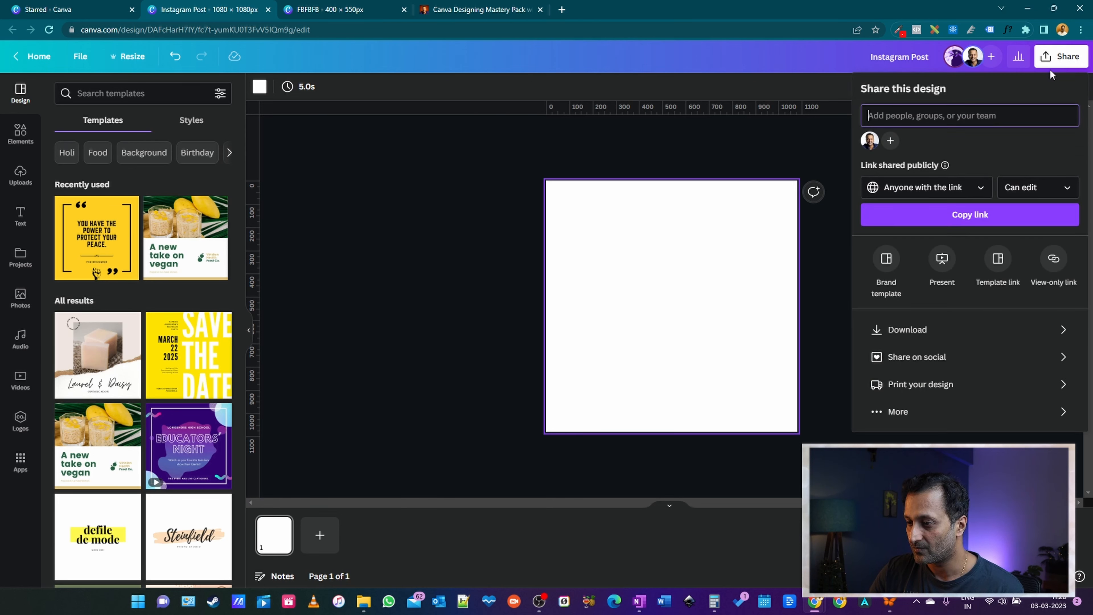
pyautogui.click(950, 363)
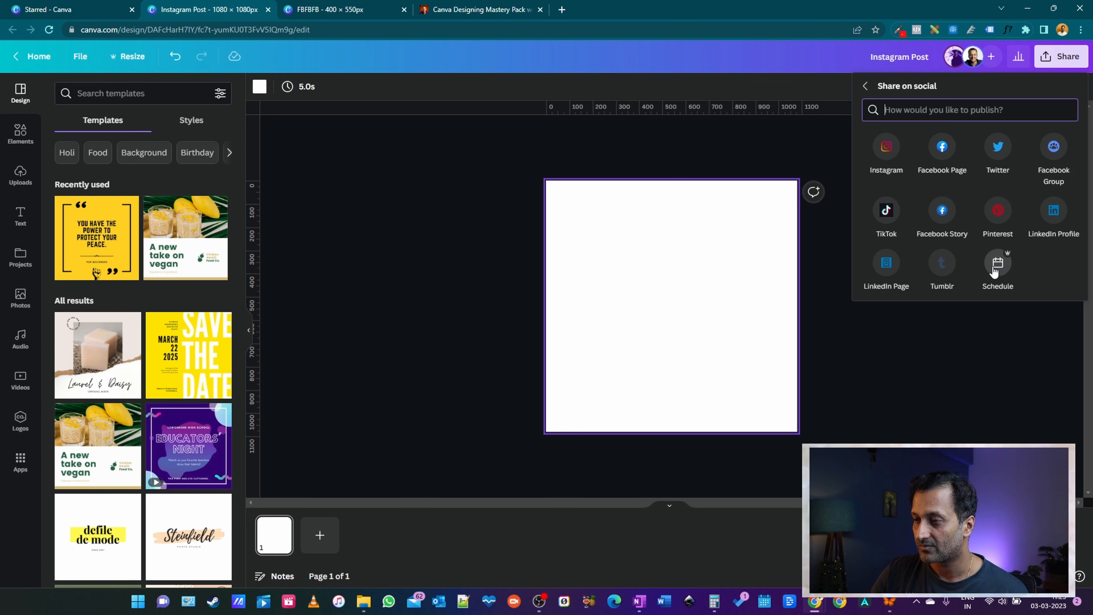
pyautogui.click(866, 87)
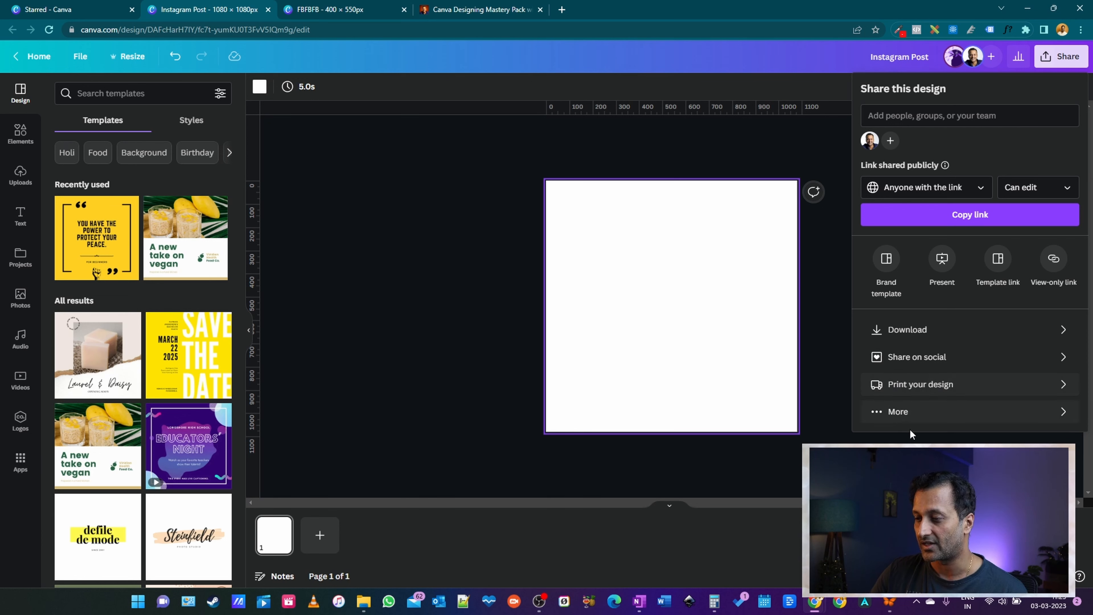
# Examine the full list of sharing and publishing options, including social, save, messaging, design and third-party services, then leave the sharing options
pyautogui.click(921, 412)
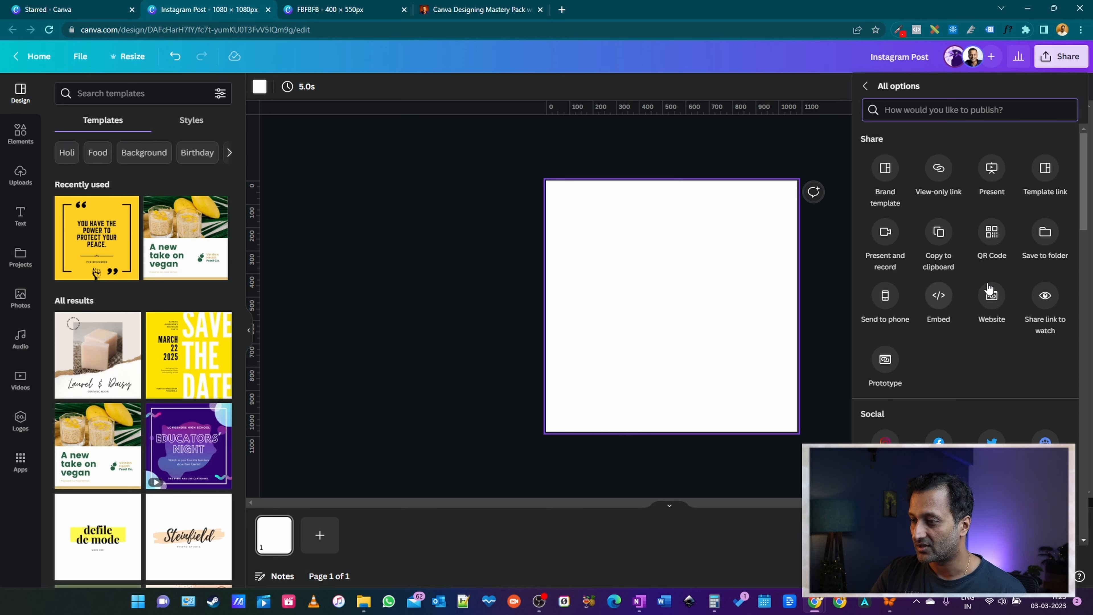
pyautogui.scroll(-6, 993, 288)
pyautogui.scroll(-3, 1017, 276)
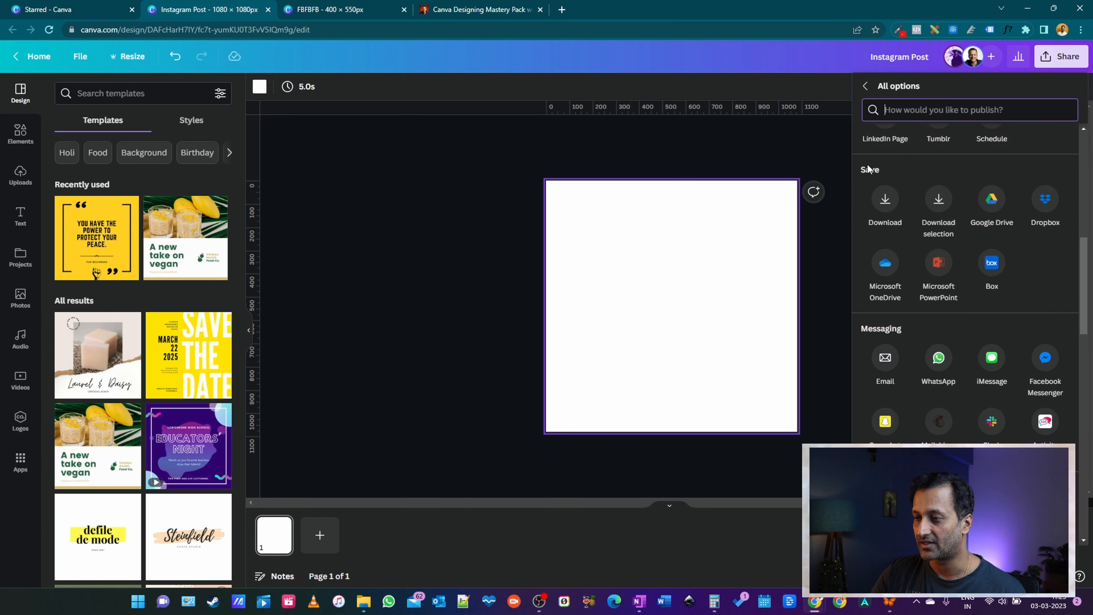
pyautogui.scroll(-4, 1019, 260)
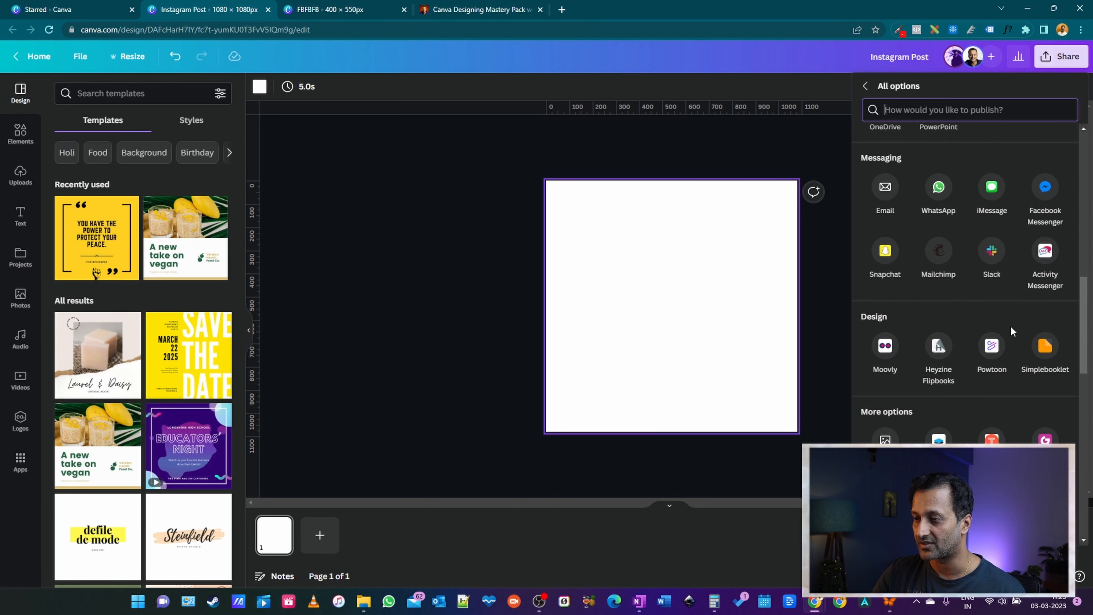
pyautogui.scroll(-3, 915, 306)
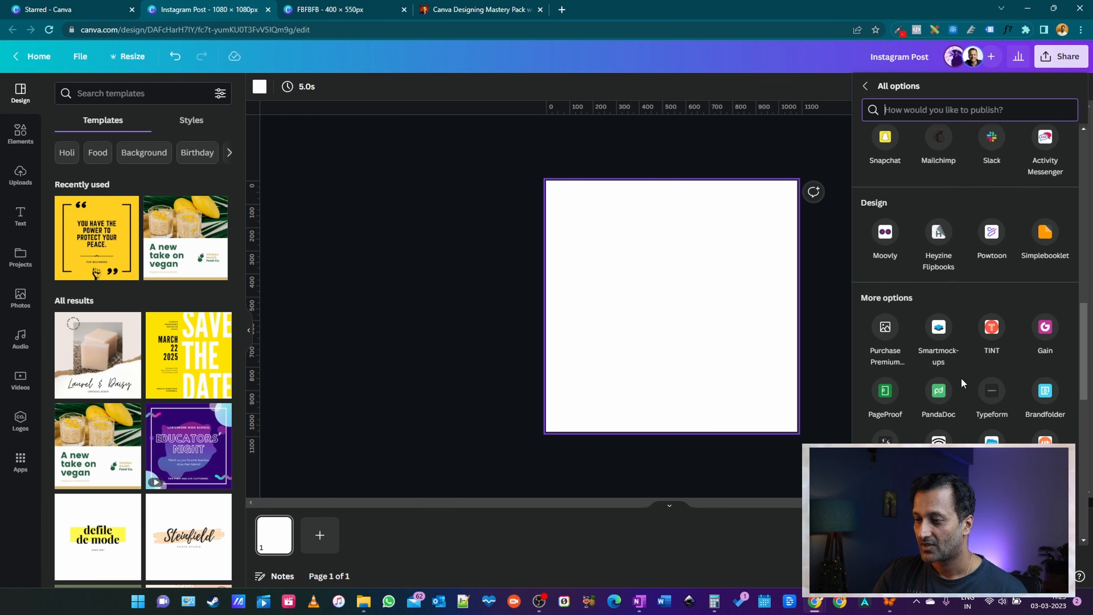
pyautogui.scroll(-10, 960, 378)
pyautogui.scroll(-3, 937, 373)
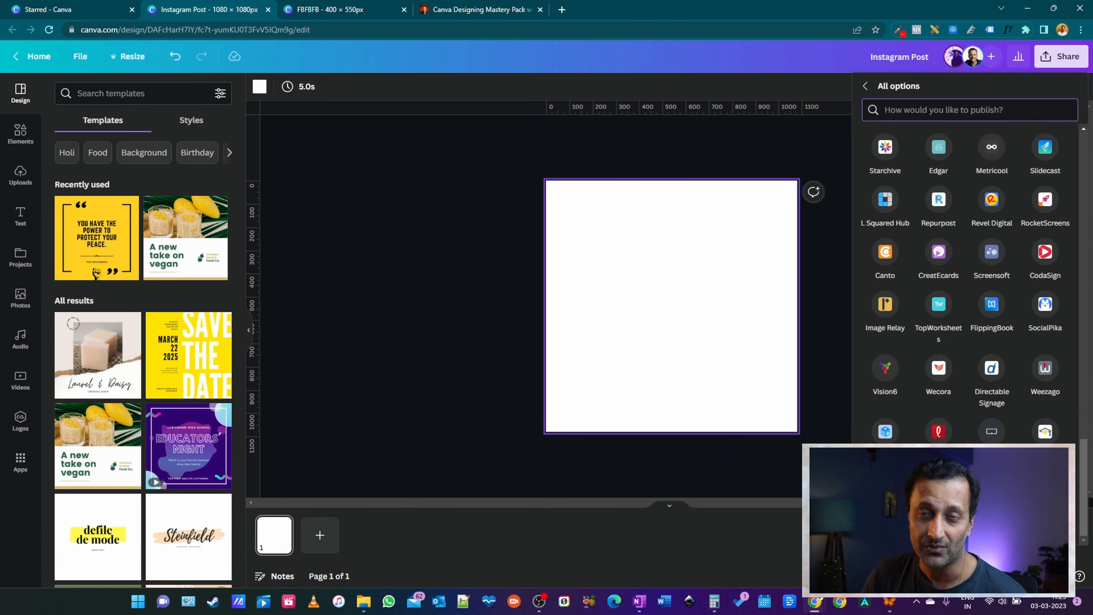
pyautogui.scroll(3, 1011, 396)
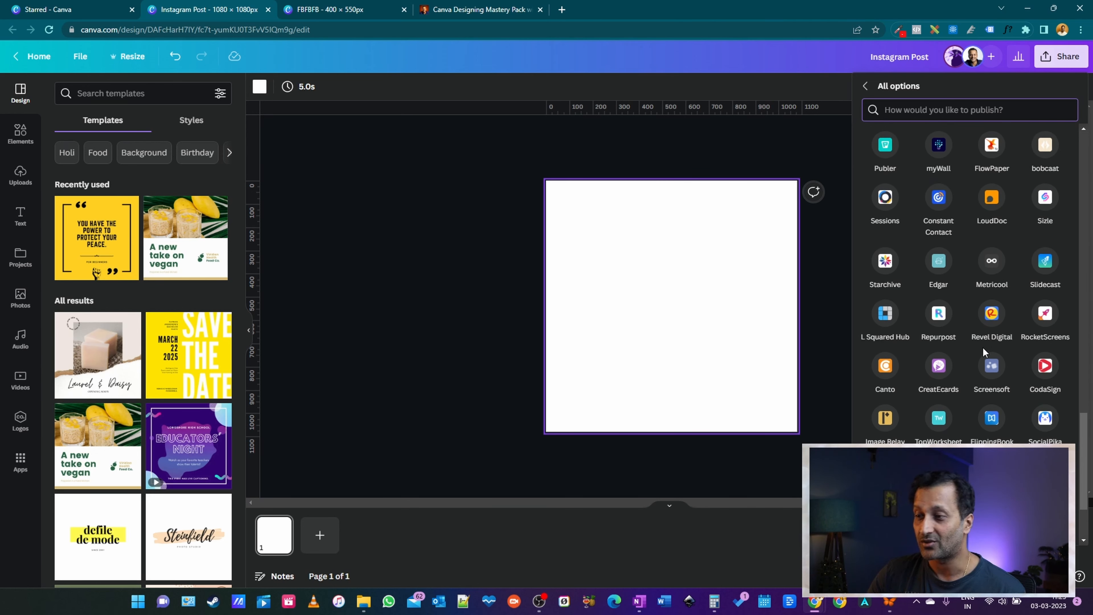
pyautogui.scroll(3, 983, 351)
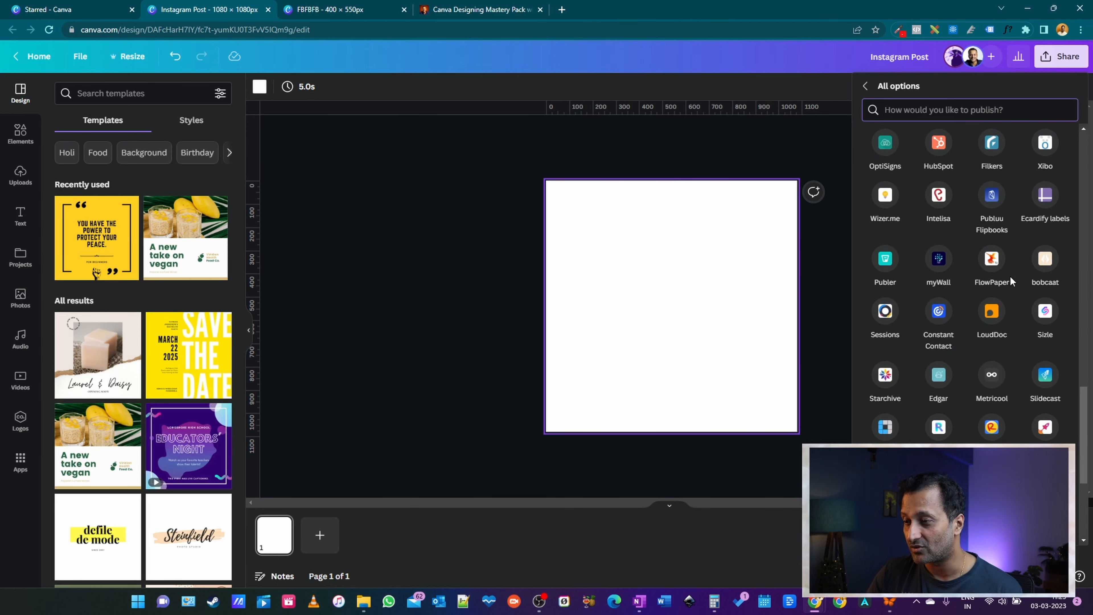
pyautogui.scroll(3, 986, 193)
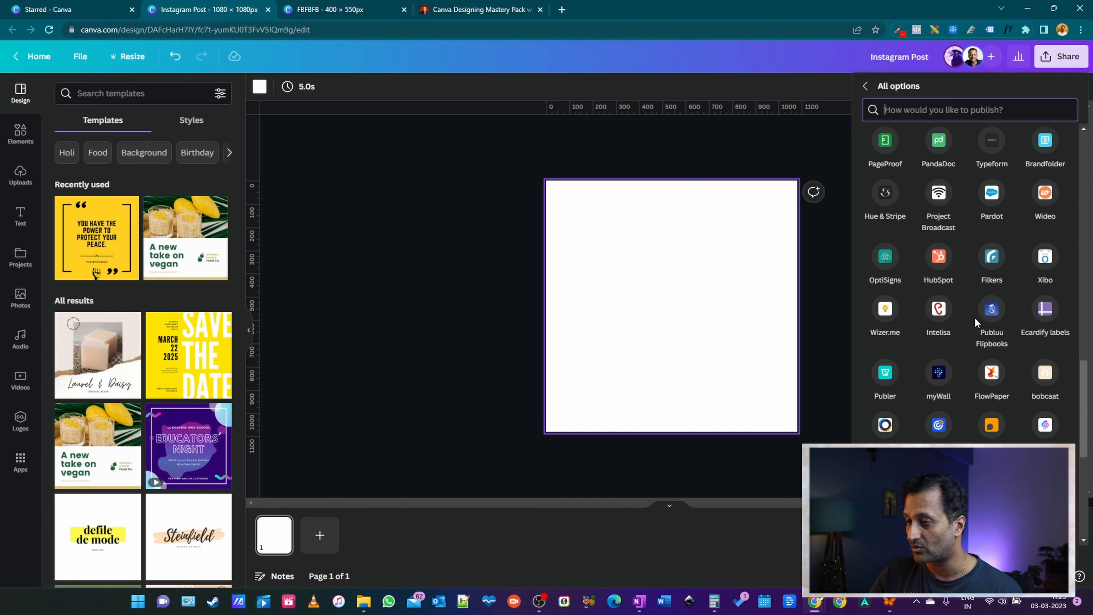
pyautogui.scroll(3, 916, 252)
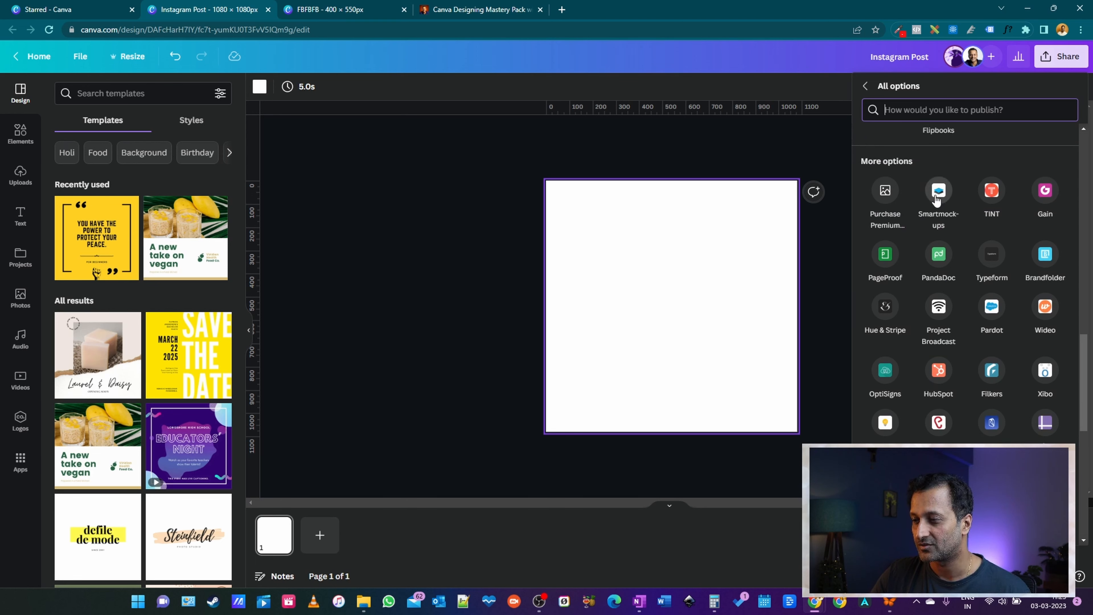
pyautogui.scroll(-4, 933, 439)
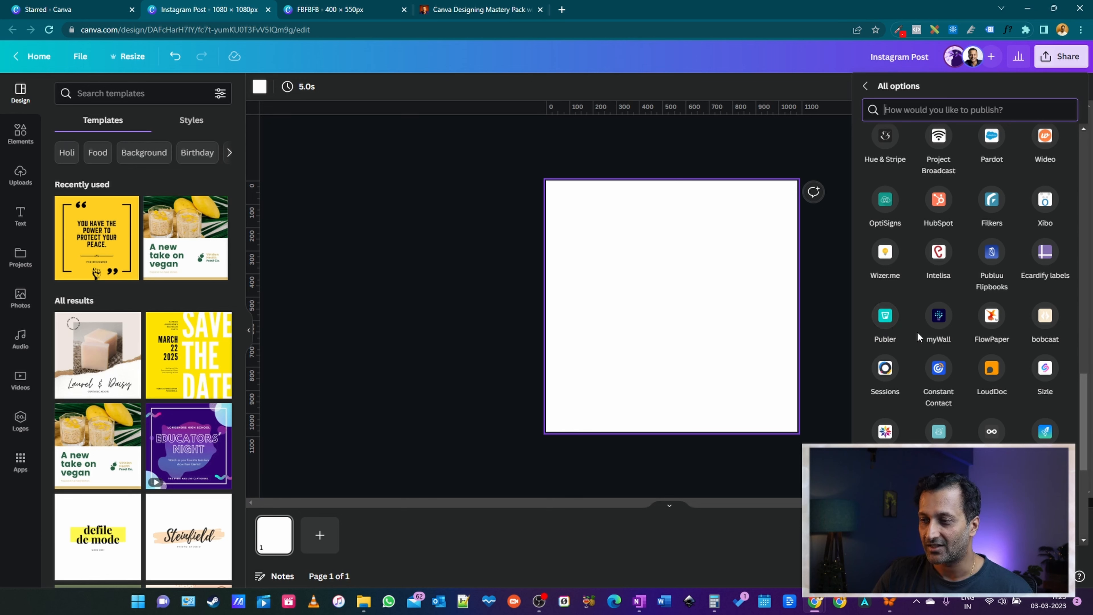
pyautogui.scroll(10, 915, 341)
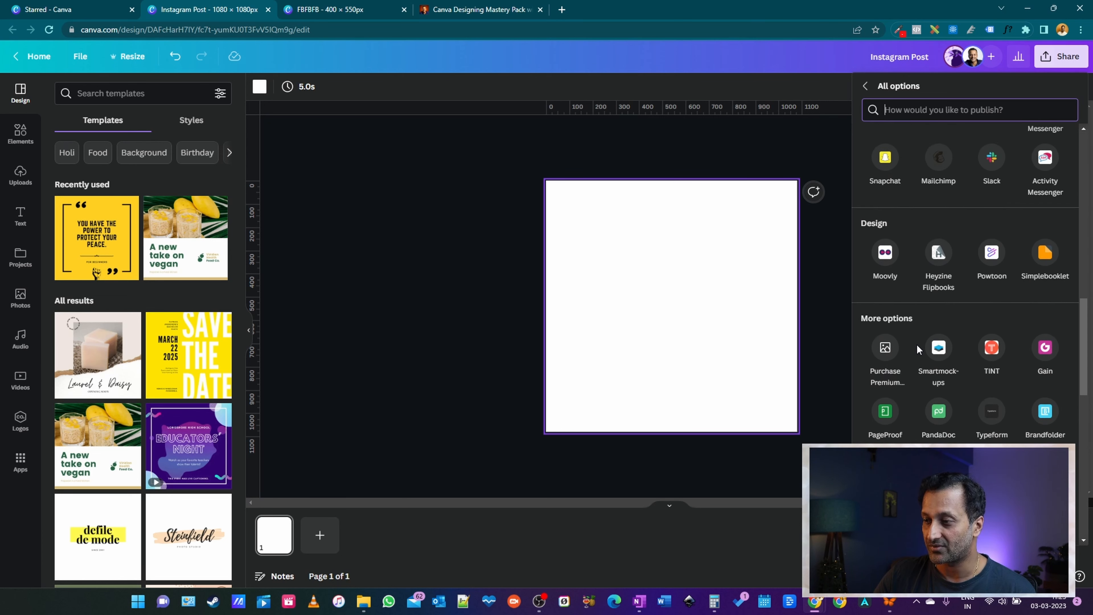
pyautogui.scroll(-8, 945, 362)
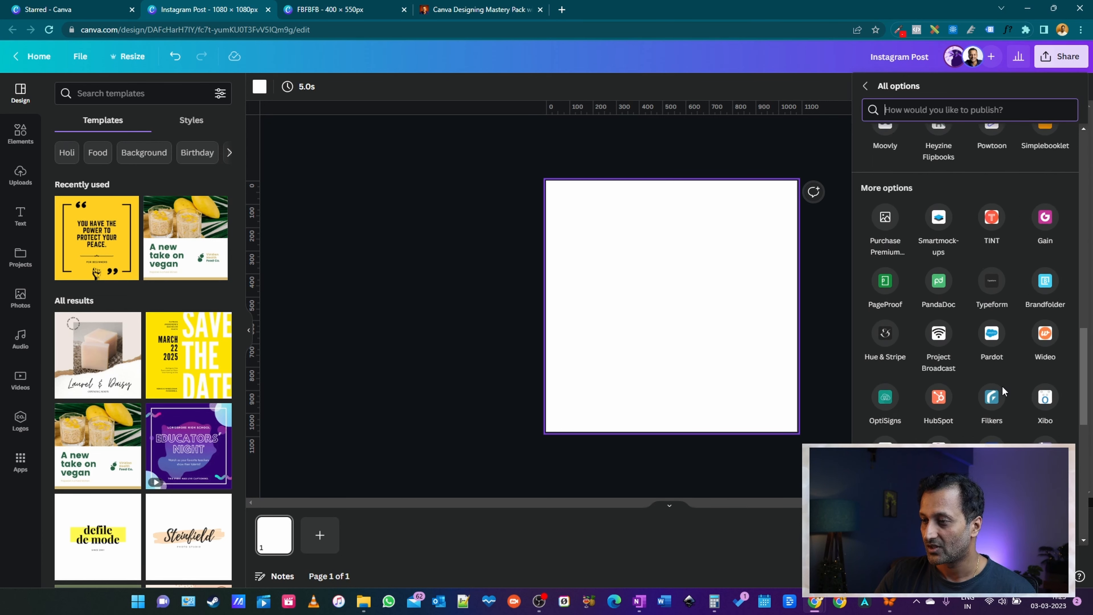
pyautogui.scroll(-3, 950, 355)
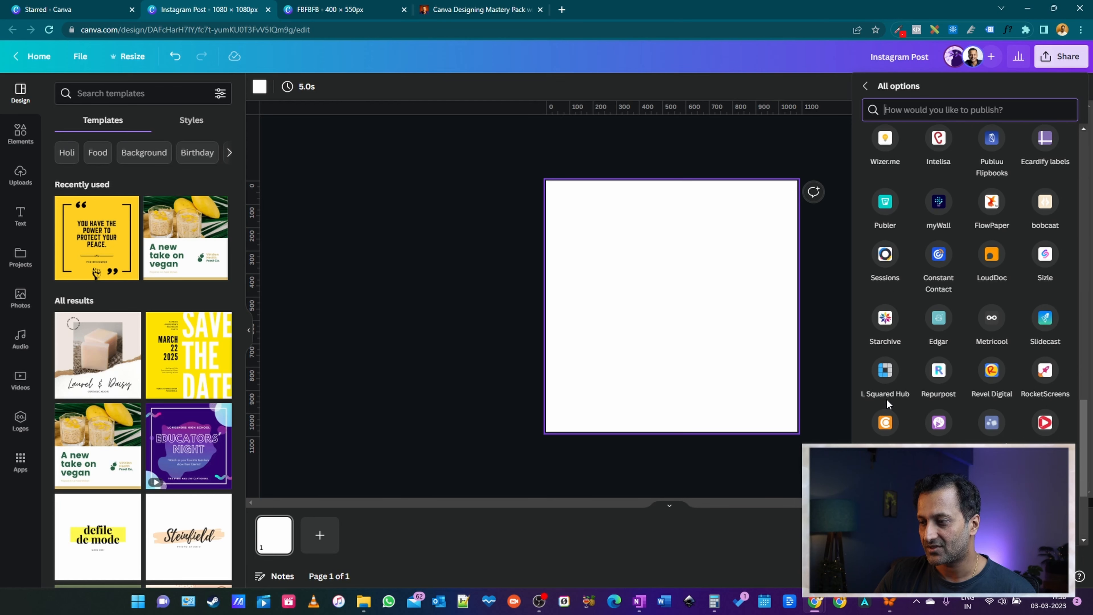
pyautogui.scroll(-4, 985, 378)
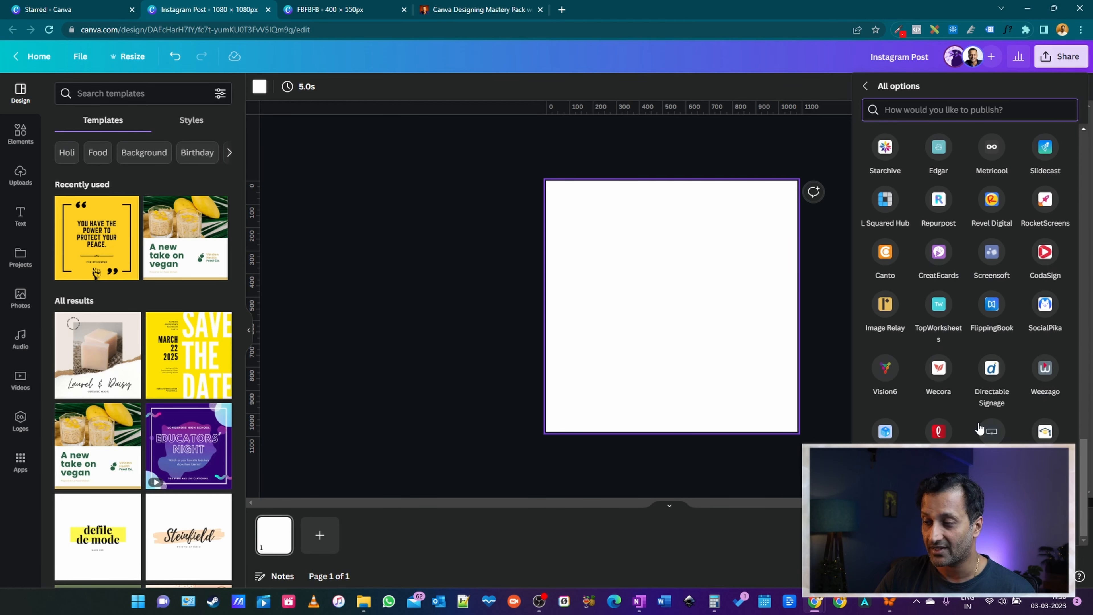
pyautogui.scroll(10, 917, 387)
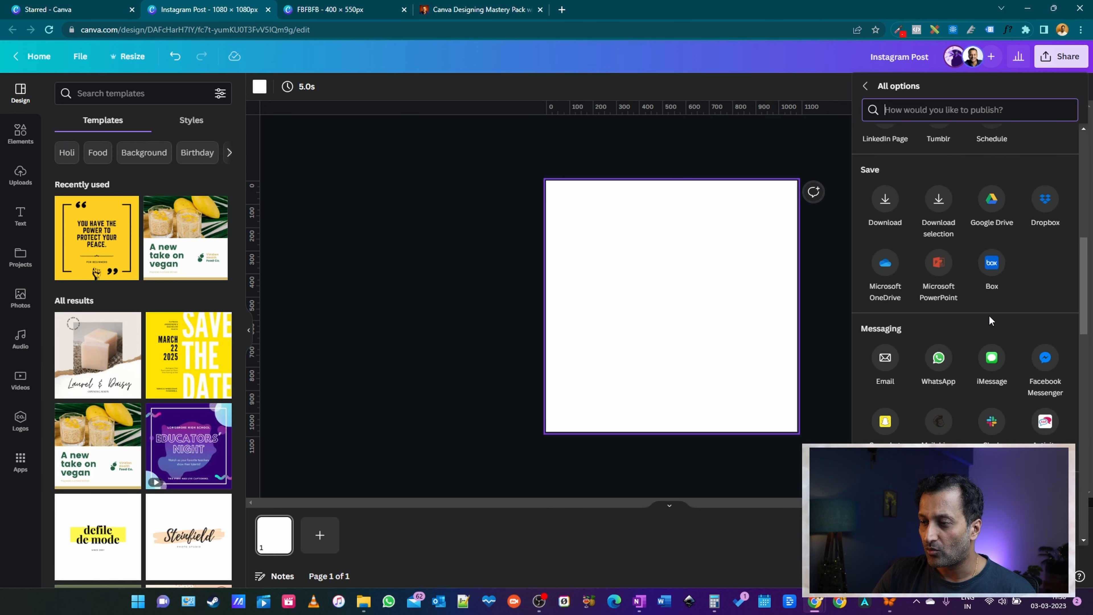
pyautogui.scroll(5, 980, 317)
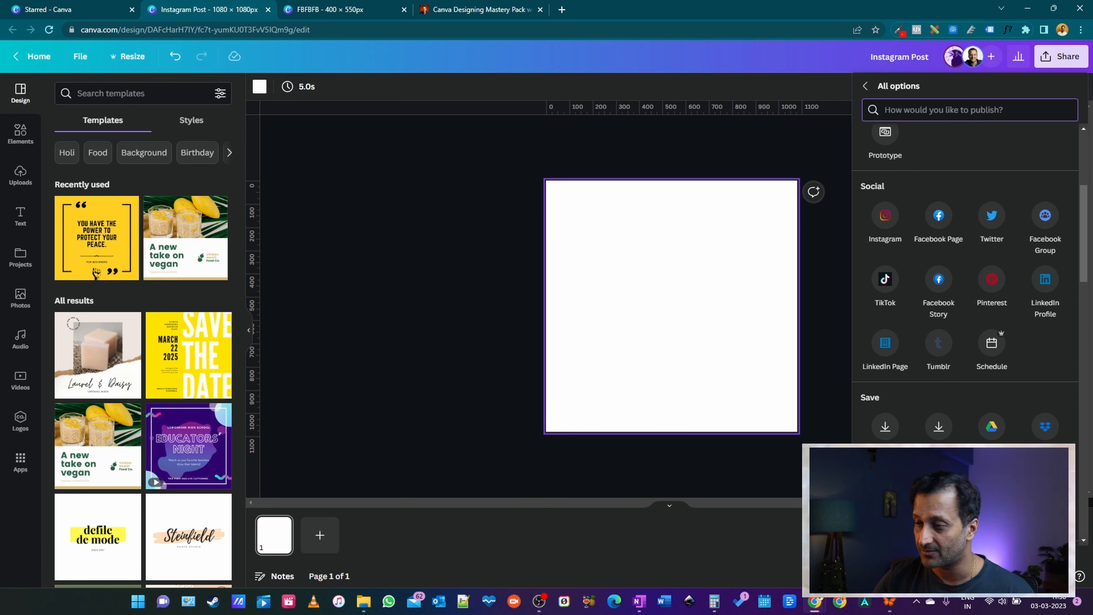
pyautogui.scroll(3, 902, 244)
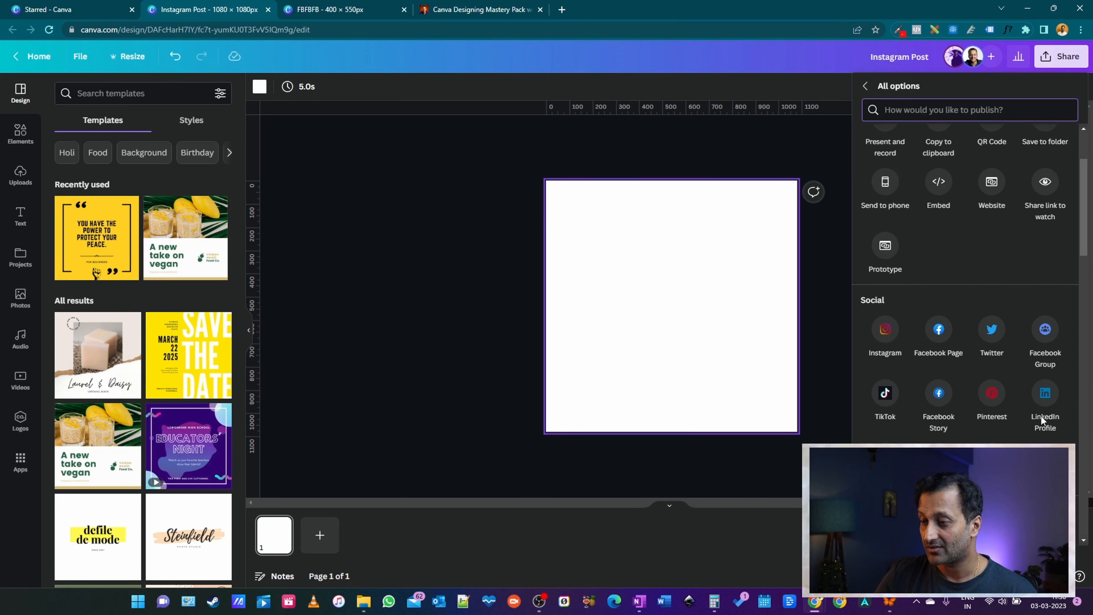
pyautogui.scroll(1, 953, 394)
pyautogui.scroll(2, 953, 394)
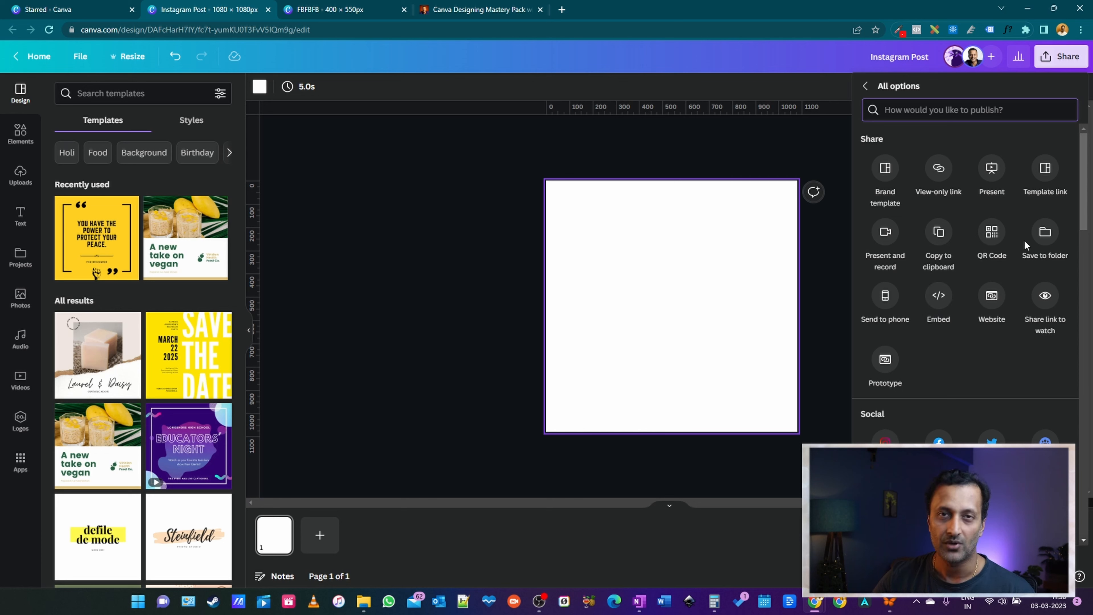
pyautogui.click(865, 86)
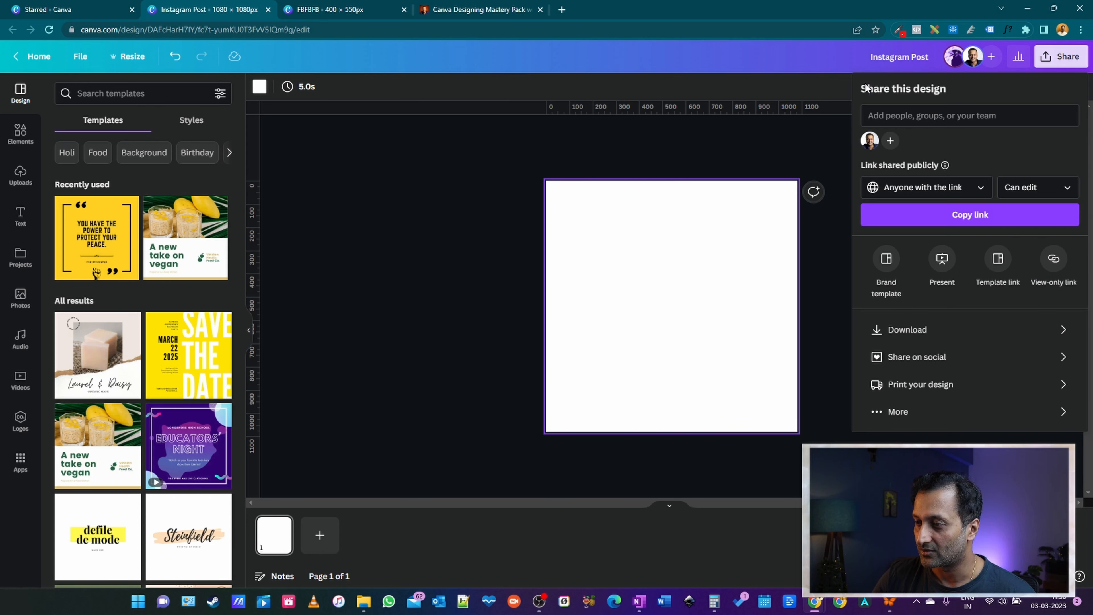
pyautogui.click(690, 149)
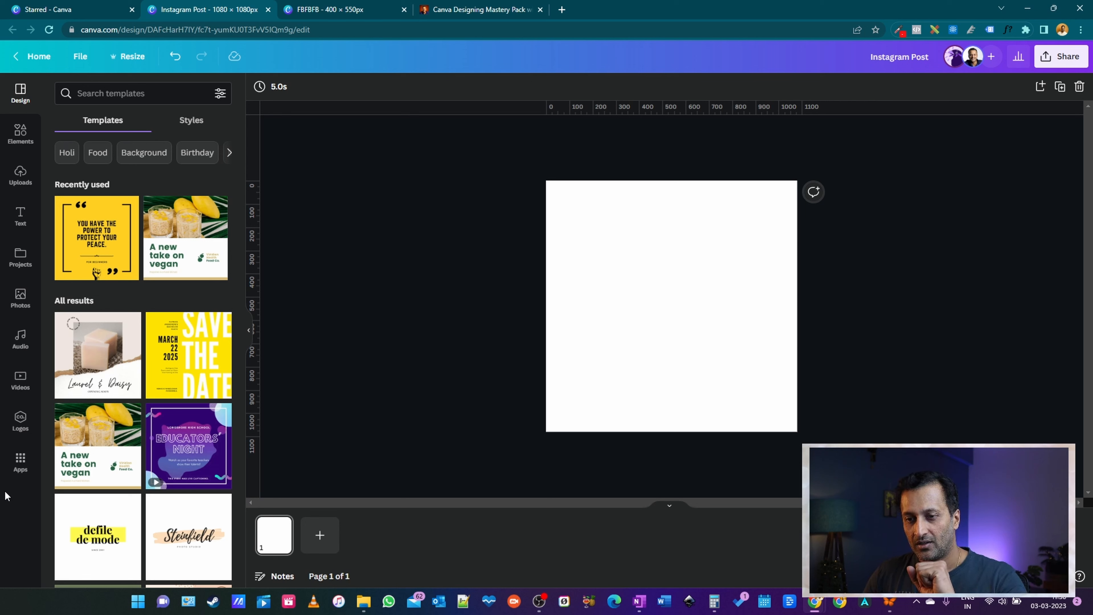
# Search the templates for "gym ad" and apply the black-and-white "STAY FIT NOT STILL" Fitness Centre template to the blank page
pyautogui.click(572, 227)
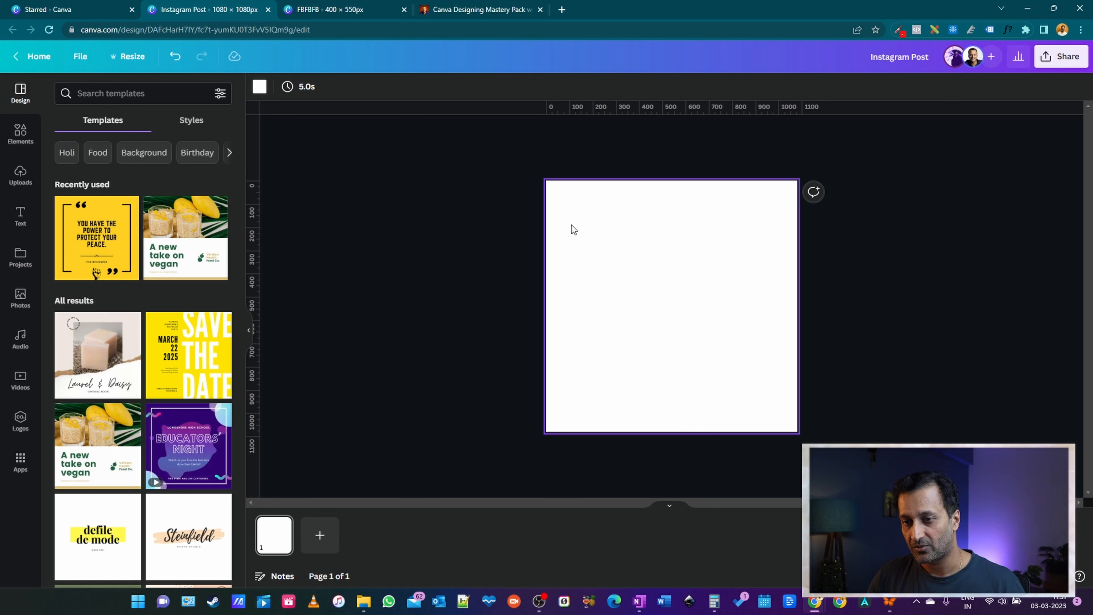
pyautogui.click(137, 90)
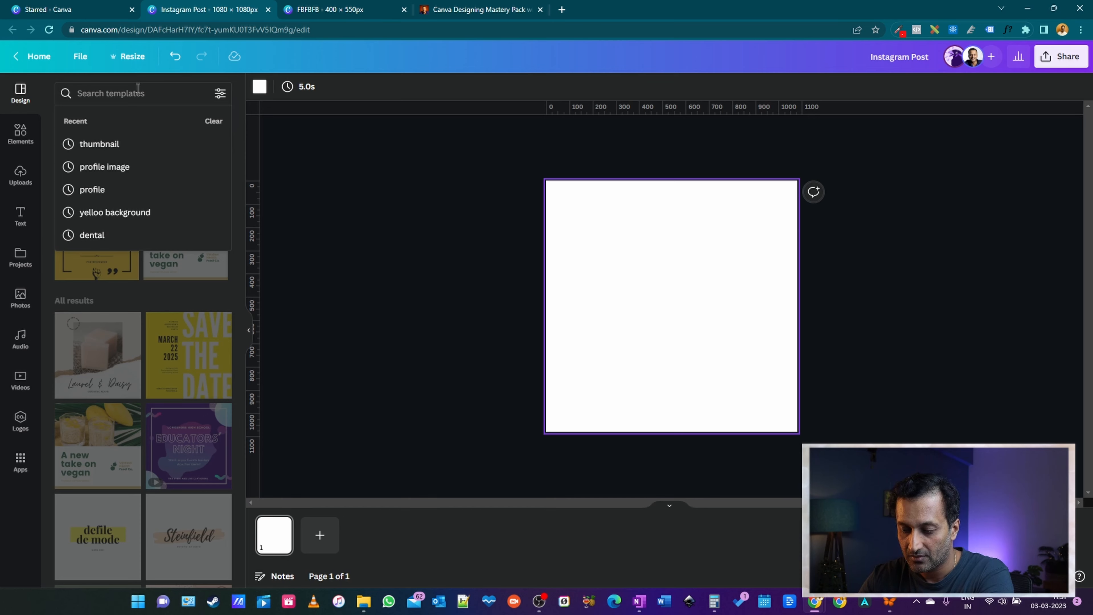
pyautogui.write('gym ad')
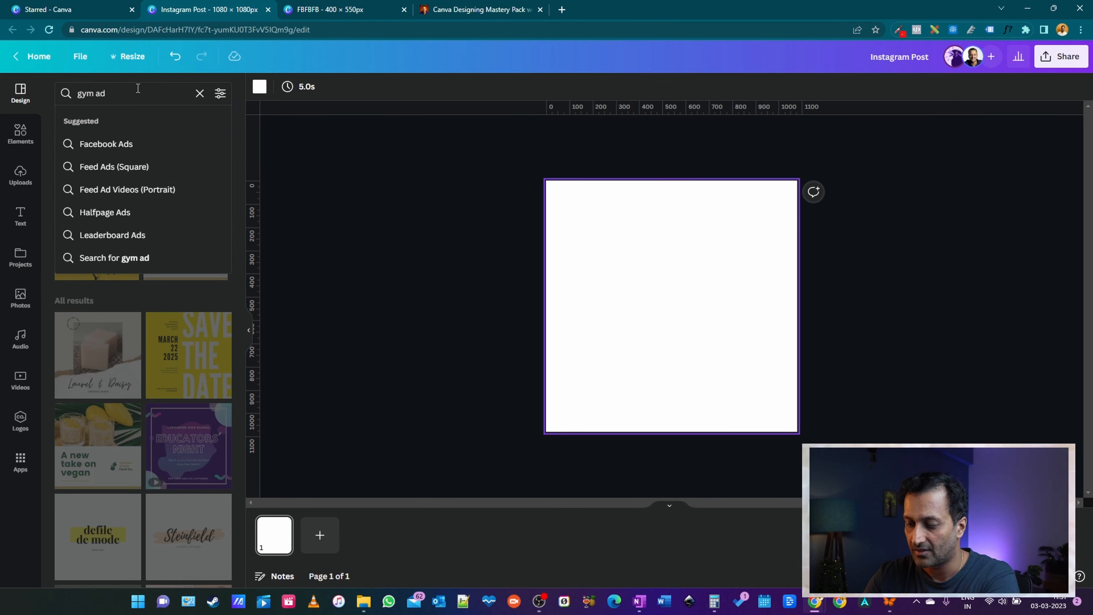
pyautogui.press('Return')
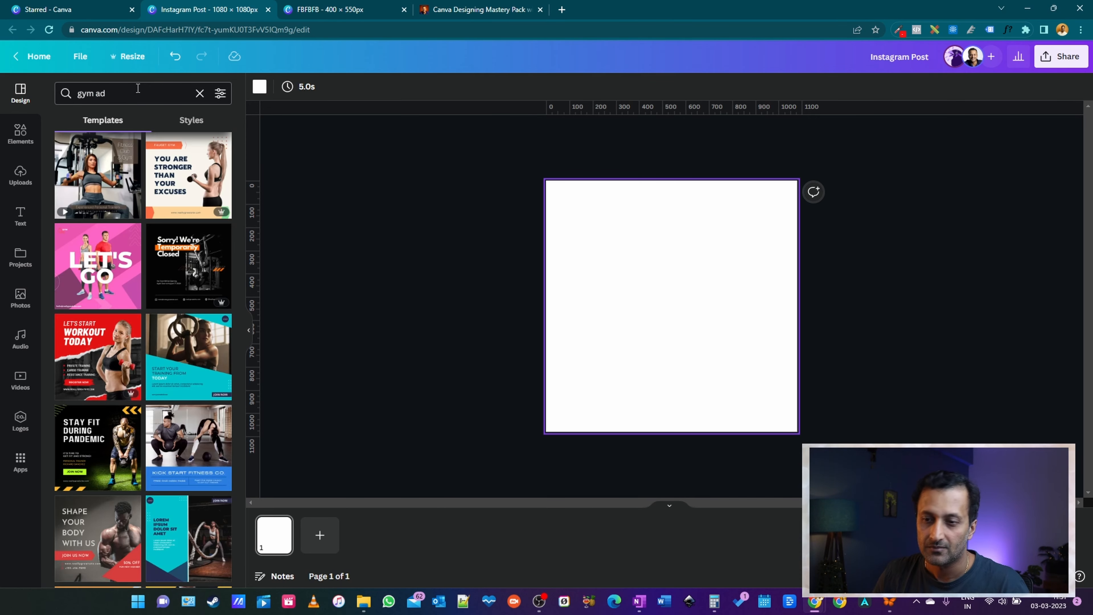
pyautogui.scroll(-5, 129, 430)
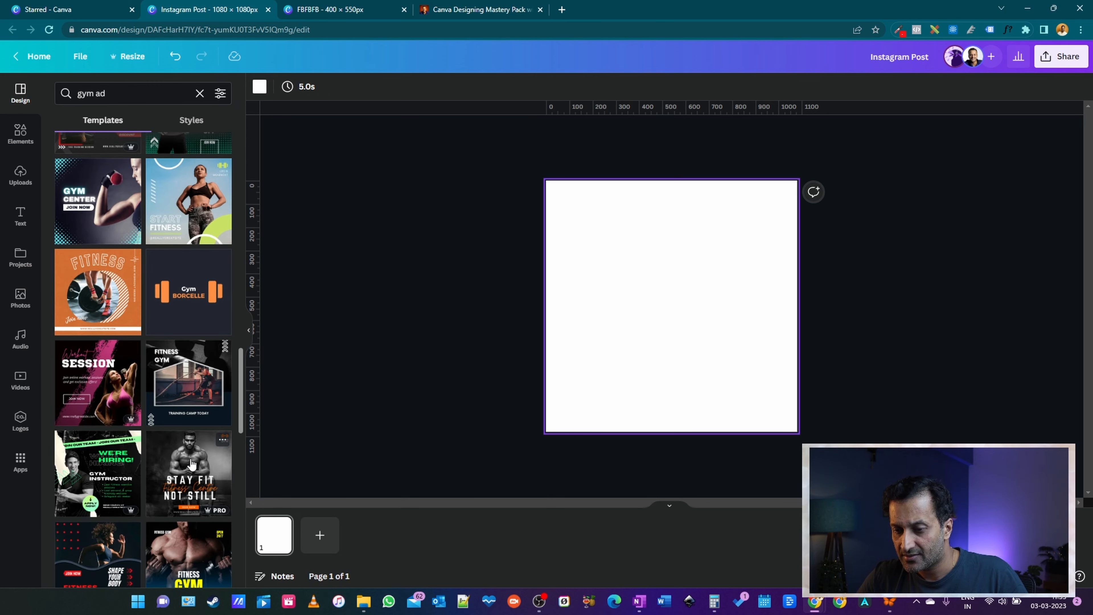
pyautogui.scroll(-3, 216, 472)
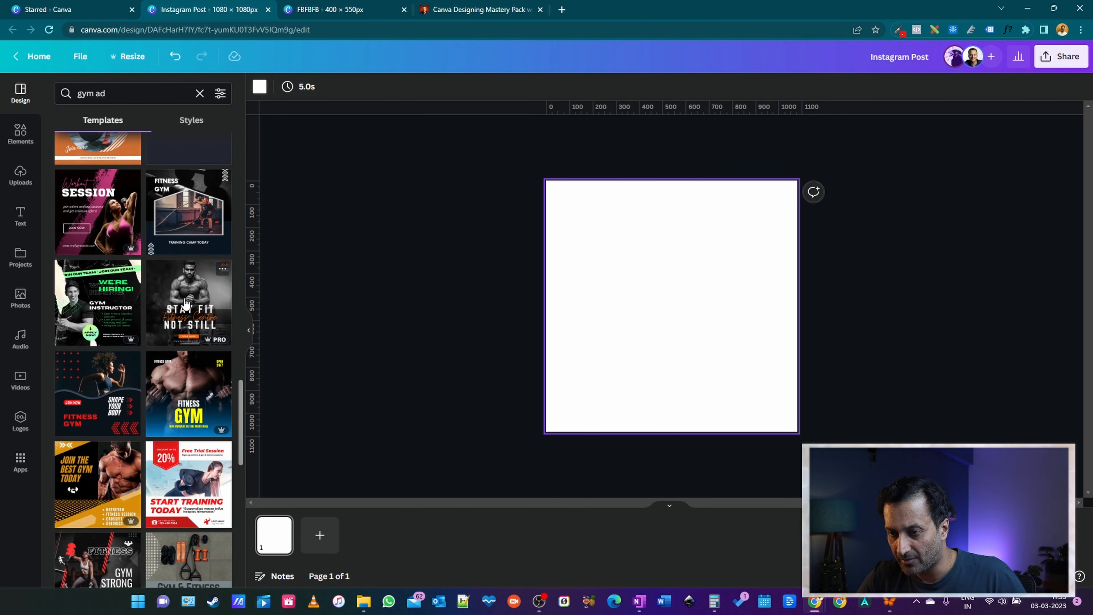
pyautogui.click(183, 310)
pyautogui.click(640, 341)
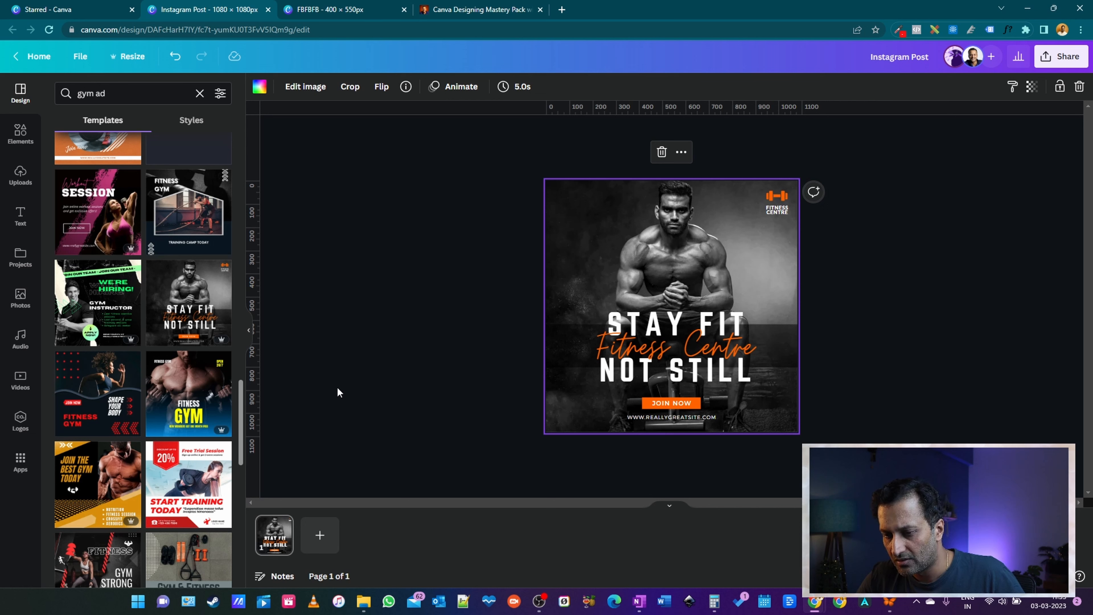
pyautogui.scroll(-10, 224, 279)
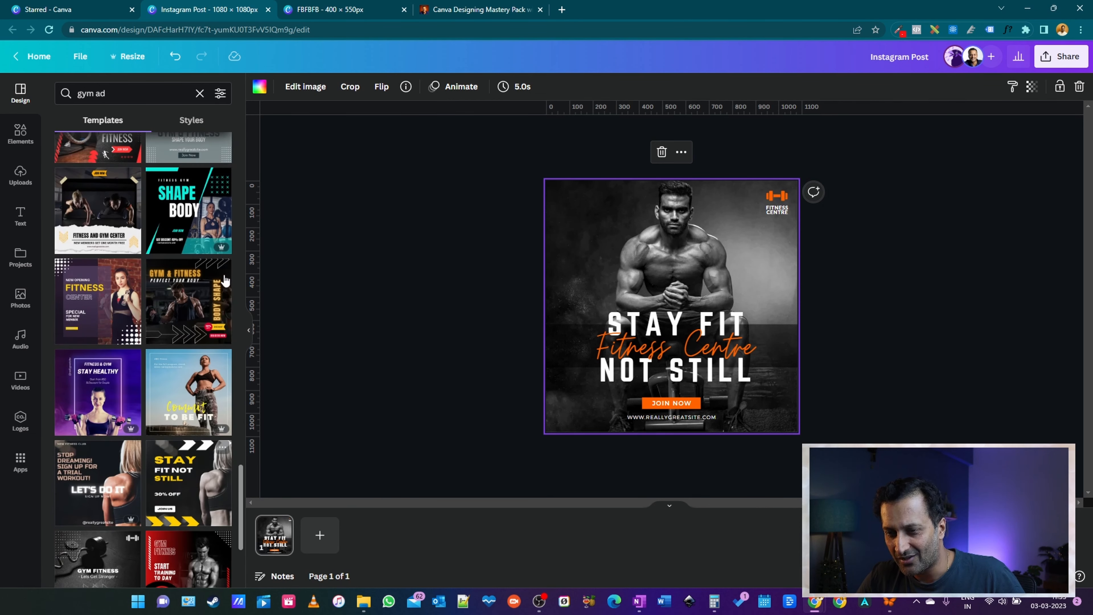
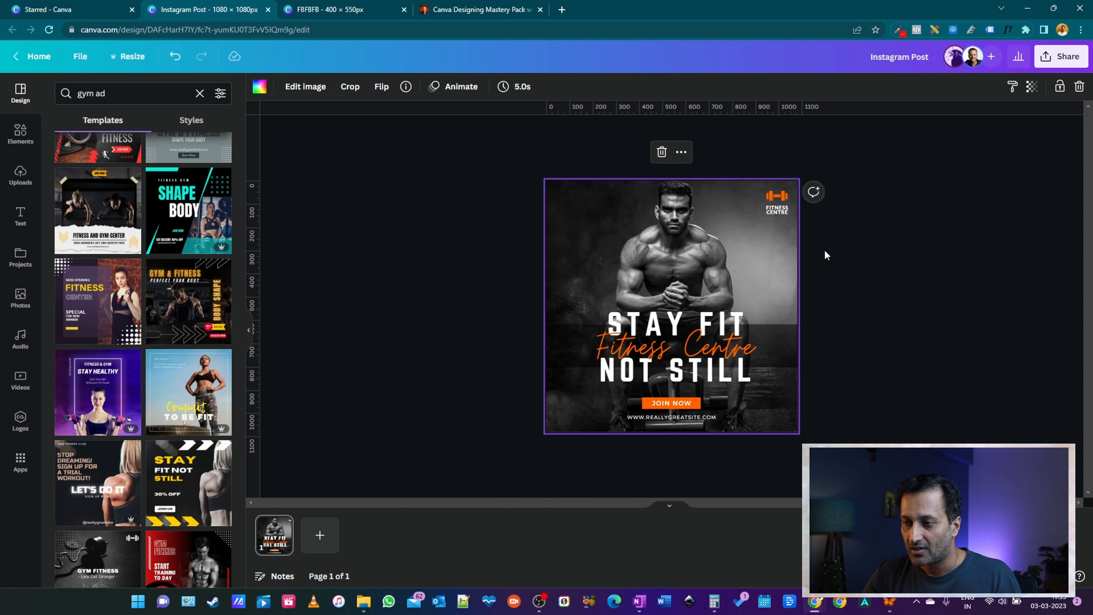
# Show the brand logos and delete the template's Fitness Centre dumbbell logo from the upper-right corner of the design
pyautogui.click(780, 212)
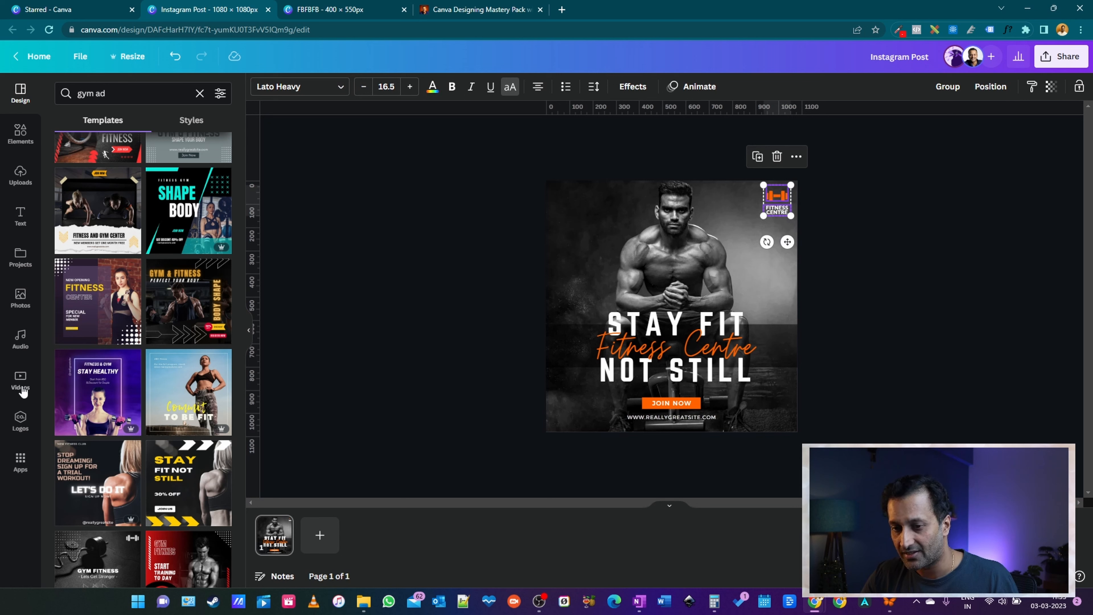
pyautogui.click(16, 428)
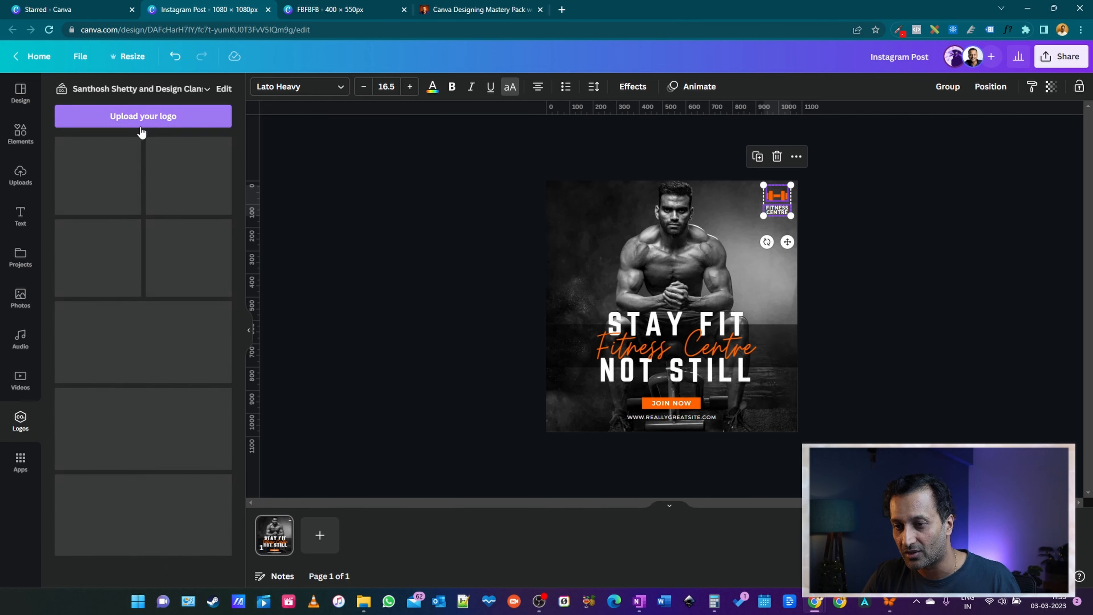
pyautogui.scroll(2, 172, 321)
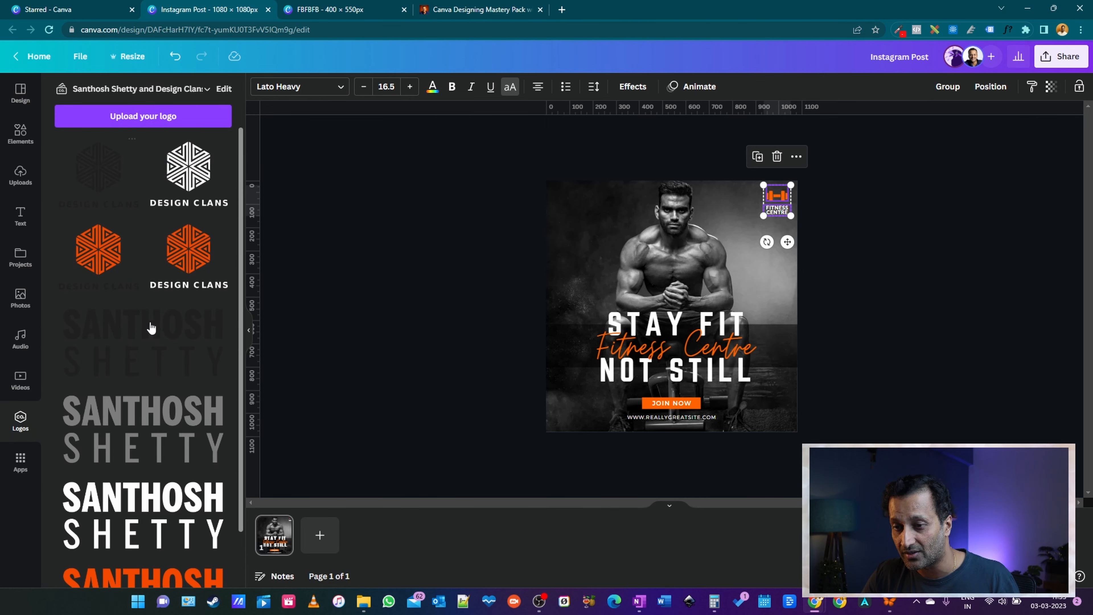
pyautogui.moveTo(737, 188); pyautogui.dragTo(777, 227)
pyautogui.press('Delete')
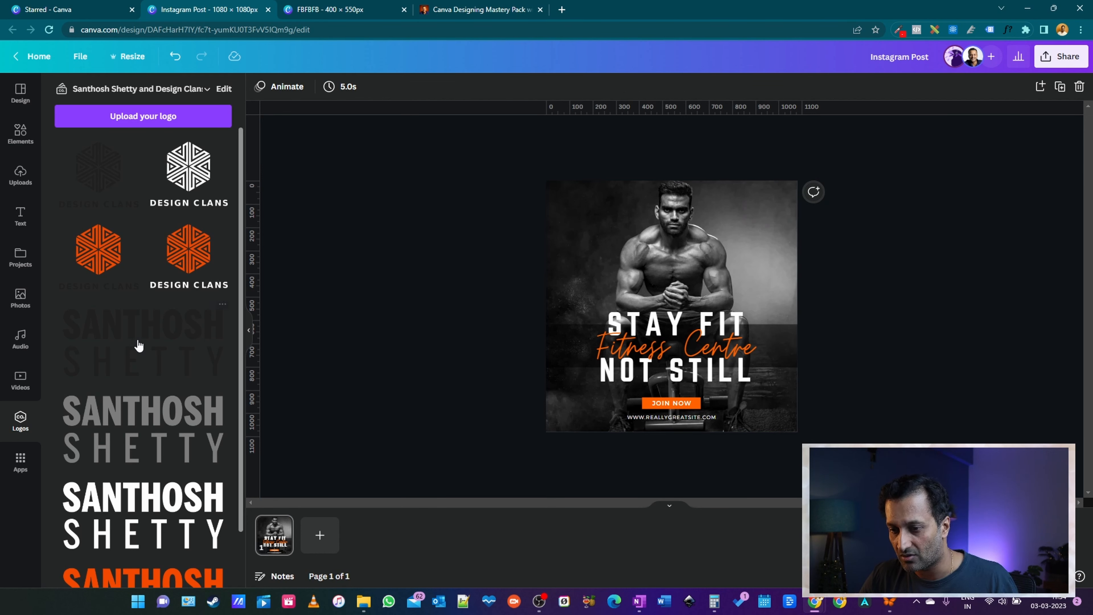
# Add the white personal-name brand logo to the design's upper-right corner and scale it down to about 161 × 74
pyautogui.scroll(-2, 150, 370)
pyautogui.scroll(2, 166, 446)
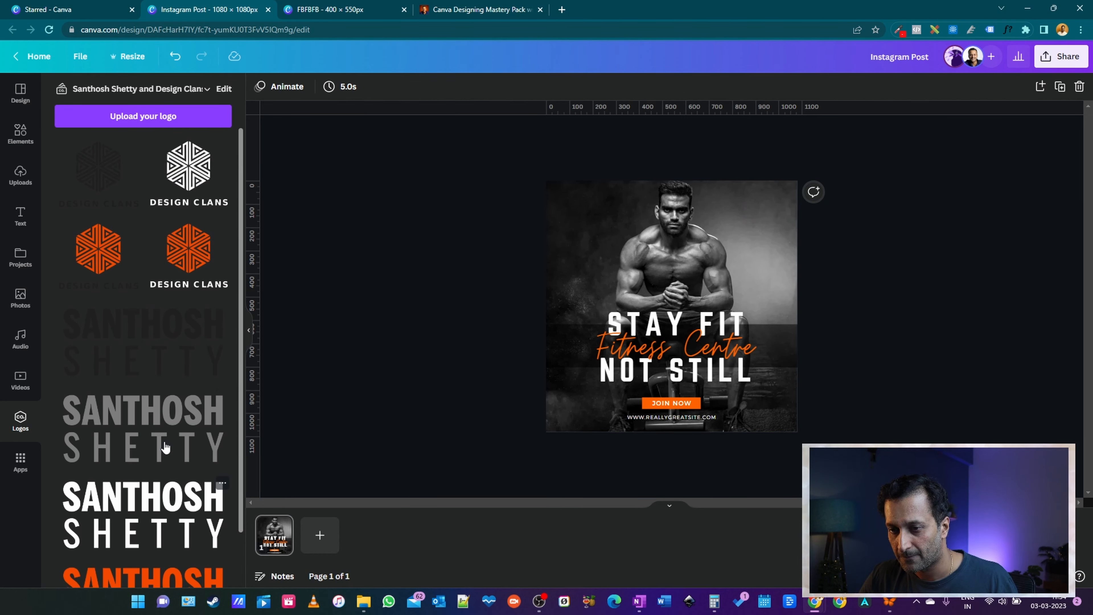
pyautogui.click(135, 529)
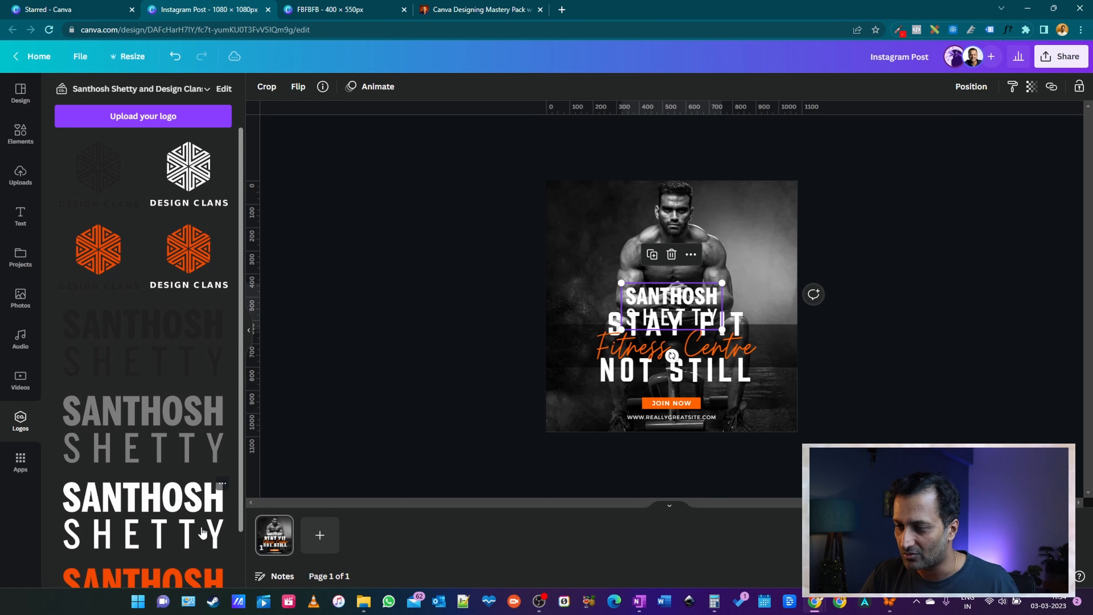
pyautogui.moveTo(681, 299); pyautogui.dragTo(746, 202)
pyautogui.moveTo(689, 238); pyautogui.dragTo(752, 209)
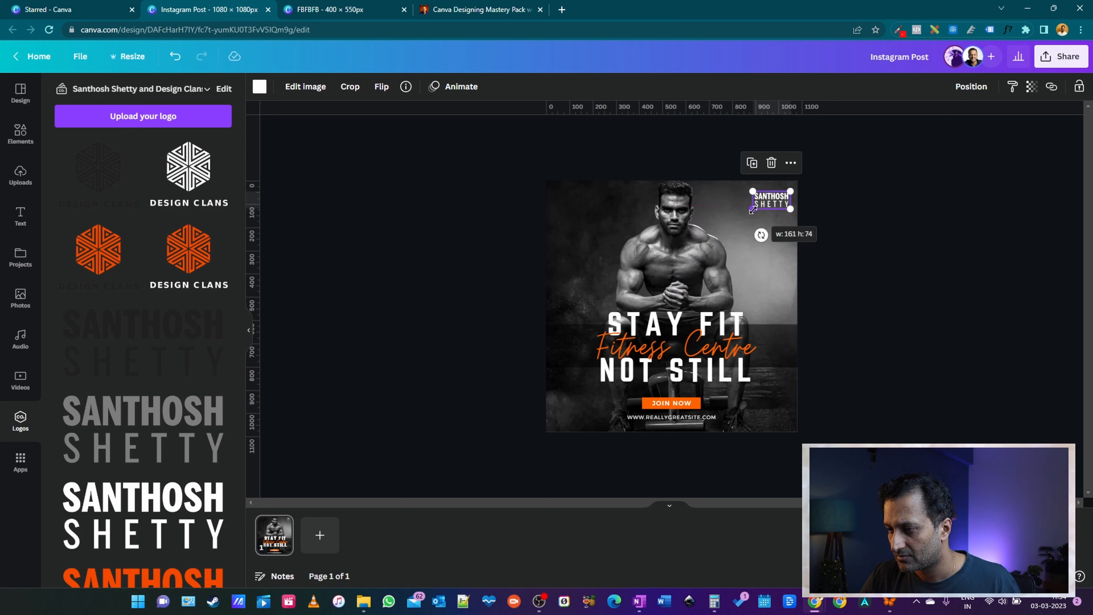
pyautogui.click(962, 339)
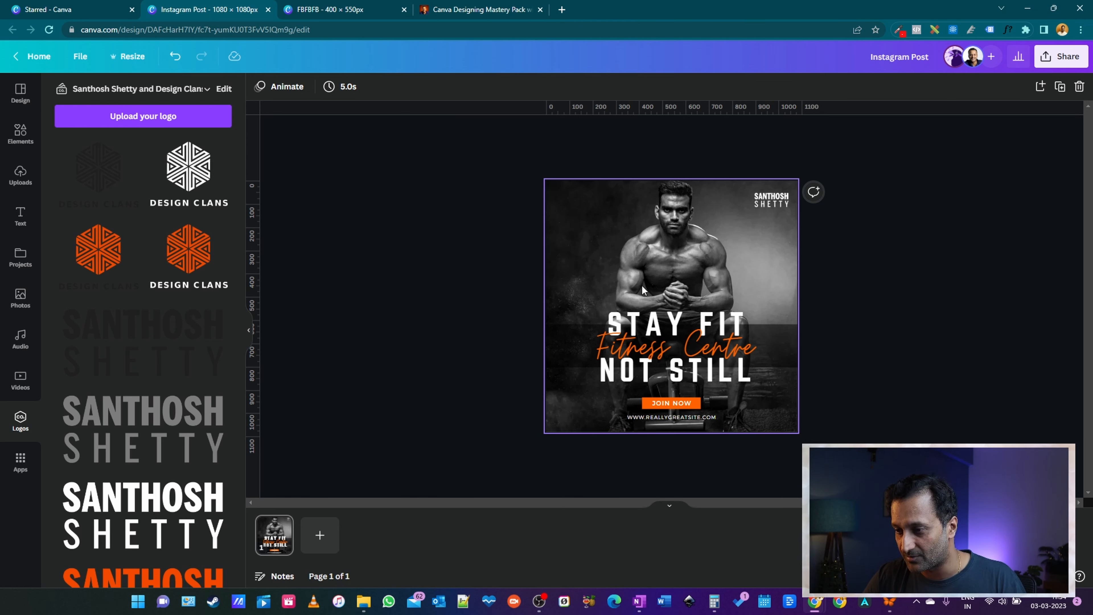
# Replace REALLYGREATSITE in the web address below the JOIN NOW label with the brand owner's full name, written without a space
pyautogui.click(687, 417)
pyautogui.doubleClick(681, 417)
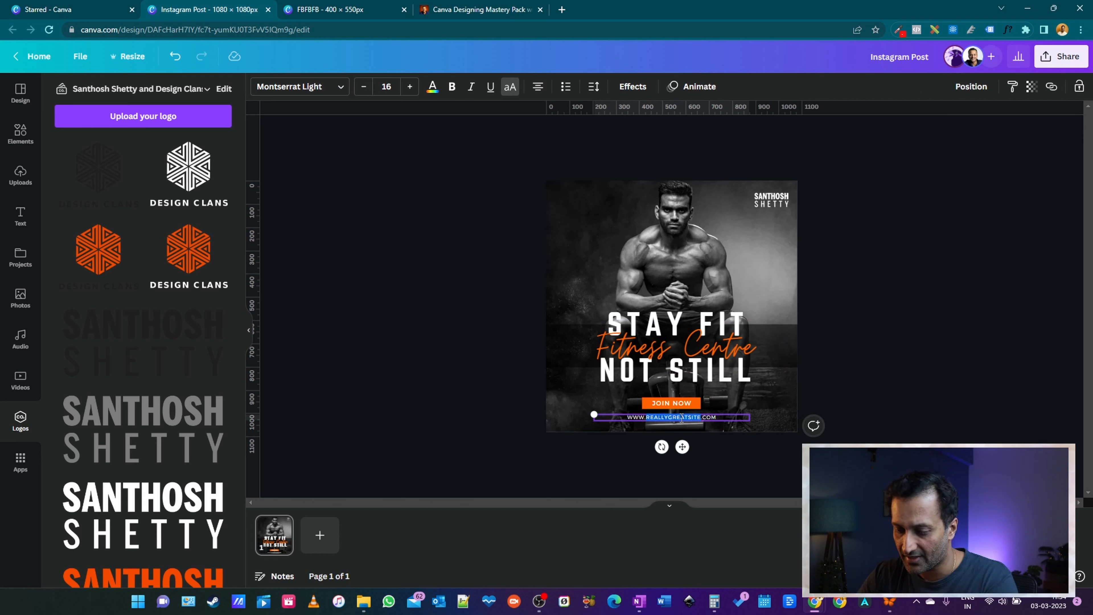
pyautogui.write('SANTHOSHSHETTY')
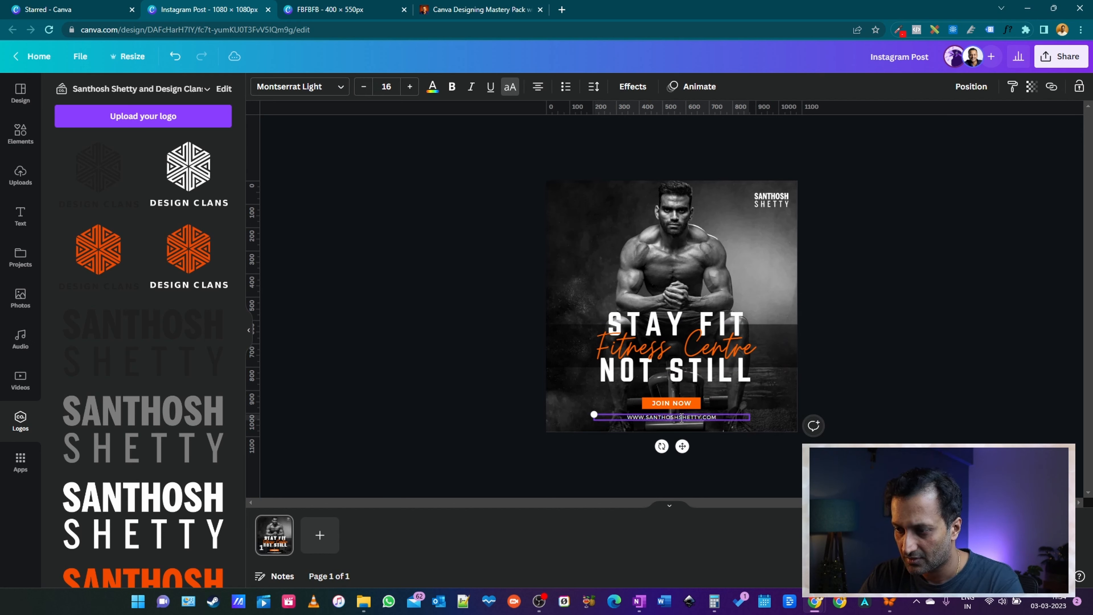
pyautogui.click(866, 377)
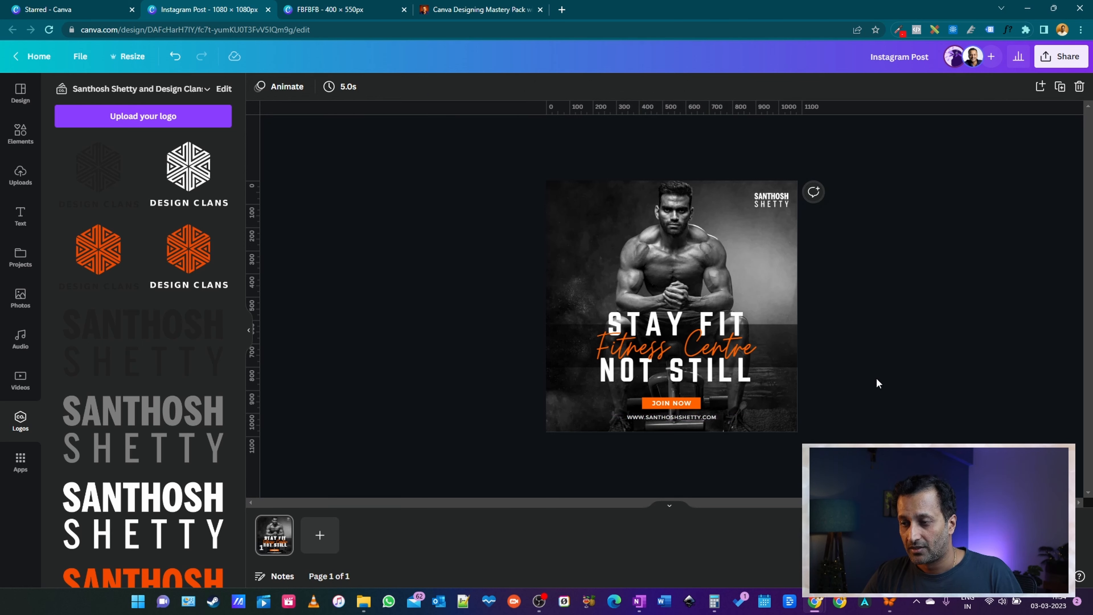
# Set the "STAY FIT NOT STILL" headline's font to Saira Condensed Black, and undo the last change to the "Fitness Centre" text
pyautogui.scroll(2, 881, 388)
pyautogui.scroll(-1, 882, 389)
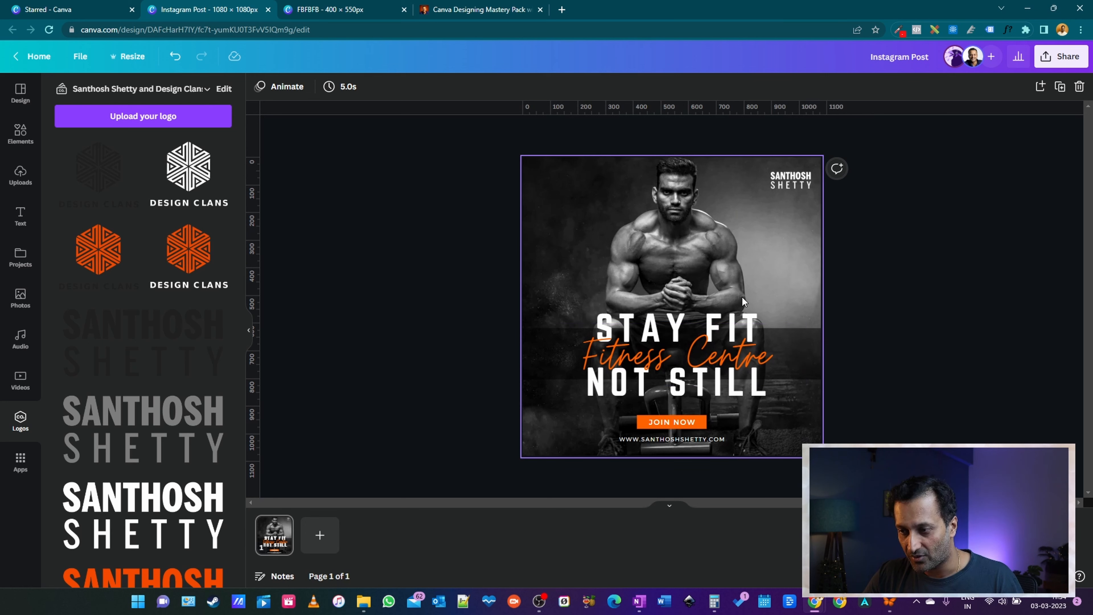
pyautogui.click(729, 317)
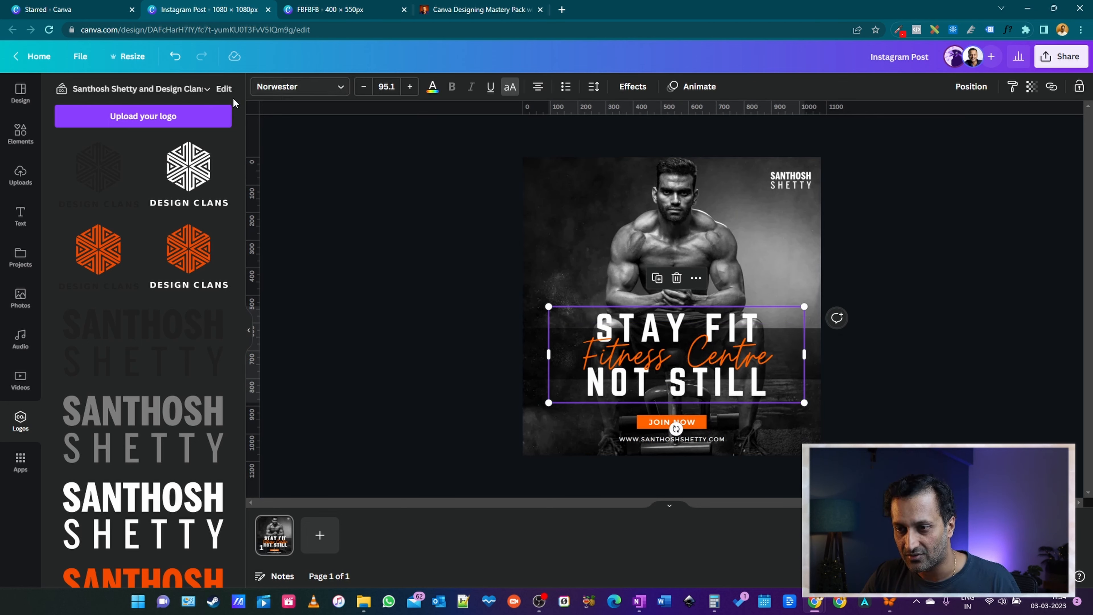
pyautogui.click(325, 92)
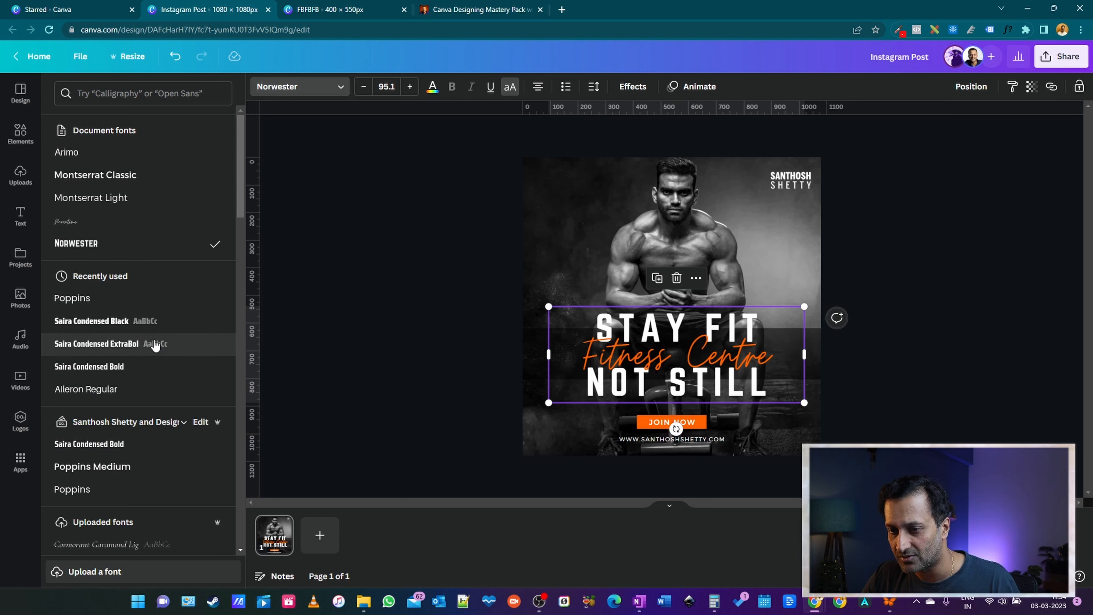
pyautogui.click(149, 325)
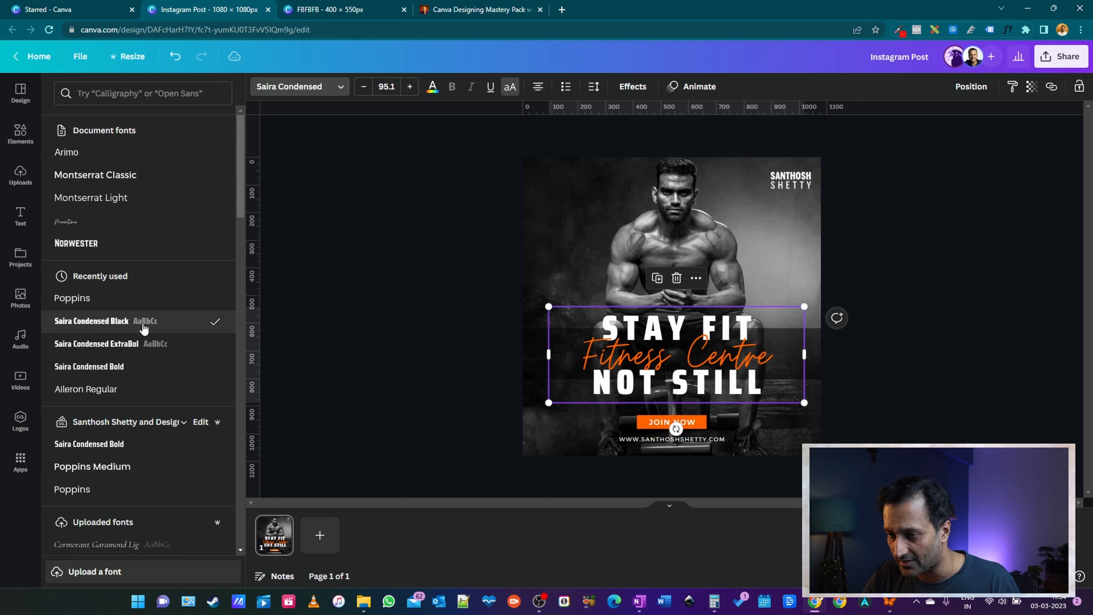
pyautogui.hotkey('ctrl', 'z')
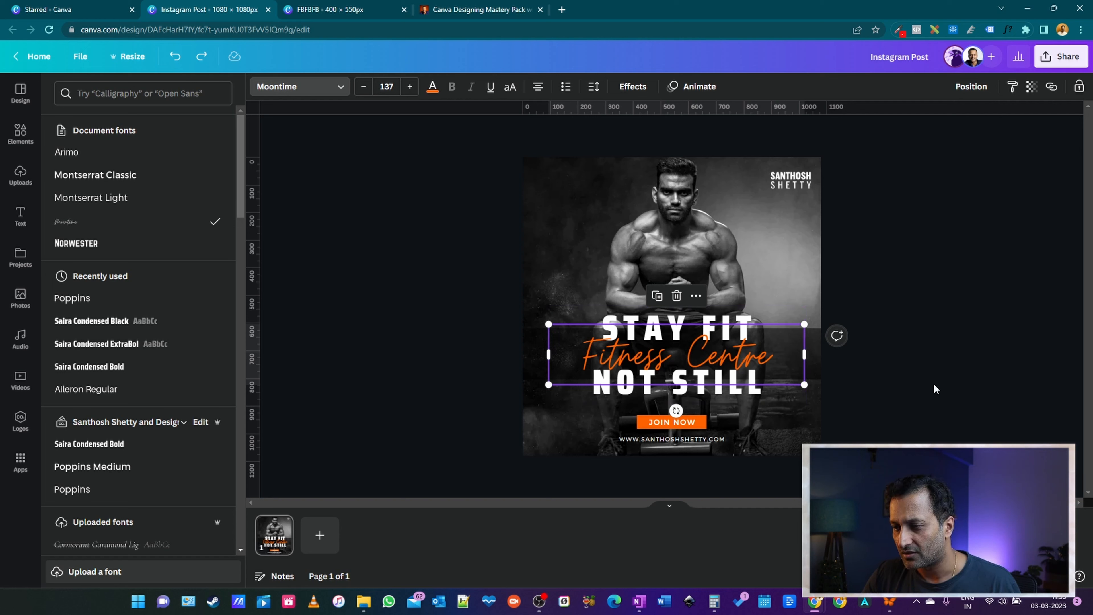
# Set the font of both the JOIN NOW label and the web address line to Poppins
pyautogui.click(686, 424)
pyautogui.keyDown('shift'); pyautogui.click(671, 438); pyautogui.keyUp('shift')
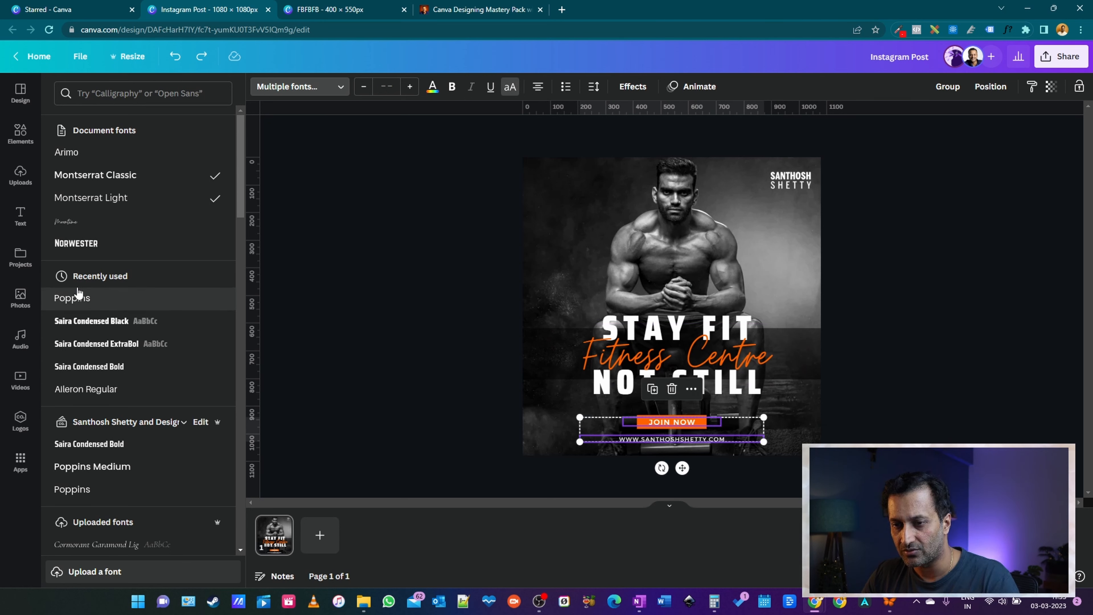
pyautogui.click(115, 489)
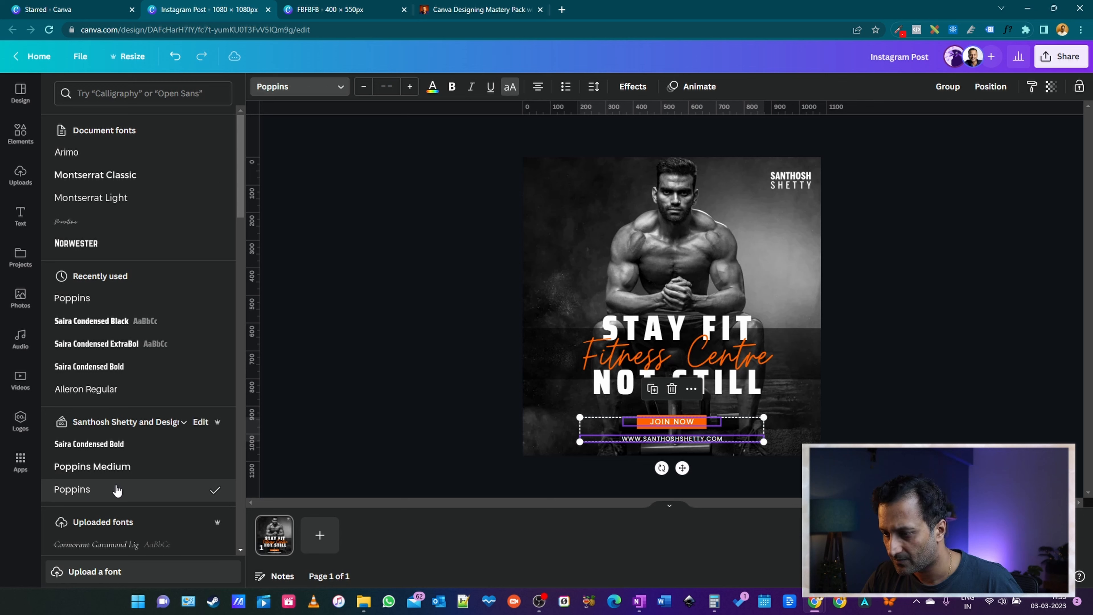
pyautogui.click(822, 413)
pyautogui.click(891, 388)
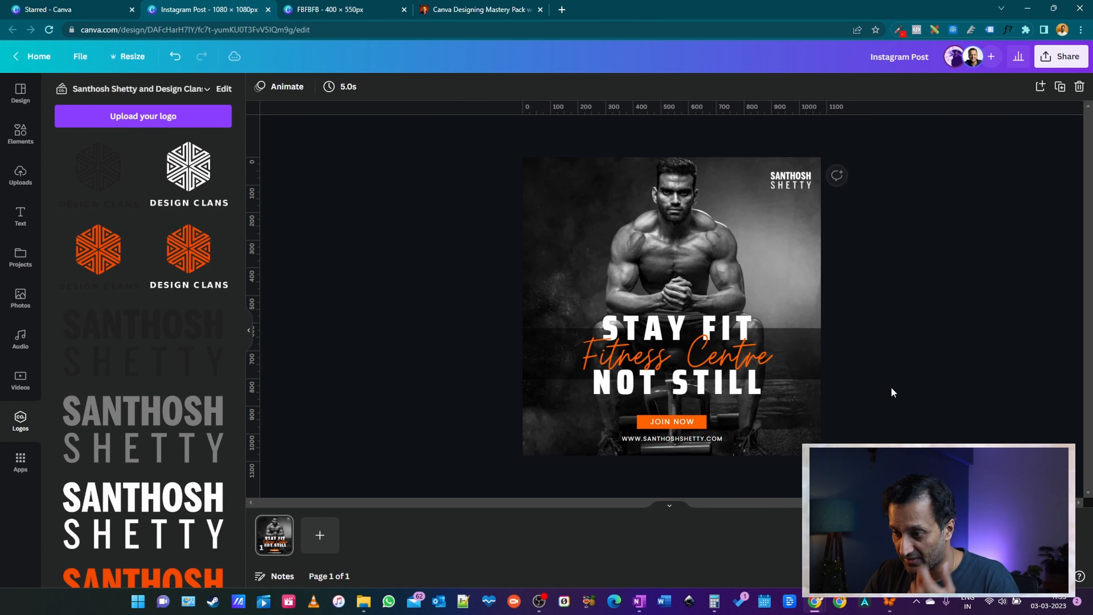
# Enlarge the dark translucent band behind the headline until it spans the full height of both headline lines
pyautogui.click(813, 343)
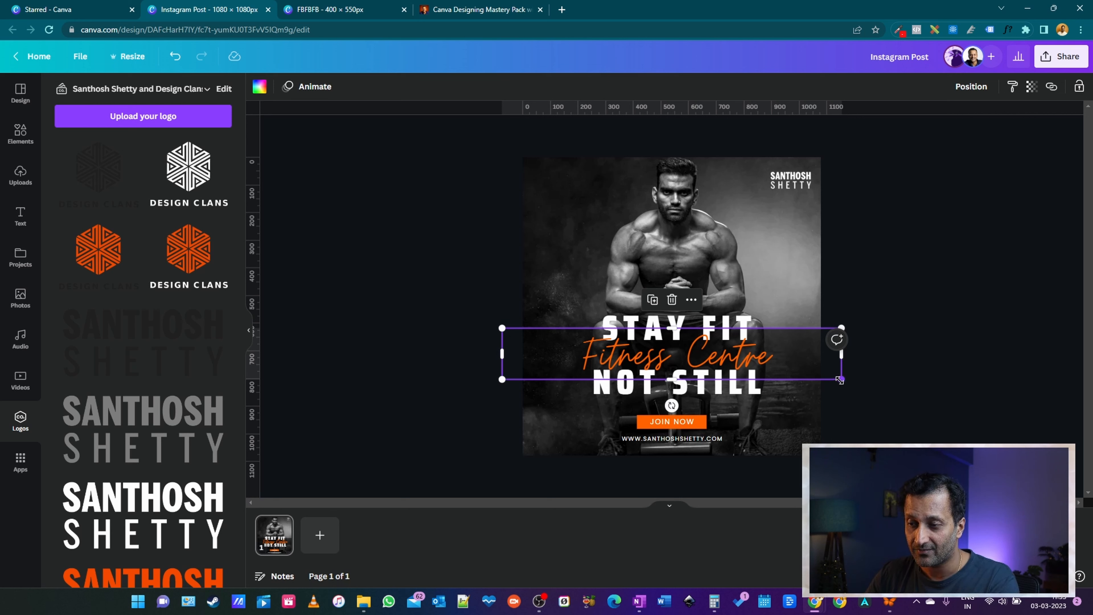
pyautogui.moveTo(839, 380); pyautogui.dragTo(1009, 409)
pyautogui.click(979, 228)
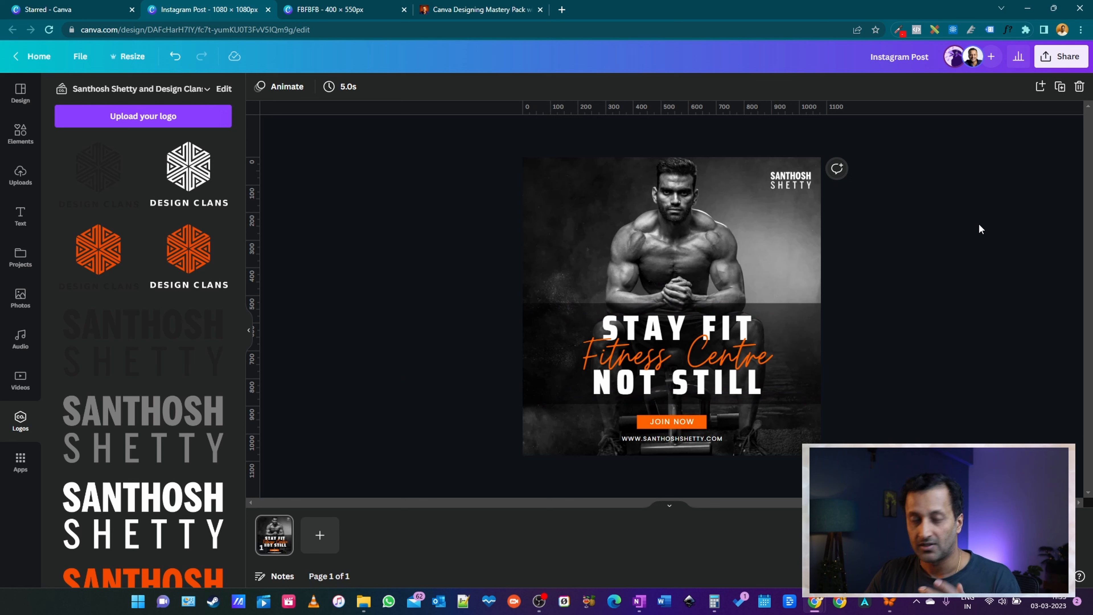
# Raise the Transparency value of the band behind the headline to make it darker and more opaque
pyautogui.click(795, 342)
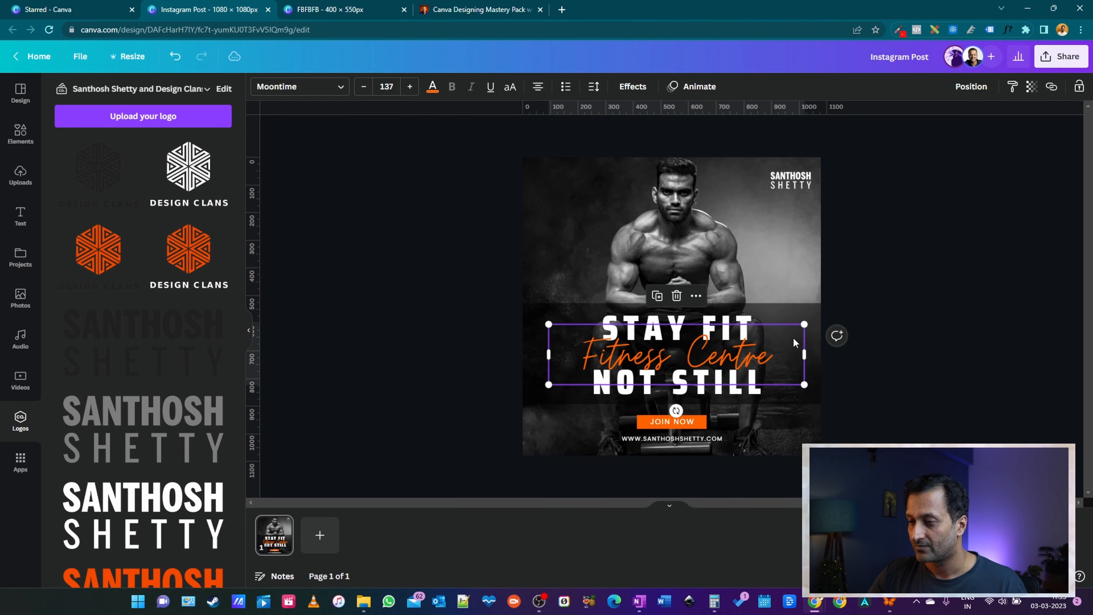
pyautogui.click(826, 319)
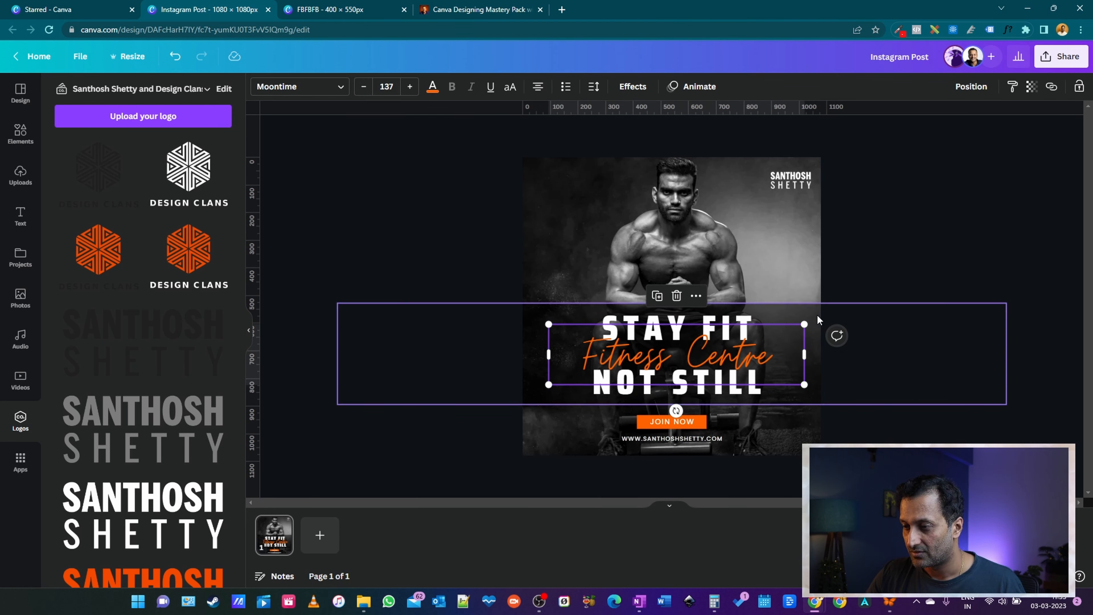
pyautogui.click(1032, 88)
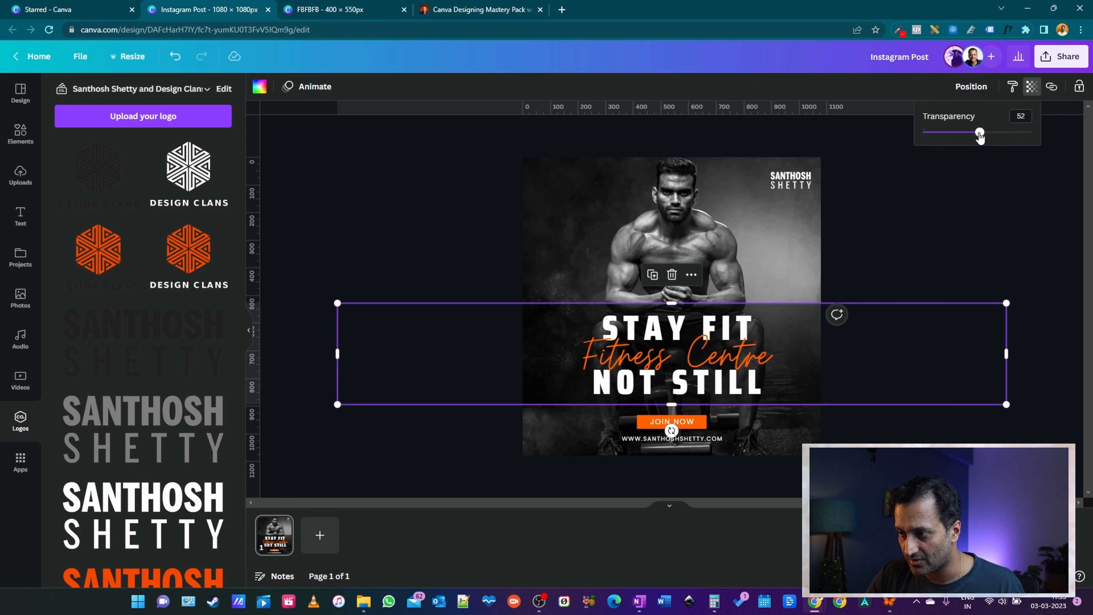
pyautogui.moveTo(979, 136); pyautogui.dragTo(1000, 150)
pyautogui.click(1014, 252)
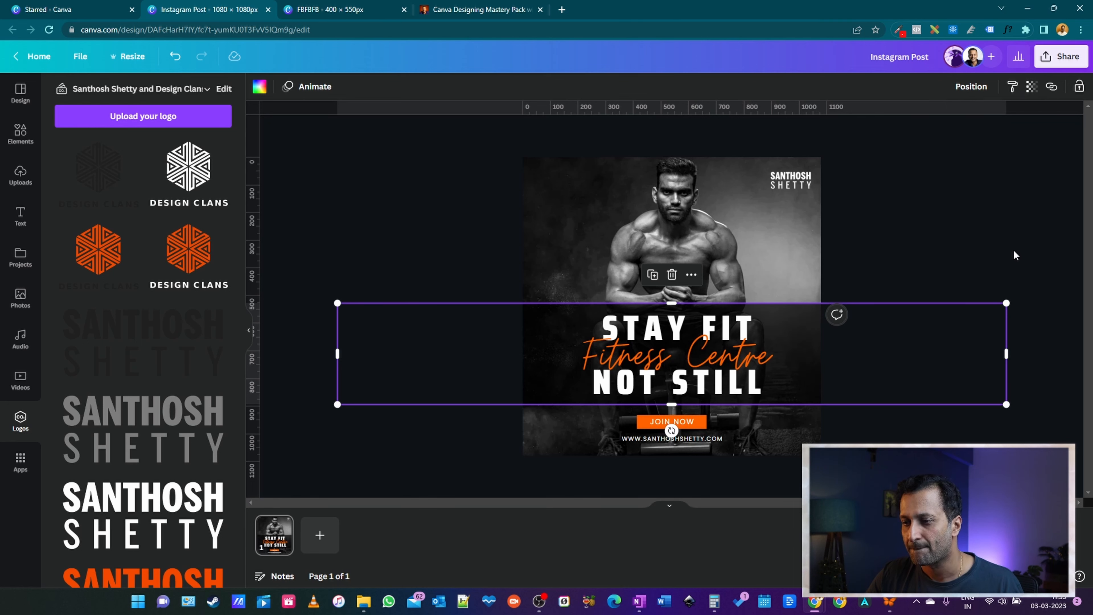
# Set the colour of the "Fitness Centre" text to the orange from the brand colour palette
pyautogui.click(746, 363)
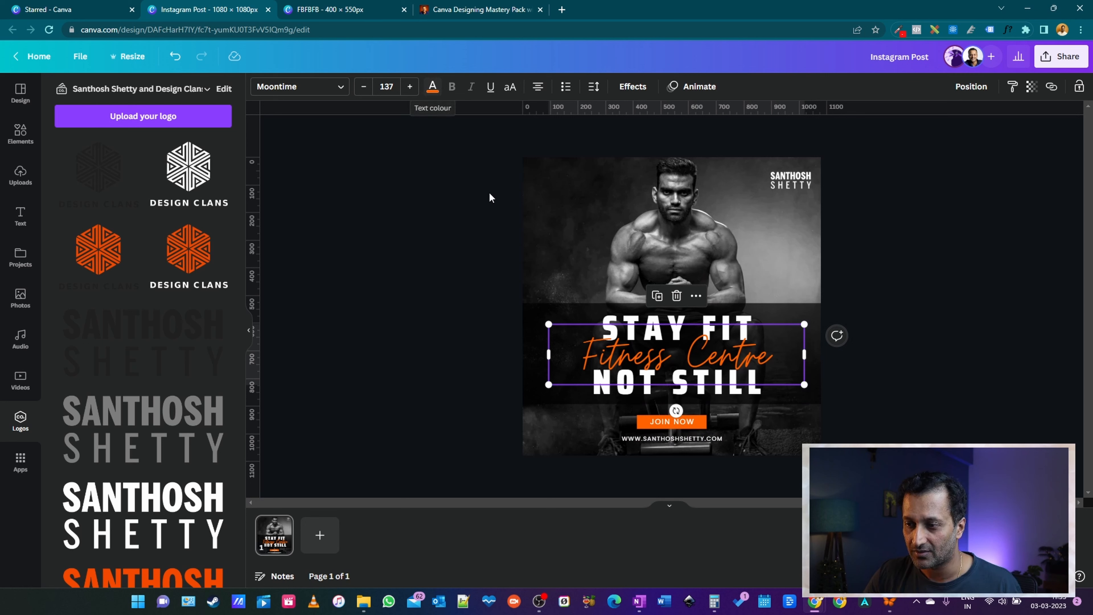
pyautogui.click(439, 90)
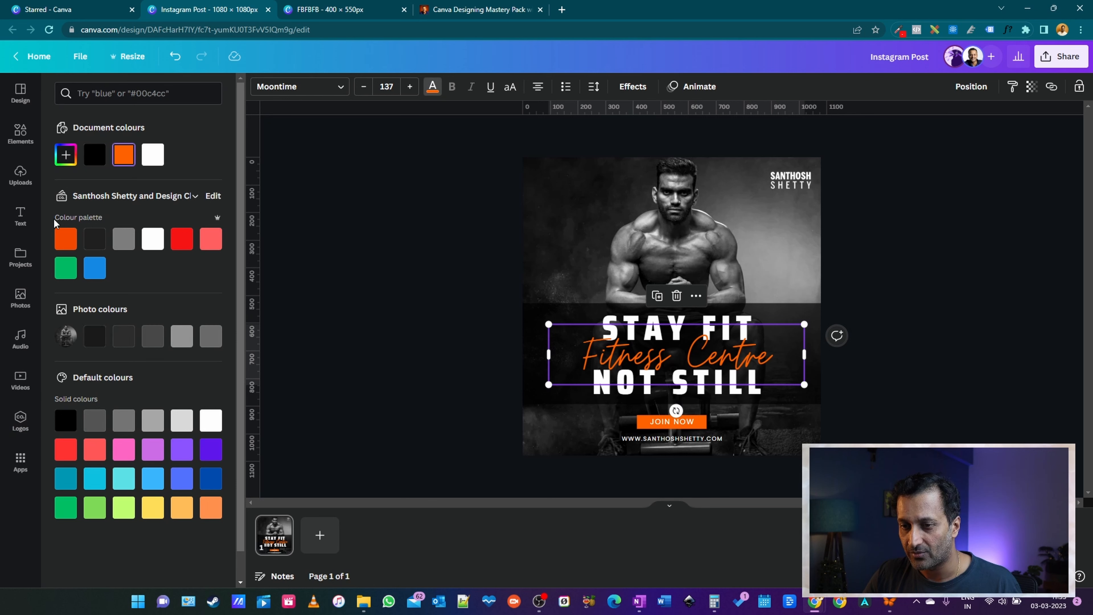
pyautogui.click(62, 249)
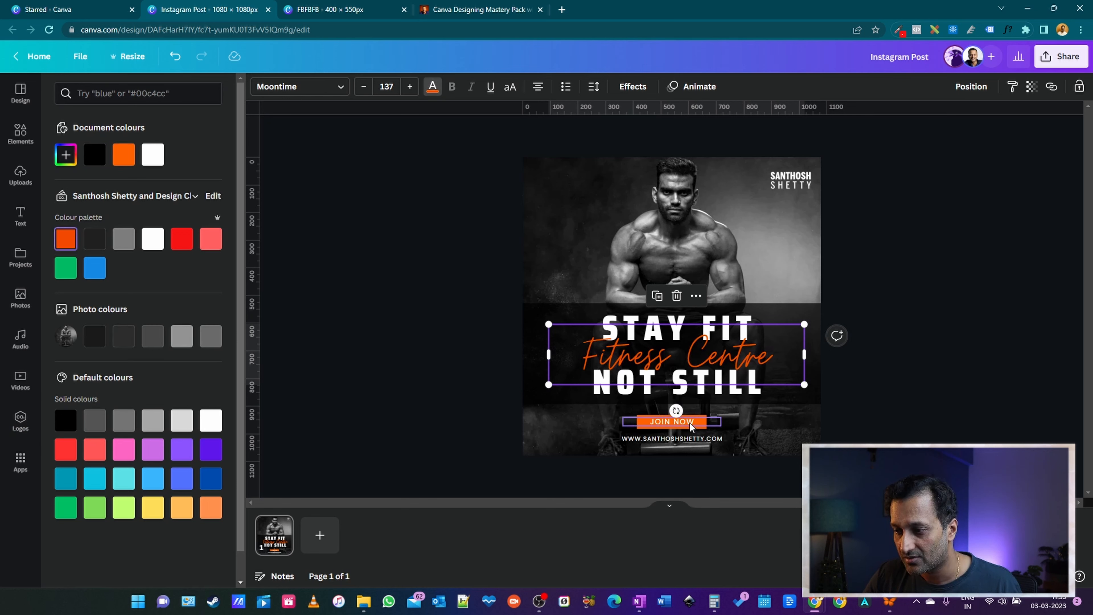
# Change the rectangle behind the JOIN NOW label to the brand palette's blue
pyautogui.click(702, 431)
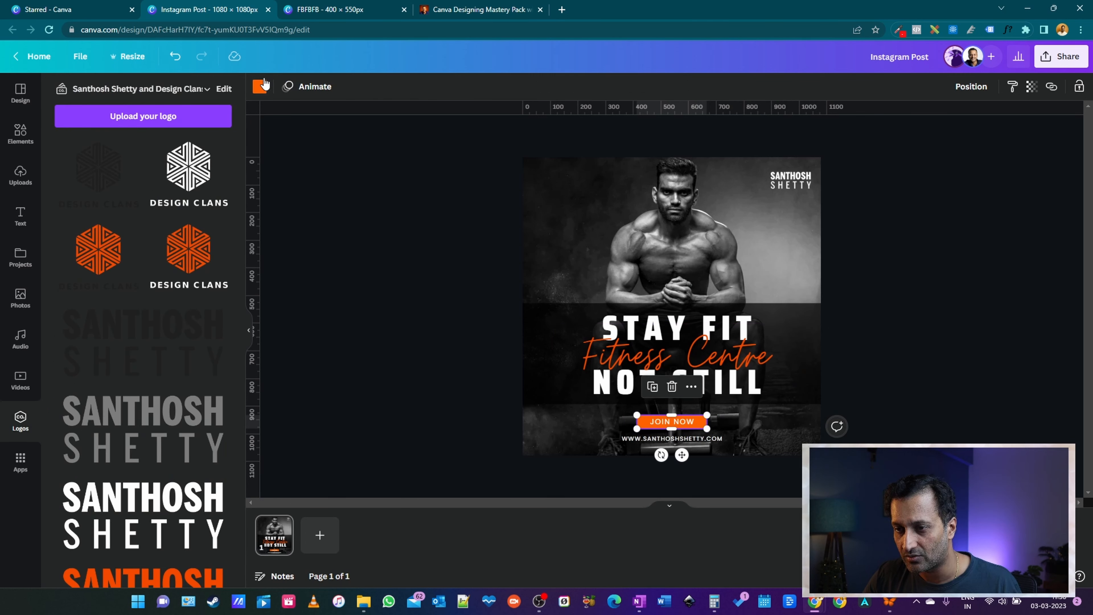
pyautogui.click(261, 86)
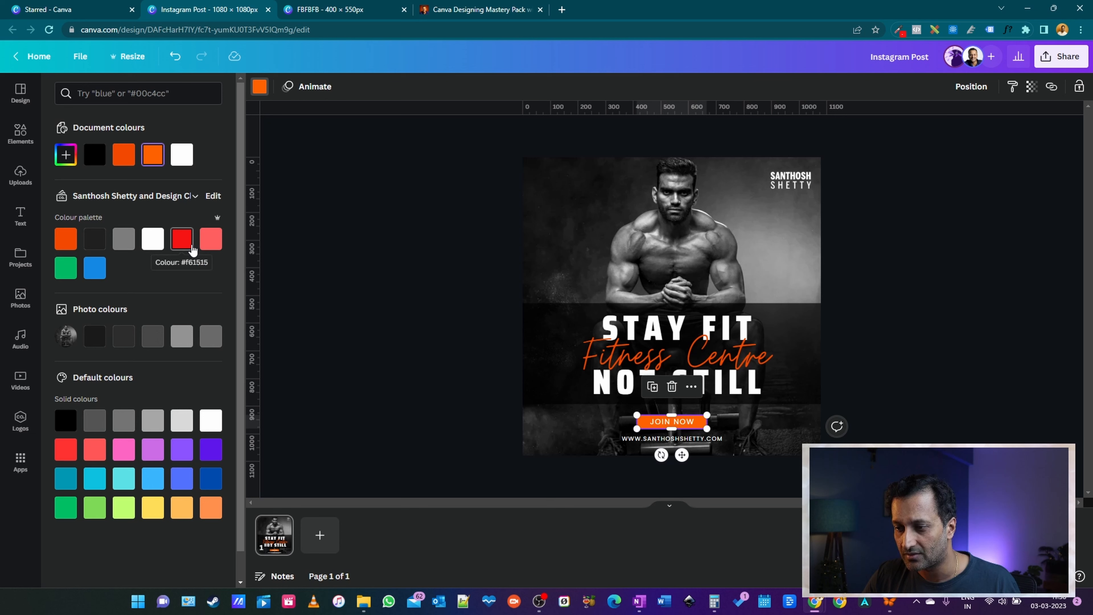
pyautogui.click(95, 269)
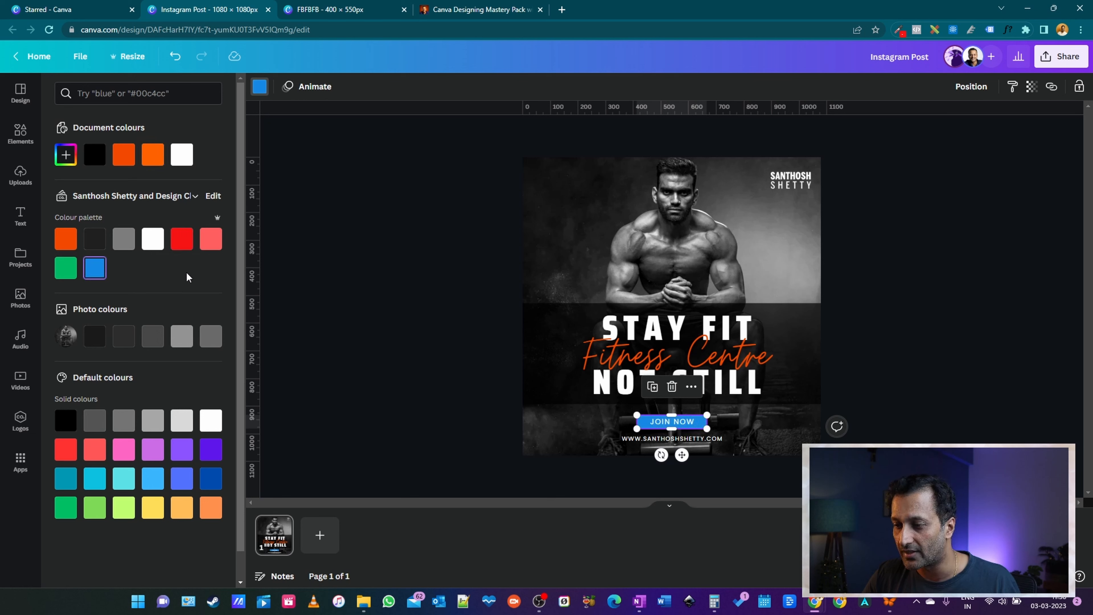
pyautogui.click(387, 313)
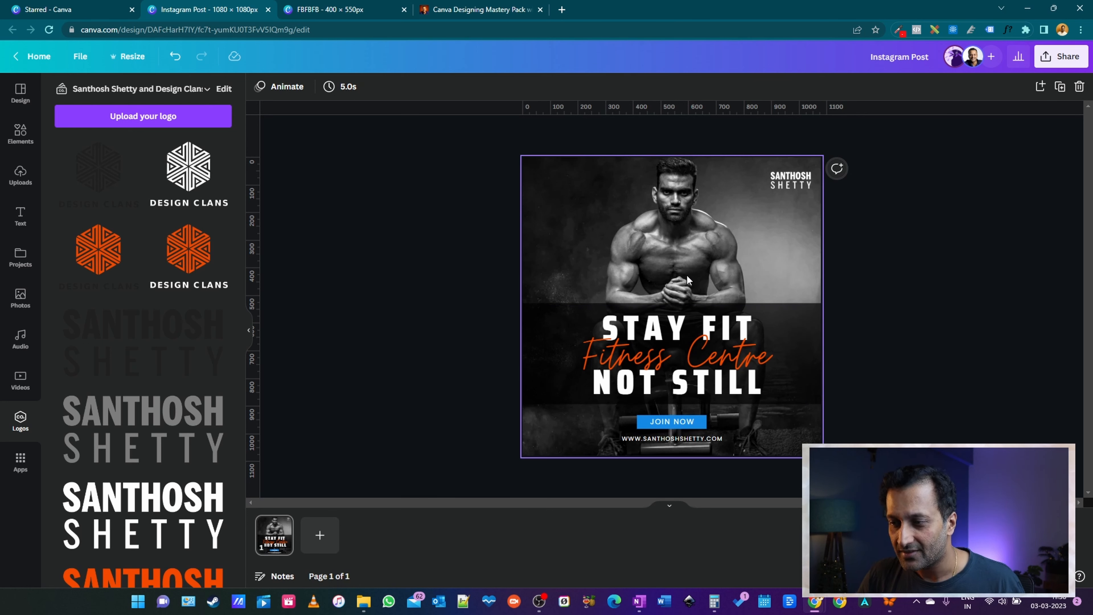
pyautogui.click(700, 320)
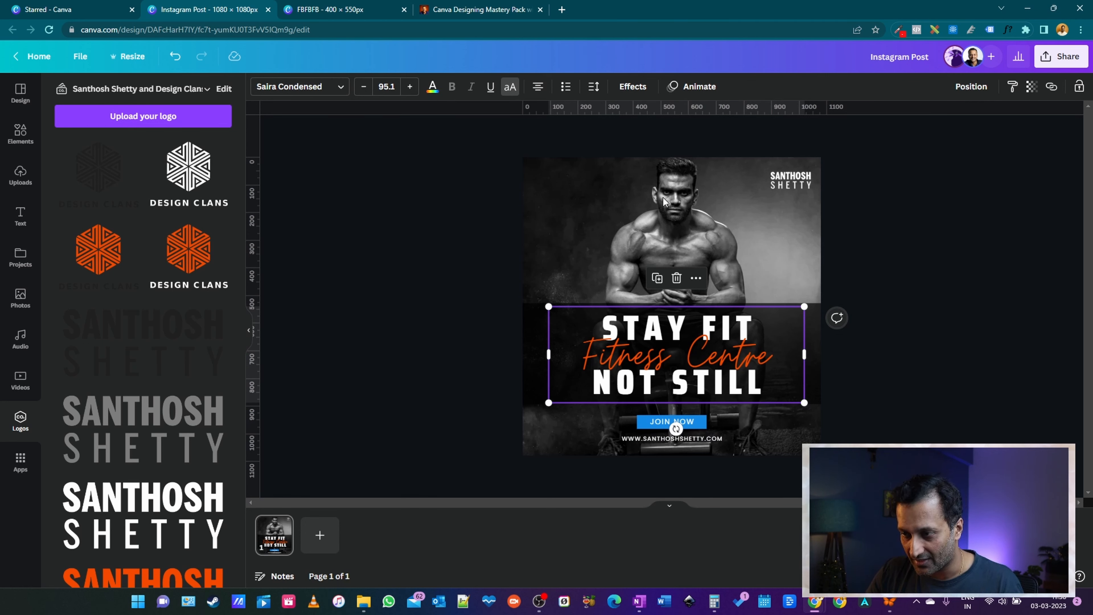
pyautogui.click(704, 210)
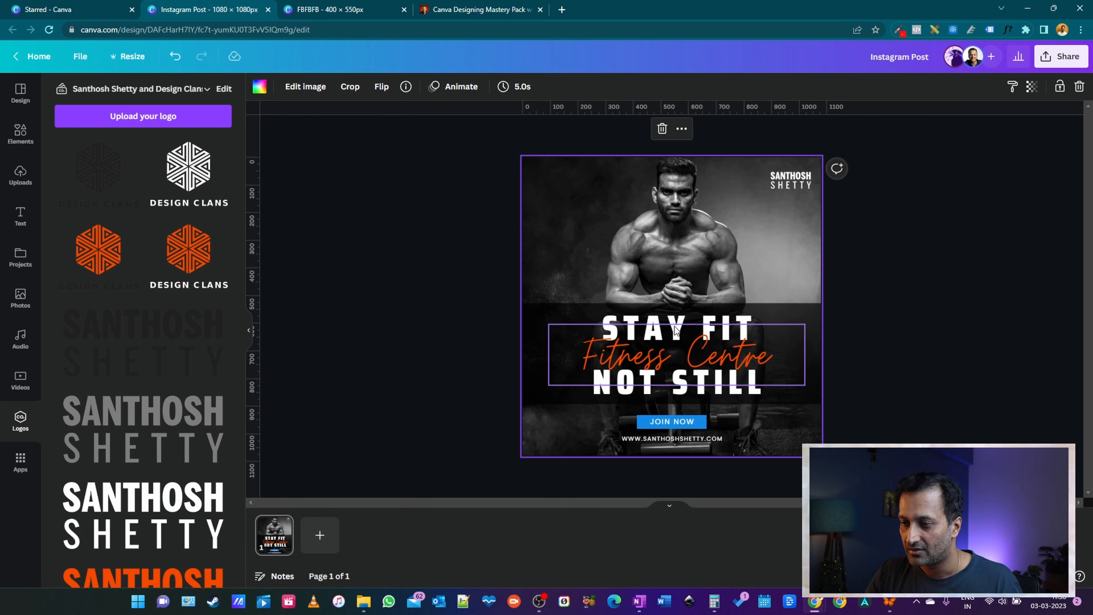
pyautogui.click(638, 308)
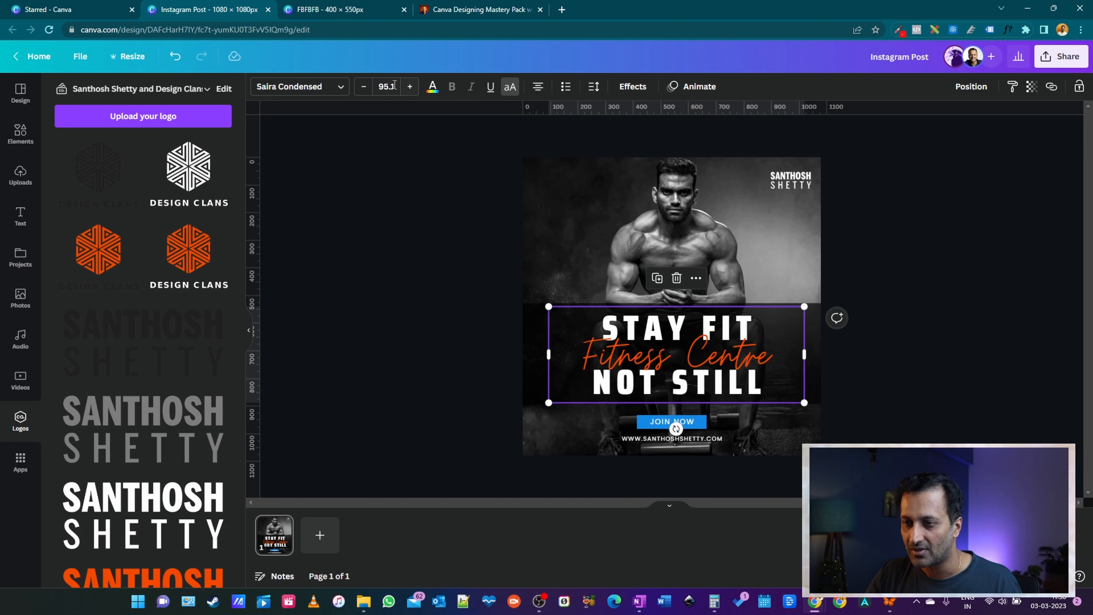
pyautogui.click(289, 89)
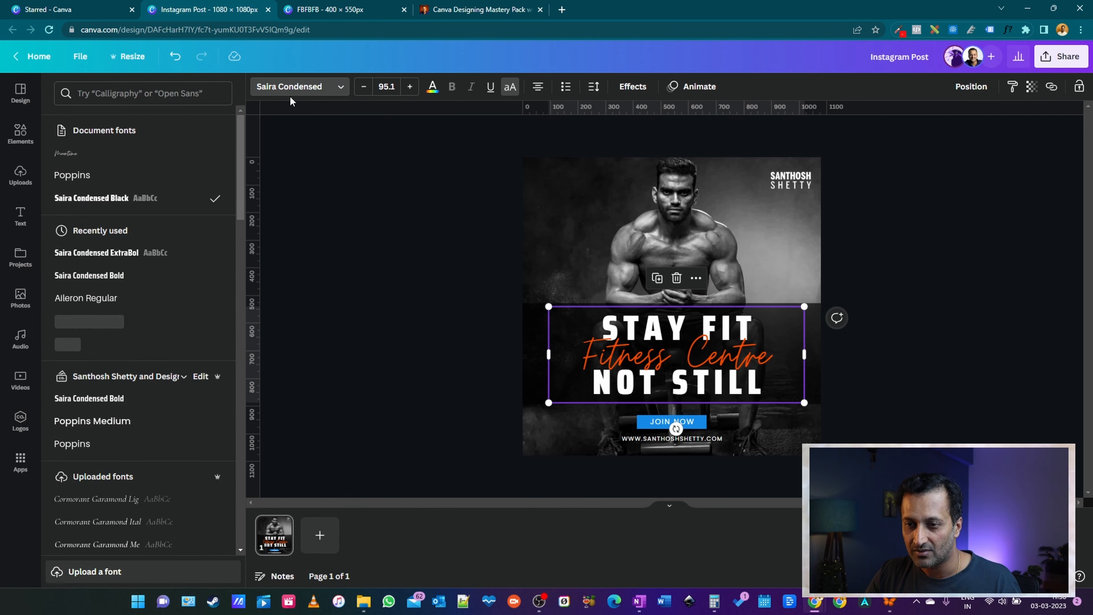
pyautogui.click(439, 135)
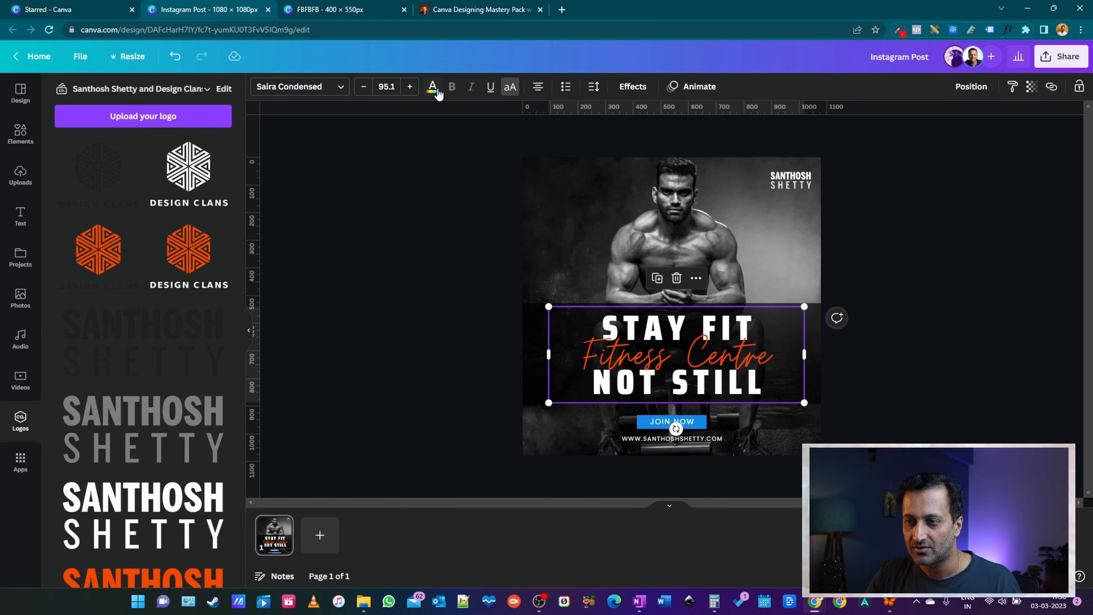
pyautogui.click(993, 324)
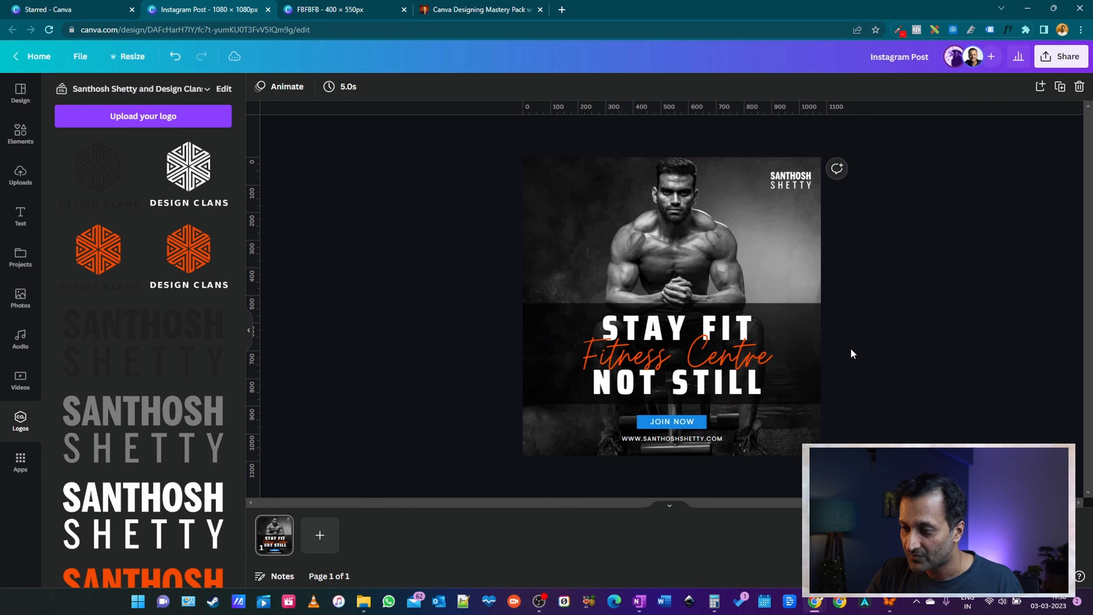
# Recolour the band behind the headline, trying the brand orange and white before choosing the brand palette's near-black grey
pyautogui.click(813, 315)
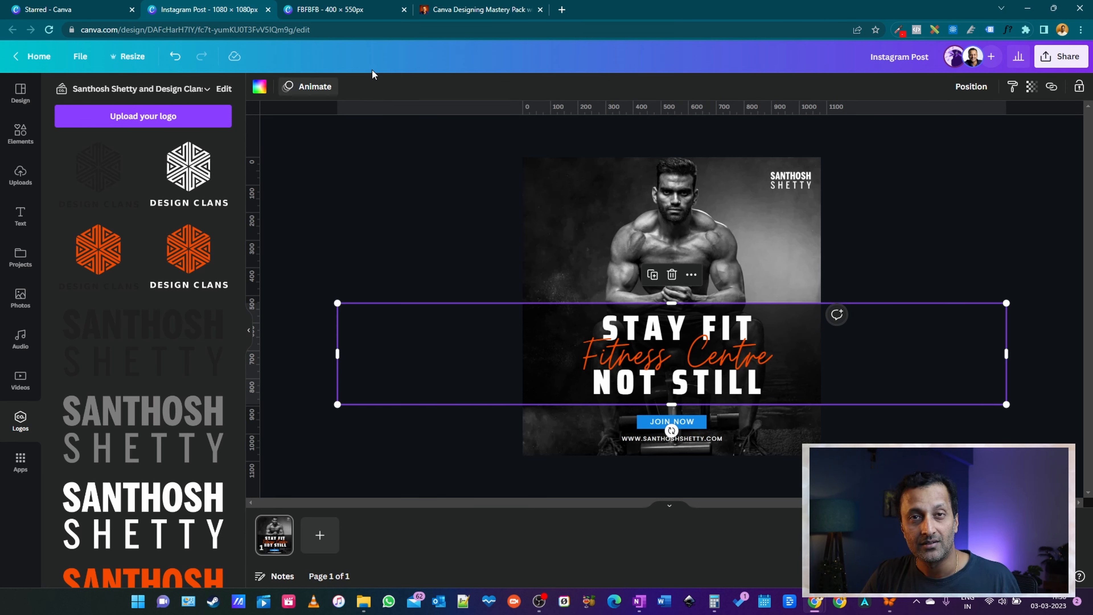
pyautogui.click(260, 86)
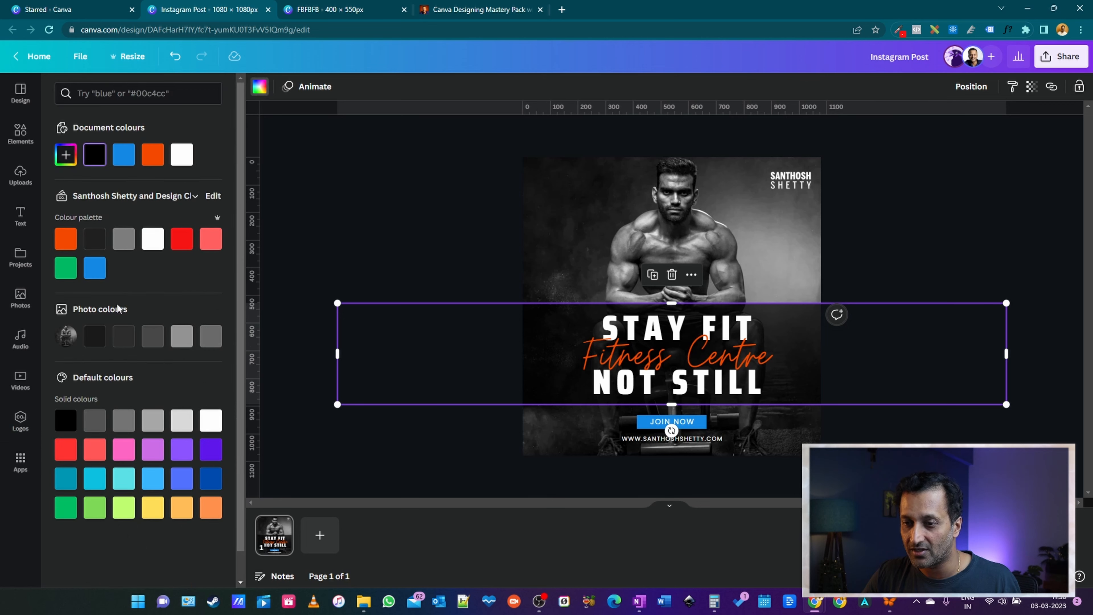
pyautogui.click(66, 238)
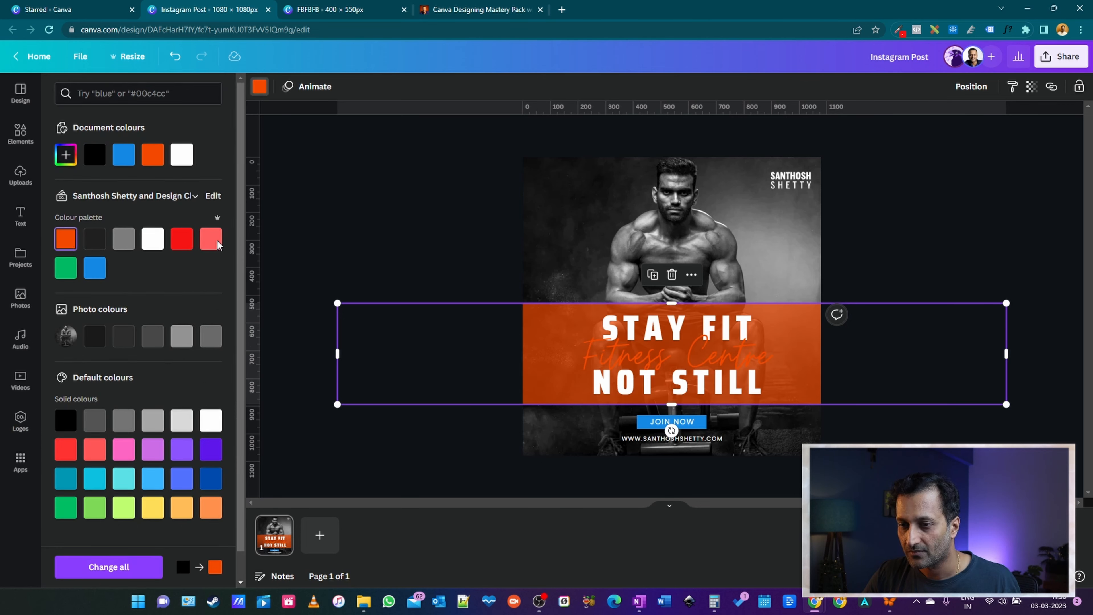
pyautogui.click(152, 239)
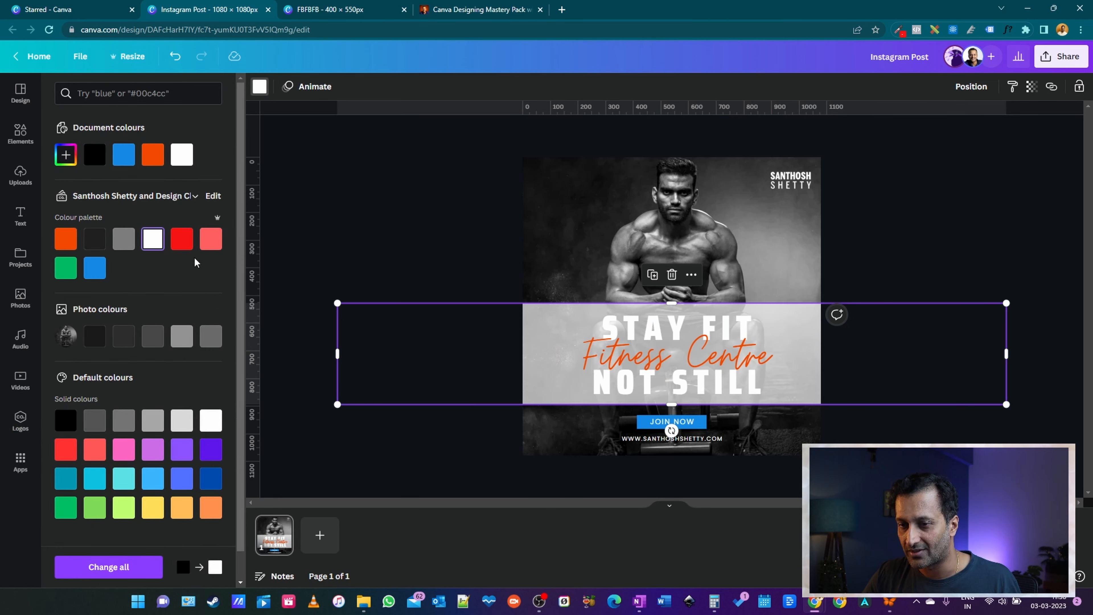
pyautogui.click(95, 241)
pyautogui.click(957, 224)
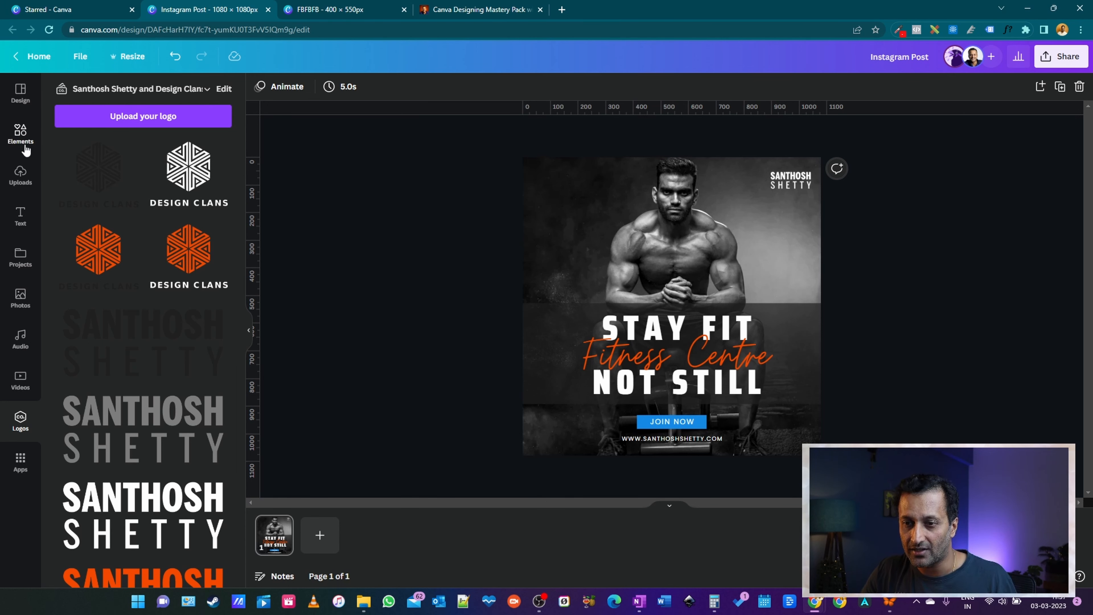
# Search the elements library for "dumbell" and show all matching graphics
pyautogui.click(22, 137)
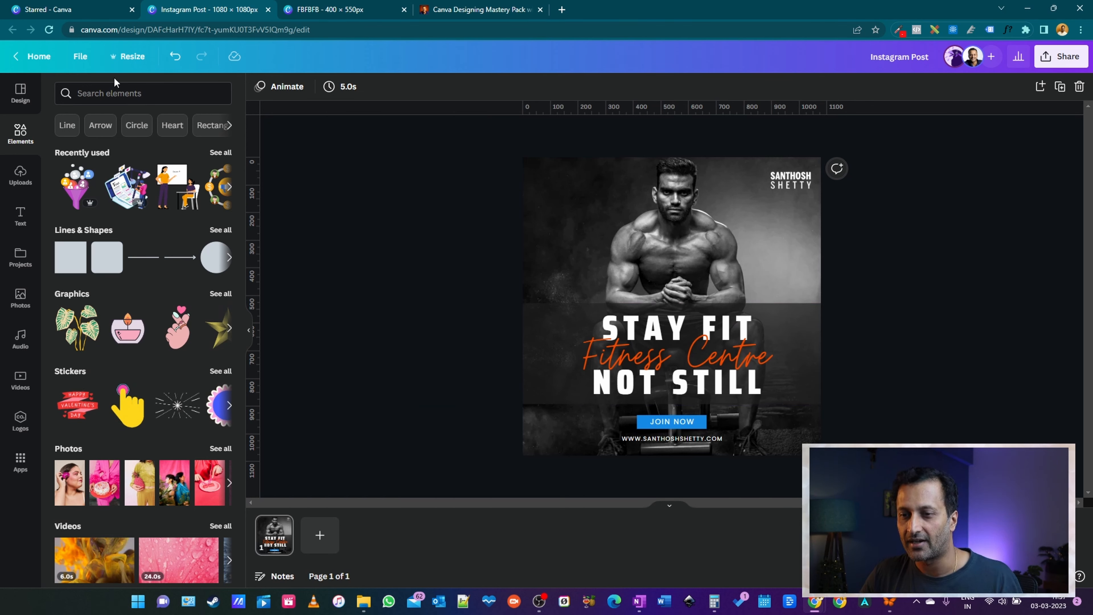
pyautogui.click(112, 90)
pyautogui.write('dumb')
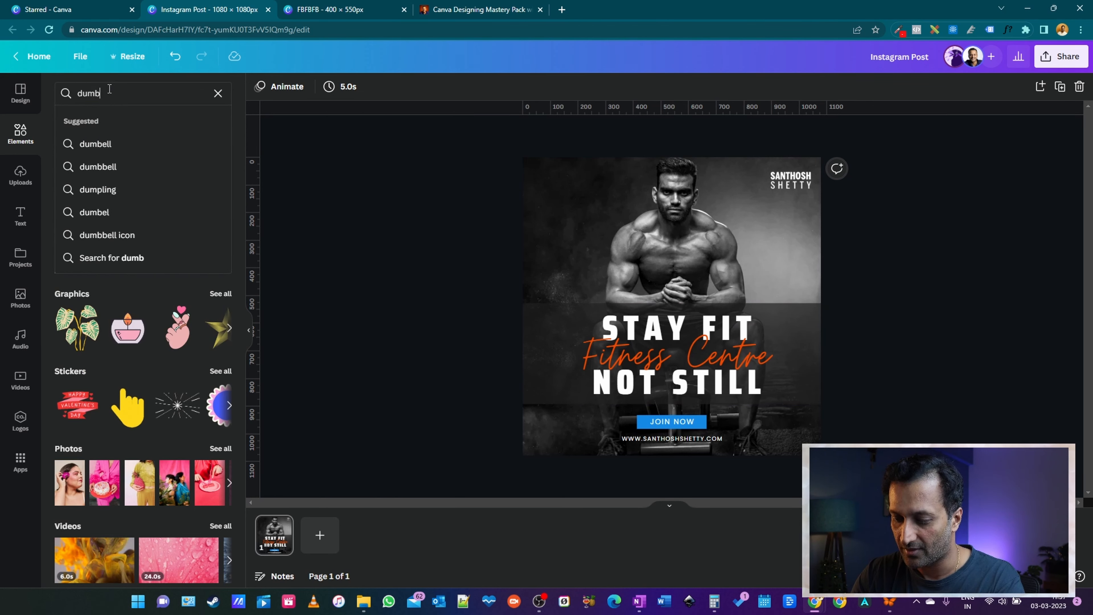
pyautogui.write('ell')
pyautogui.press('Return')
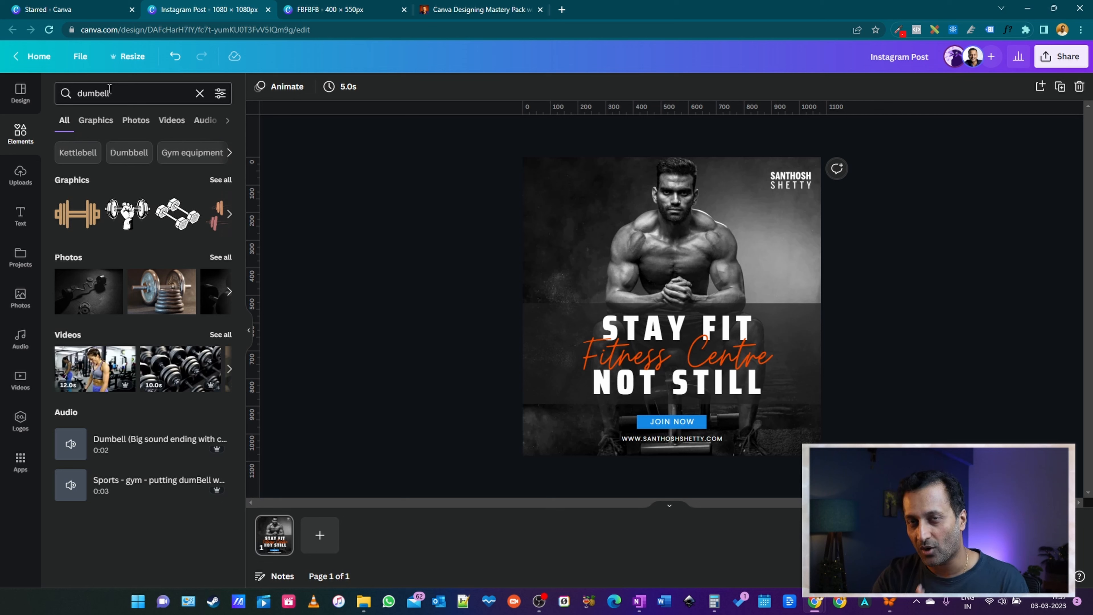
pyautogui.click(222, 180)
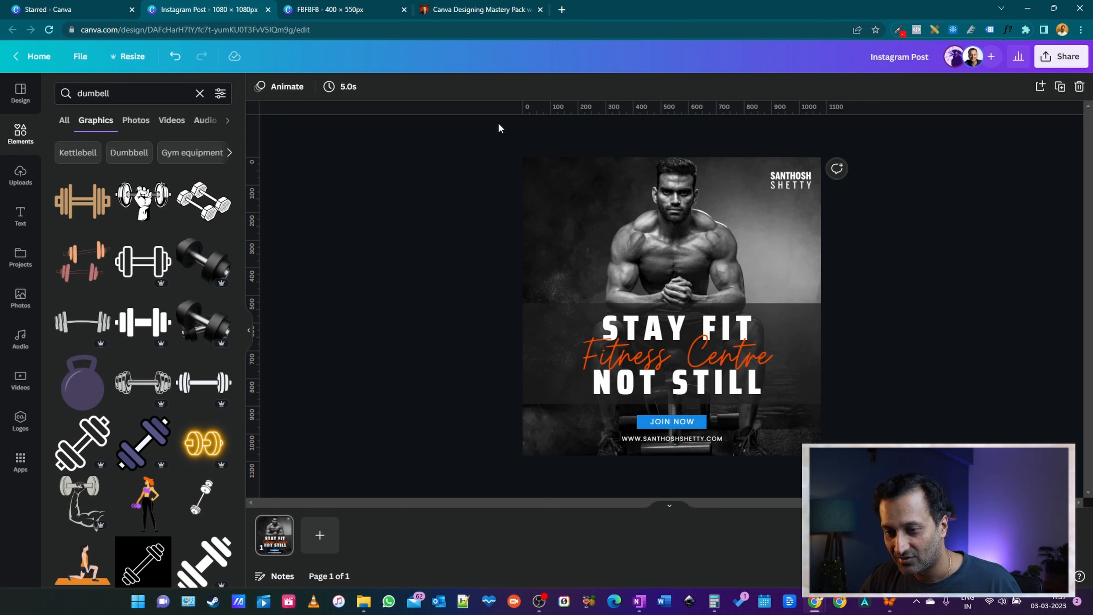
# Add a solid dumbbell graphic to the empty area beside the man's head and recolour it brand white
pyautogui.scroll(-3, 185, 306)
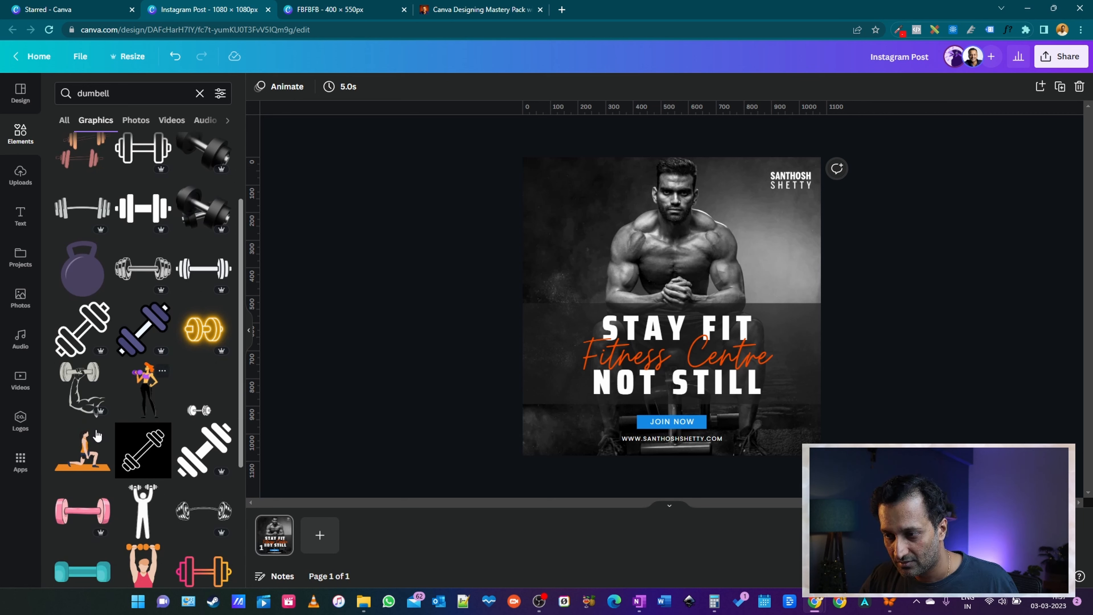
pyautogui.click(145, 212)
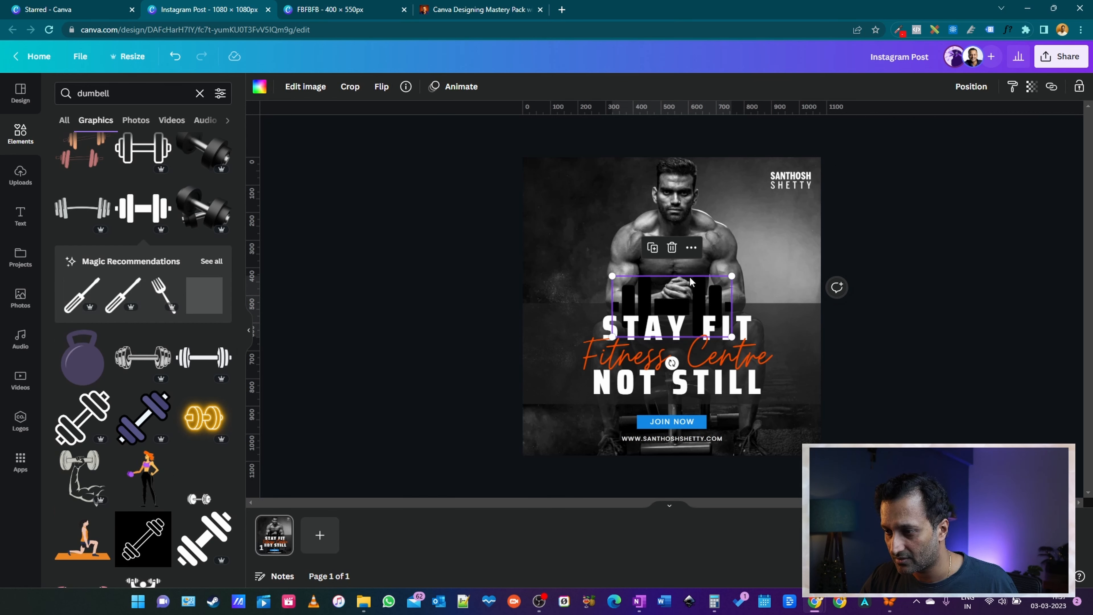
pyautogui.moveTo(701, 297); pyautogui.dragTo(659, 211)
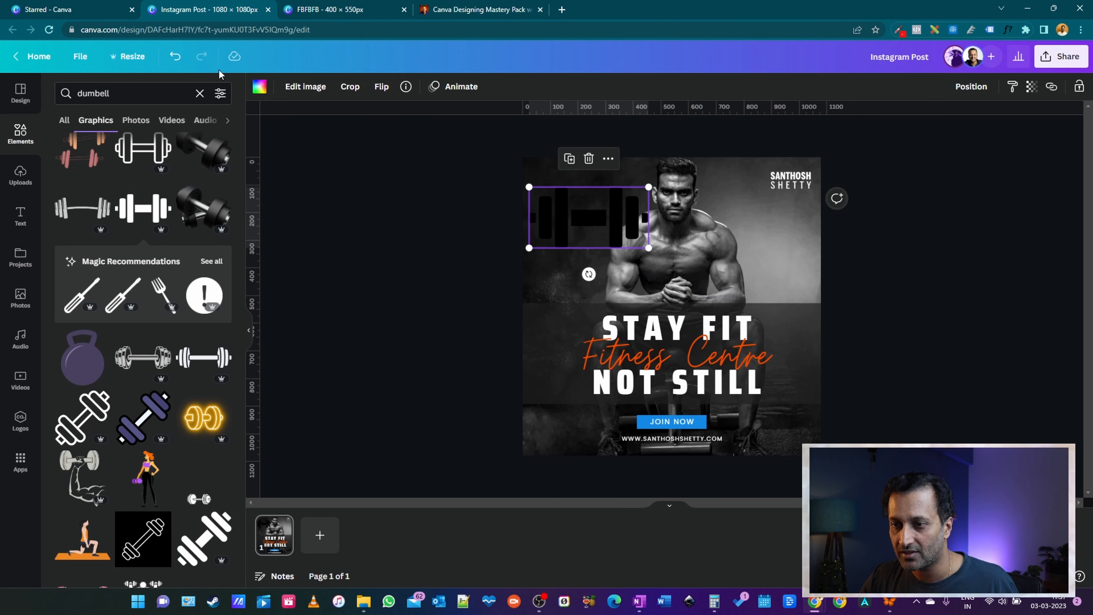
pyautogui.click(259, 87)
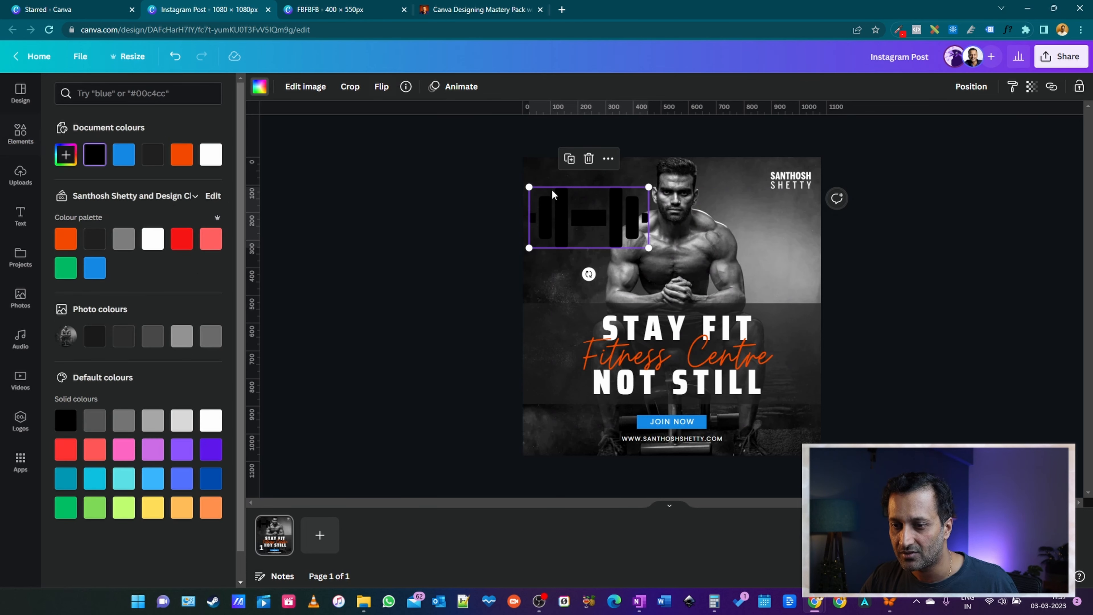
pyautogui.click(153, 241)
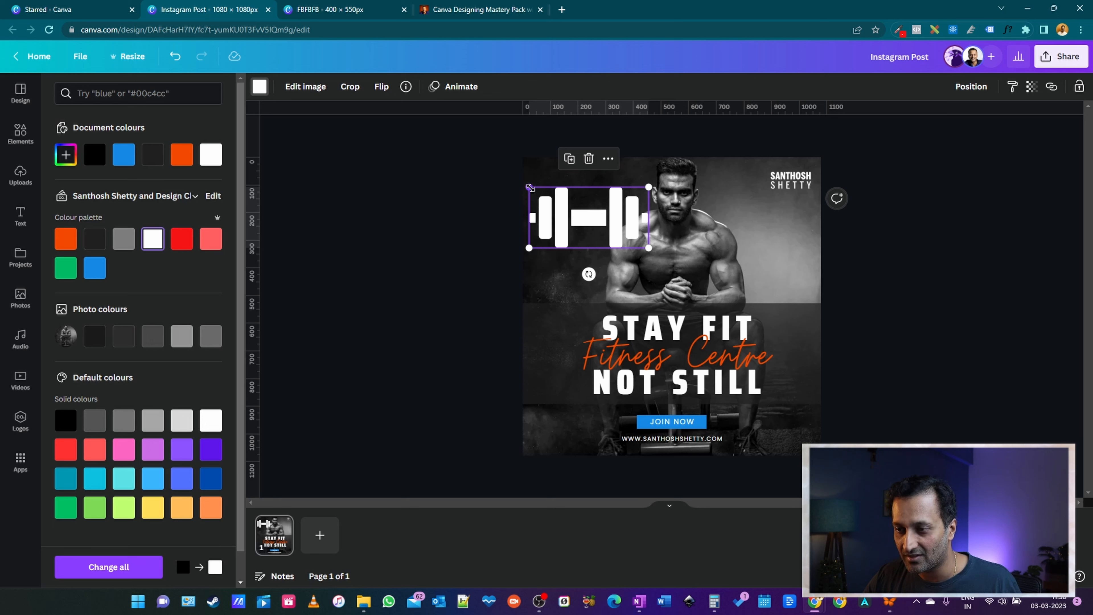
# Shrink the dumbbell to a small icon, rotate it upright and place it just before the "Fitness Centre" text
pyautogui.moveTo(530, 188); pyautogui.dragTo(576, 226)
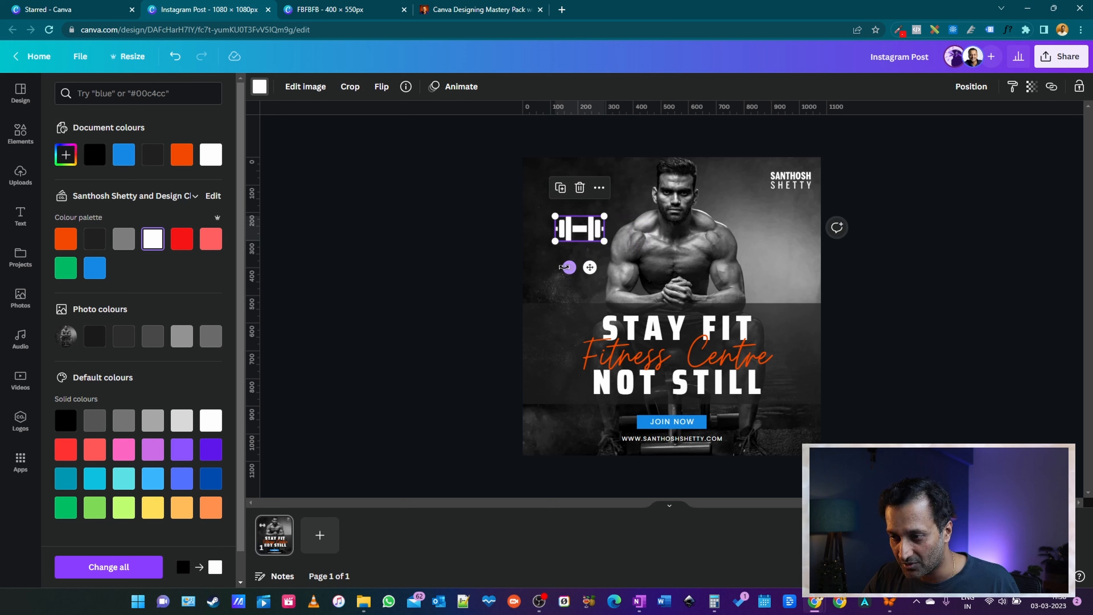
pyautogui.moveTo(568, 266); pyautogui.dragTo(573, 356)
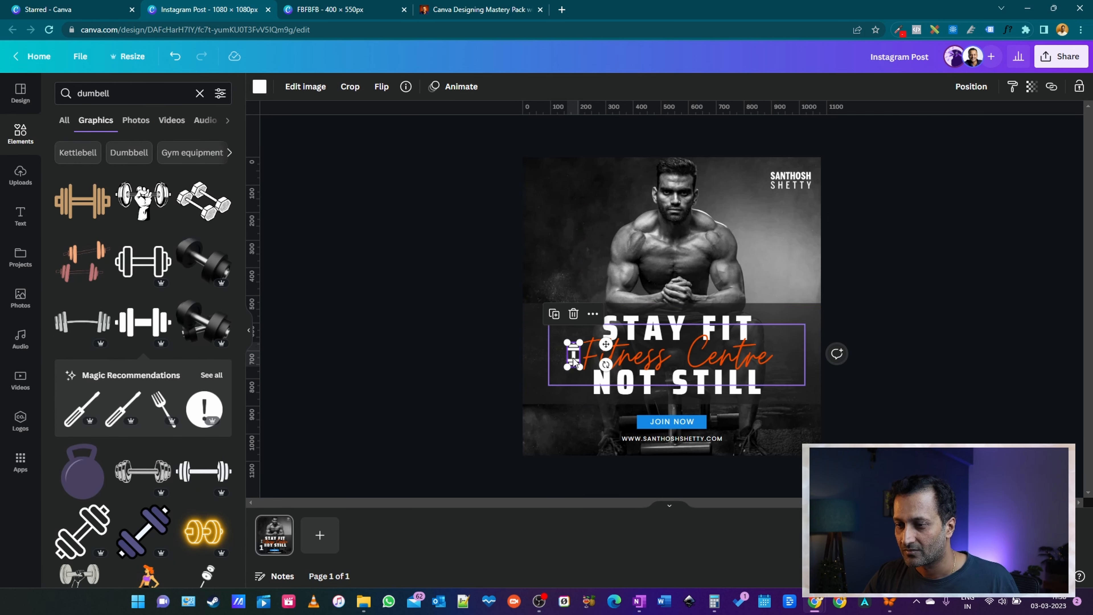
pyautogui.moveTo(574, 361); pyautogui.dragTo(568, 354)
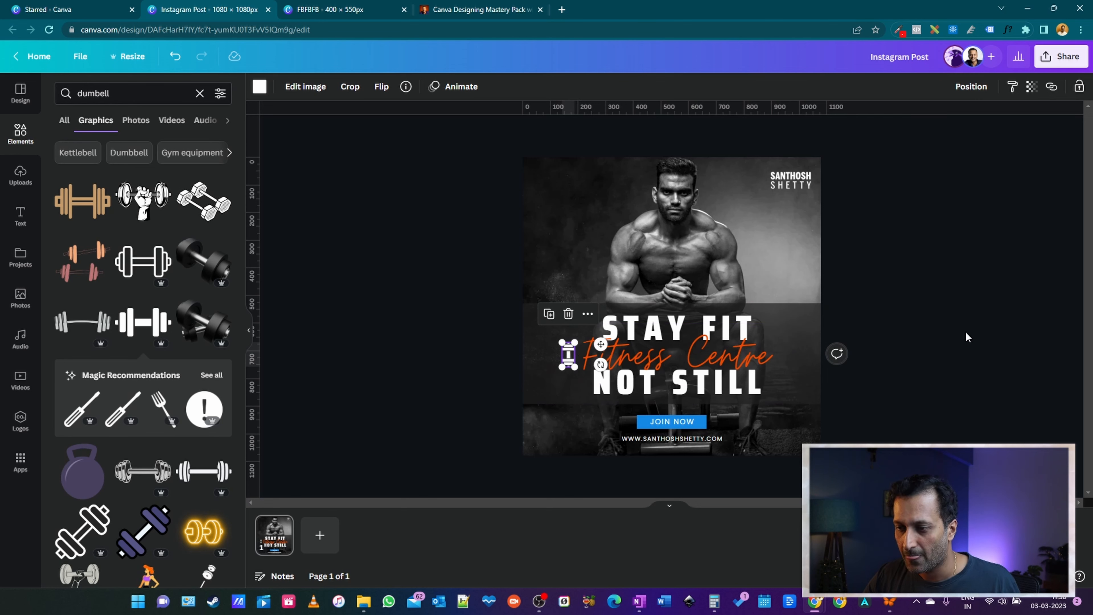
pyautogui.click(1000, 349)
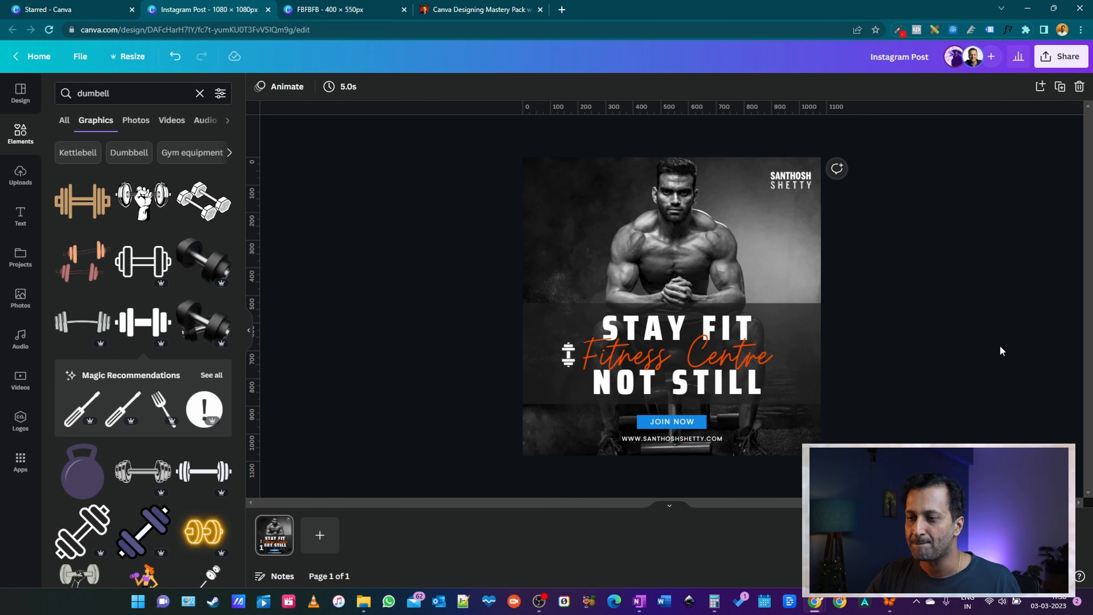
# Select the small dumbbell icon beneath the overlapping headline text boxes and bring it to the front of the layer order
pyautogui.click(568, 354)
pyautogui.click(884, 350)
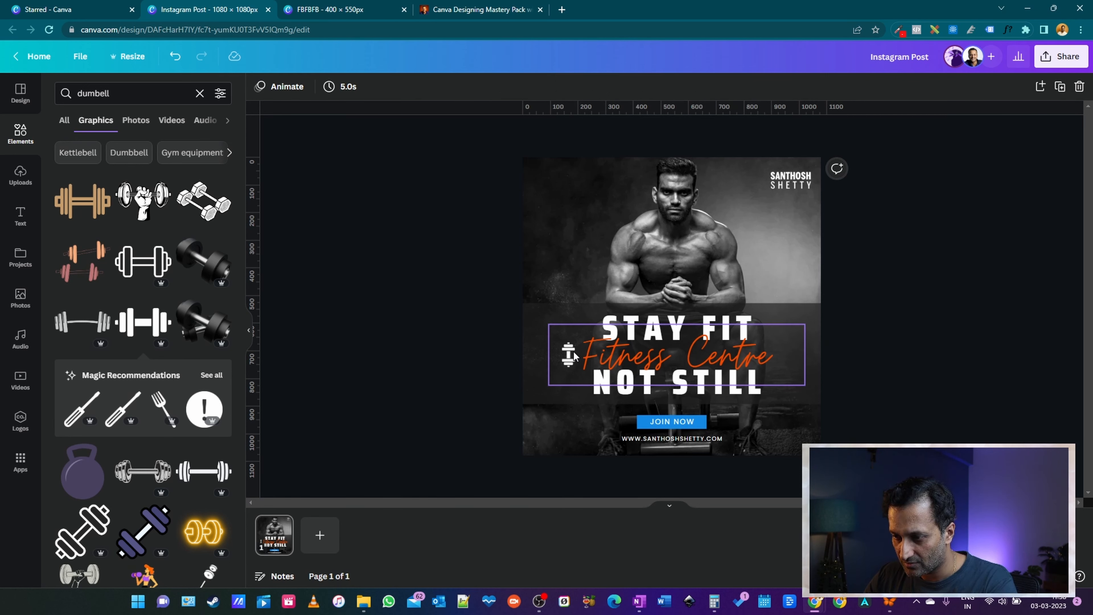
pyautogui.click(671, 357)
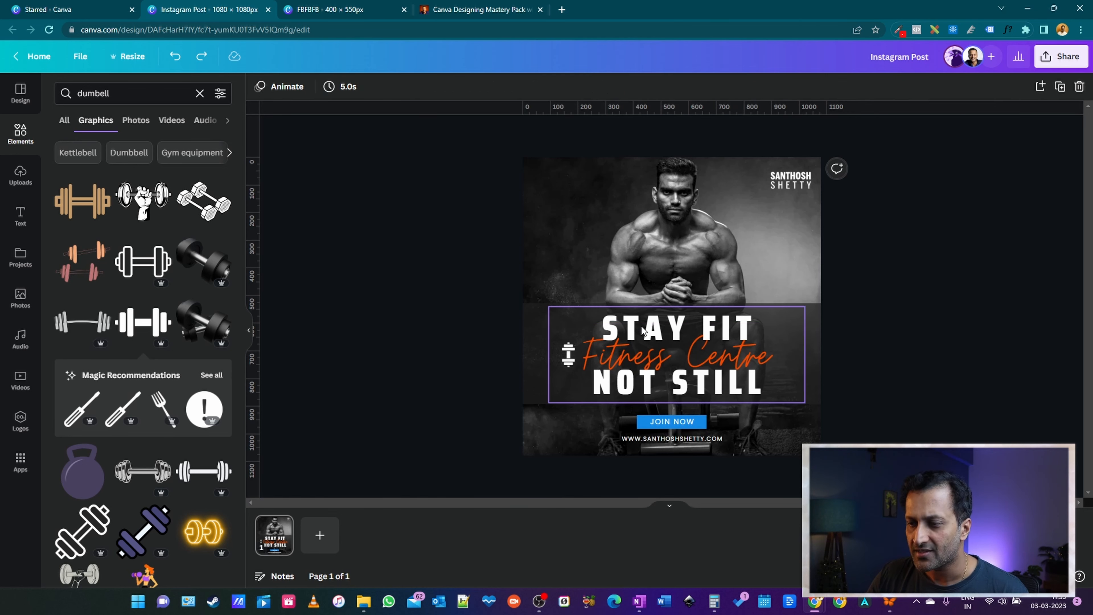
pyautogui.click(568, 359)
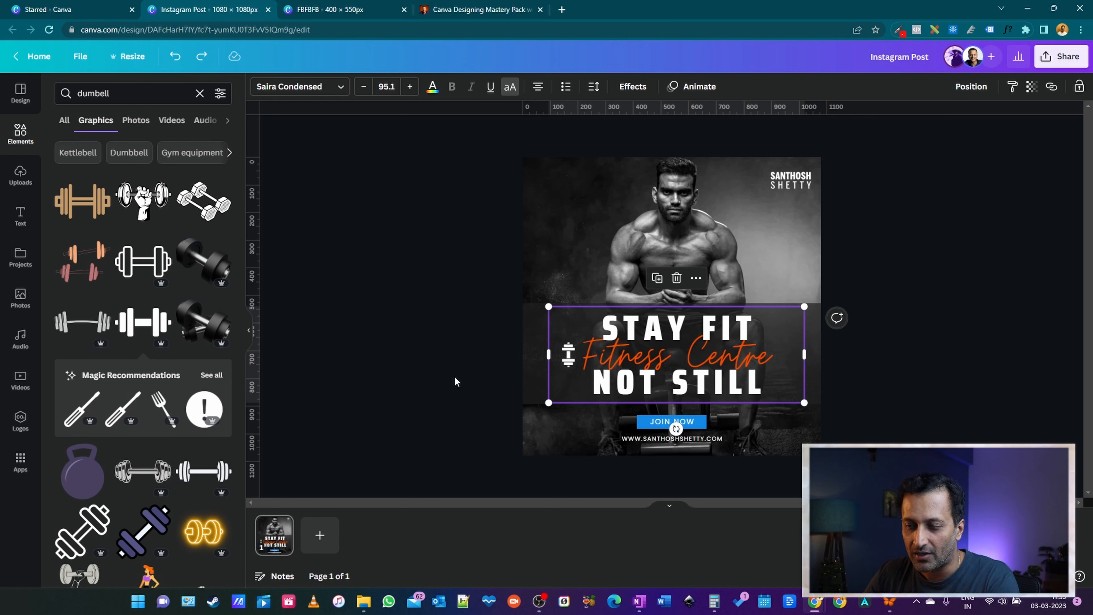
pyautogui.click(568, 362)
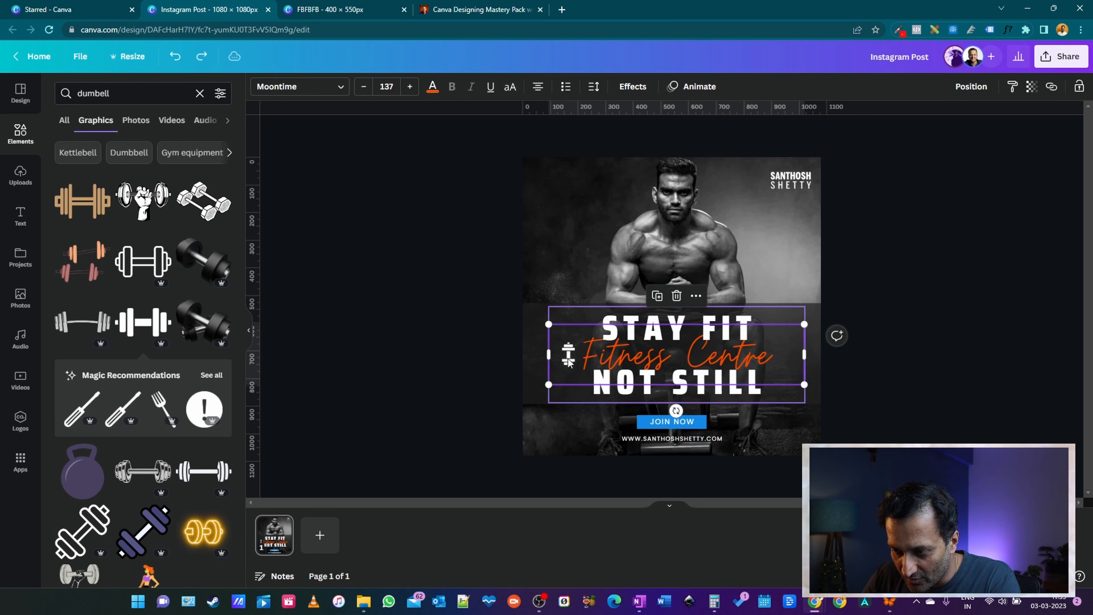
pyautogui.click(568, 362)
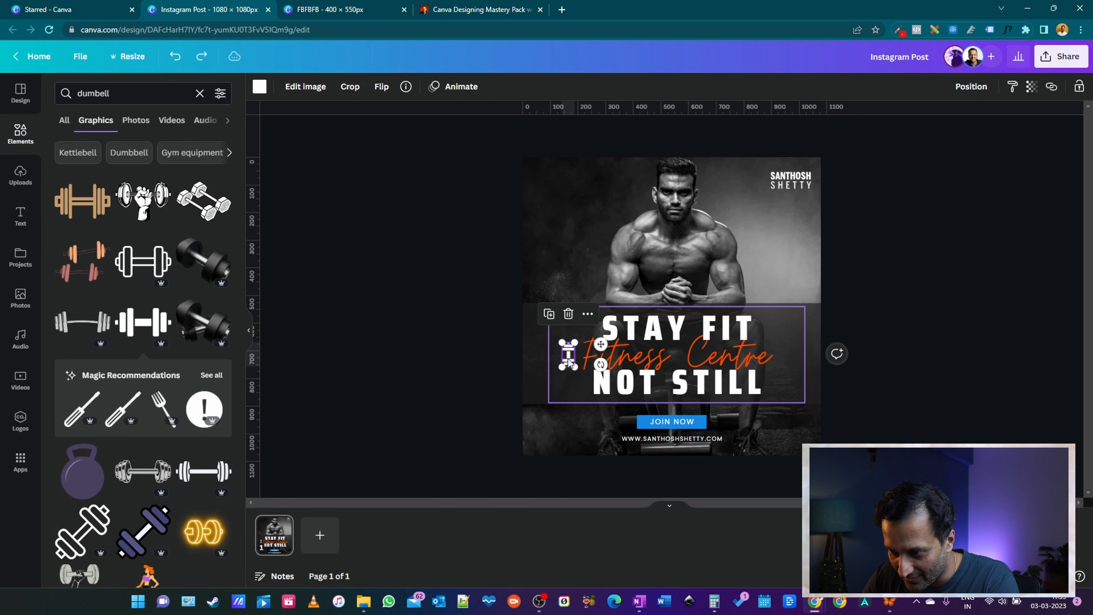
pyautogui.click(980, 91)
pyautogui.click(817, 139)
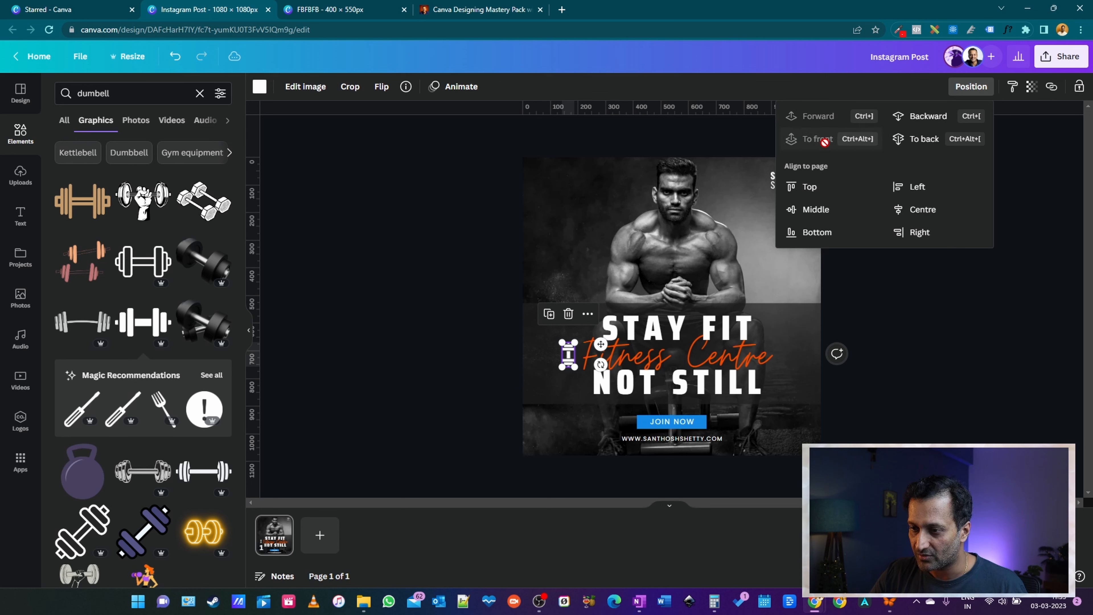
pyautogui.click(459, 374)
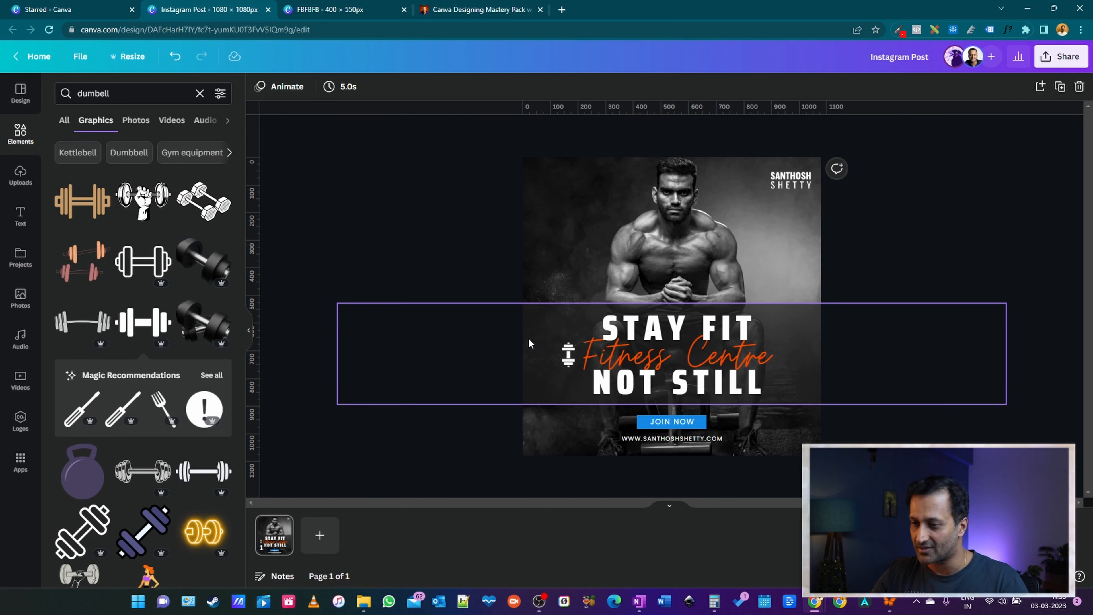
pyautogui.click(570, 360)
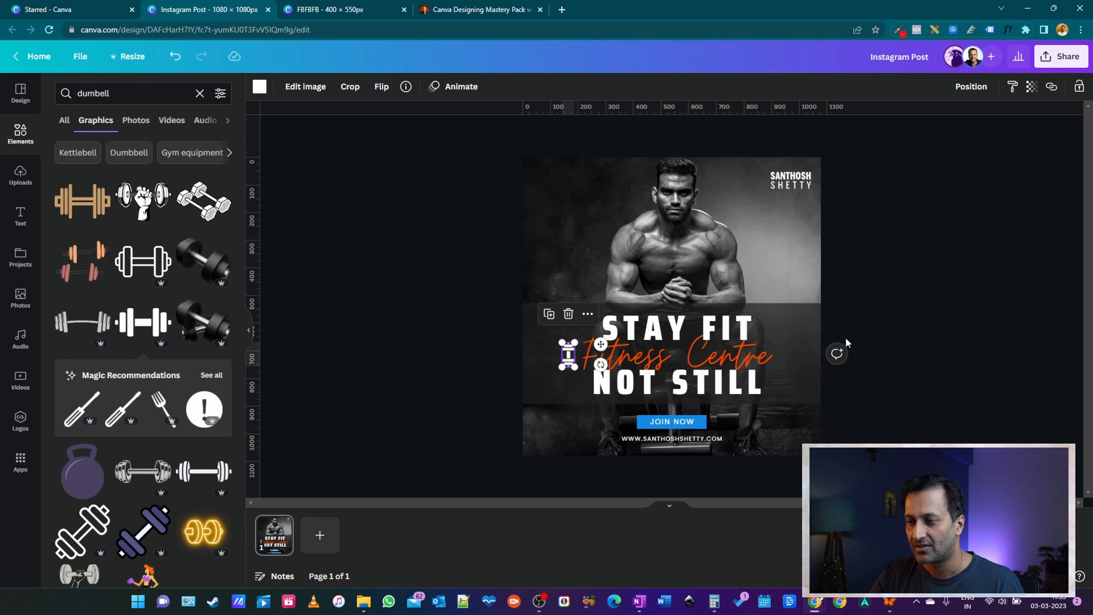
pyautogui.click(910, 215)
# Move the dumbbell icon to the left end of the headline band and place a duplicate at the right end
pyautogui.moveTo(569, 362); pyautogui.dragTo(538, 357)
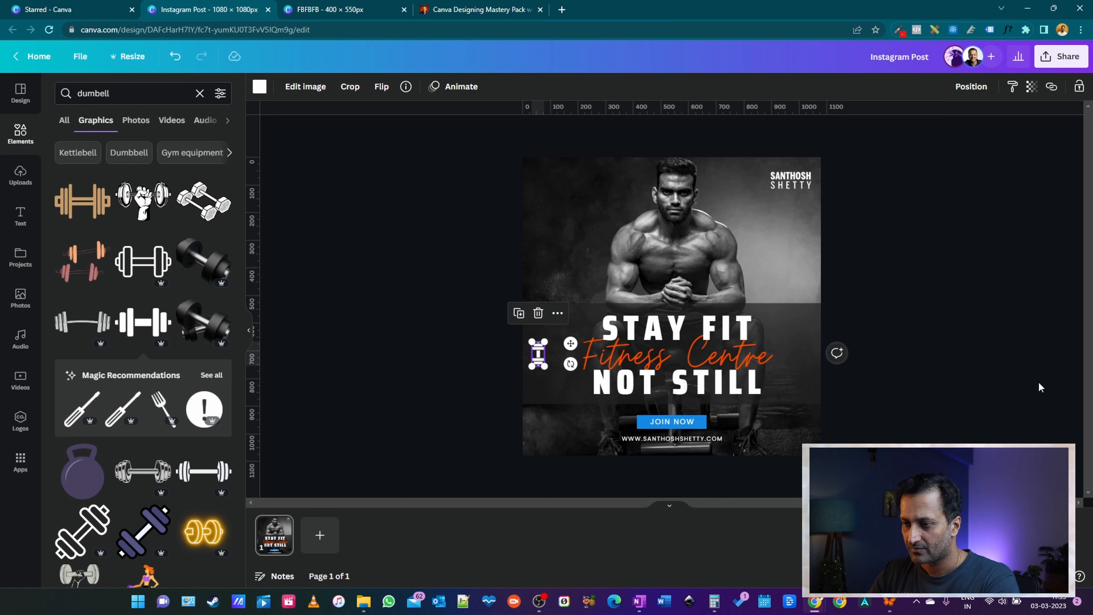
pyautogui.hotkey('ctrl', 'd')
pyautogui.moveTo(575, 348); pyautogui.dragTo(842, 342)
pyautogui.click(981, 290)
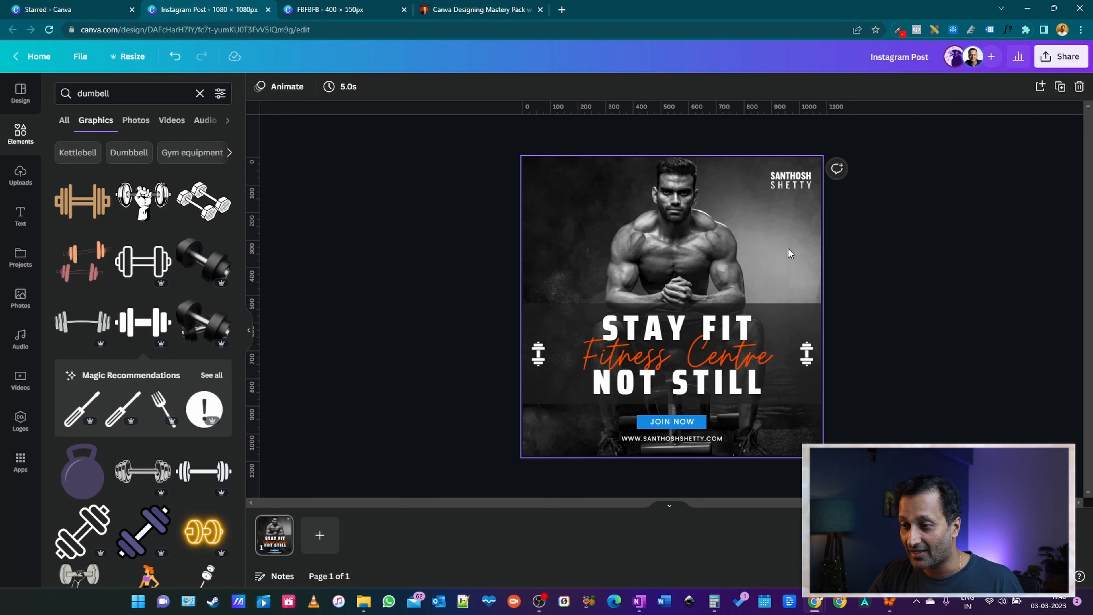
# Search the photo library for "gym" to find an alternative background image
pyautogui.click(641, 204)
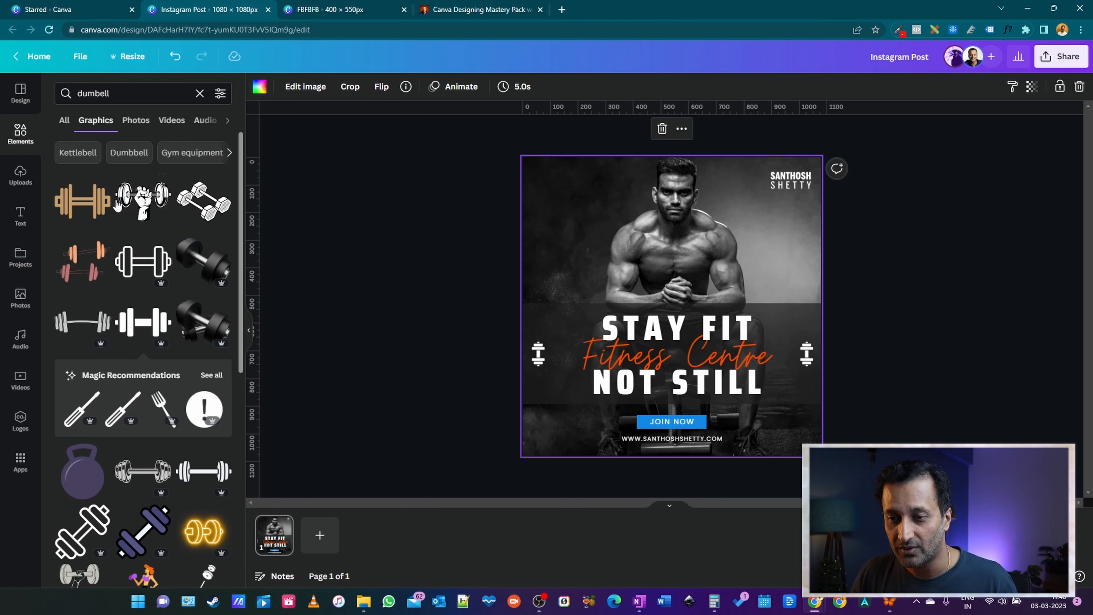
pyautogui.click(20, 174)
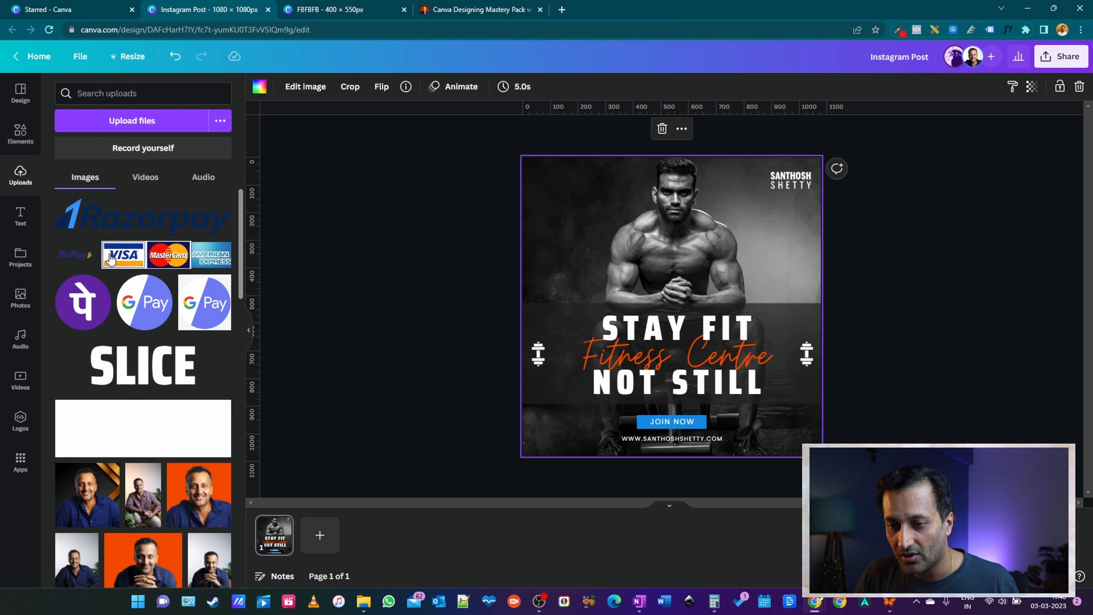
pyautogui.click(22, 299)
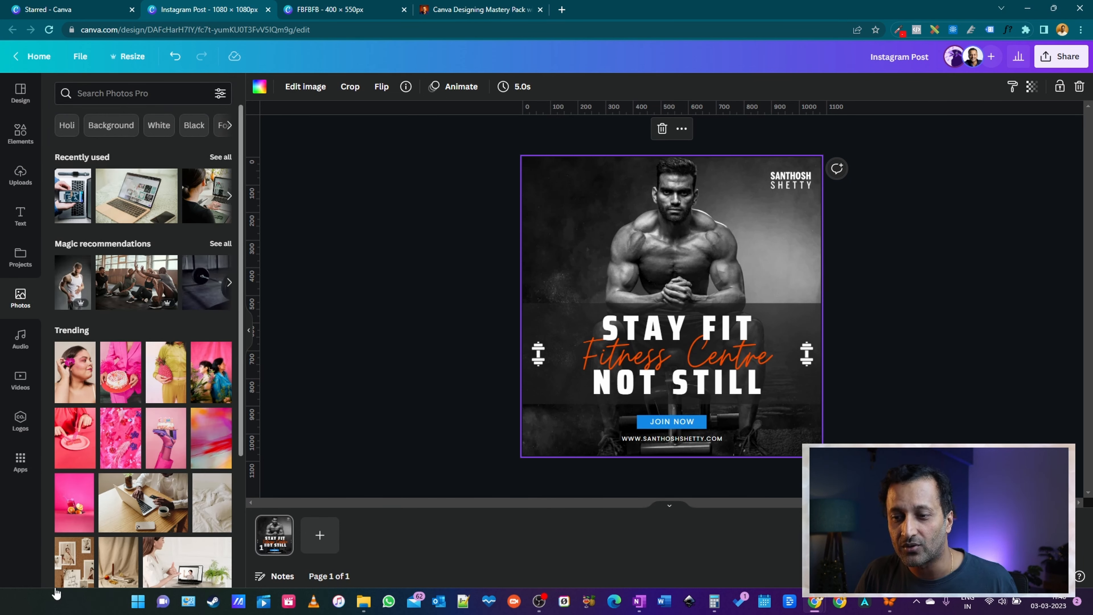
pyautogui.scroll(-4, 149, 382)
pyautogui.scroll(5, 148, 381)
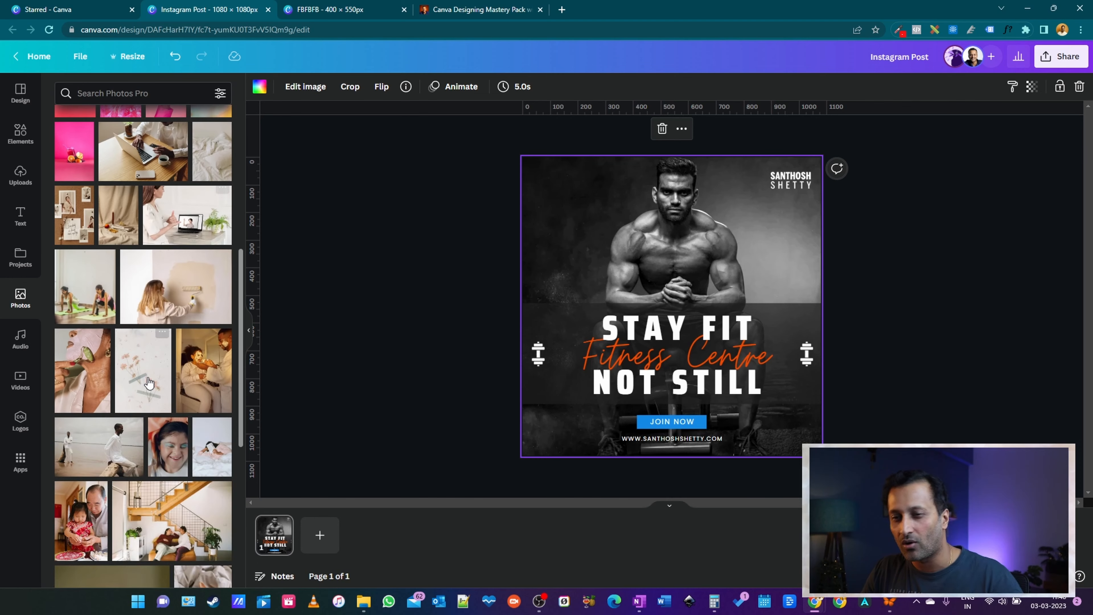
pyautogui.click(134, 98)
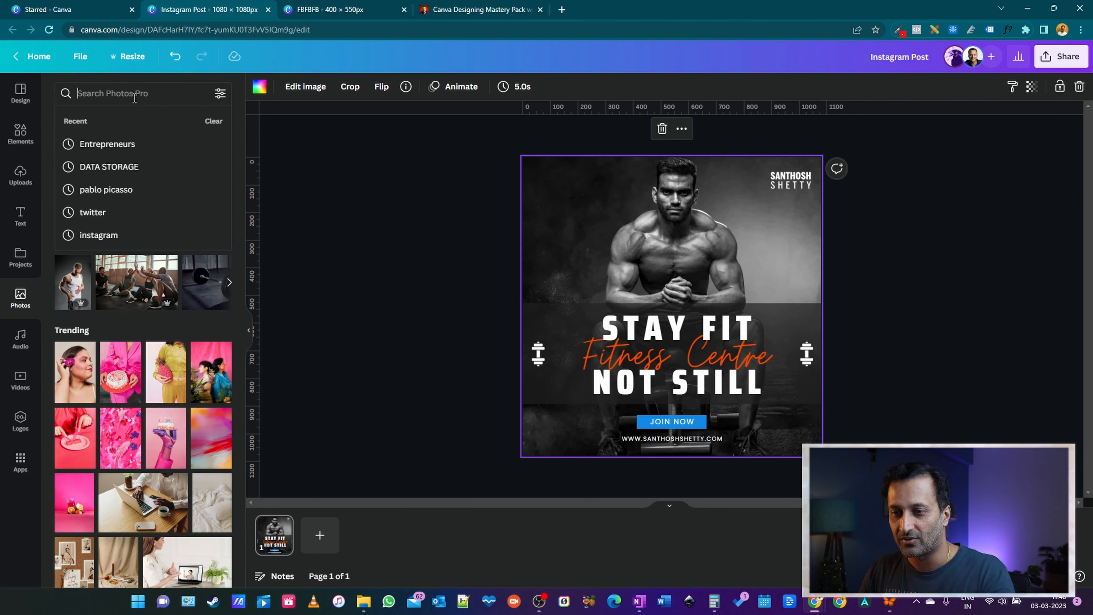
pyautogui.write('gym')
pyautogui.press('Return')
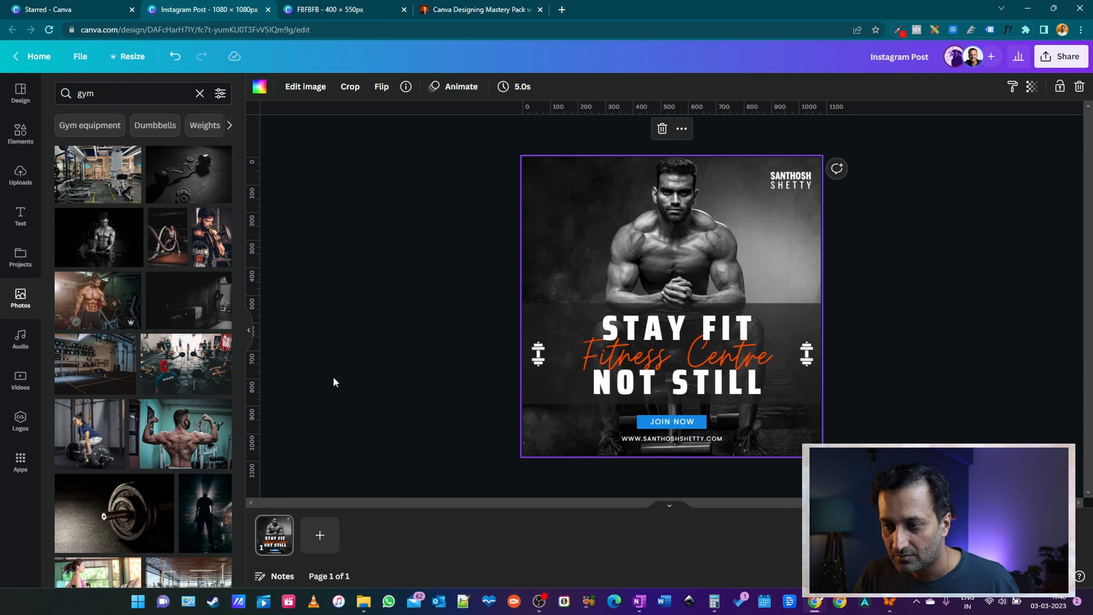
# Add the orange-lit photo of a man training with battle ropes and set it as the page background
pyautogui.scroll(-1, 174, 354)
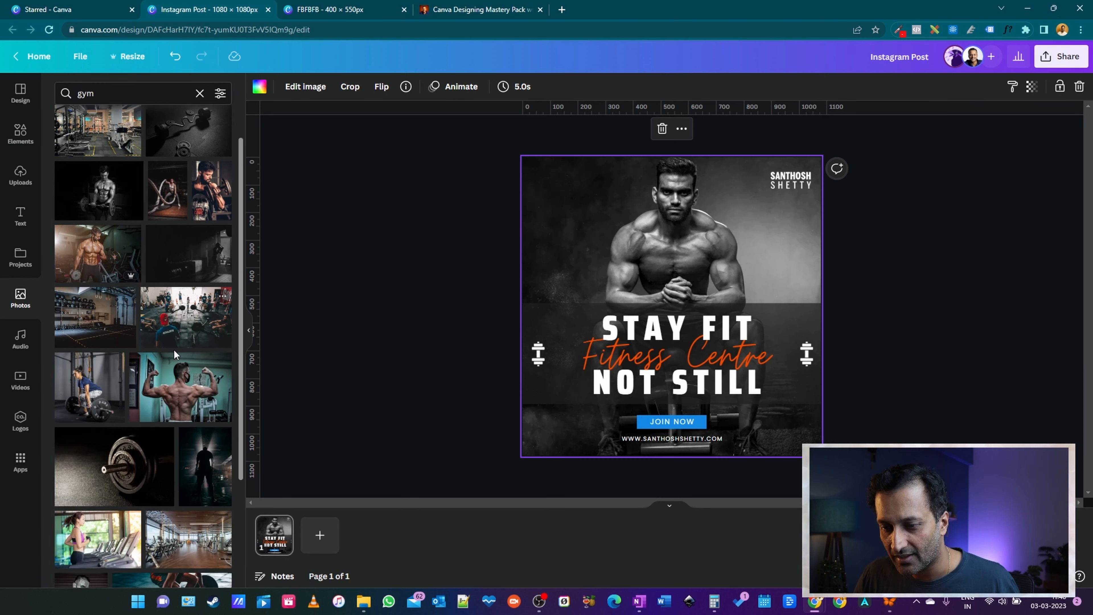
pyautogui.scroll(-3, 174, 354)
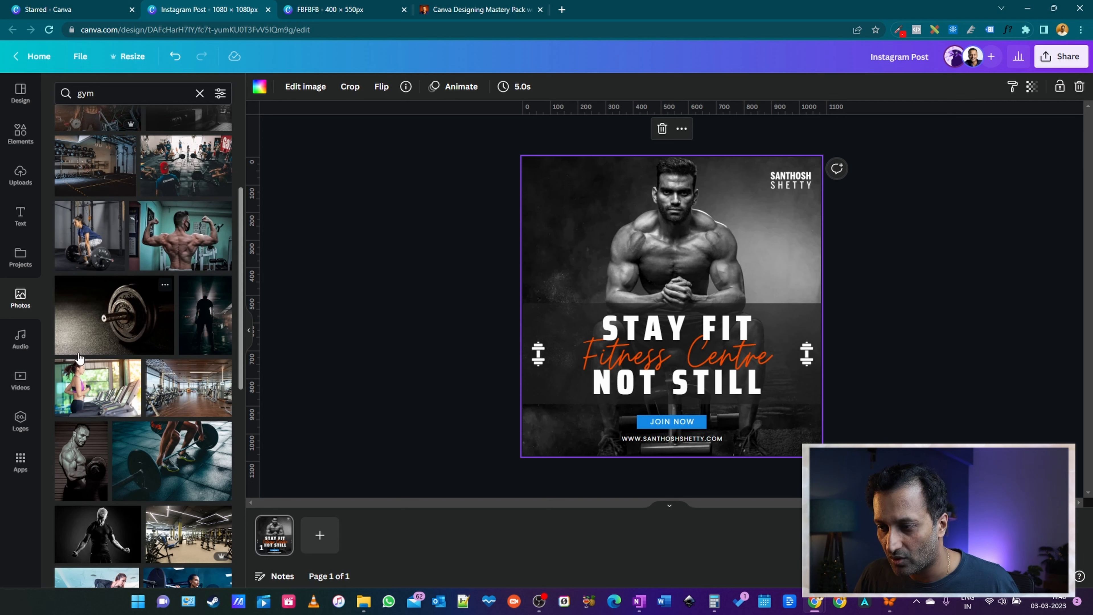
pyautogui.scroll(-5, 79, 356)
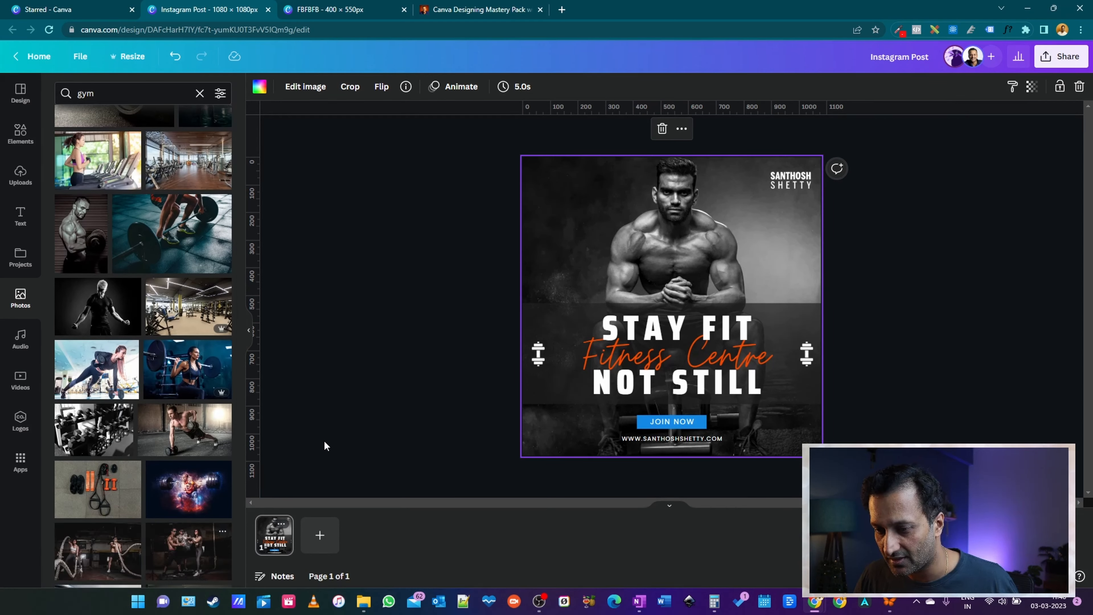
pyautogui.scroll(-5, 130, 347)
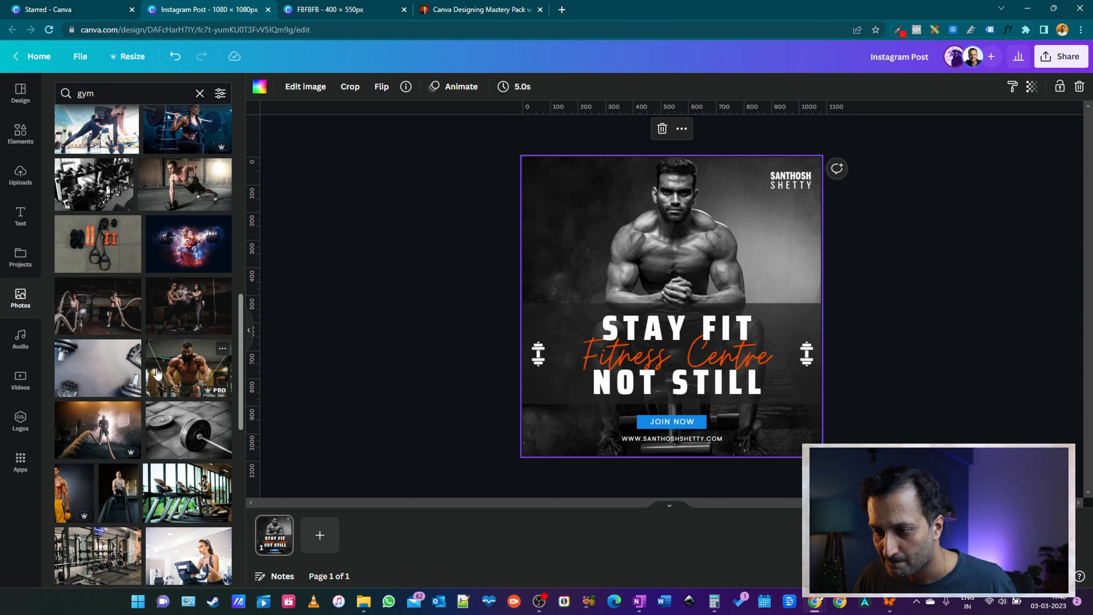
pyautogui.click(96, 434)
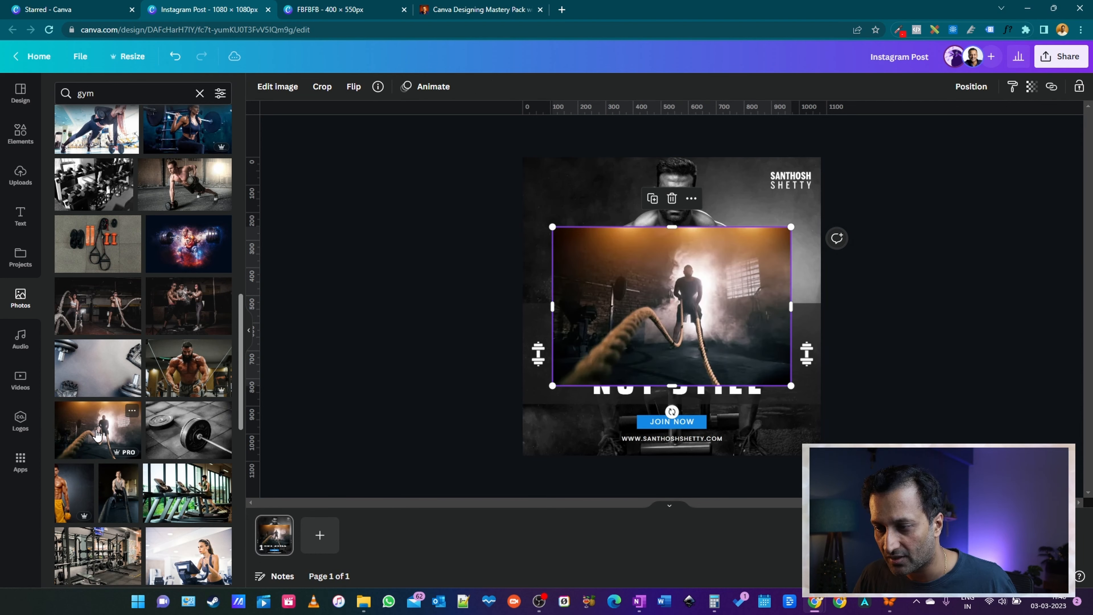
pyautogui.rightClick(641, 249)
pyautogui.click(787, 541)
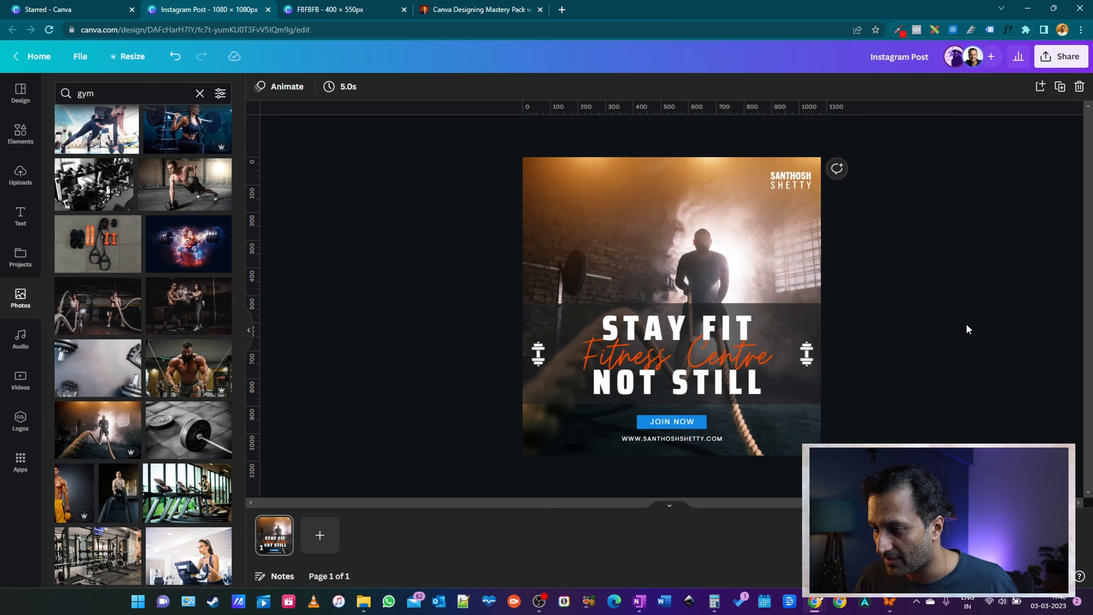
# Set the transparency of the dark band behind the headline to 90
pyautogui.click(815, 320)
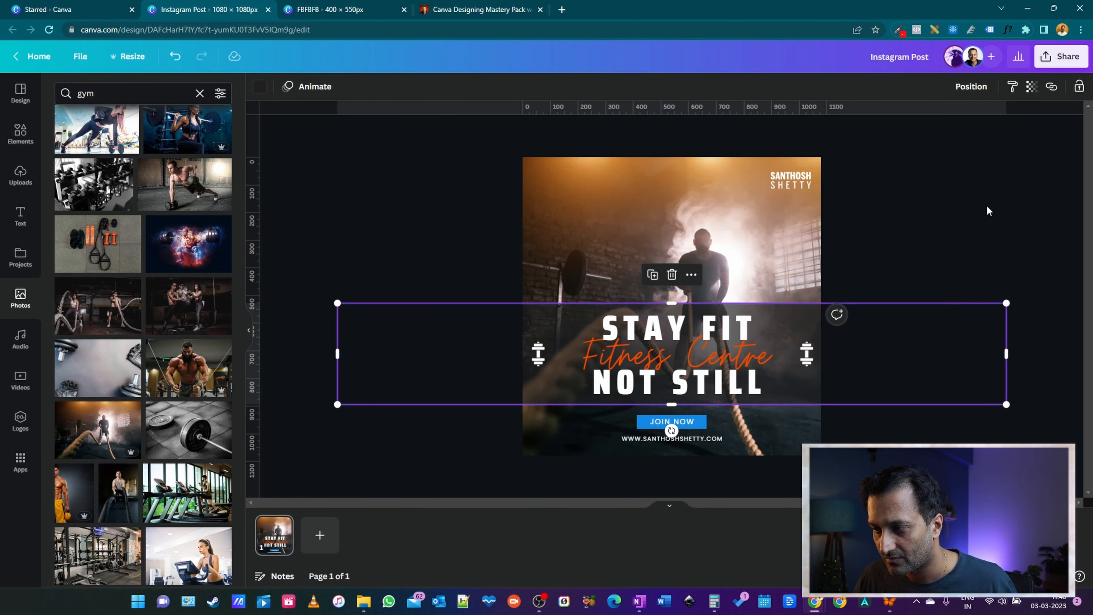
pyautogui.click(1032, 86)
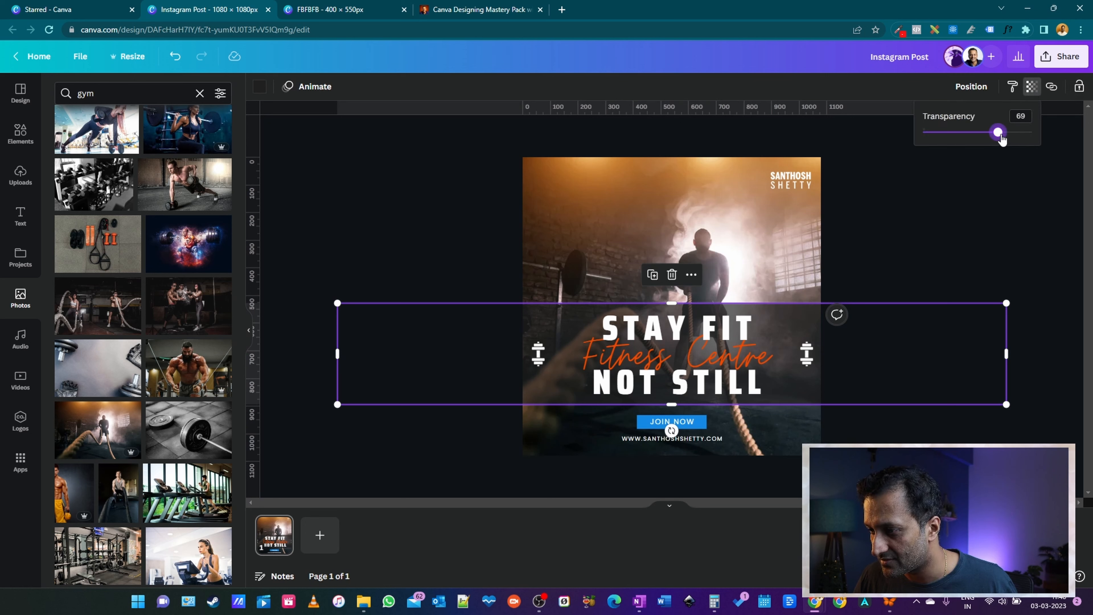
pyautogui.moveTo(1001, 139); pyautogui.dragTo(1021, 139)
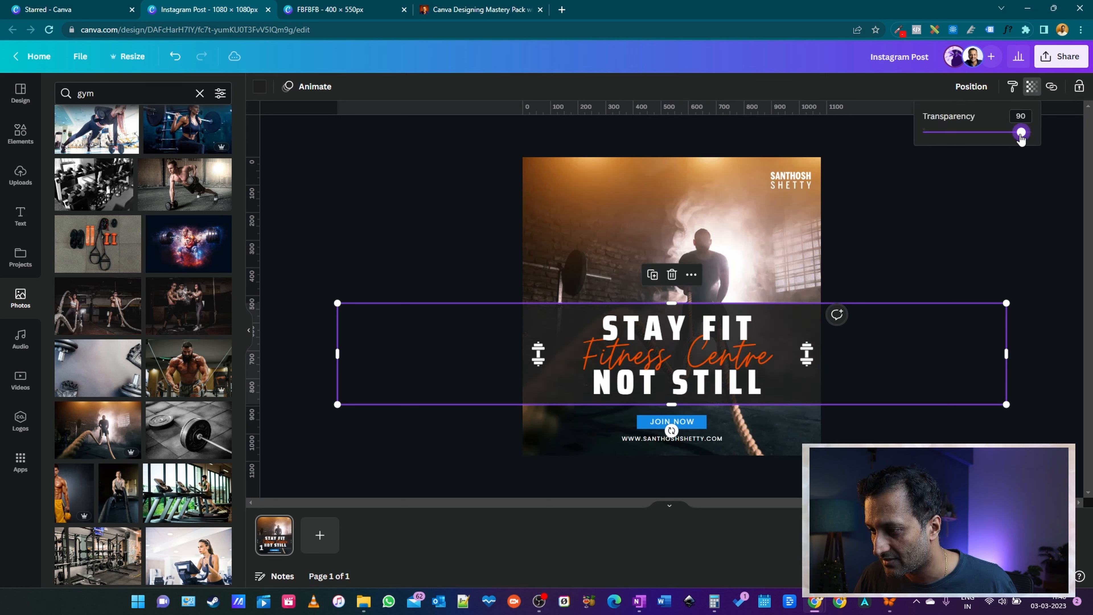
pyautogui.click(1021, 256)
pyautogui.click(1020, 256)
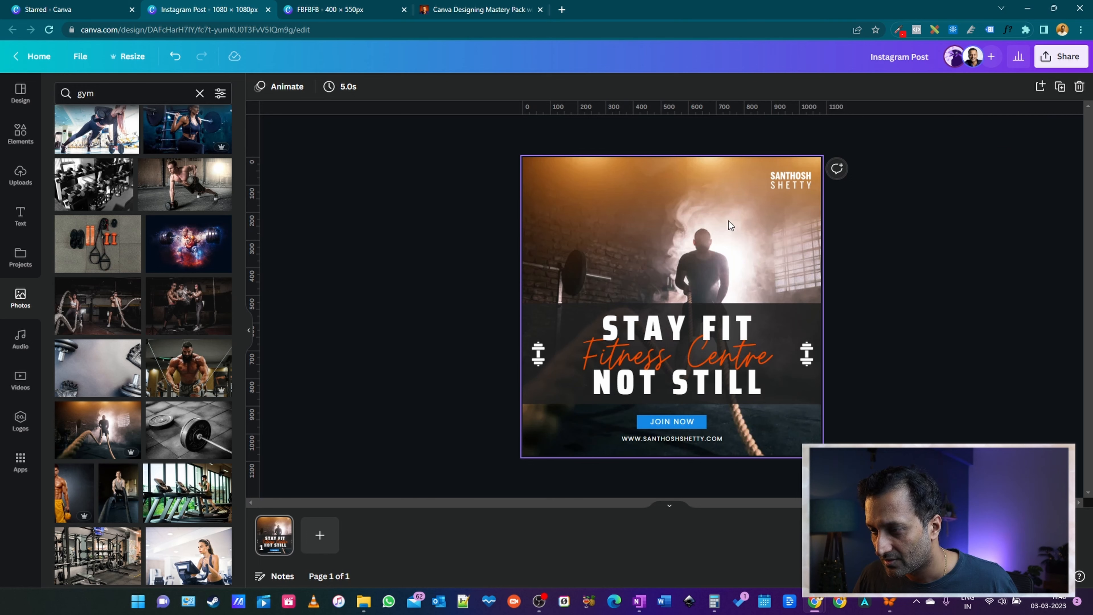
# Reposition the background photo within the page so the man stands centred above the headline
pyautogui.doubleClick(694, 220)
pyautogui.moveTo(733, 238); pyautogui.dragTo(690, 224)
pyautogui.click(975, 270)
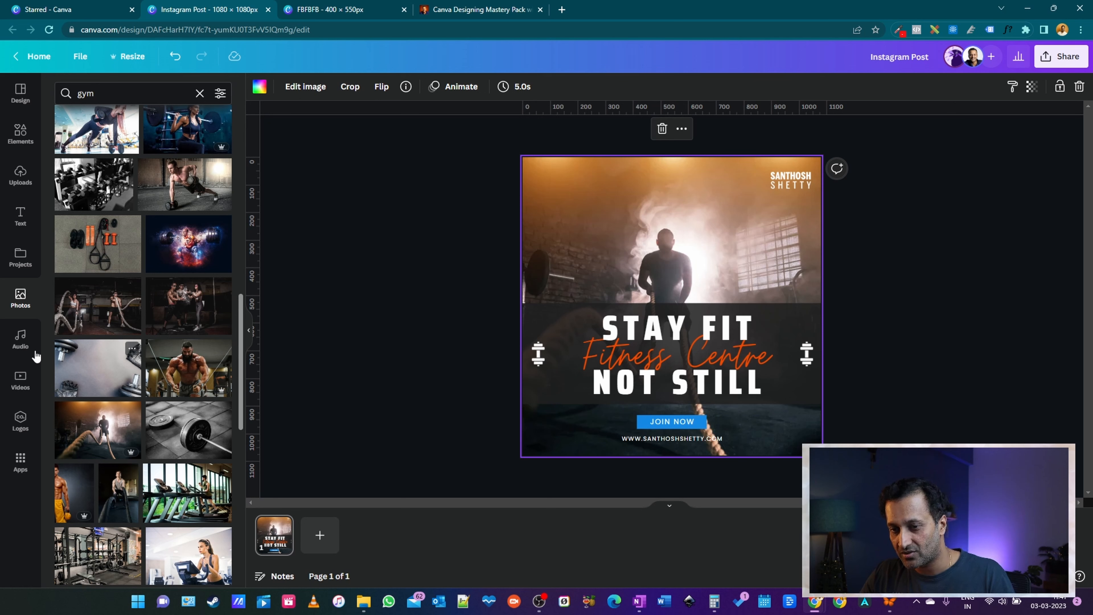
pyautogui.click(21, 340)
pyautogui.click(20, 391)
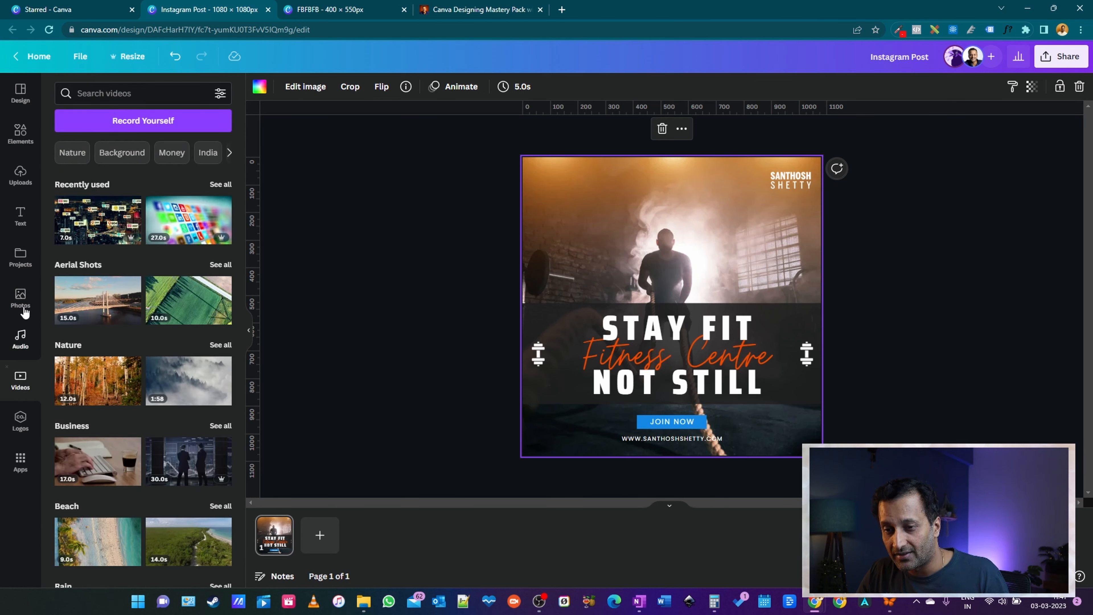
pyautogui.click(20, 257)
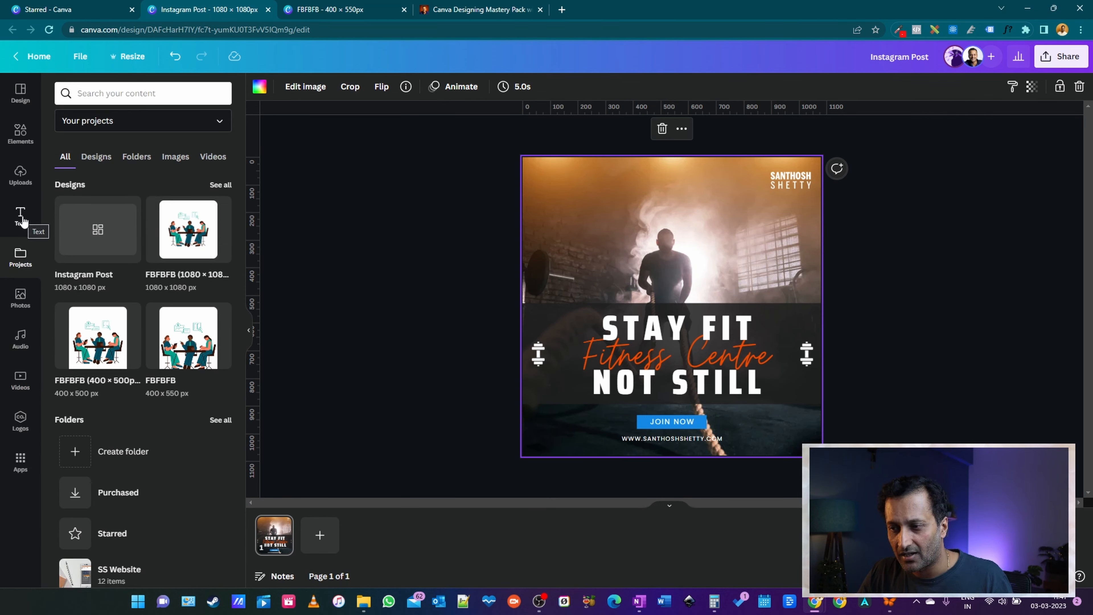
# Add a subheading reading "Opening Soon" in the upper-left area of the post
pyautogui.click(33, 205)
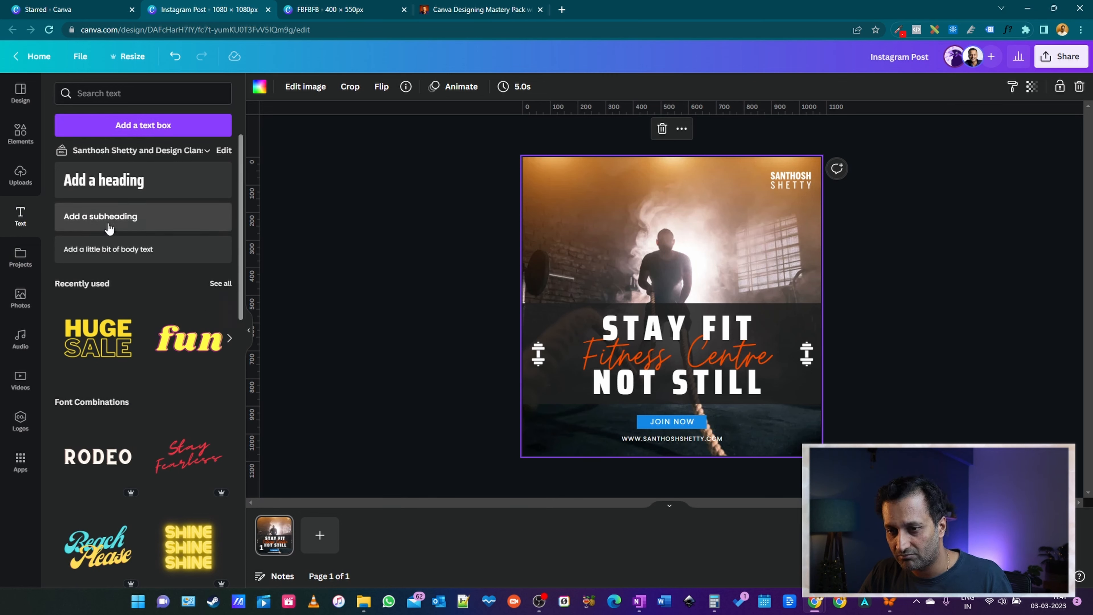
pyautogui.click(166, 231)
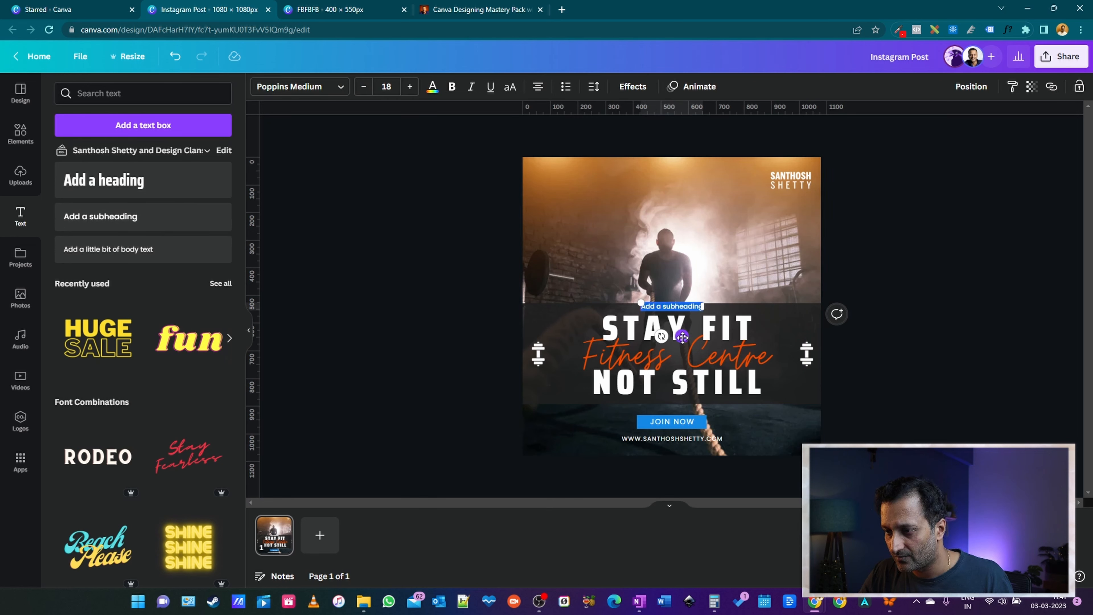
pyautogui.moveTo(682, 339); pyautogui.dragTo(581, 186)
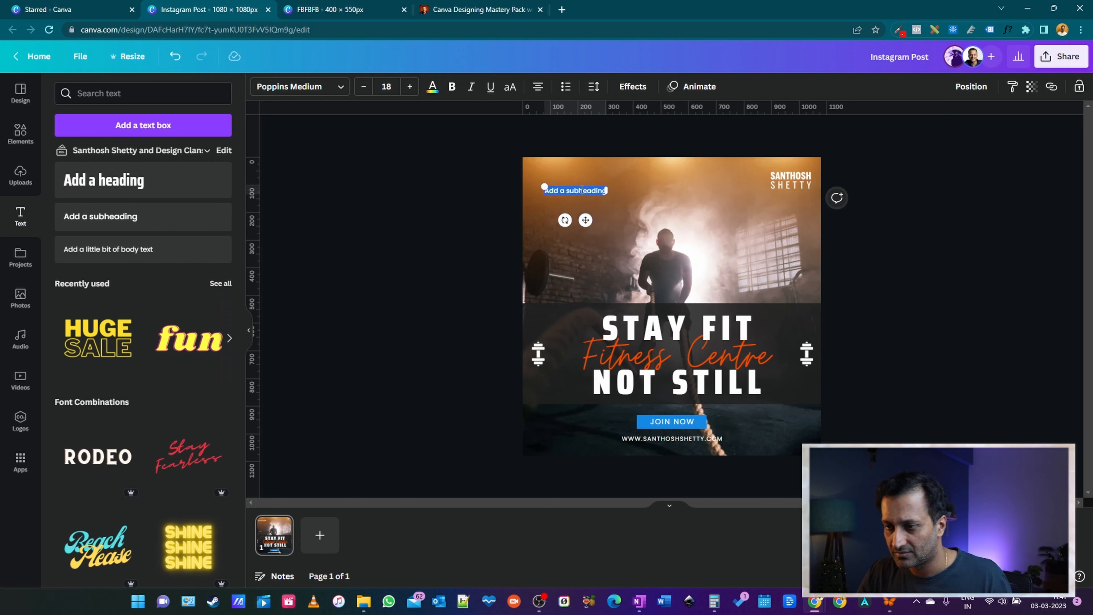
pyautogui.write('Opening')
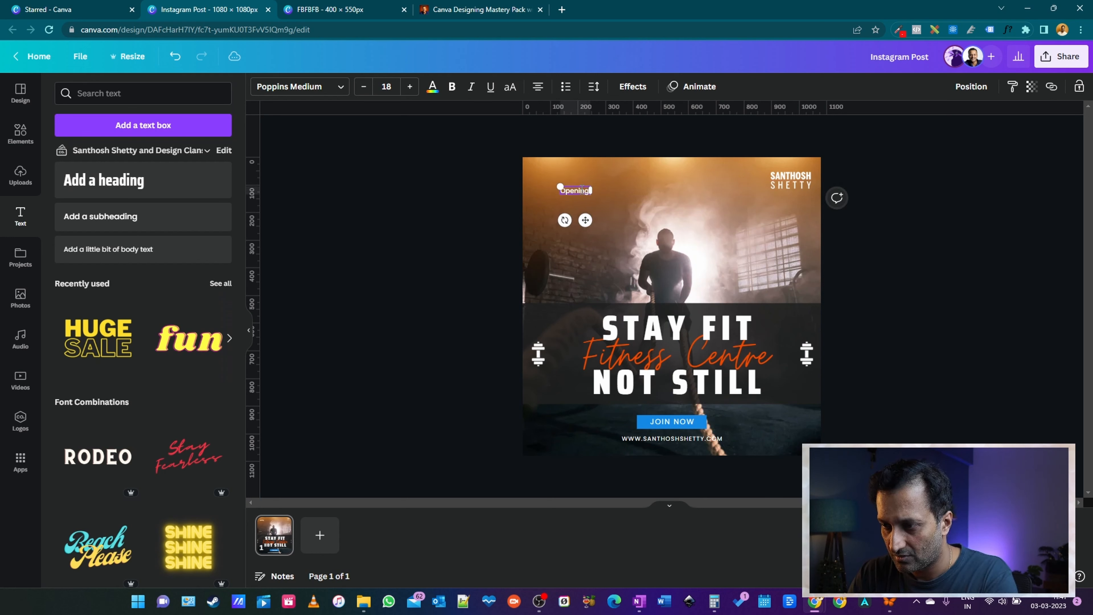
pyautogui.write(' Soon')
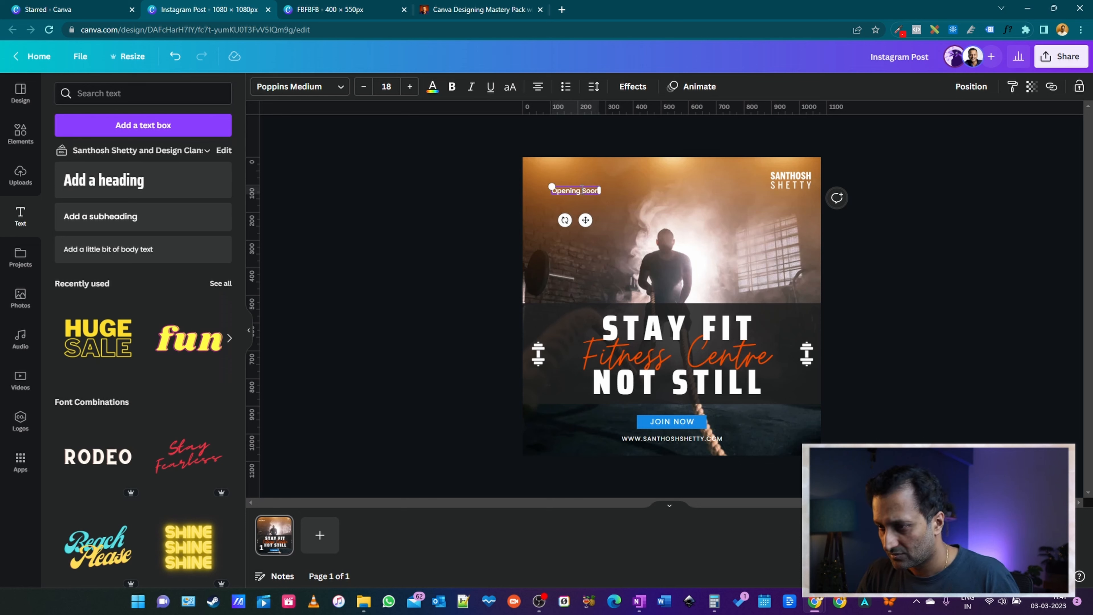
pyautogui.click(618, 196)
pyautogui.click(579, 192)
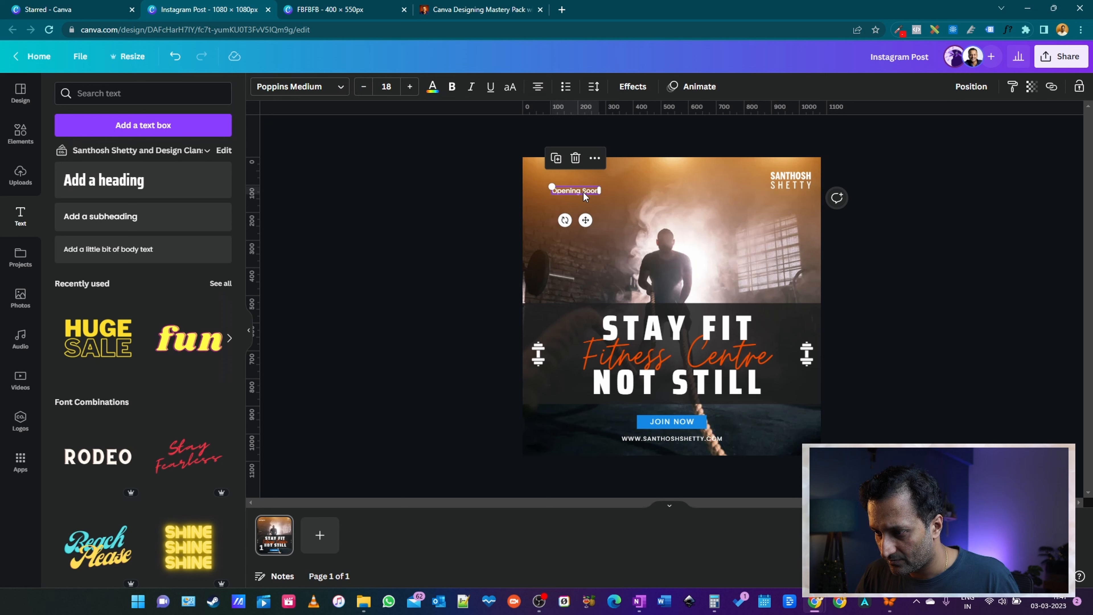
# Move the "Opening Soon" text to sit centred between the headline band and the blue JOIN NOW button
pyautogui.moveTo(583, 192); pyautogui.dragTo(674, 410)
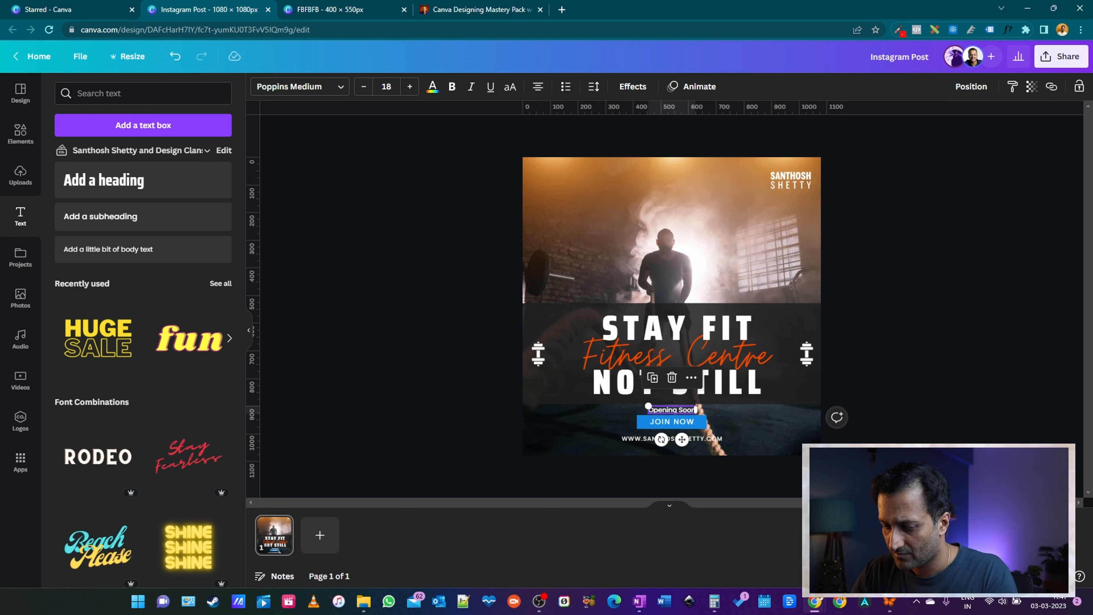
pyautogui.hotkey('shift', 'Up')
pyautogui.press('Left')
pyautogui.hotkey('shift', 'Down')
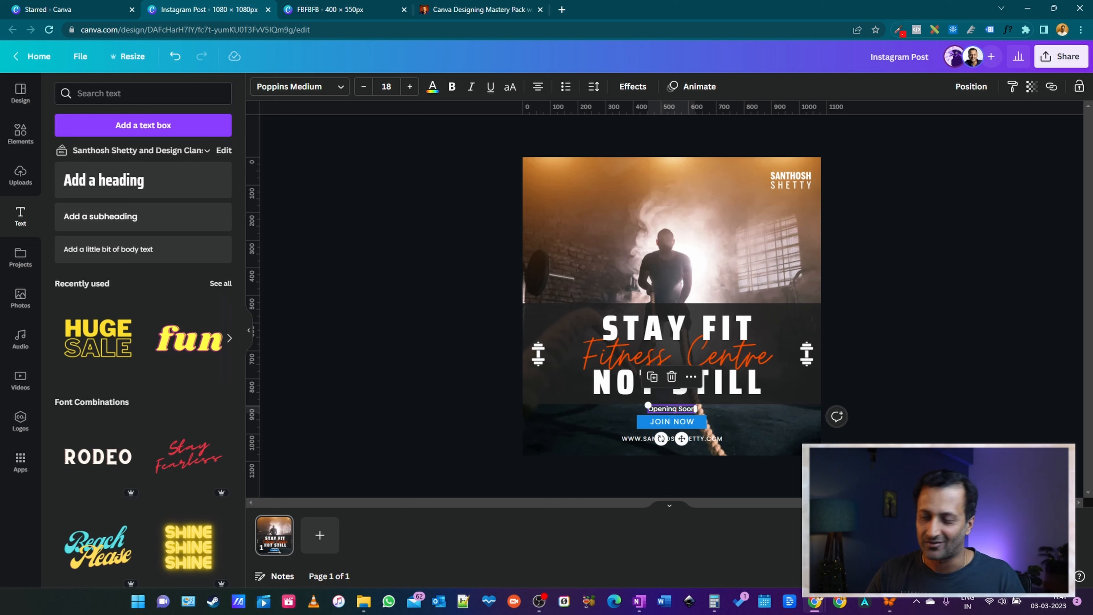
pyautogui.click(924, 411)
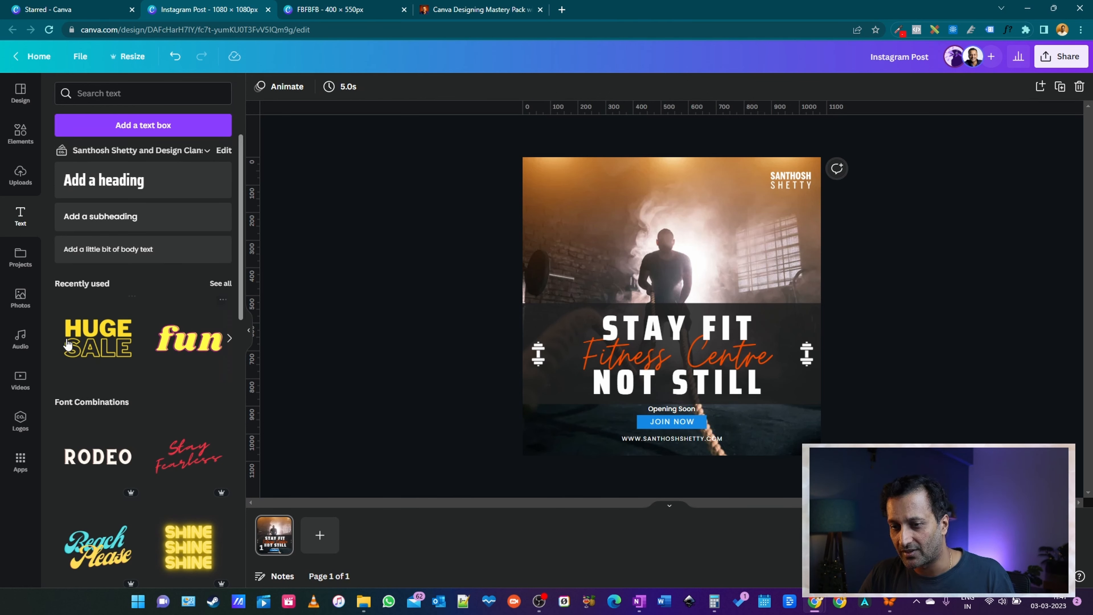
# Add the neon-green "CHEERS!" font combination and shrink it to about size 44.9 in the post's upper-left area
pyautogui.scroll(-5, 130, 389)
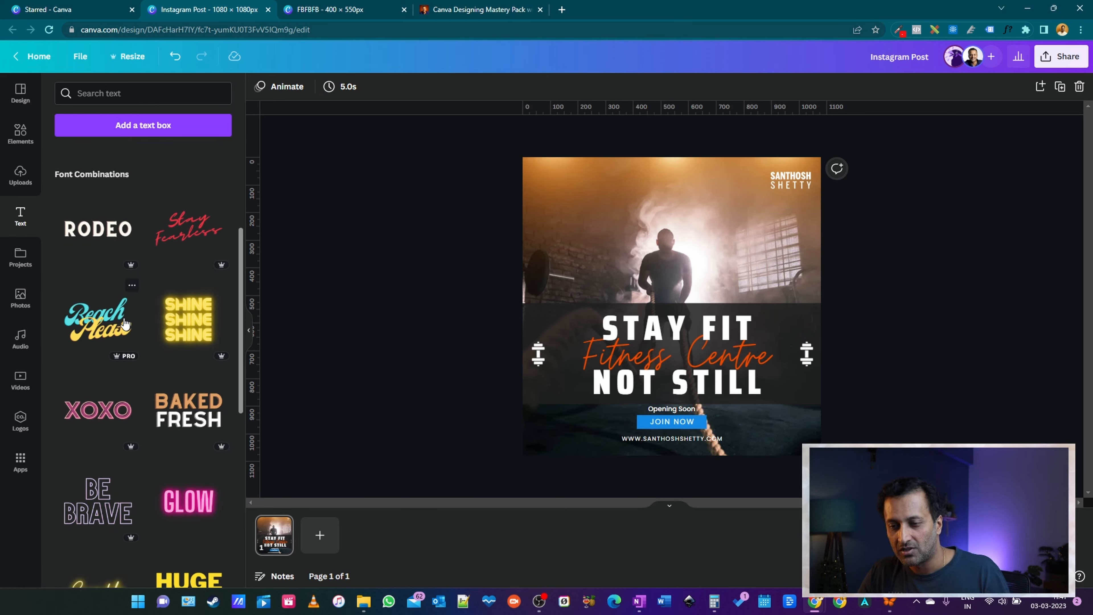
pyautogui.scroll(-6, 134, 427)
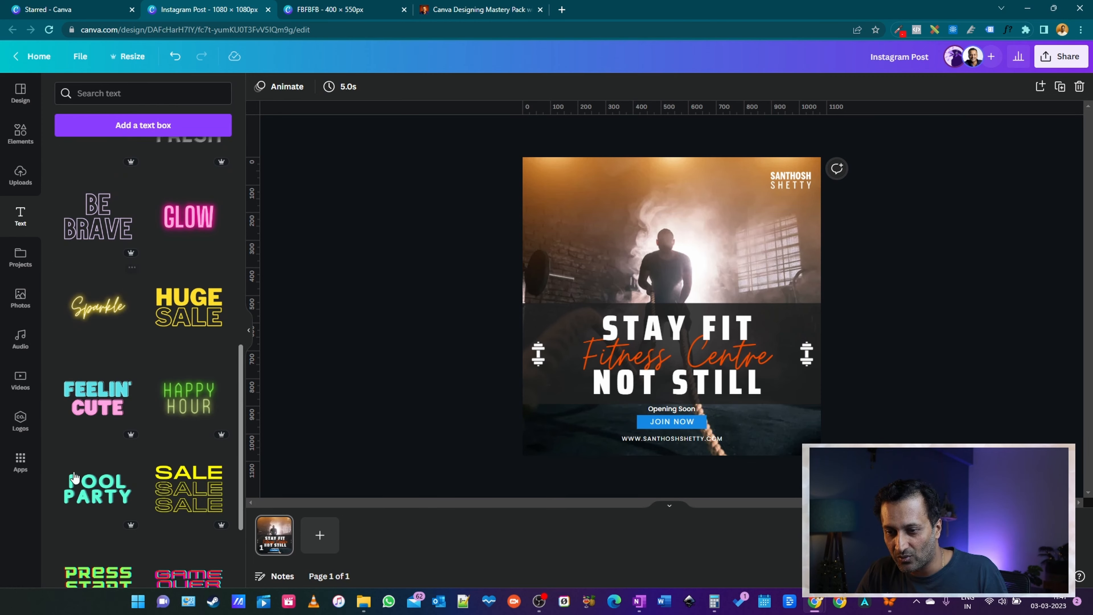
pyautogui.scroll(-9, 92, 459)
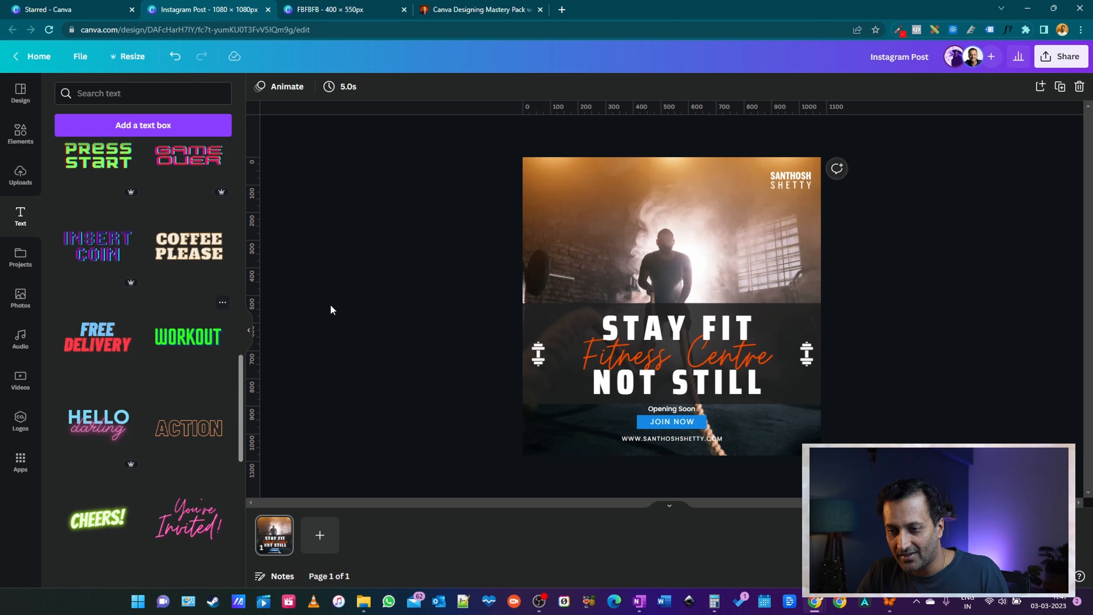
pyautogui.scroll(-6, 151, 414)
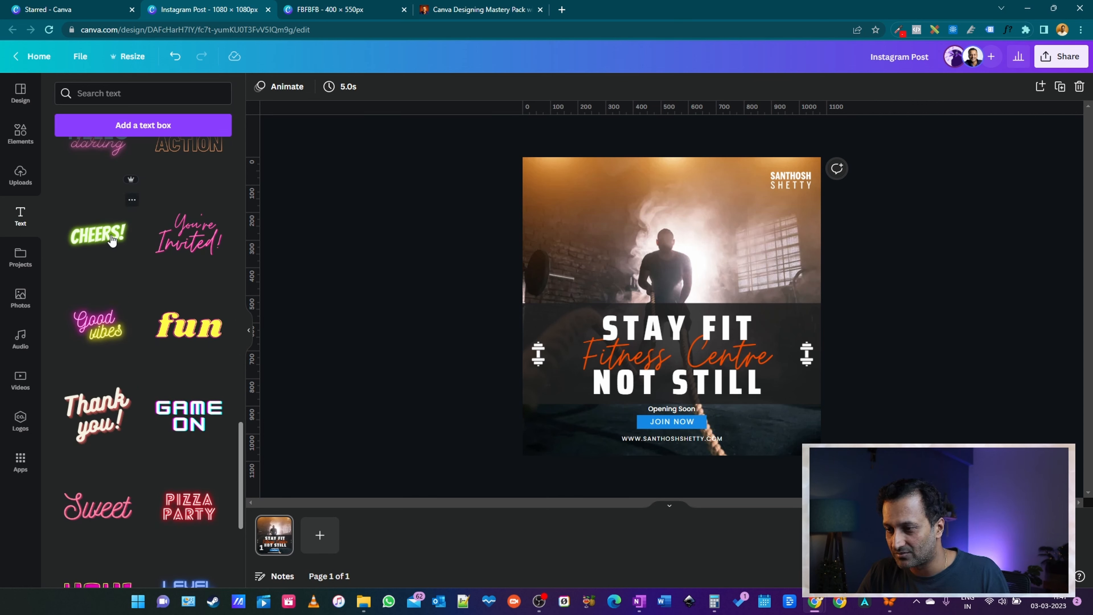
pyautogui.click(111, 241)
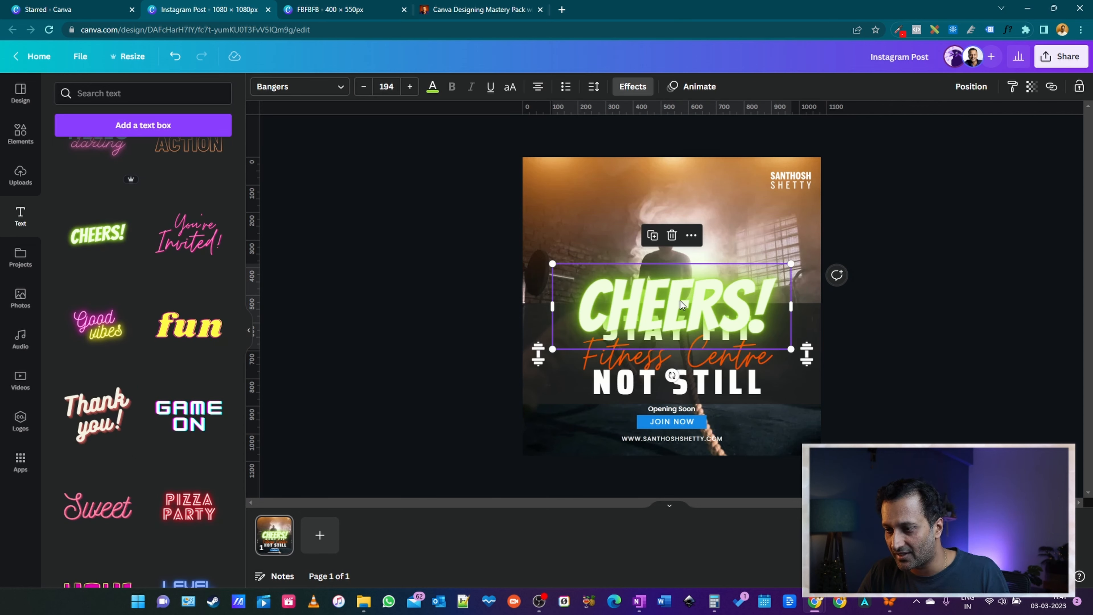
pyautogui.moveTo(556, 275); pyautogui.dragTo(602, 202)
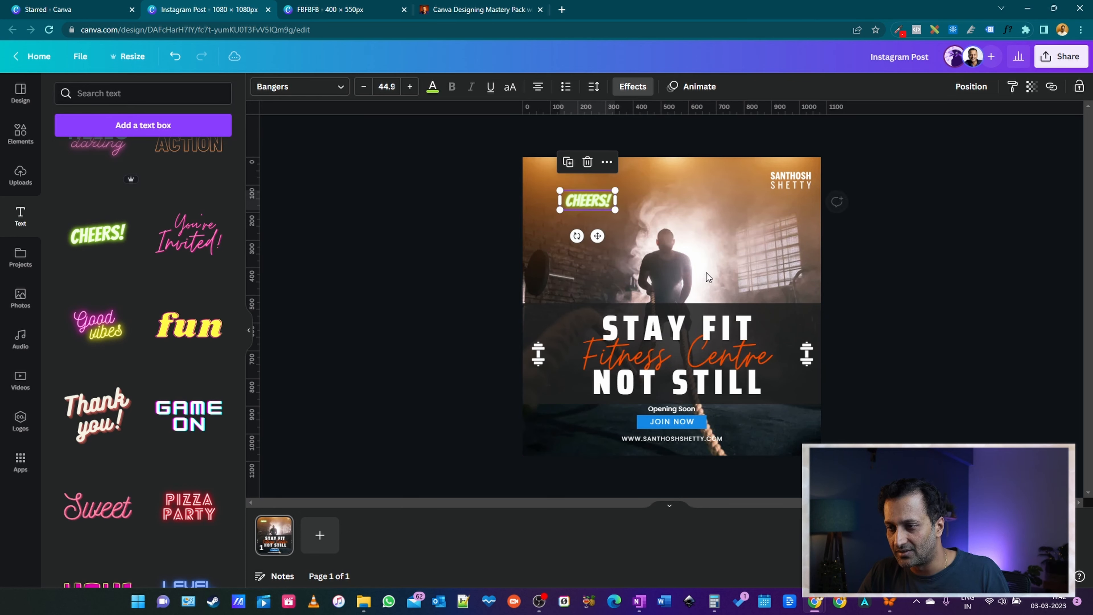
pyautogui.click(764, 268)
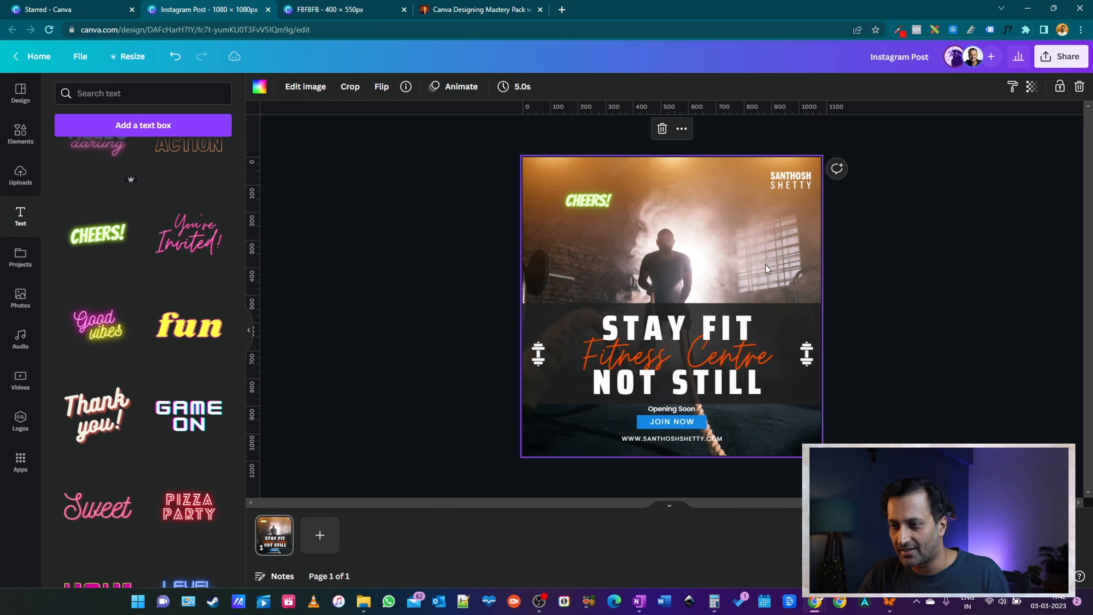
# Delete the neon-green "CHEERS!" text from the post
pyautogui.click(576, 207)
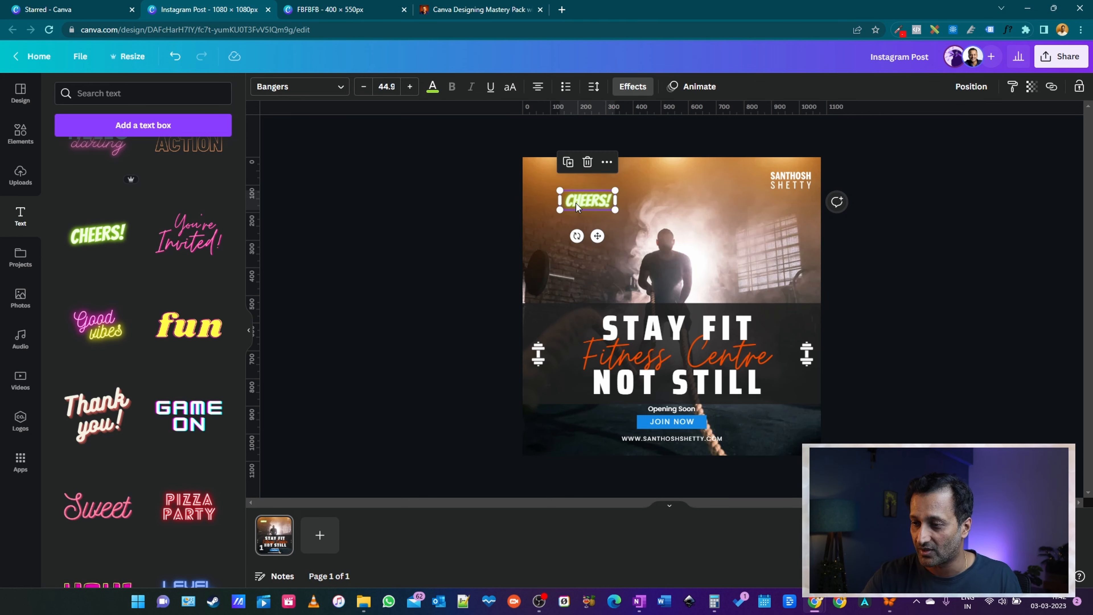
pyautogui.press('Delete')
pyautogui.scroll(-10, 181, 322)
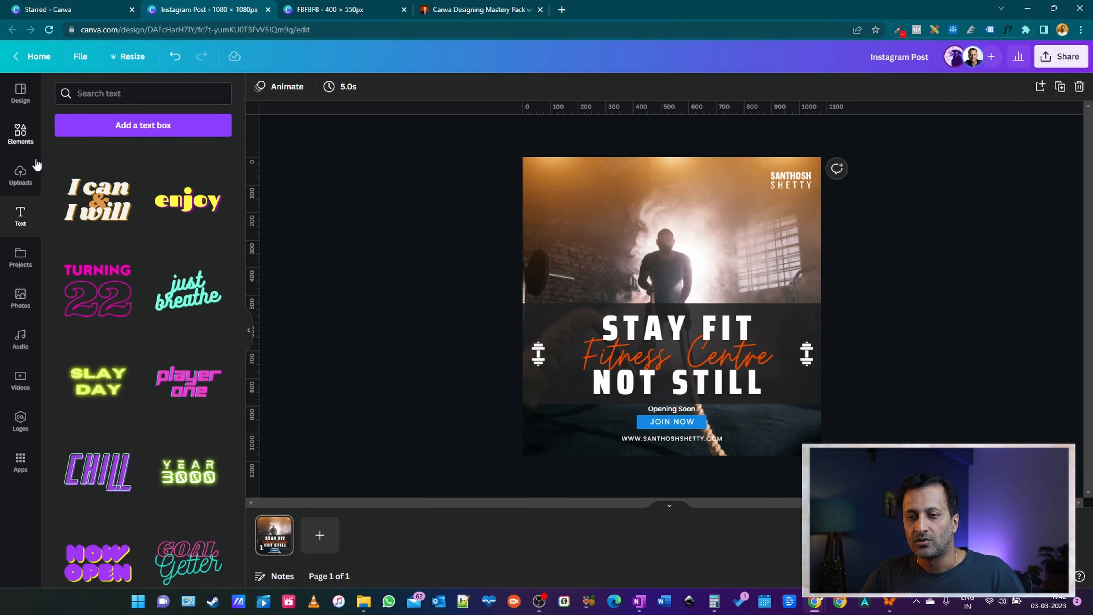
# Review the "dumbell" element results across the all, graphics, photos and videos categories
pyautogui.click(21, 175)
pyautogui.click(6, 143)
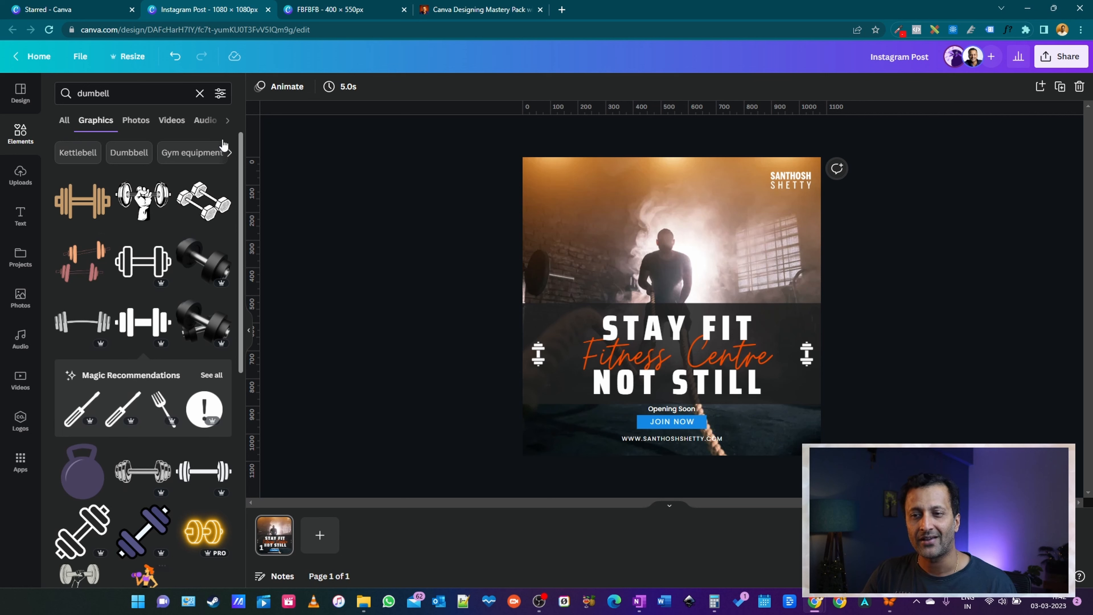
pyautogui.click(65, 122)
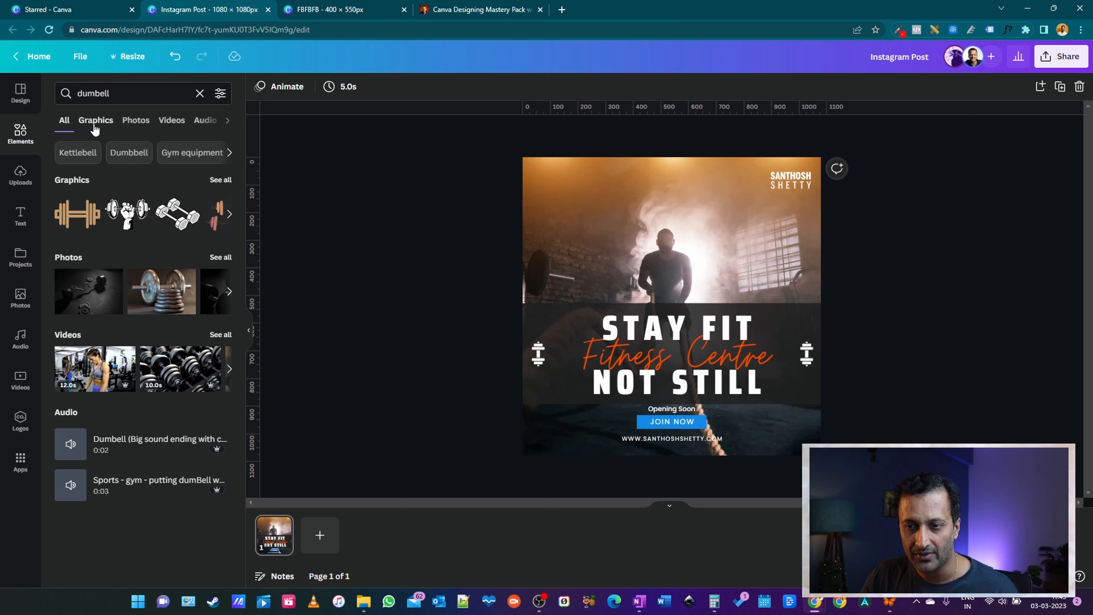
pyautogui.click(94, 122)
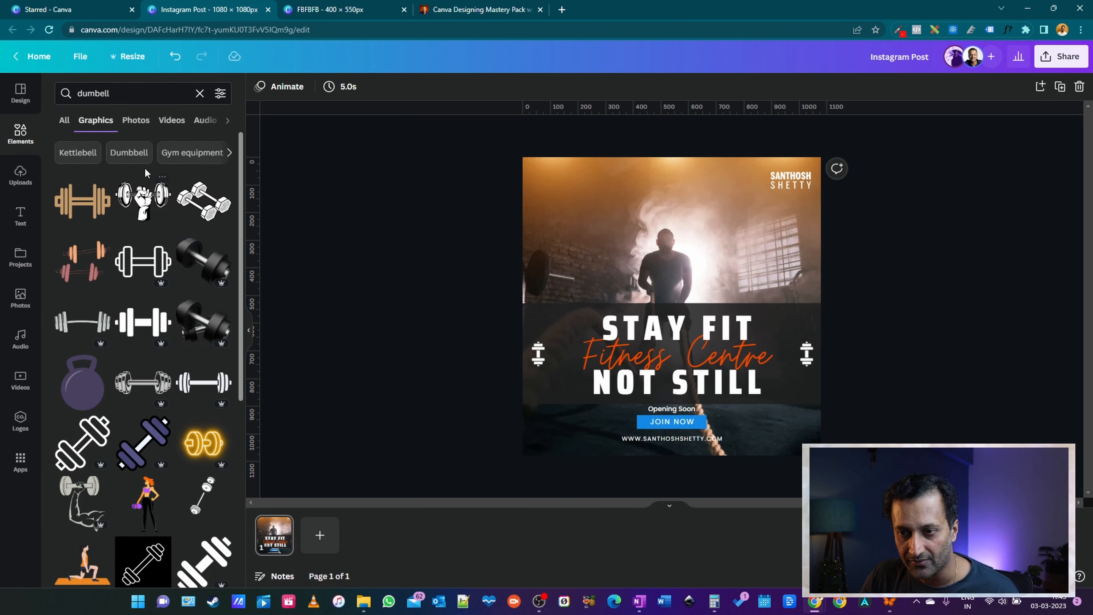
pyautogui.click(137, 130)
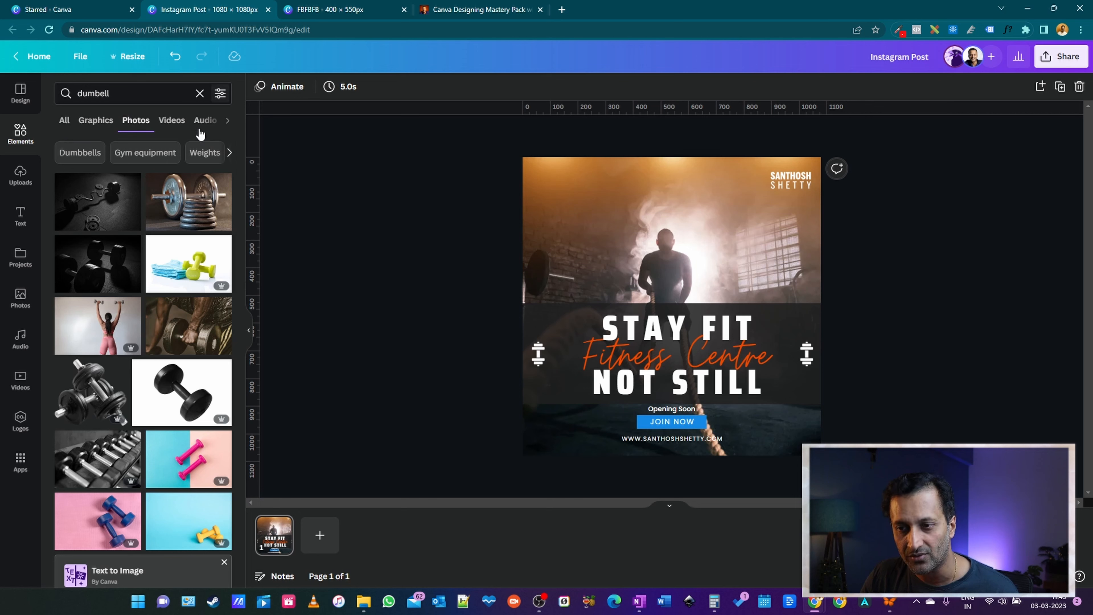
pyautogui.click(168, 122)
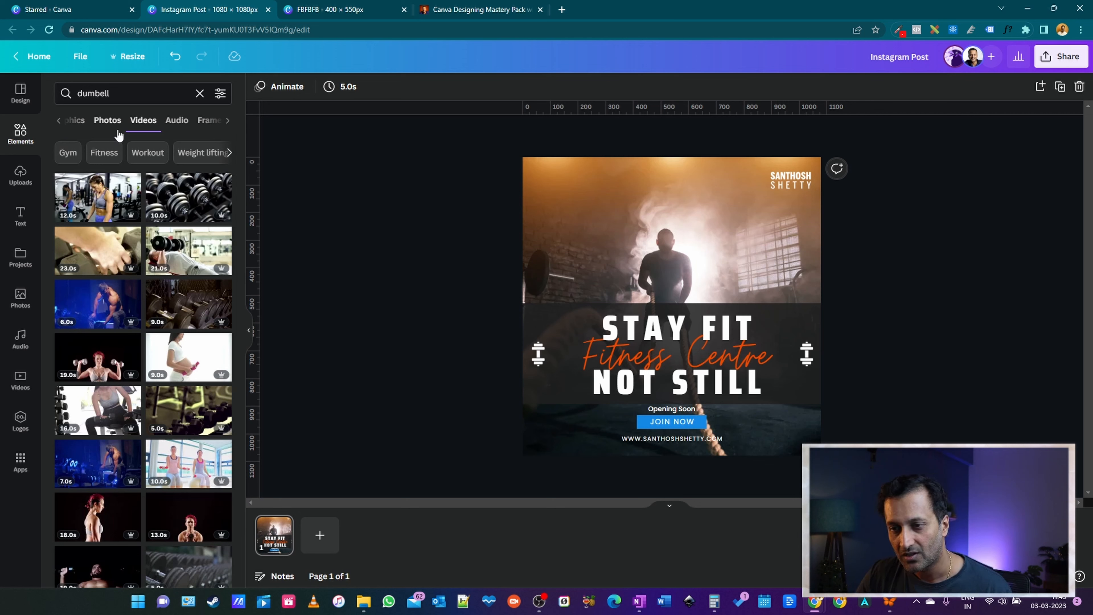
pyautogui.click(228, 120)
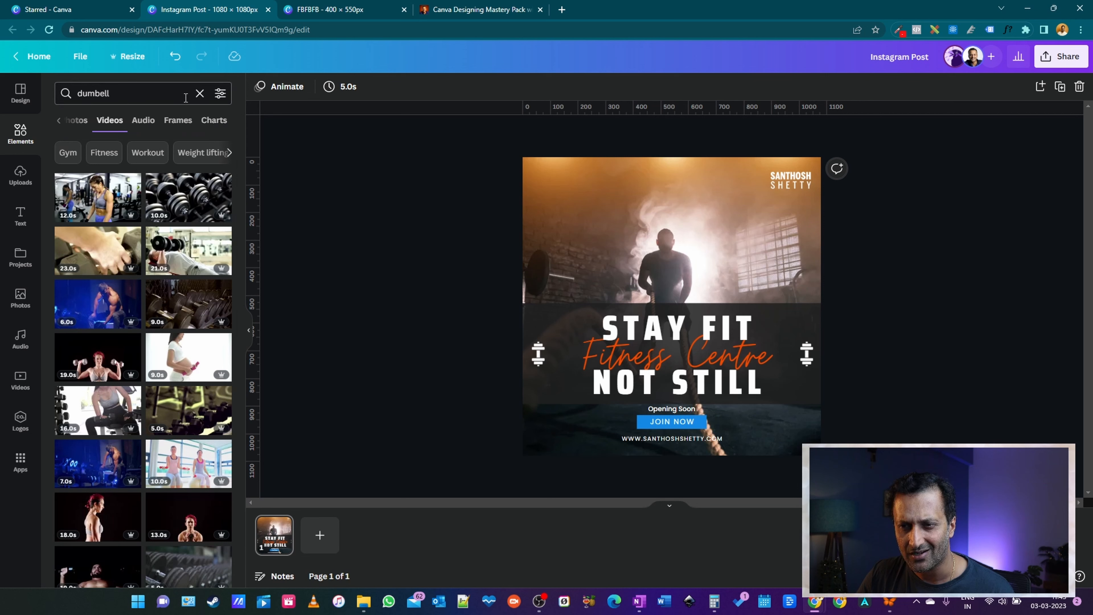
# Clear the element search, then browse the suggested search terms, the element categories and the full sticker collection
pyautogui.click(199, 93)
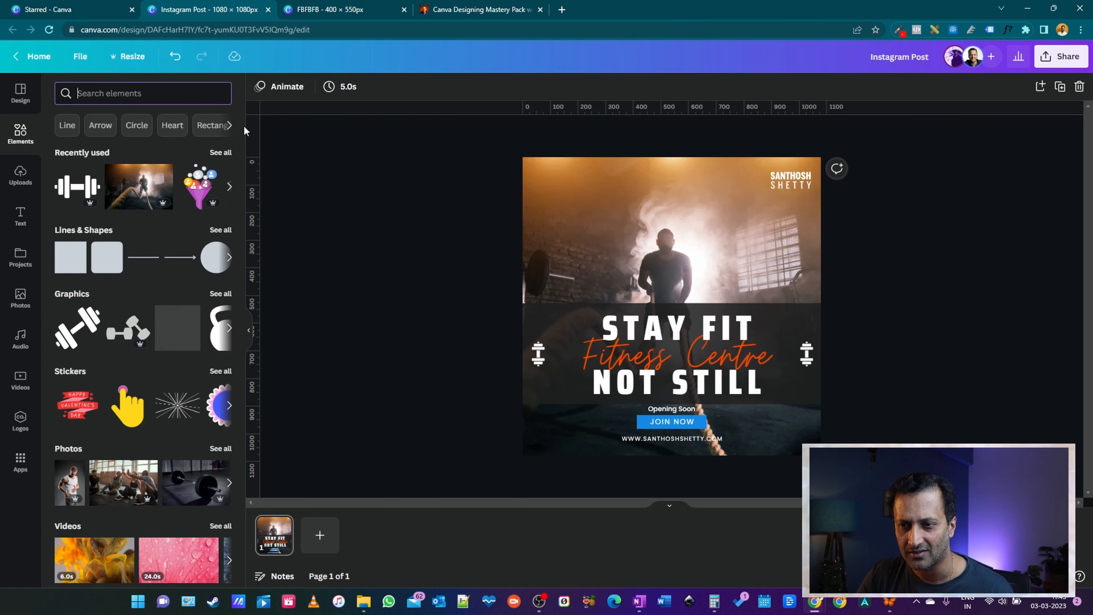
pyautogui.click(229, 125)
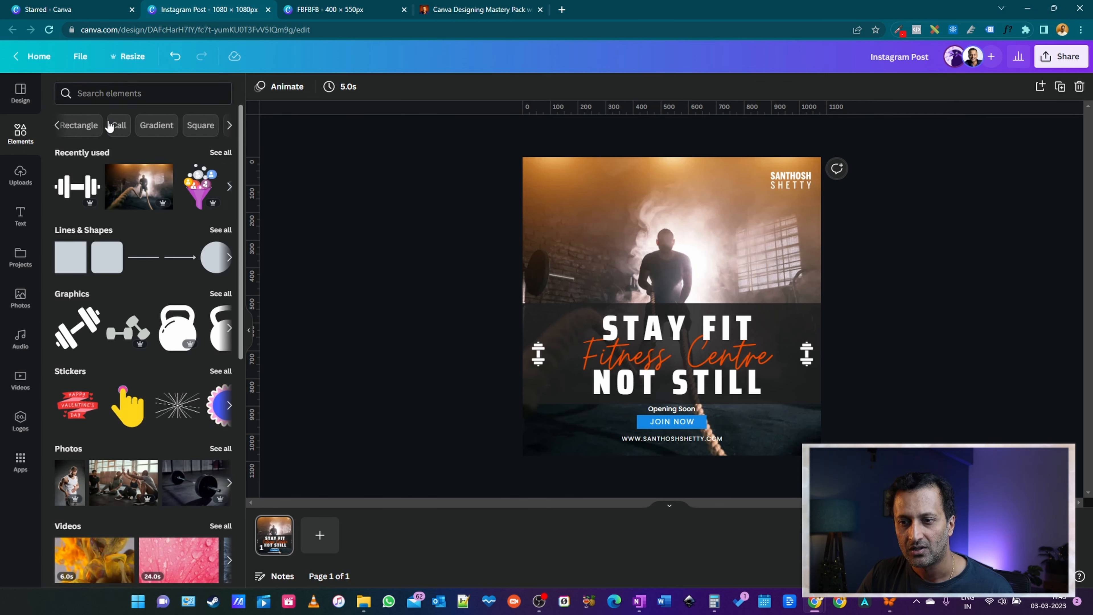
pyautogui.scroll(-1, 191, 376)
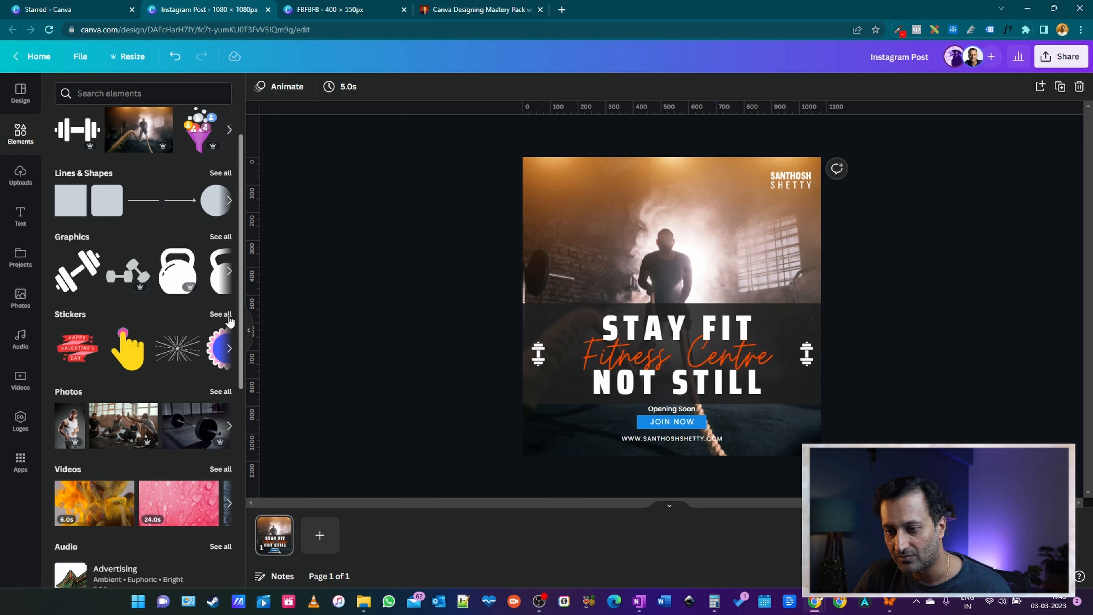
pyautogui.click(220, 314)
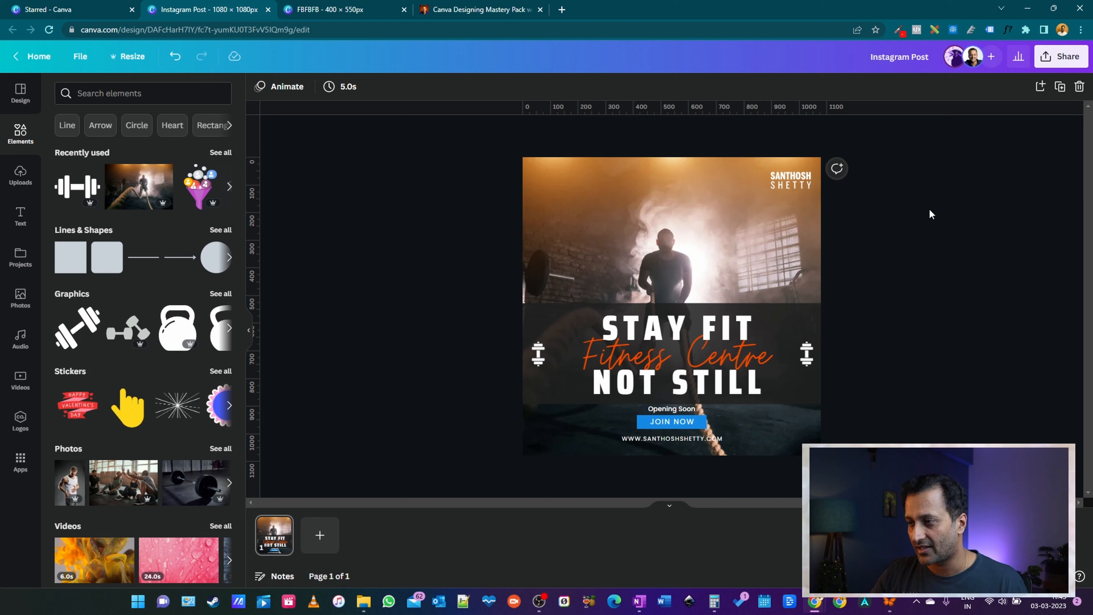
# Open the design's download settings and list the available file types
pyautogui.click(1061, 57)
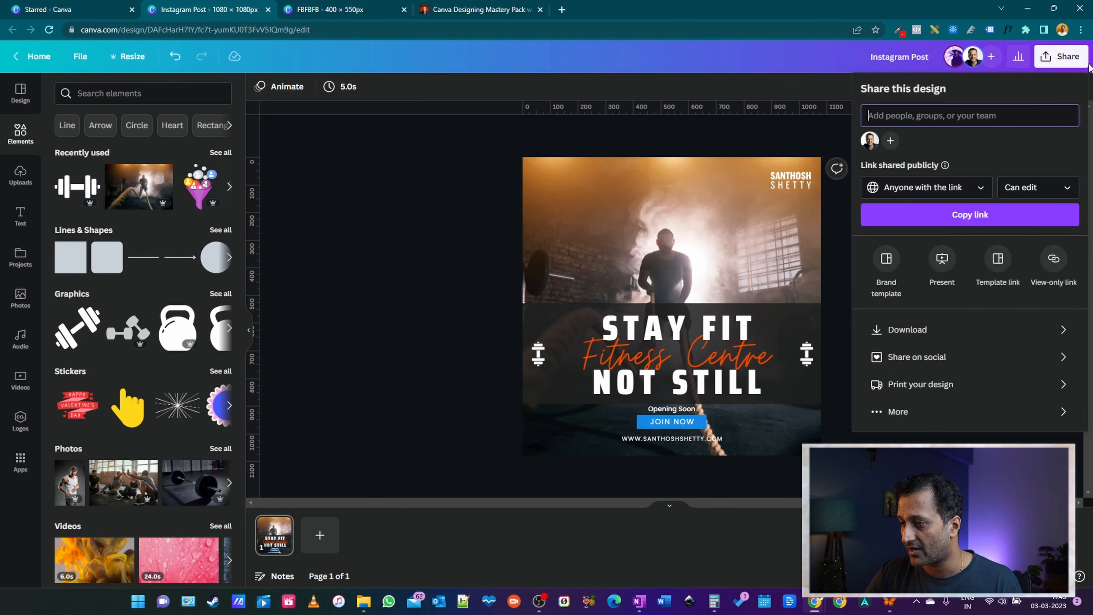
pyautogui.click(927, 328)
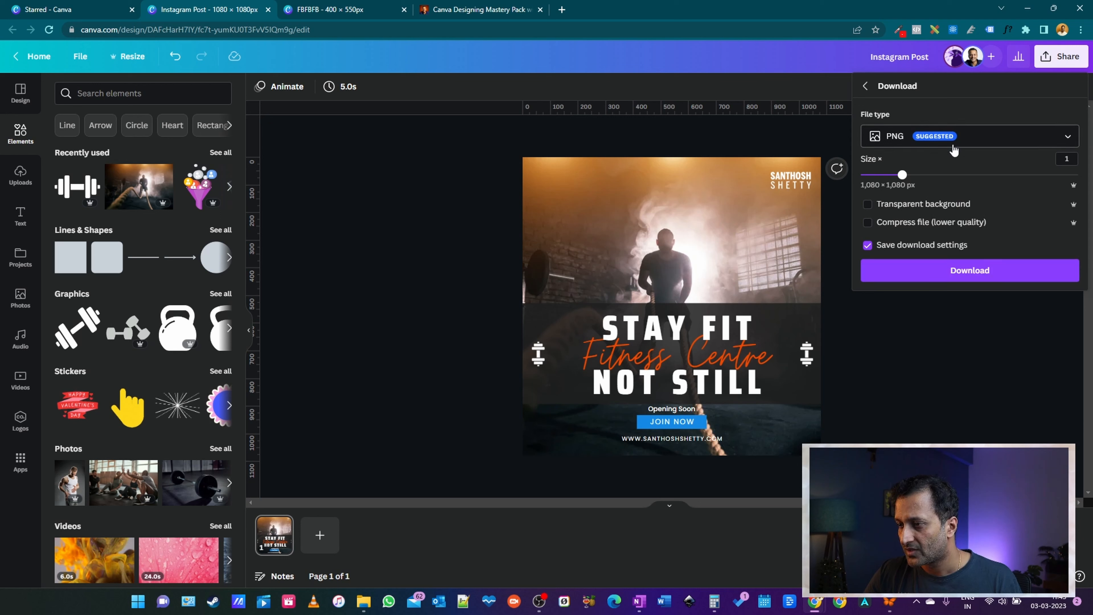
pyautogui.click(988, 142)
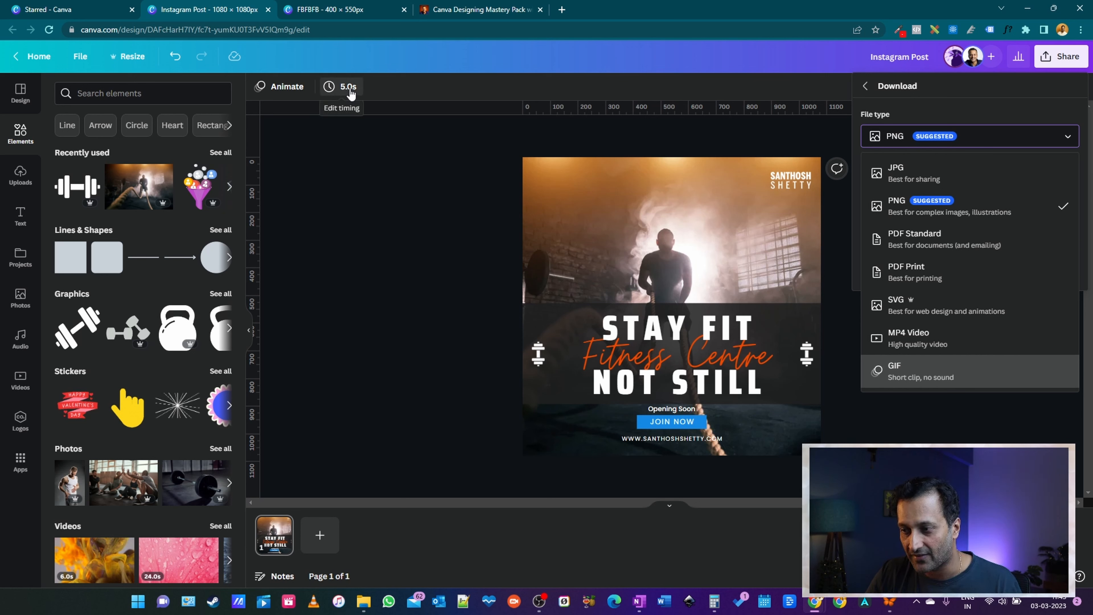
# Shorten the page's timing to 1.0 second
pyautogui.click(350, 87)
pyautogui.moveTo(356, 136); pyautogui.dragTo(349, 142)
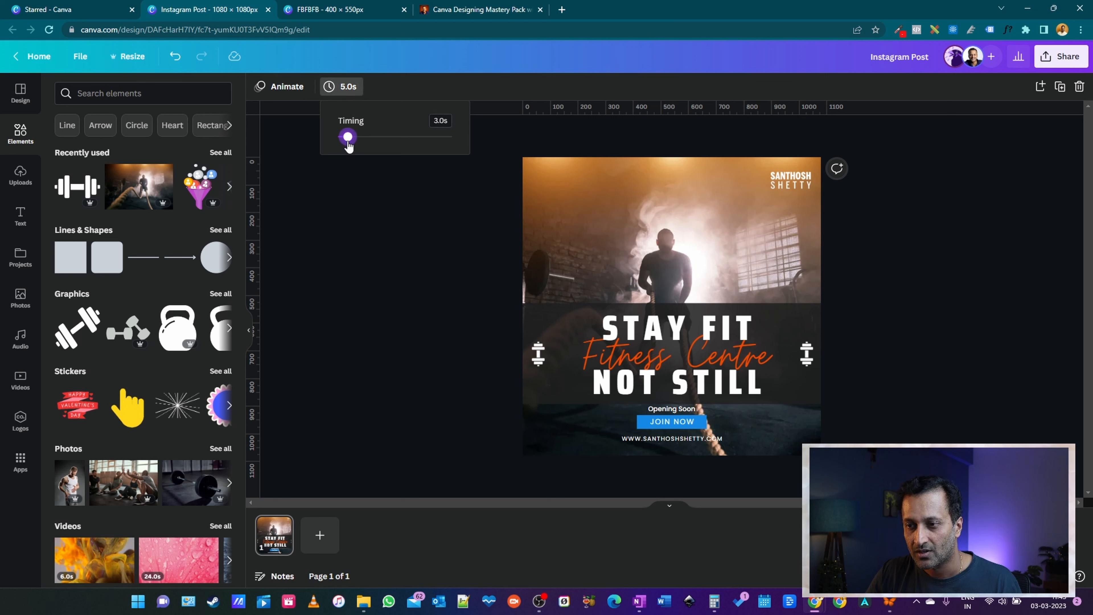
pyautogui.click(393, 516)
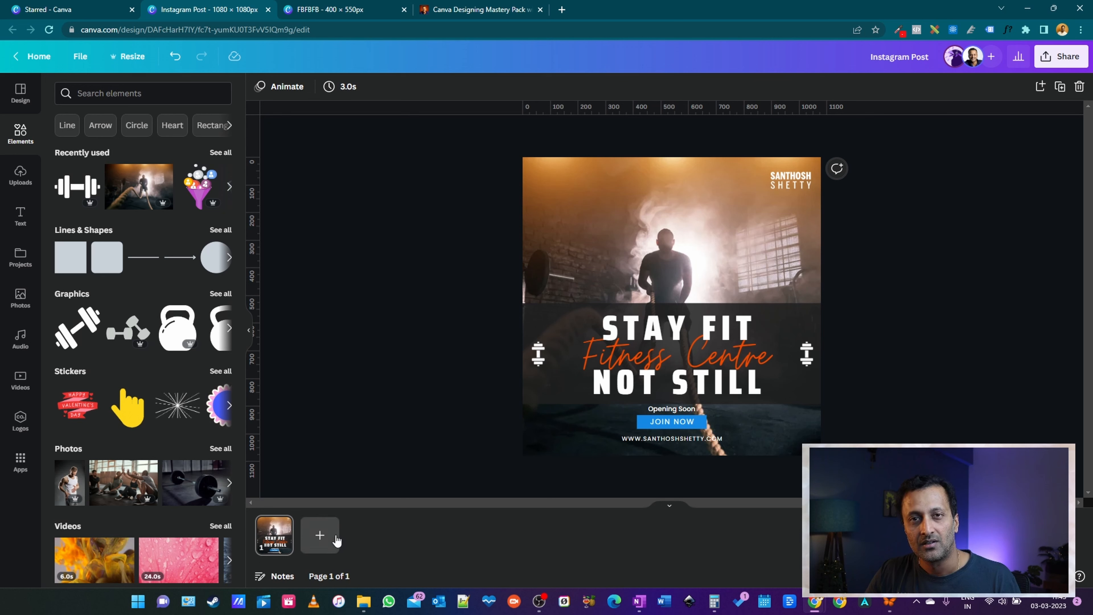
pyautogui.click(344, 87)
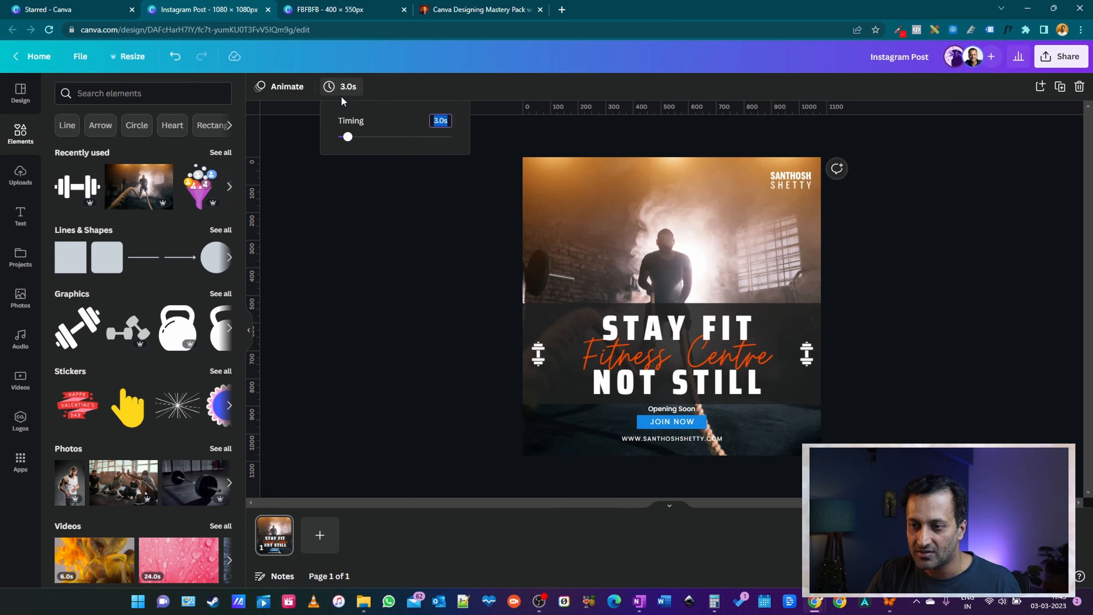
pyautogui.moveTo(348, 136); pyautogui.dragTo(339, 138)
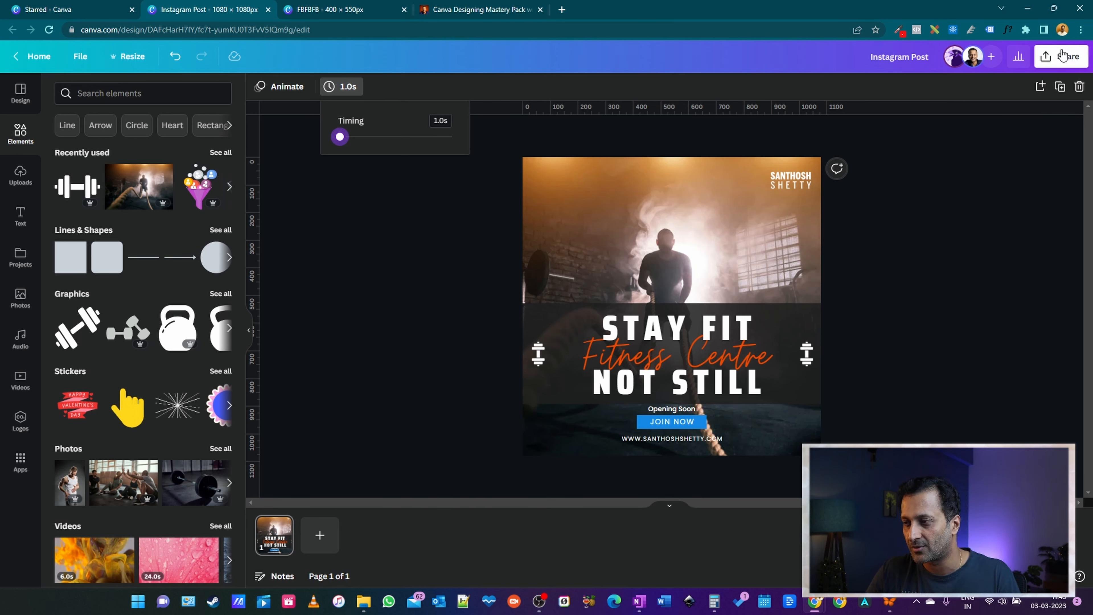
# Return to the download file types to examine the MP4 Video and GIF options, and close the list
pyautogui.click(1063, 60)
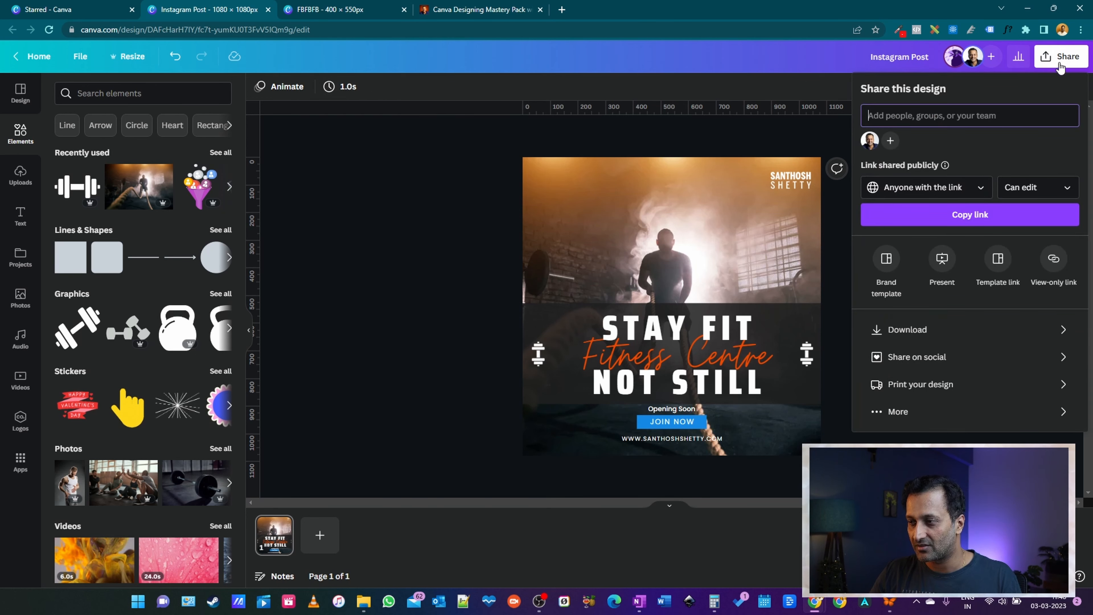
pyautogui.click(966, 340)
pyautogui.click(988, 139)
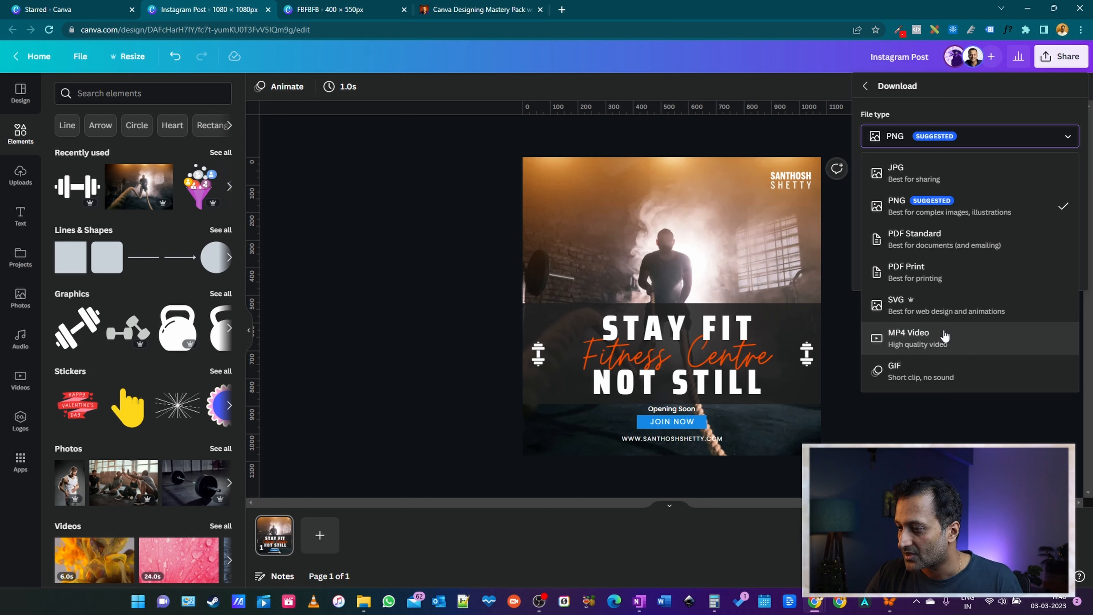
pyautogui.click(424, 142)
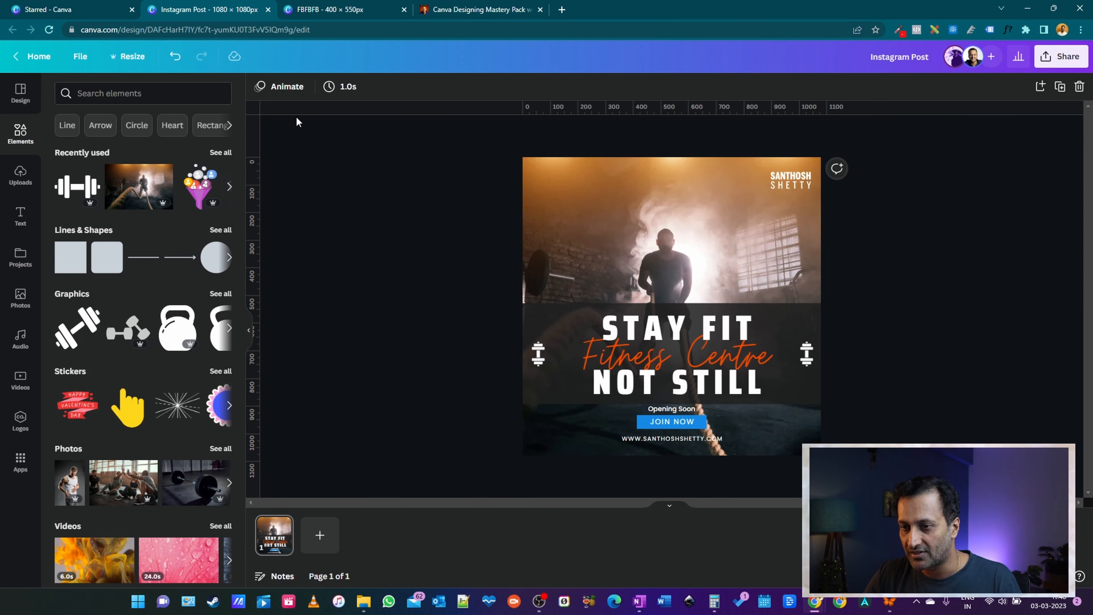
# Examine the page animations and the text animations offered for the "STAY FIT NOT STILL" headline
pyautogui.click(284, 87)
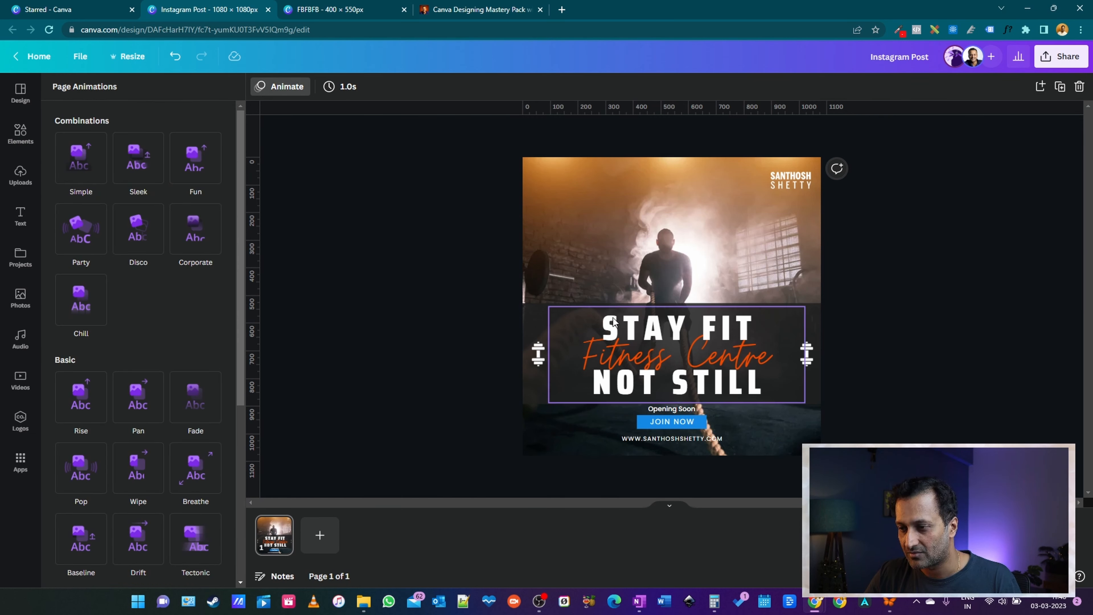
pyautogui.click(666, 325)
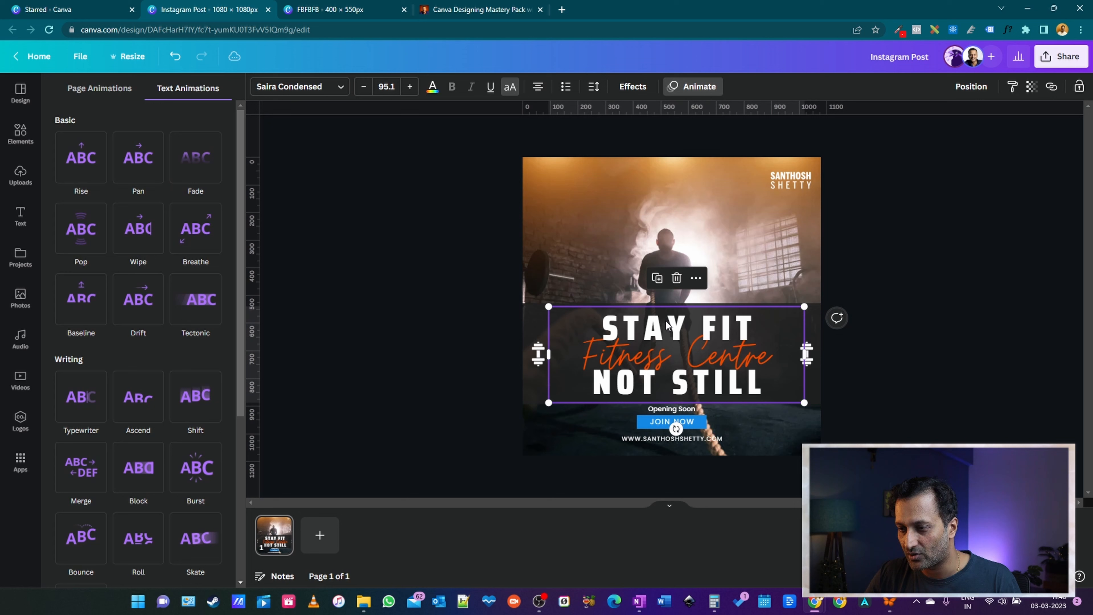
pyautogui.click(694, 88)
pyautogui.click(694, 88)
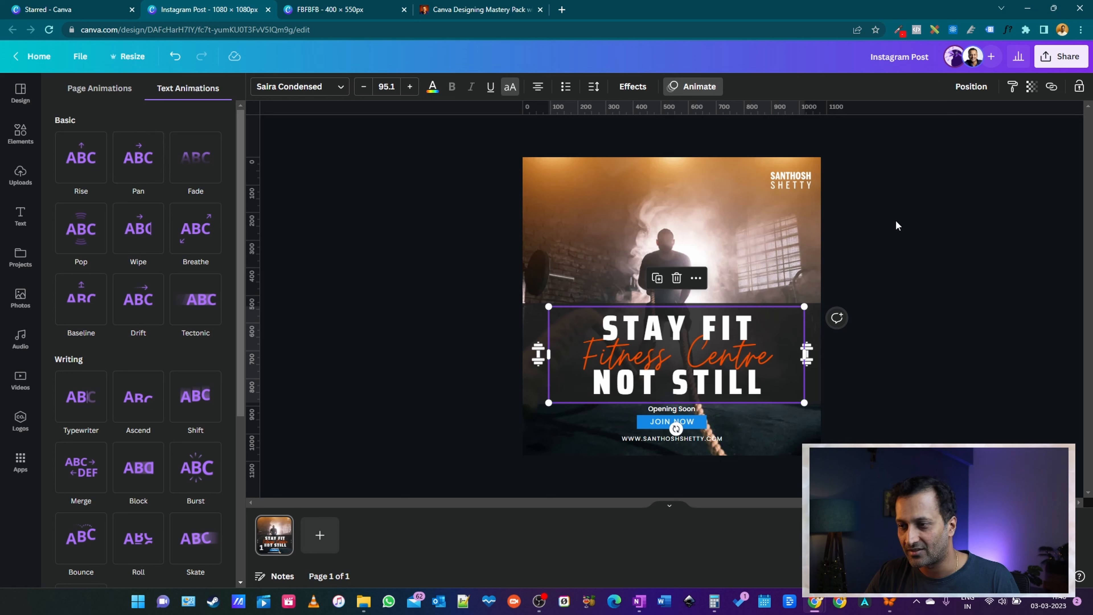
# Browse the Basic, Writing and Exaggerate text animations for the headline, and close the animation options
pyautogui.click(693, 86)
pyautogui.click(693, 86)
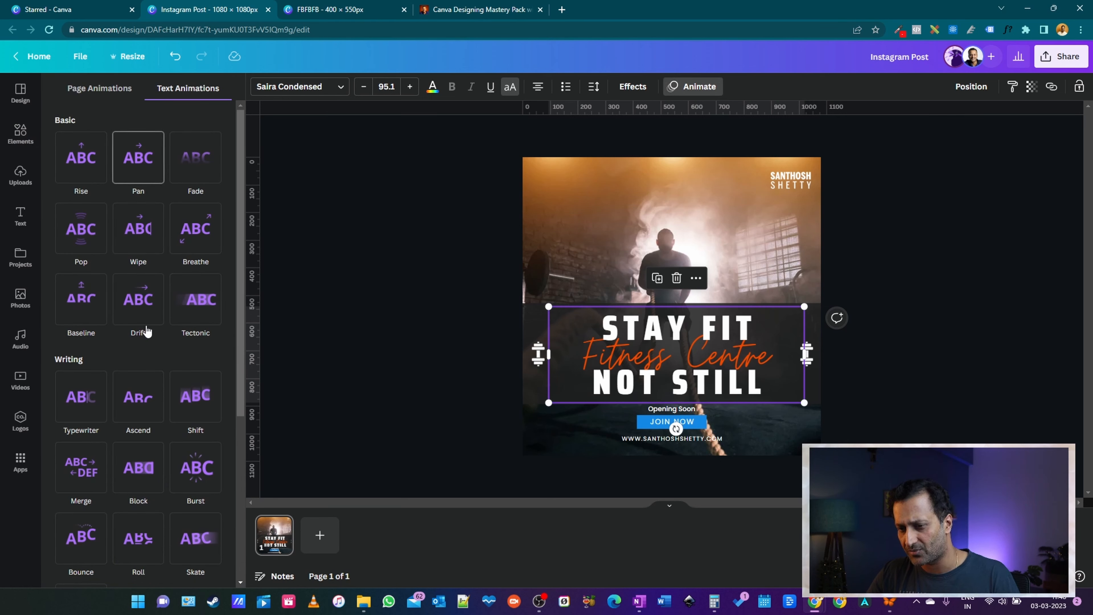
pyautogui.scroll(-6, 141, 430)
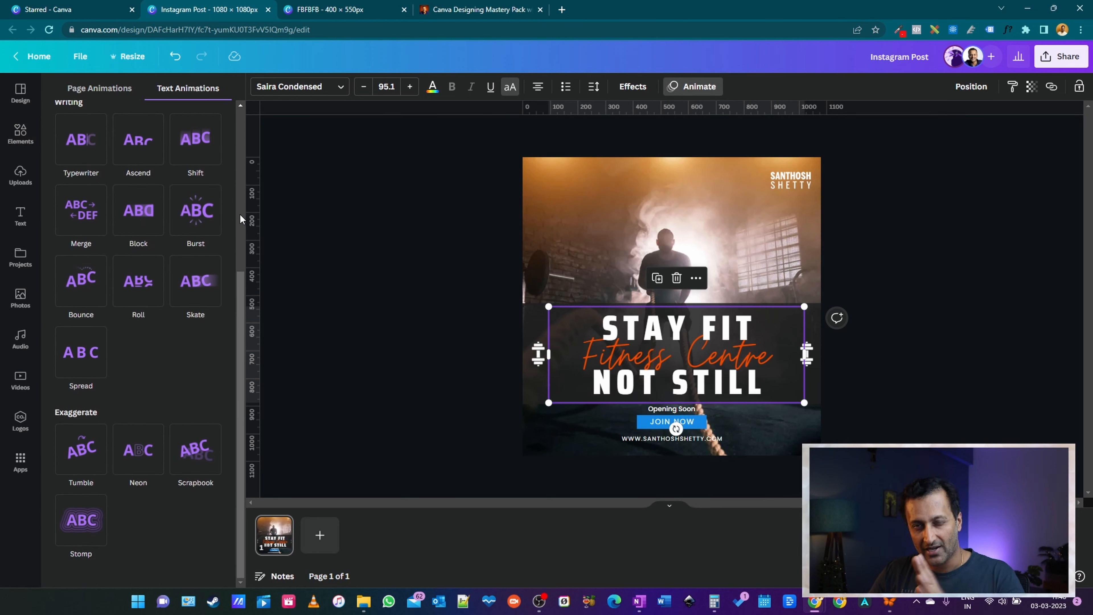
pyautogui.press('Escape')
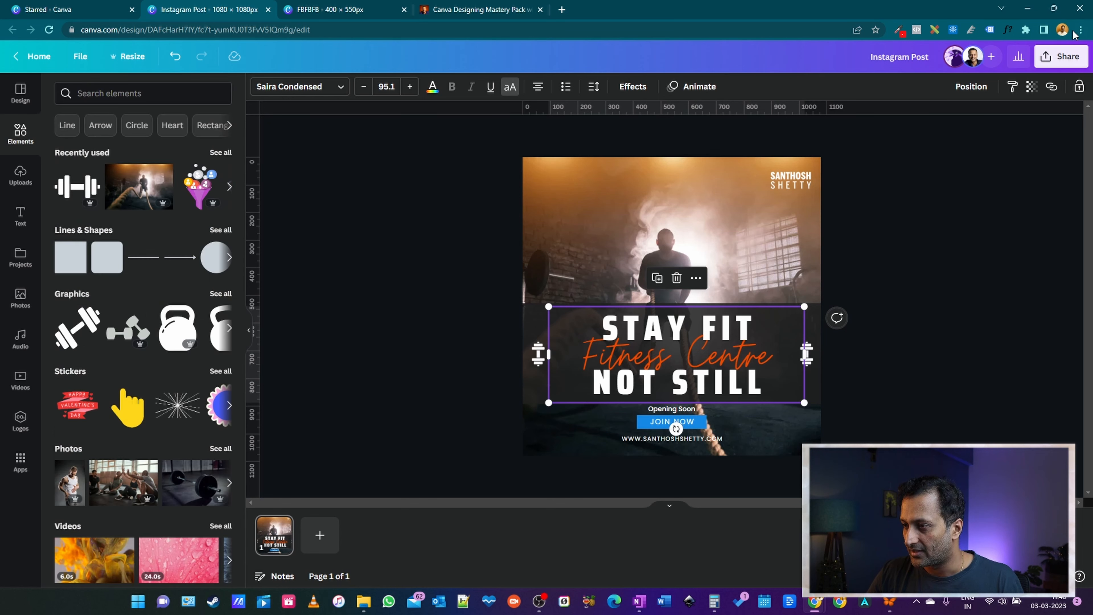
# Open the design's download settings, keep PNG as the file type and enable the transparent background
pyautogui.click(1061, 56)
pyautogui.click(958, 329)
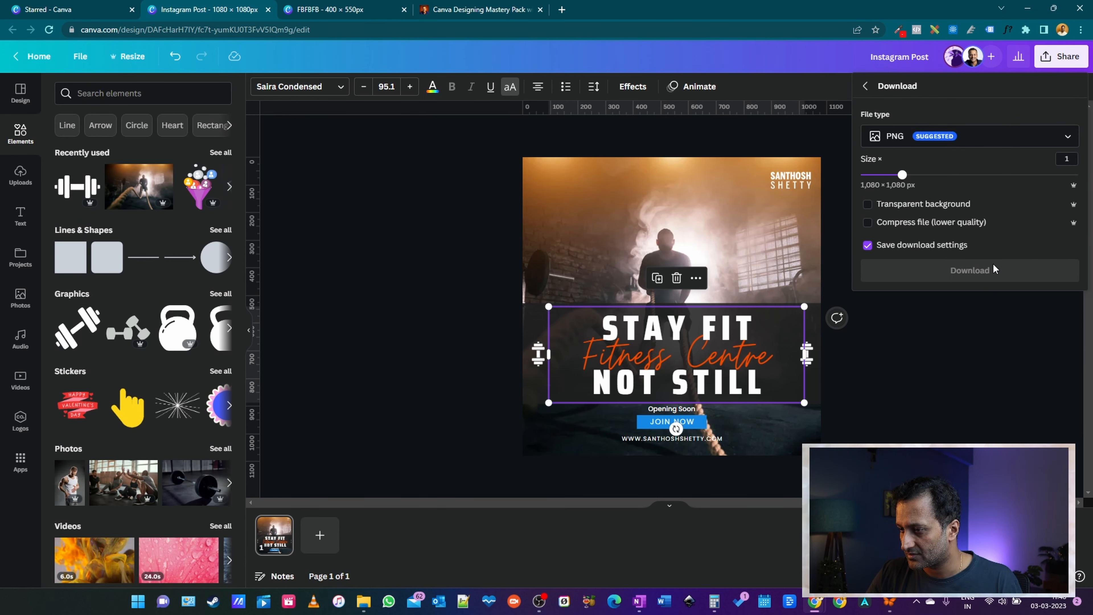
pyautogui.click(955, 137)
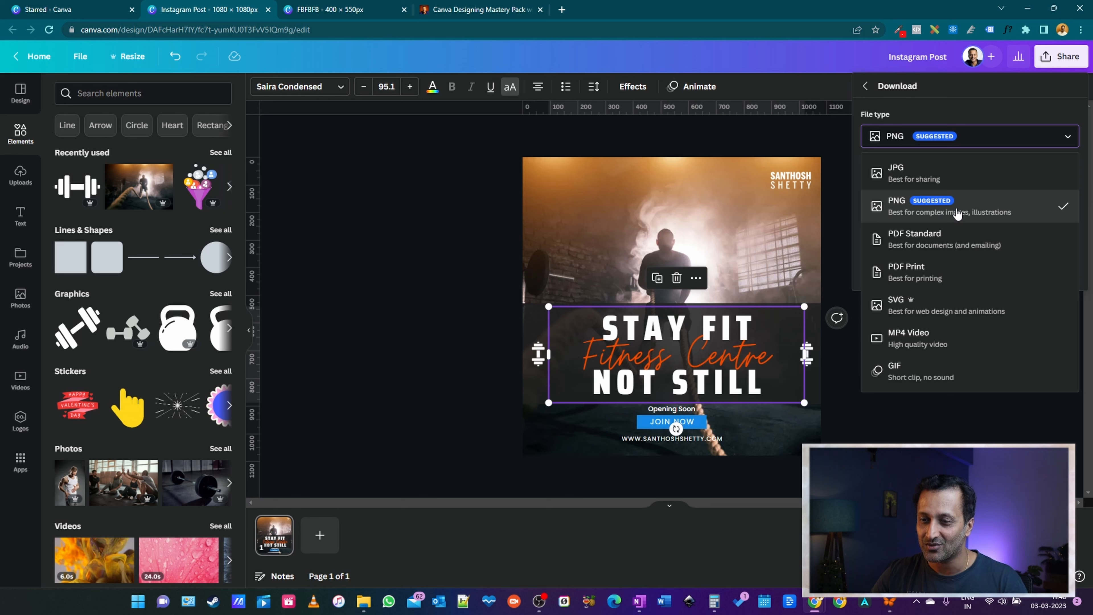
pyautogui.click(922, 217)
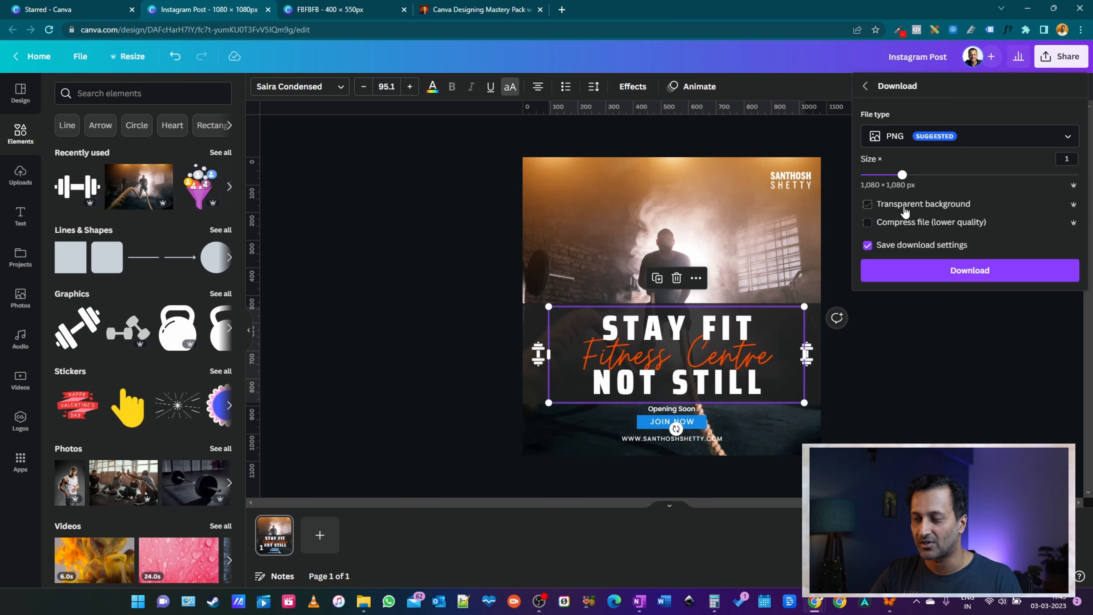
pyautogui.click(930, 205)
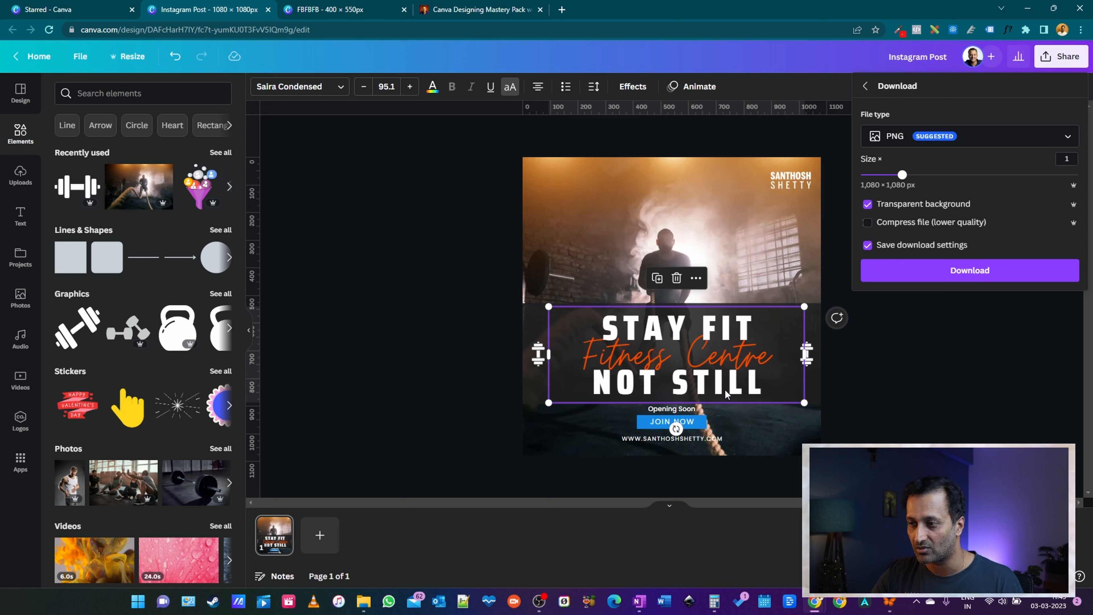
# Change the download file type to JPG, raise the quality to 100 and download the design
pyautogui.click(964, 137)
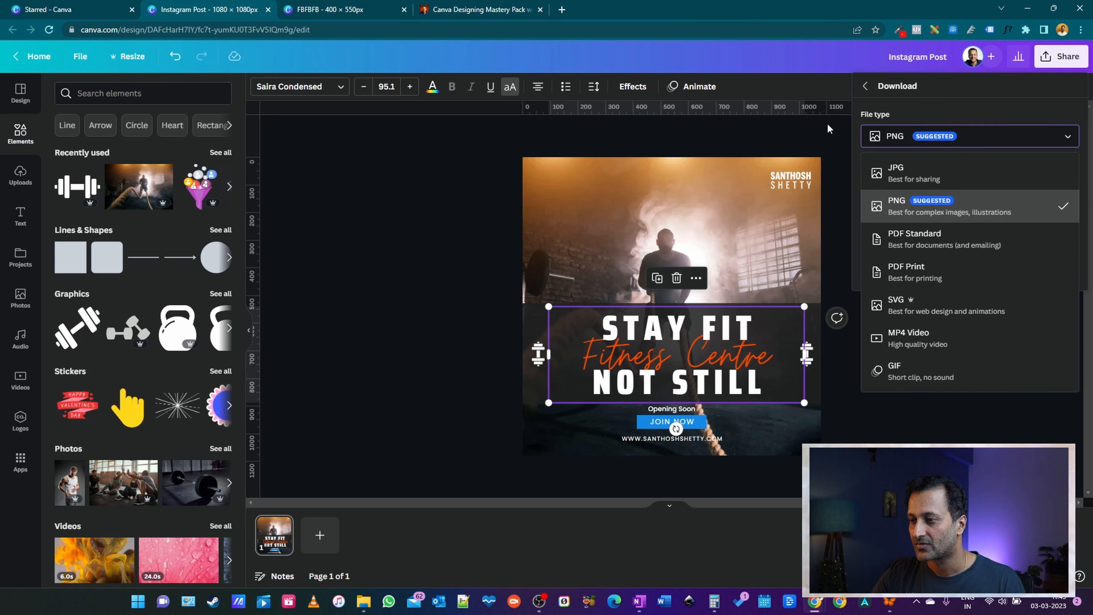
pyautogui.click(954, 171)
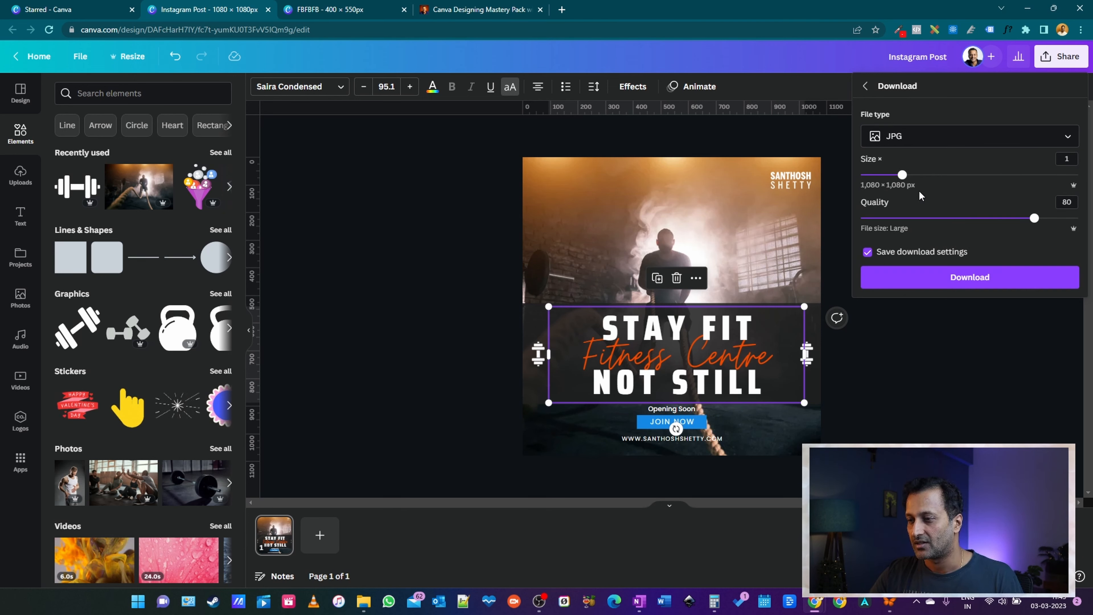
pyautogui.moveTo(1034, 218); pyautogui.dragTo(1088, 220)
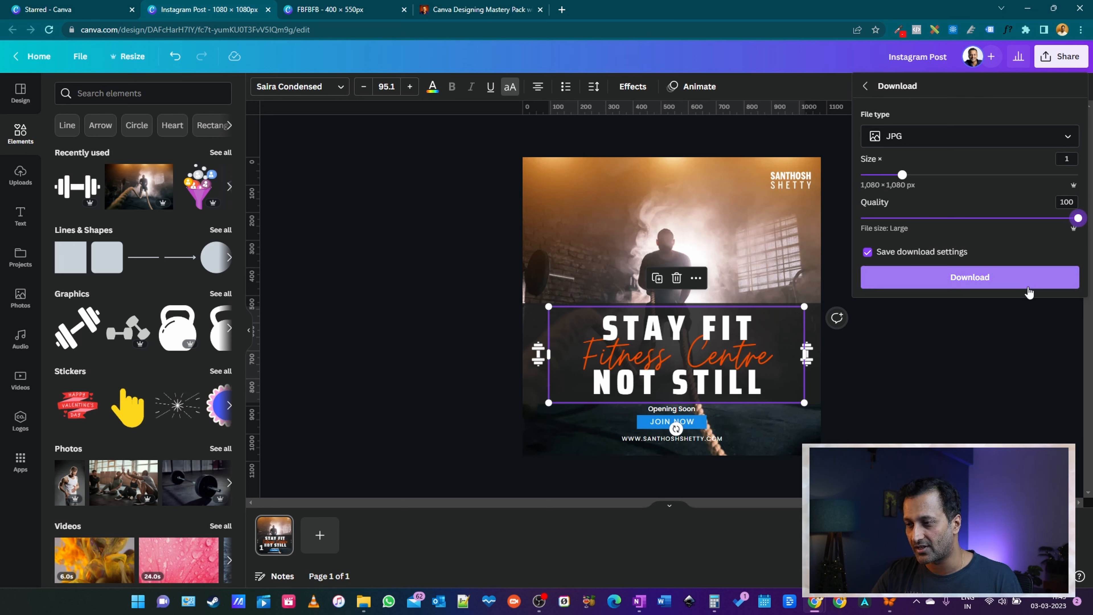
pyautogui.click(1024, 277)
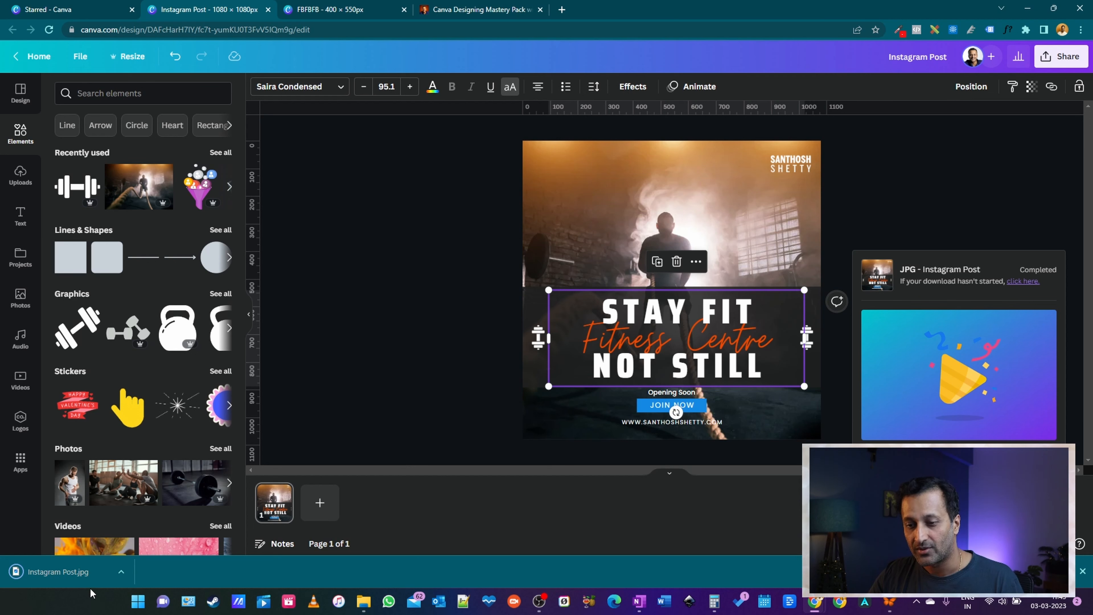
# Open the downloaded Instagram Post.jpg to check the exported image, and return to the design in Canva
pyautogui.click(64, 574)
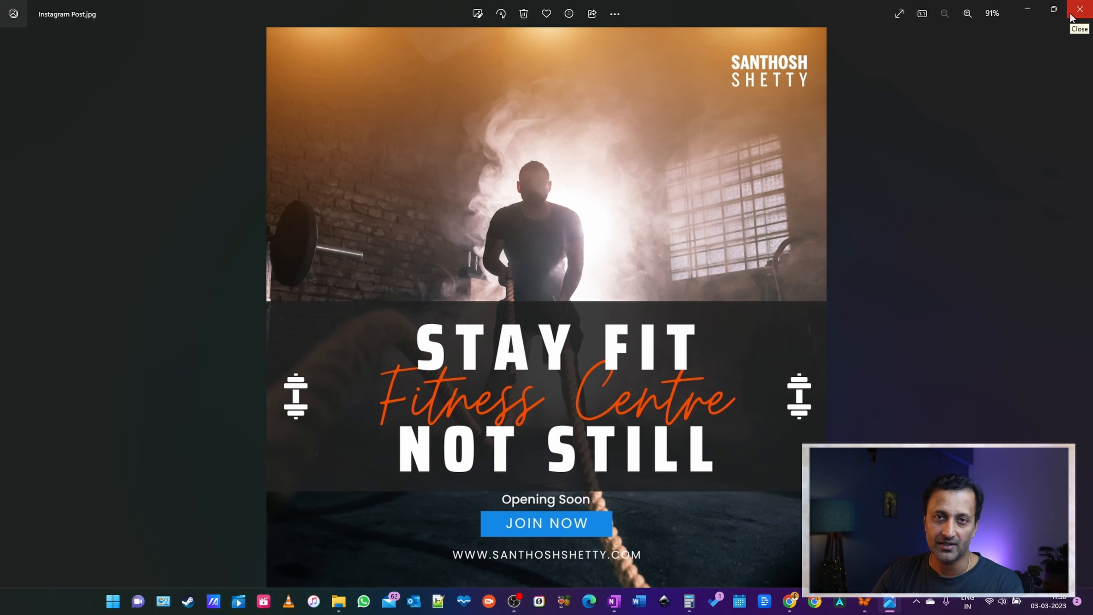
pyautogui.click(792, 602)
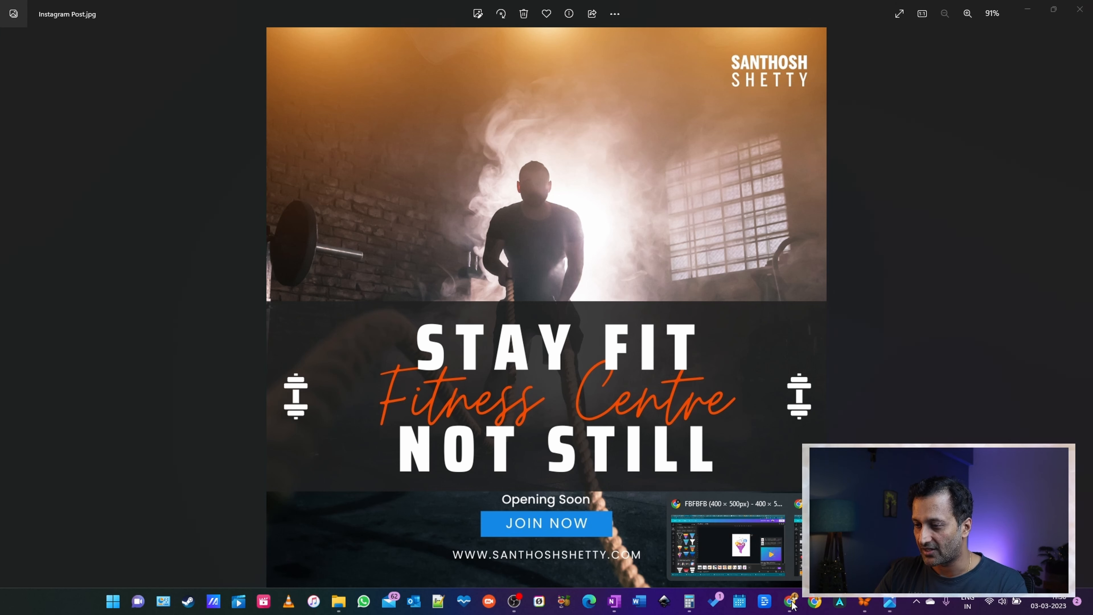
pyautogui.click(851, 544)
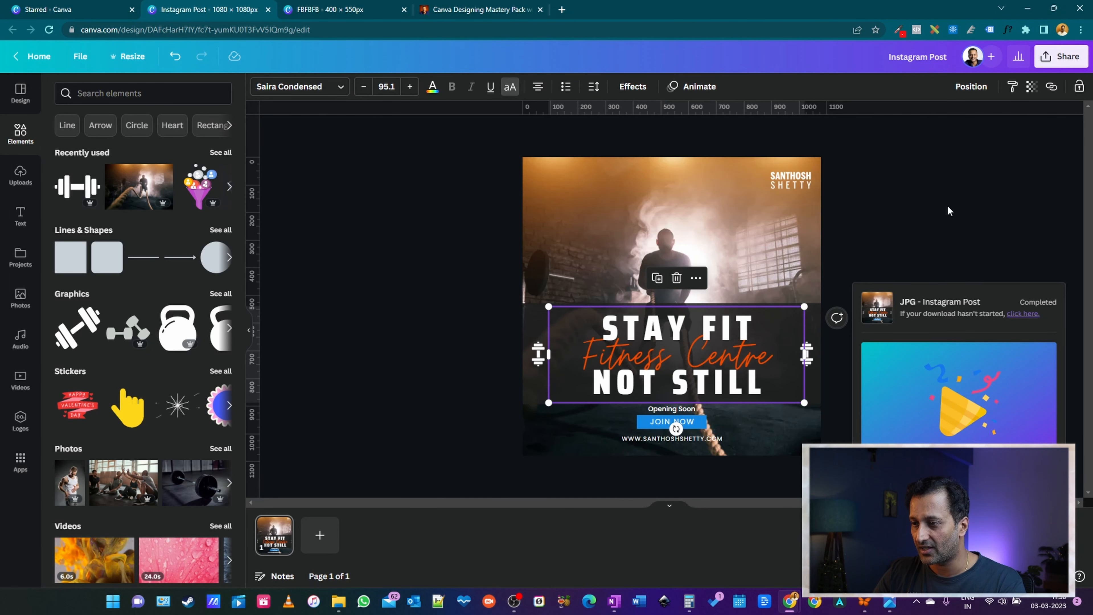
# Start sharing the design to Instagram from the social sharing options, using Schedule posts from desktop
pyautogui.click(943, 256)
pyautogui.click(1059, 56)
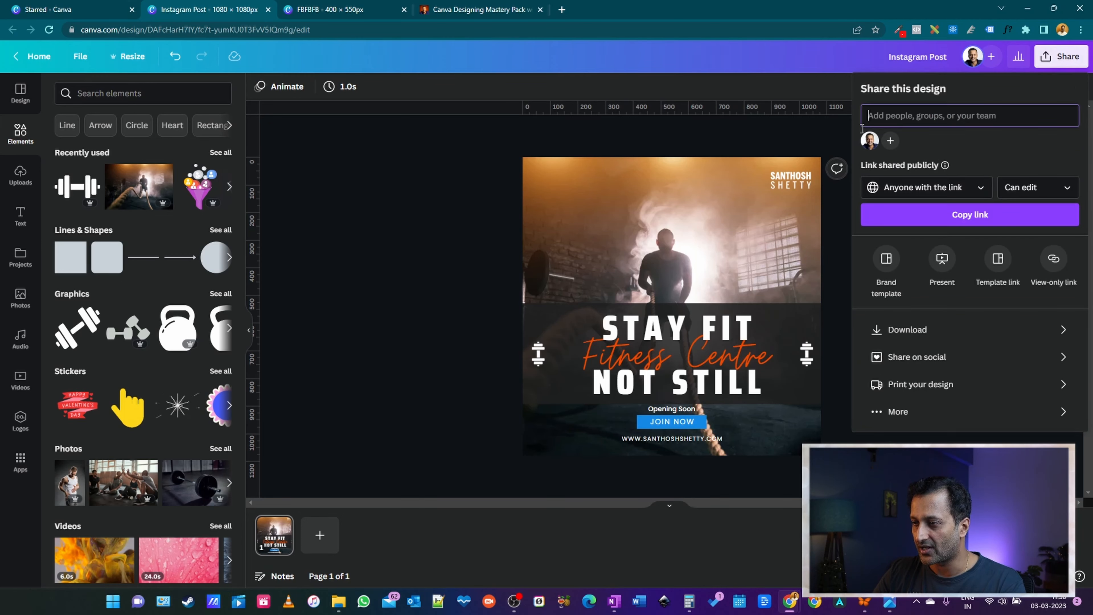
pyautogui.click(919, 331)
pyautogui.click(865, 87)
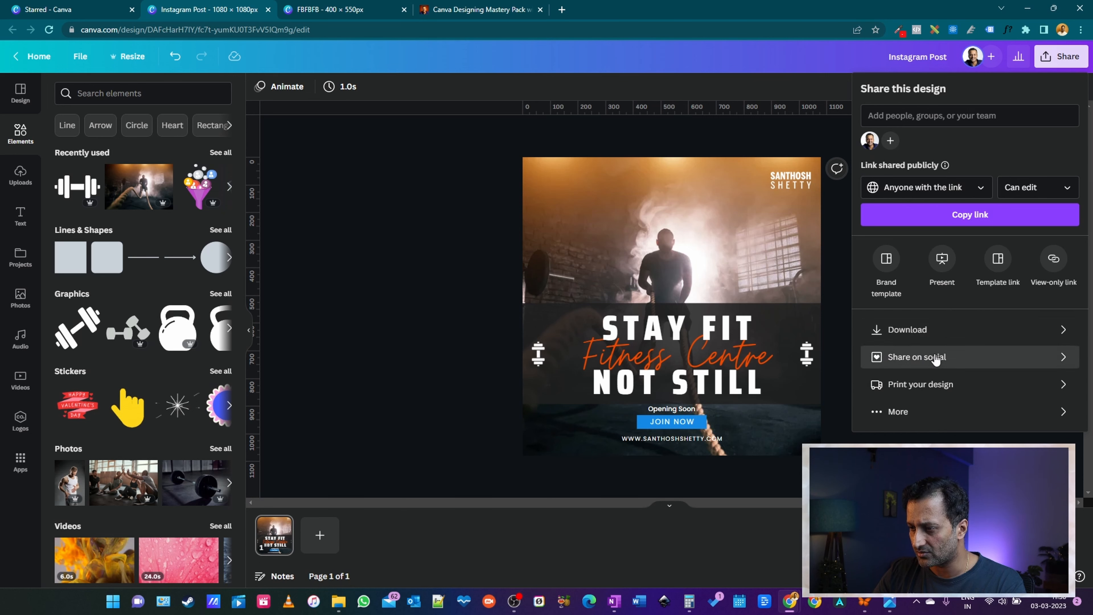
pyautogui.click(934, 358)
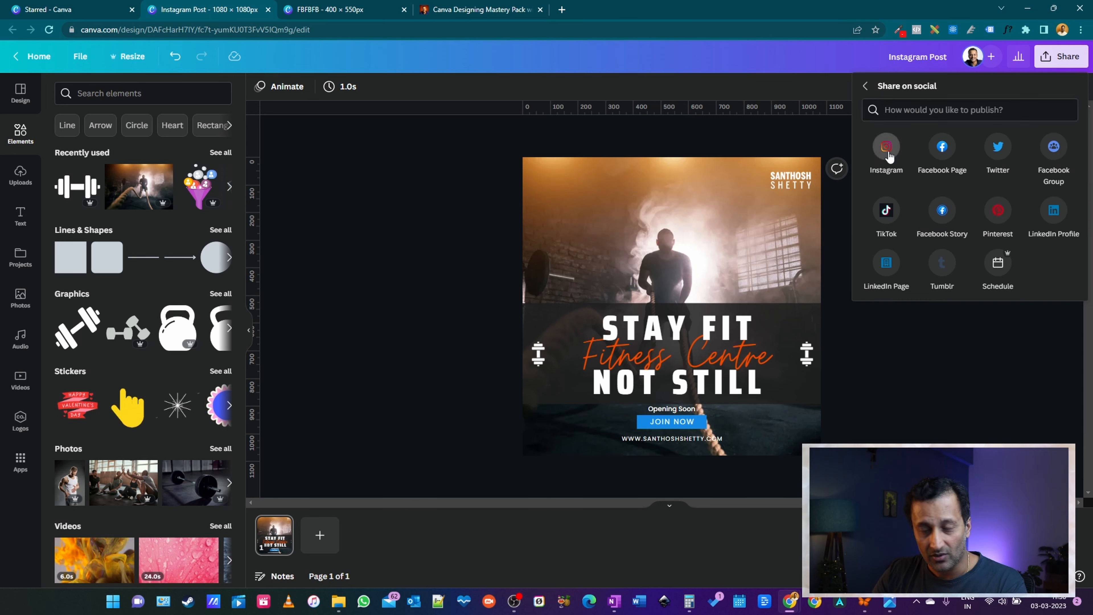
pyautogui.click(885, 149)
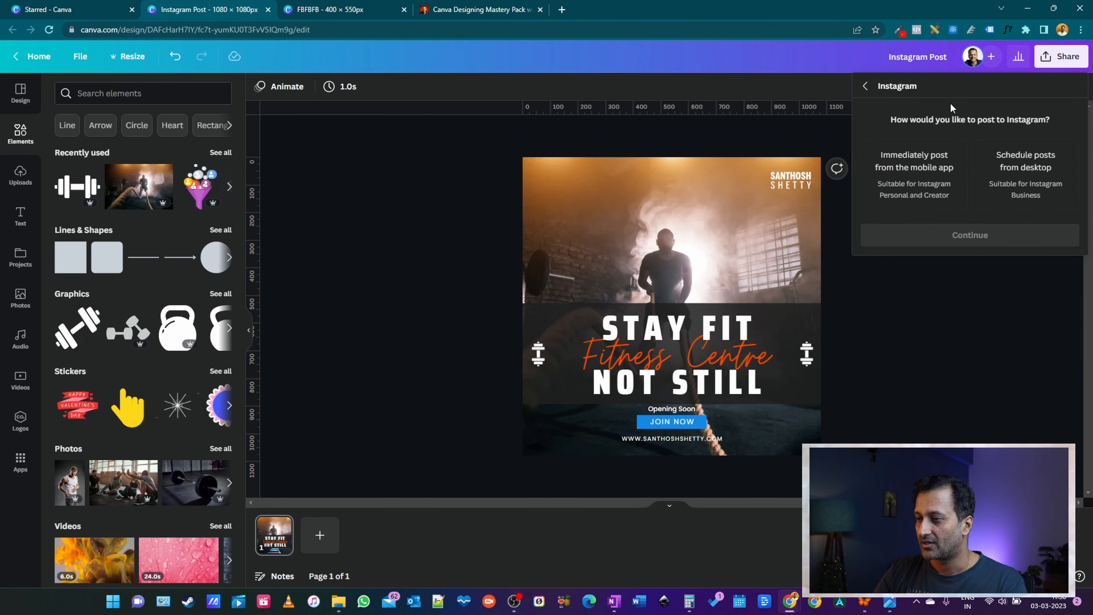
pyautogui.click(1029, 163)
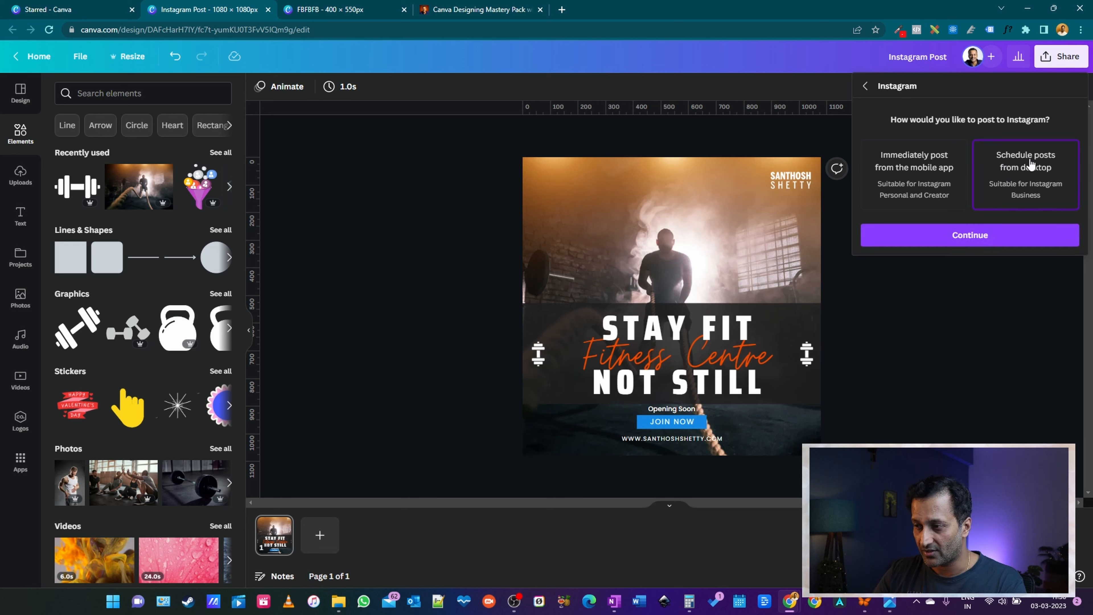
pyautogui.click(983, 235)
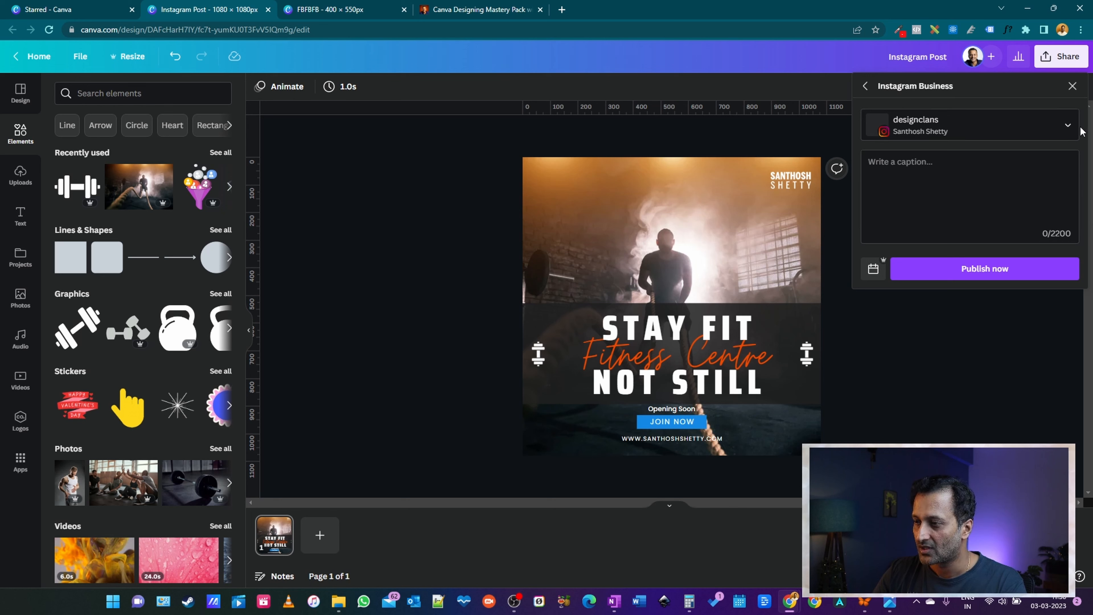
# Select the connected Instagram Business account and set the post's schedule to 10 March 2023 at 17:50
pyautogui.click(1066, 125)
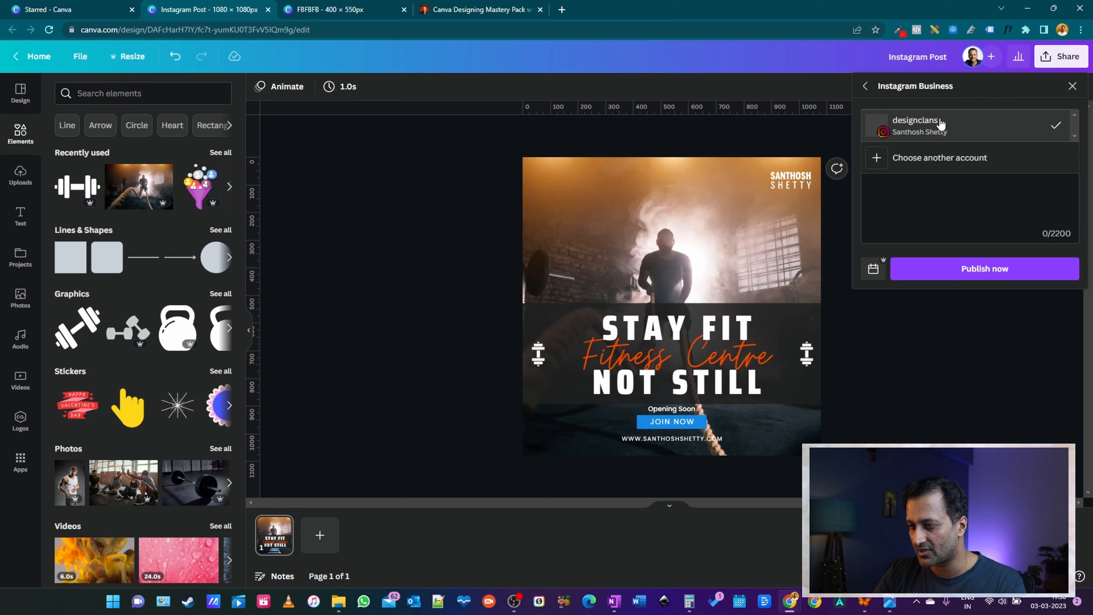
pyautogui.click(940, 124)
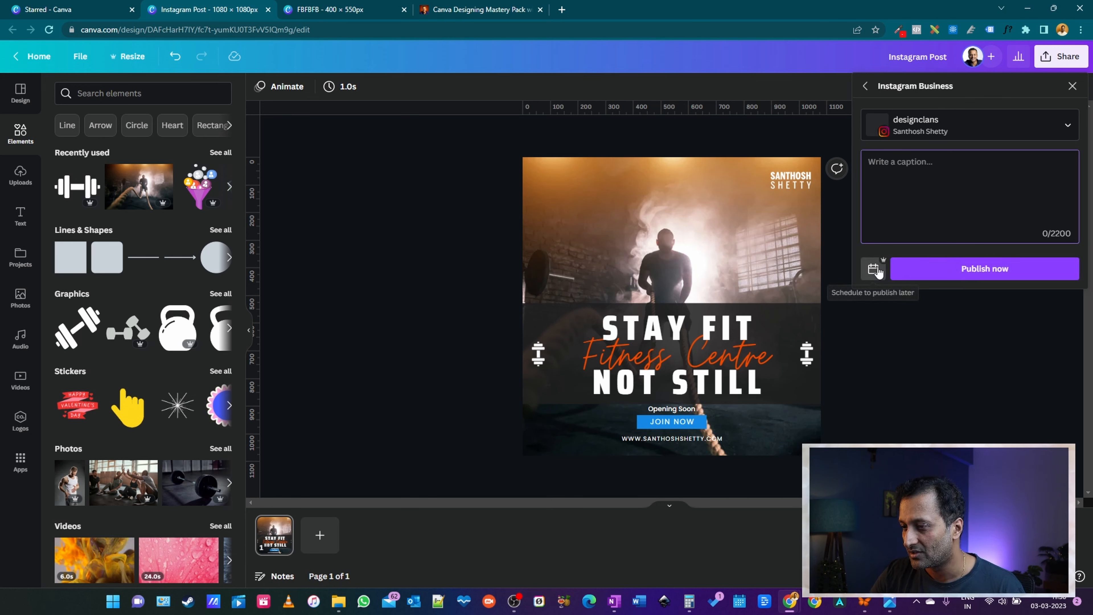
pyautogui.click(874, 270)
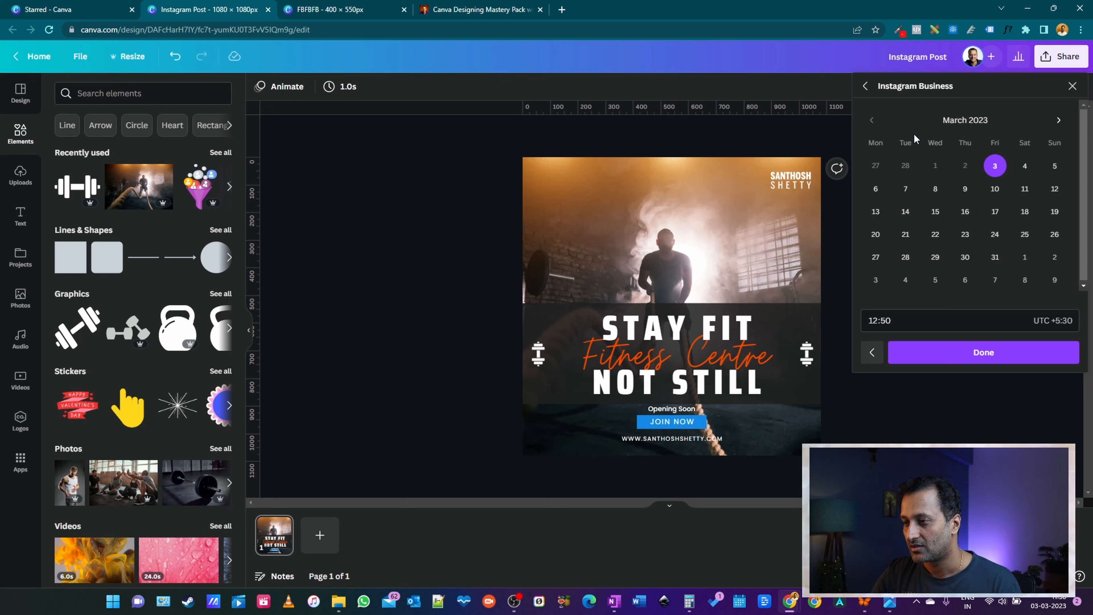
pyautogui.click(995, 189)
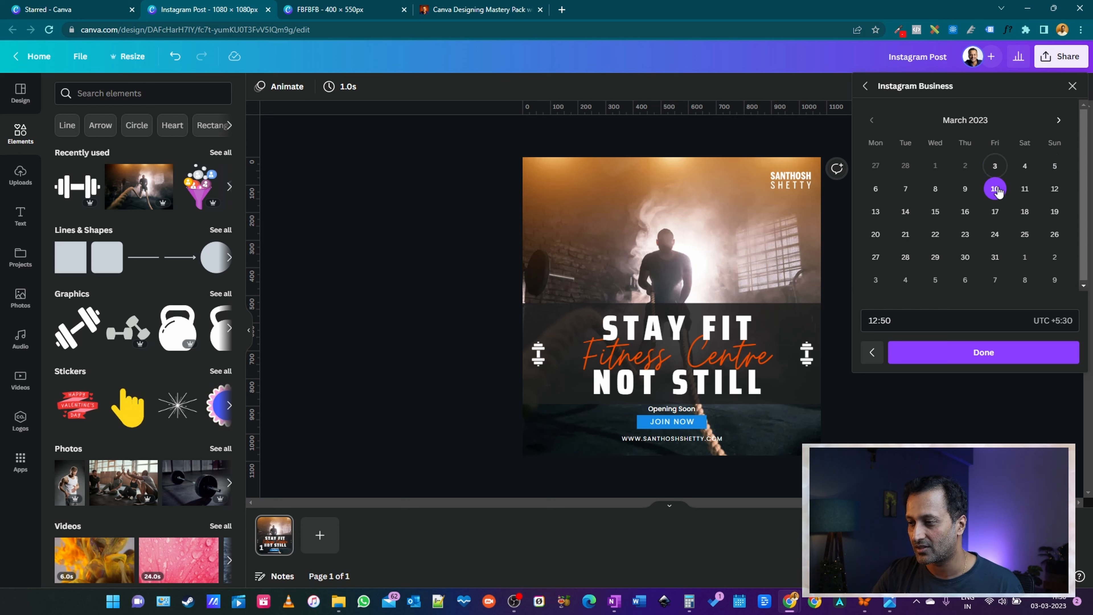
pyautogui.click(872, 321)
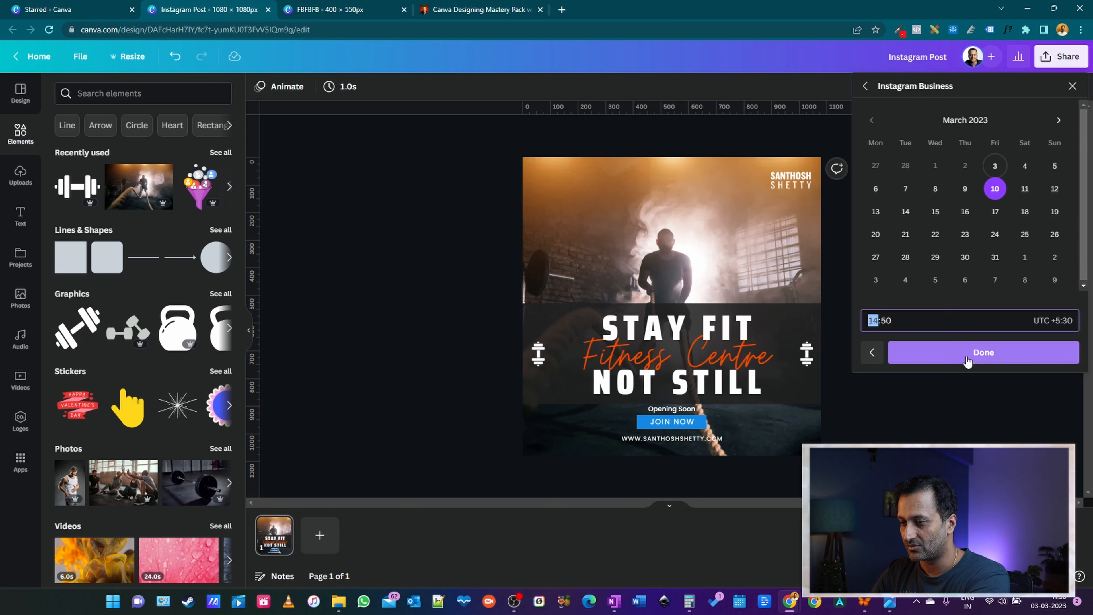
pyautogui.write('17')
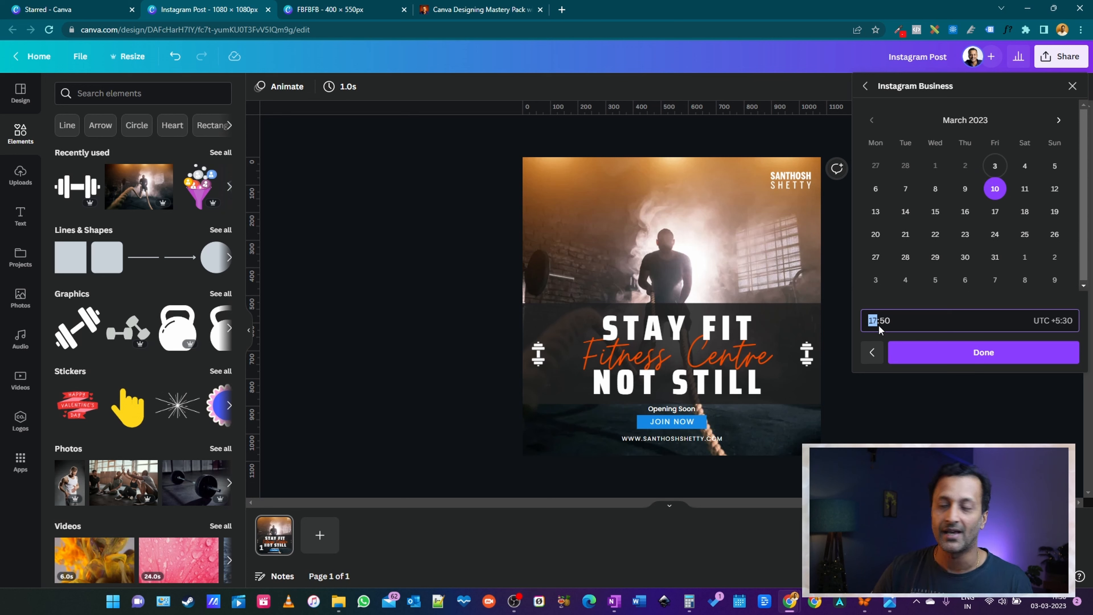
pyautogui.click(942, 355)
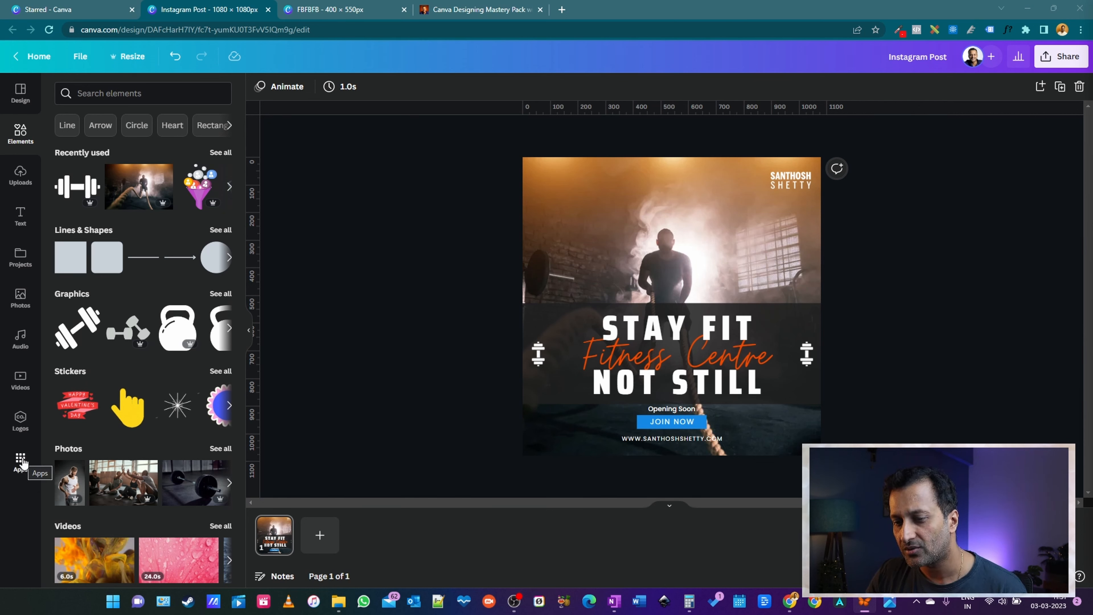
# Browse the Canva apps, including the content sources, media import integrations and tools for creating something new
pyautogui.click(25, 479)
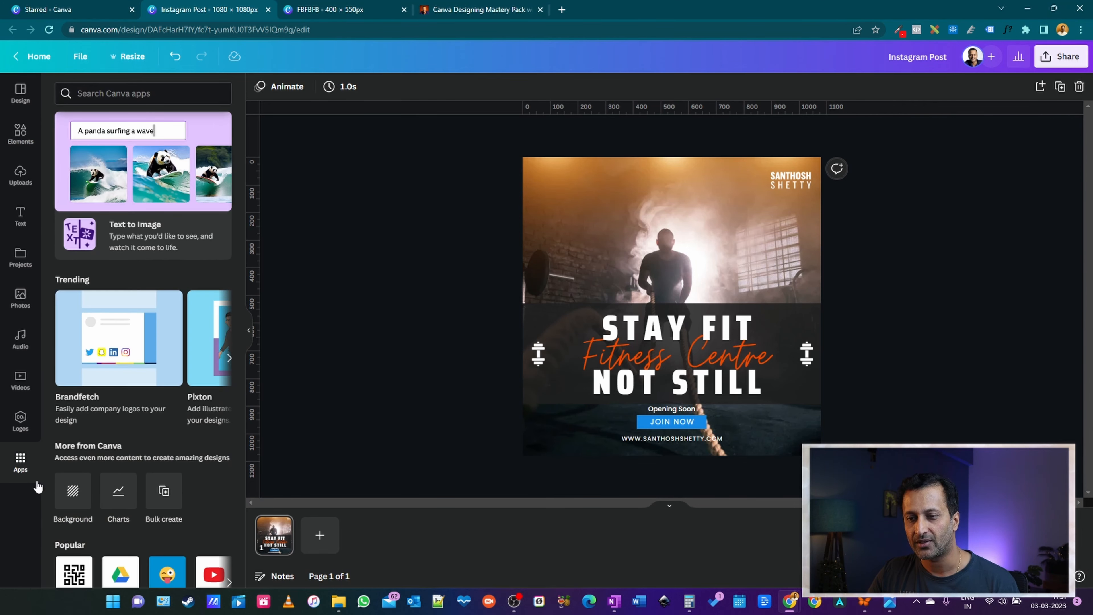
pyautogui.scroll(-5, 139, 183)
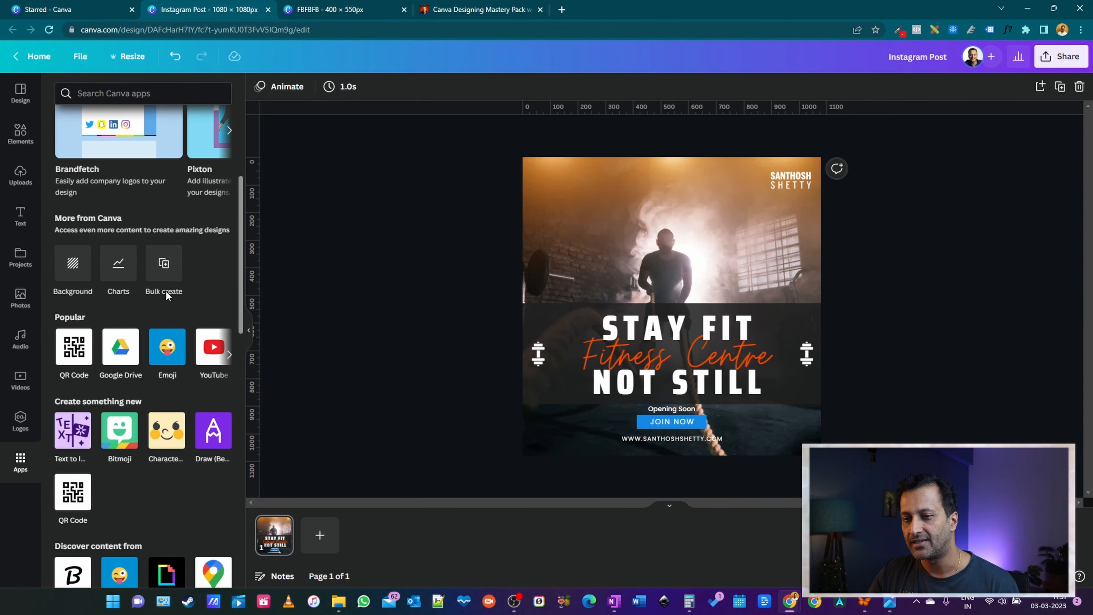
pyautogui.scroll(-4, 178, 314)
pyautogui.scroll(-4, 144, 429)
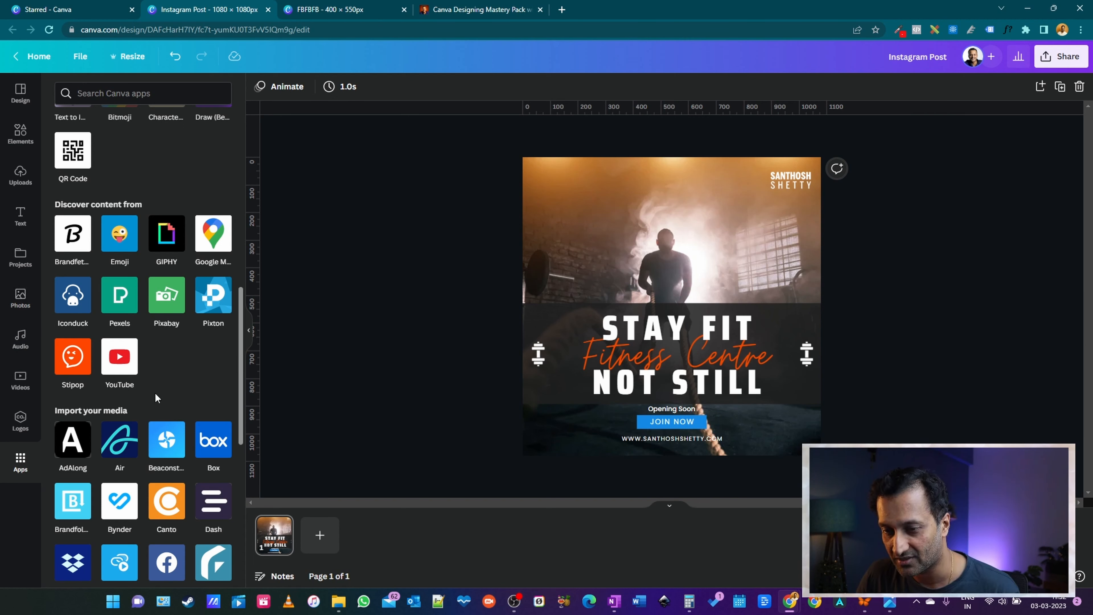
pyautogui.scroll(-10, 142, 383)
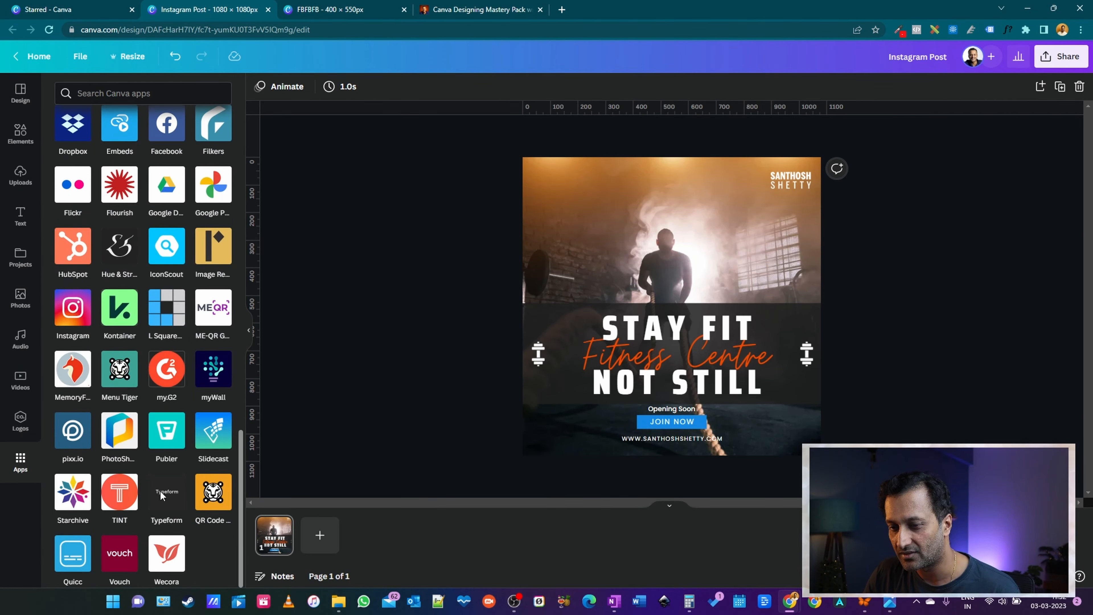
pyautogui.scroll(11, 148, 542)
pyautogui.scroll(5, 148, 542)
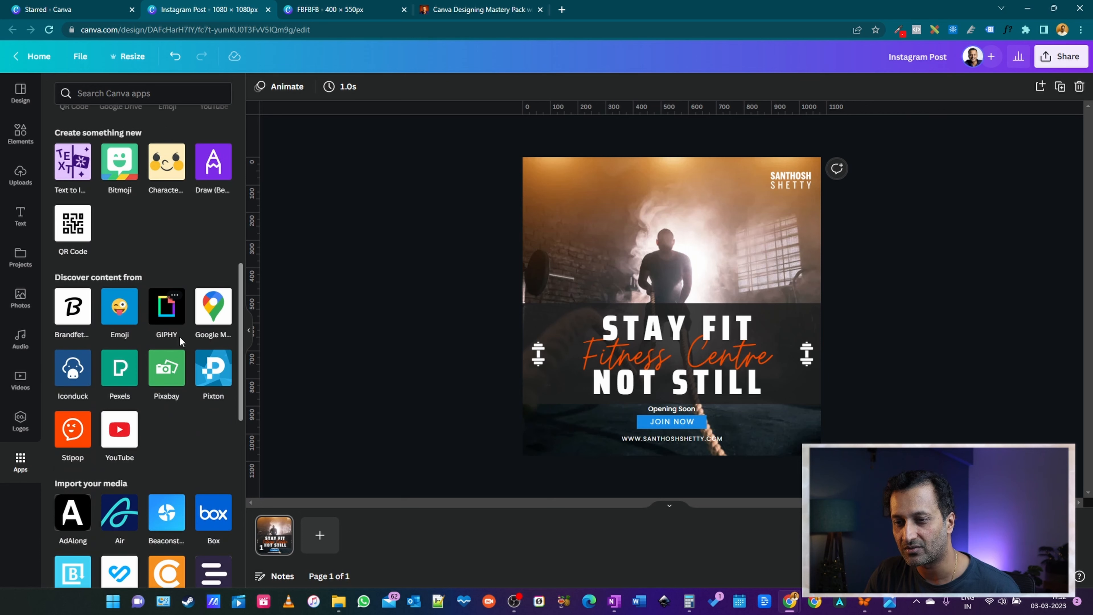
pyautogui.scroll(1, 168, 426)
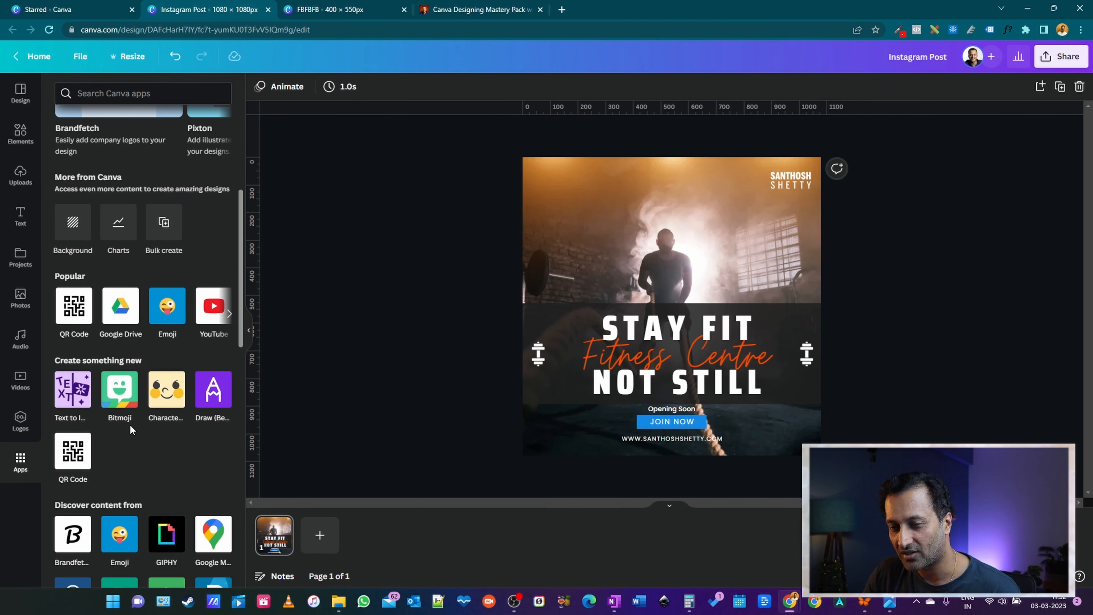
pyautogui.scroll(1, 111, 360)
pyautogui.scroll(5, 110, 359)
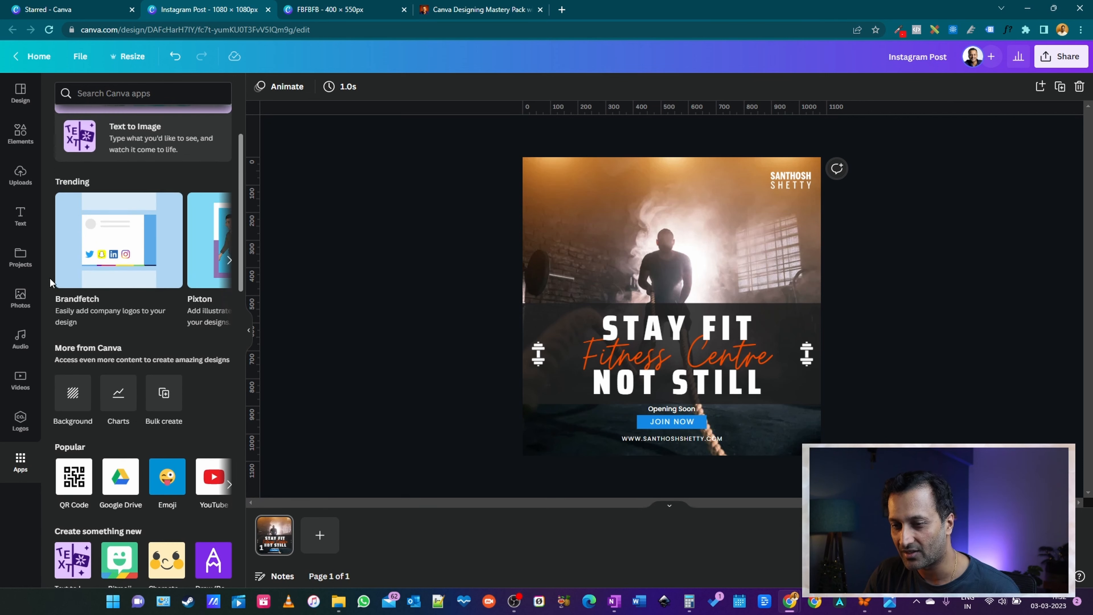